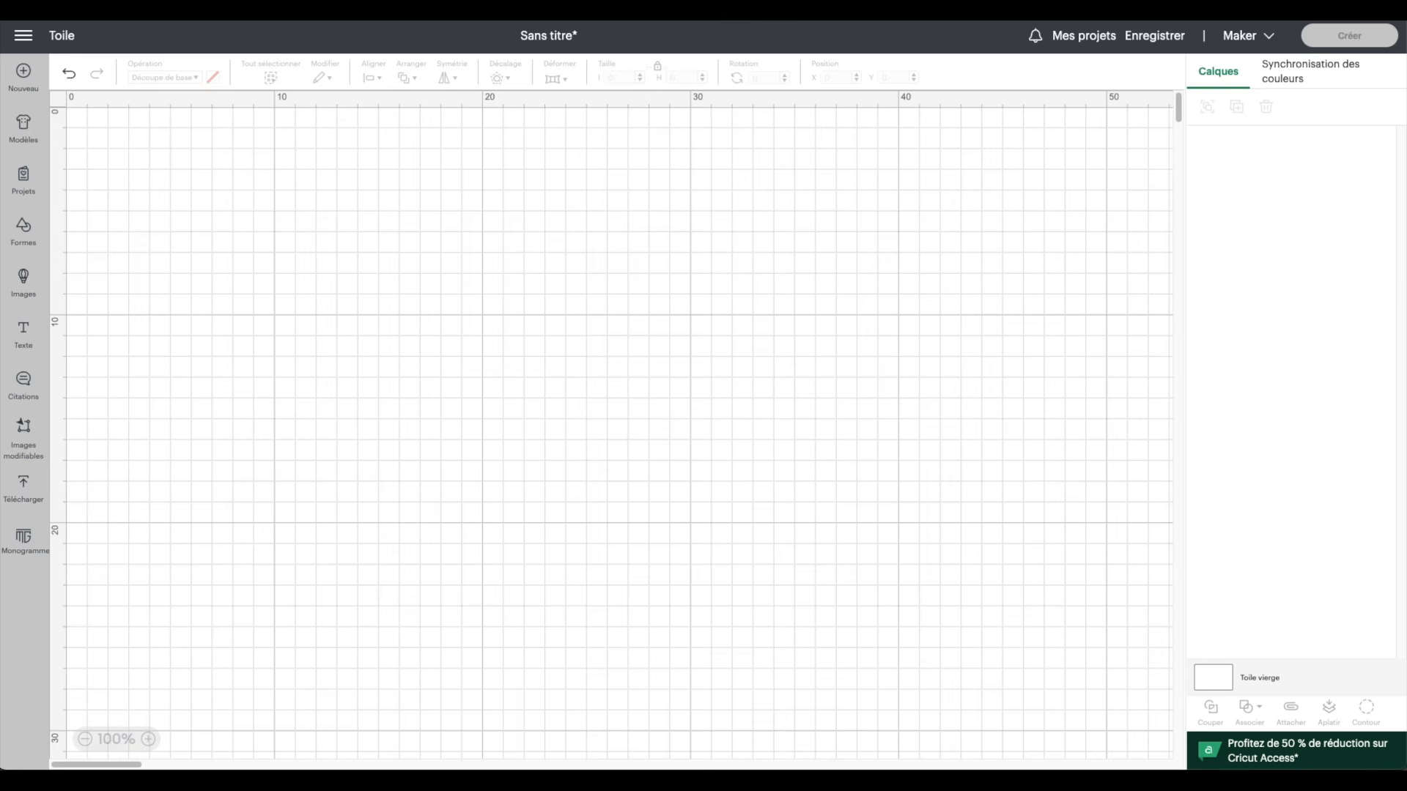
# - View the machine calibration options, open the Imprimer puis découper calibration from the canvas and close it again
pyautogui.click(25, 40)
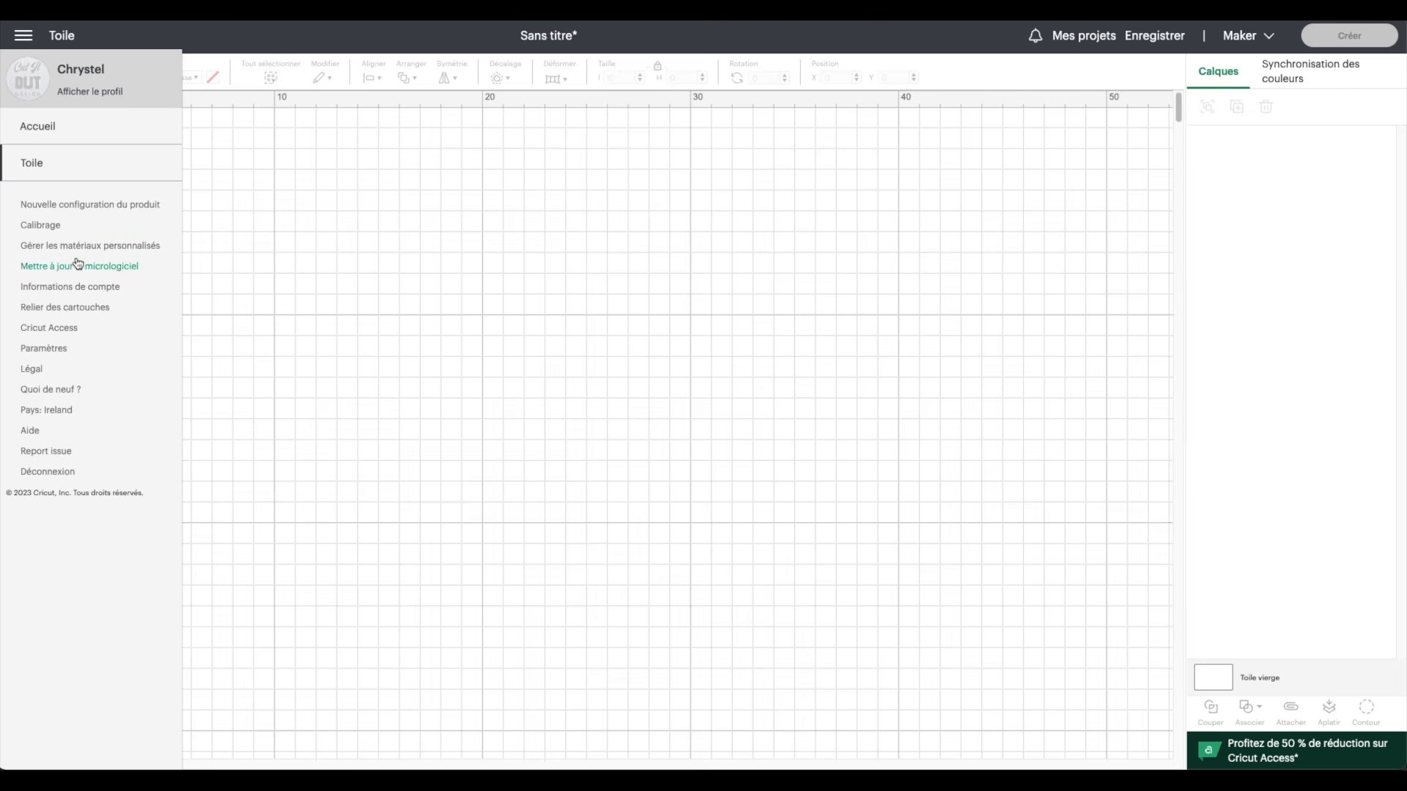
pyautogui.click(42, 227)
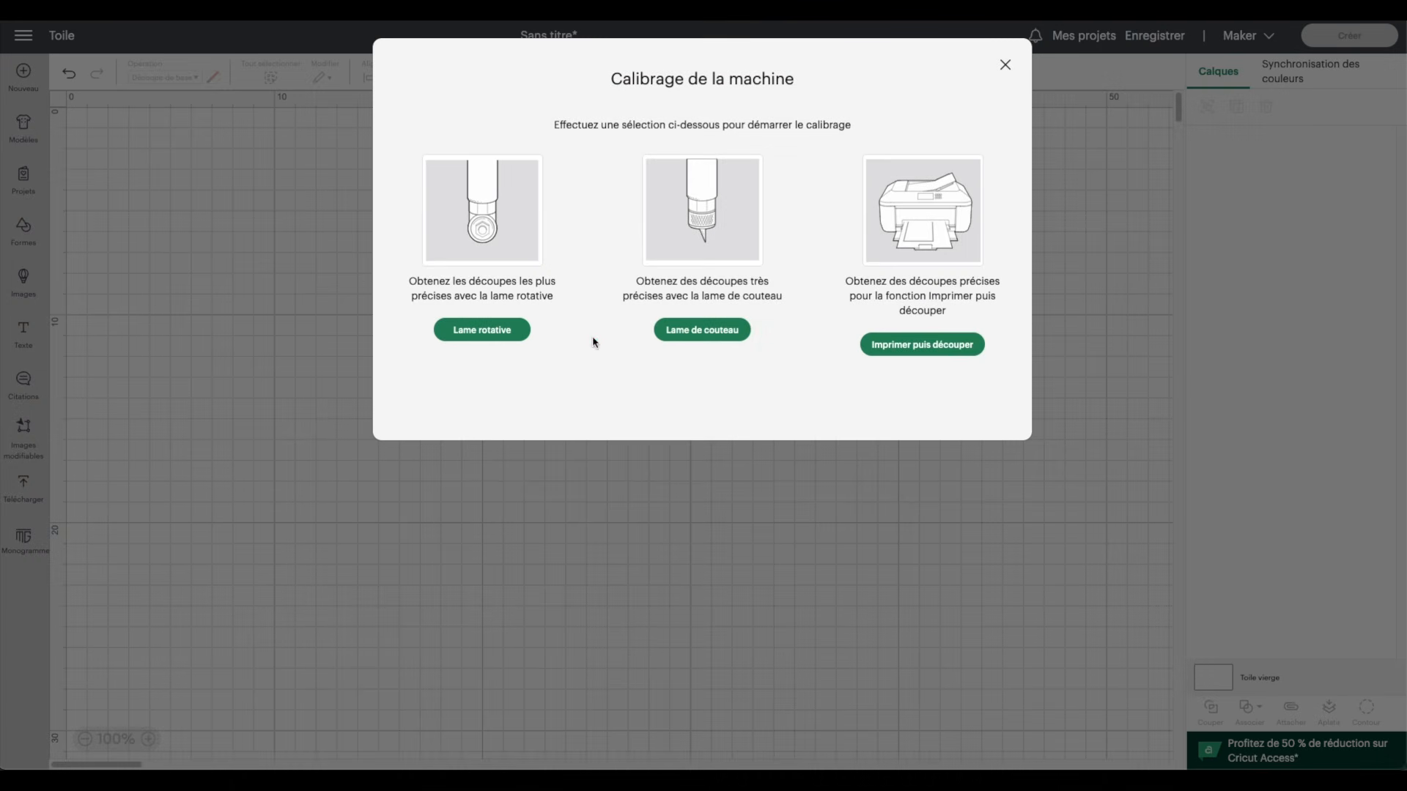
pyautogui.click(940, 351)
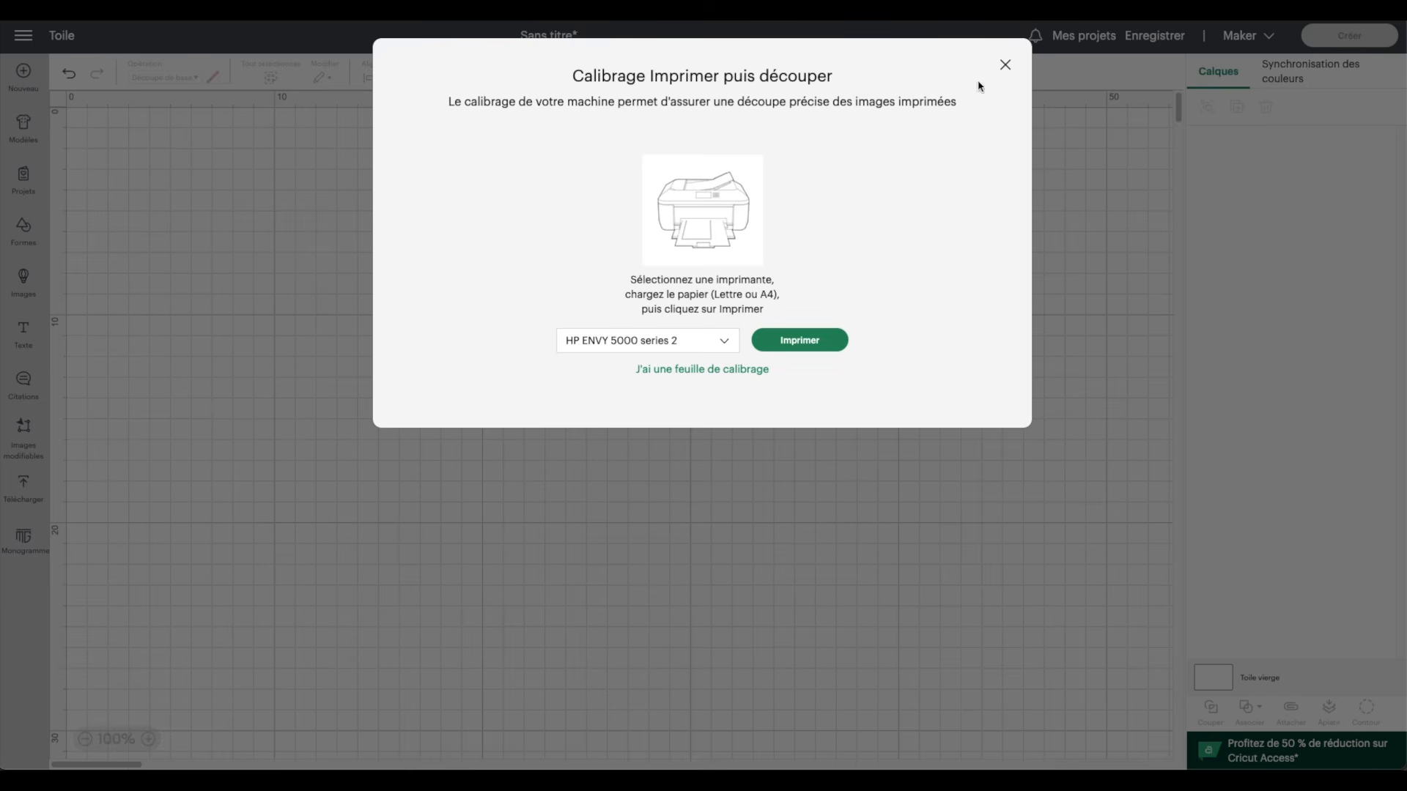
pyautogui.click(1005, 64)
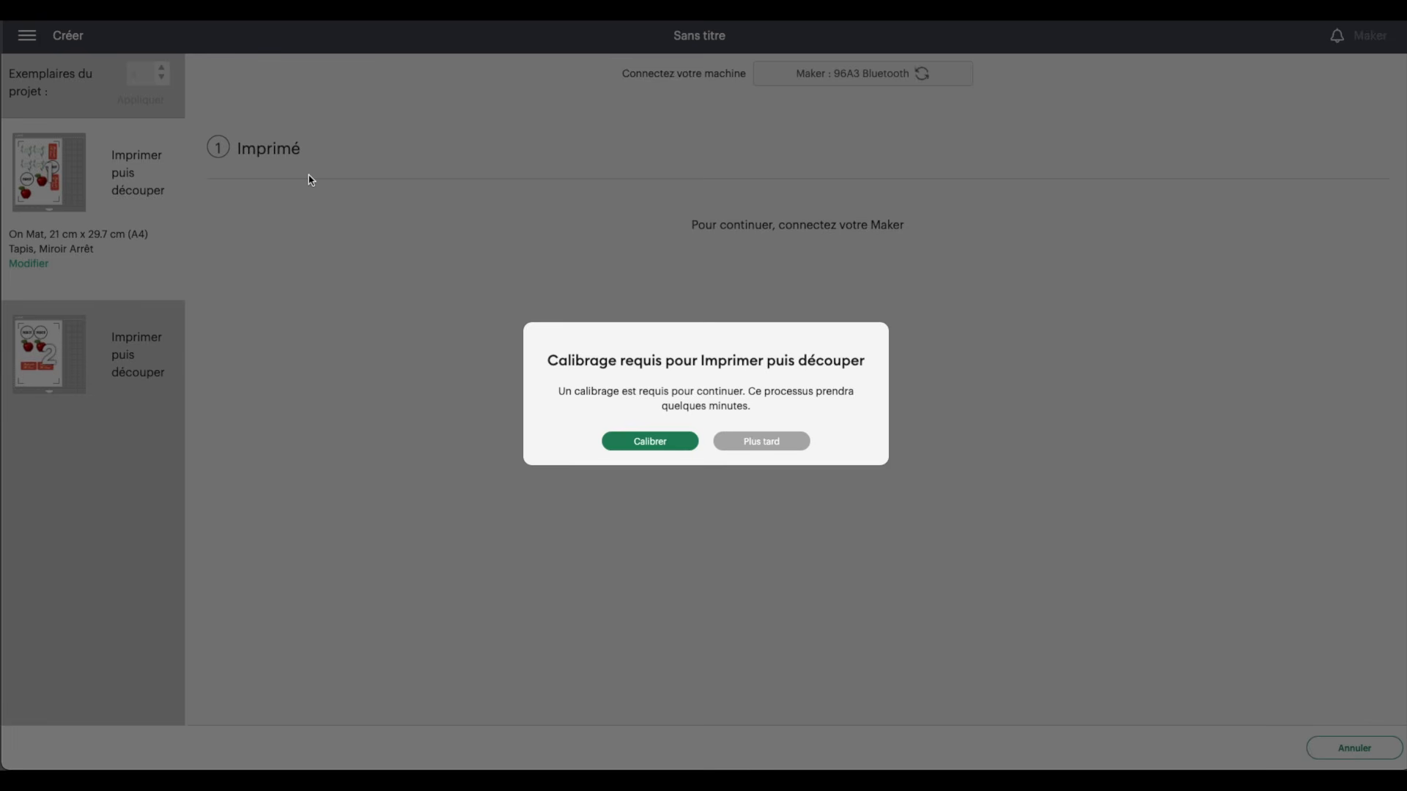
# - Start the required Imprimer puis découper calibration and print the calibration sheet on the HP ENVY 5000 series 2
pyautogui.click(652, 443)
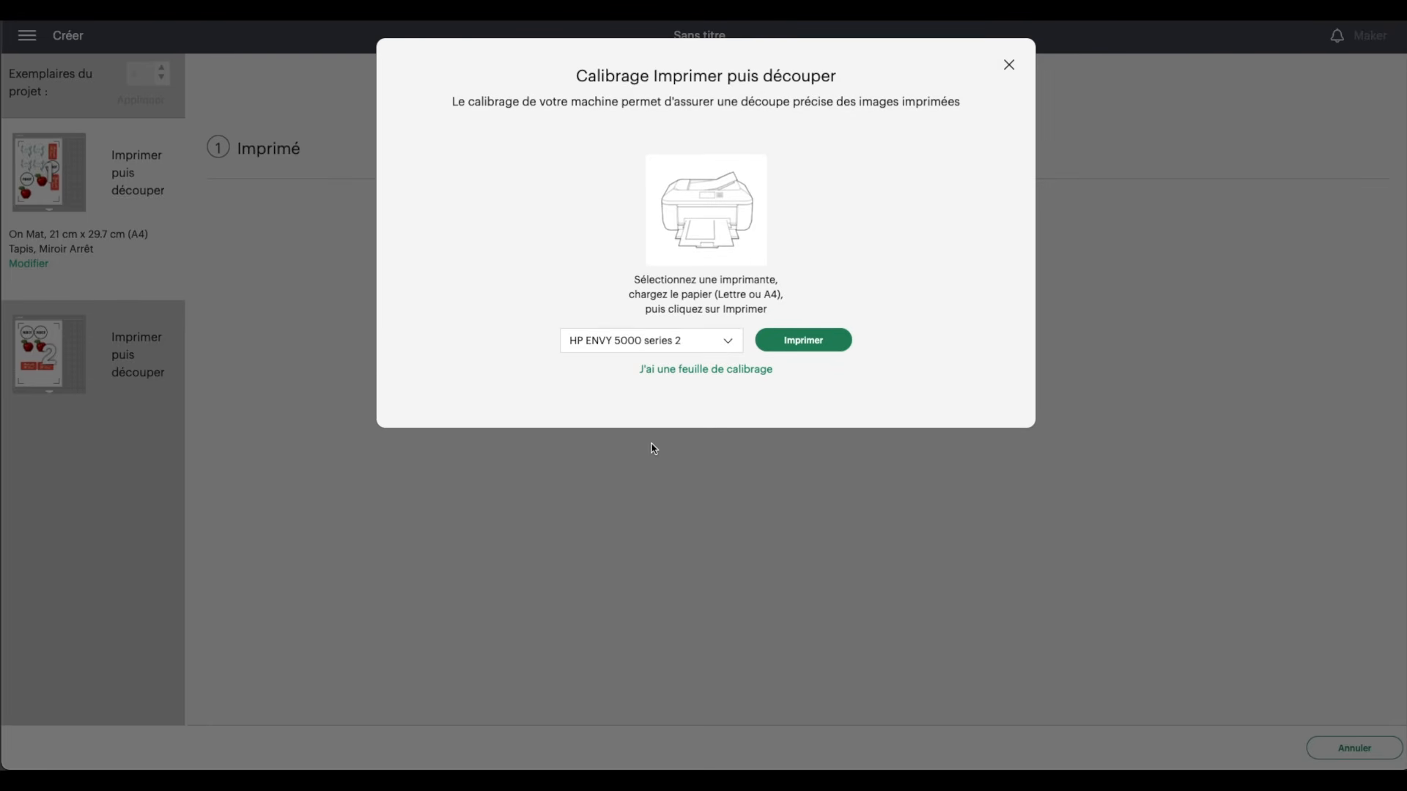
pyautogui.click(734, 345)
pyautogui.click(656, 390)
pyautogui.click(790, 340)
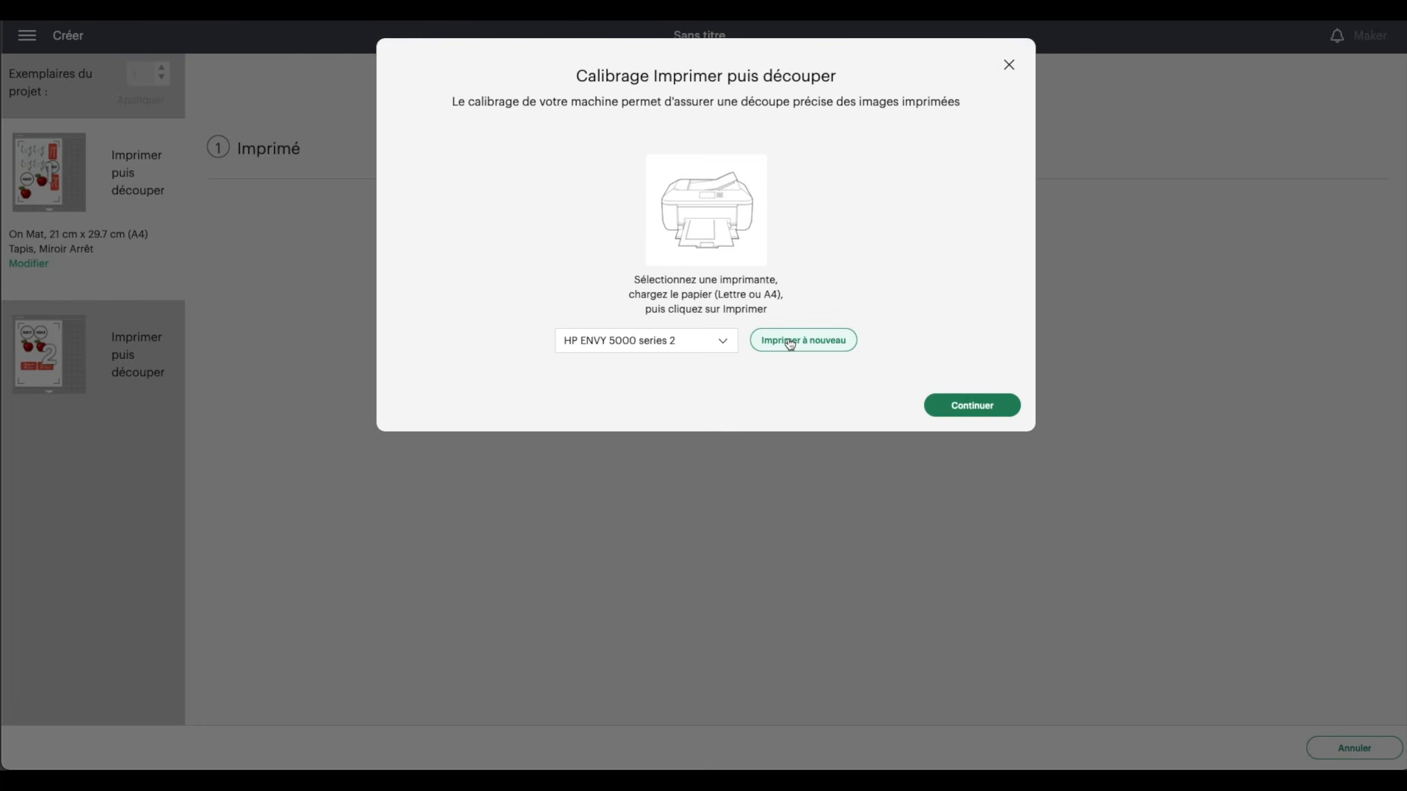
pyautogui.click(982, 416)
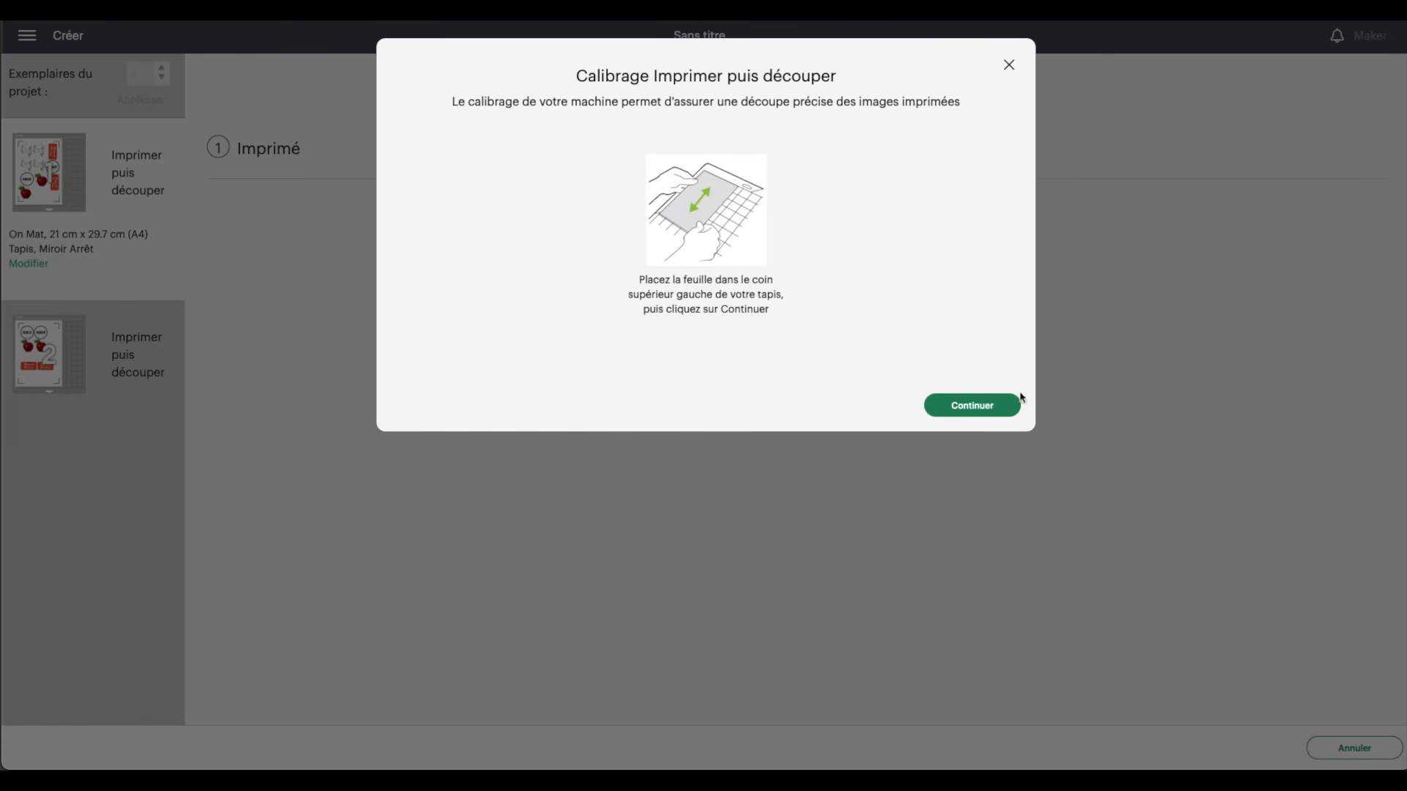
# - Run the test cut with the sheet on the mat and answer Oui to Évaluation 1 to proceed to fine calibration
pyautogui.click(992, 403)
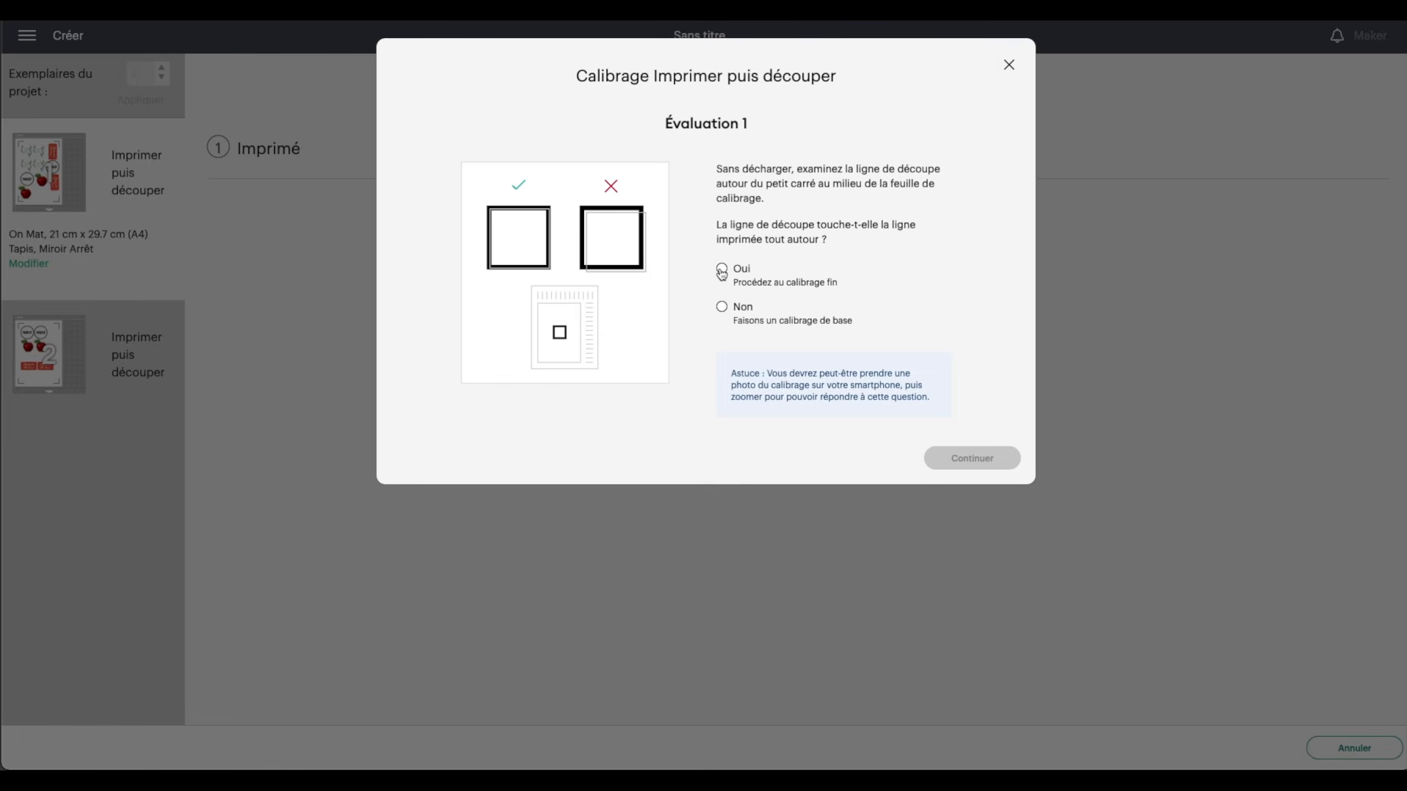
pyautogui.click(721, 270)
pyautogui.click(956, 460)
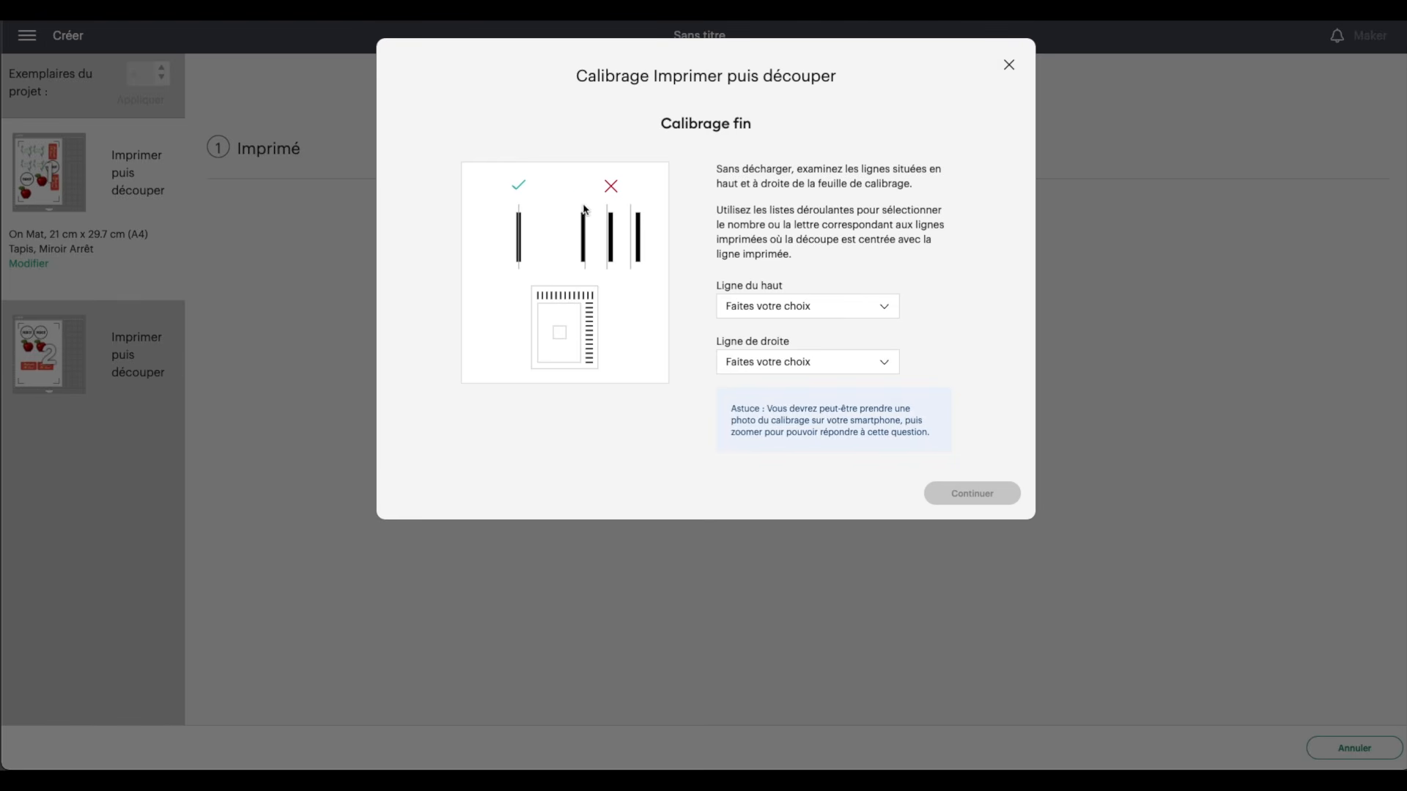
# - Set the fine calibration to top line 9 and right line G, and accept the confirmation cut as close enough to the centre
pyautogui.click(788, 308)
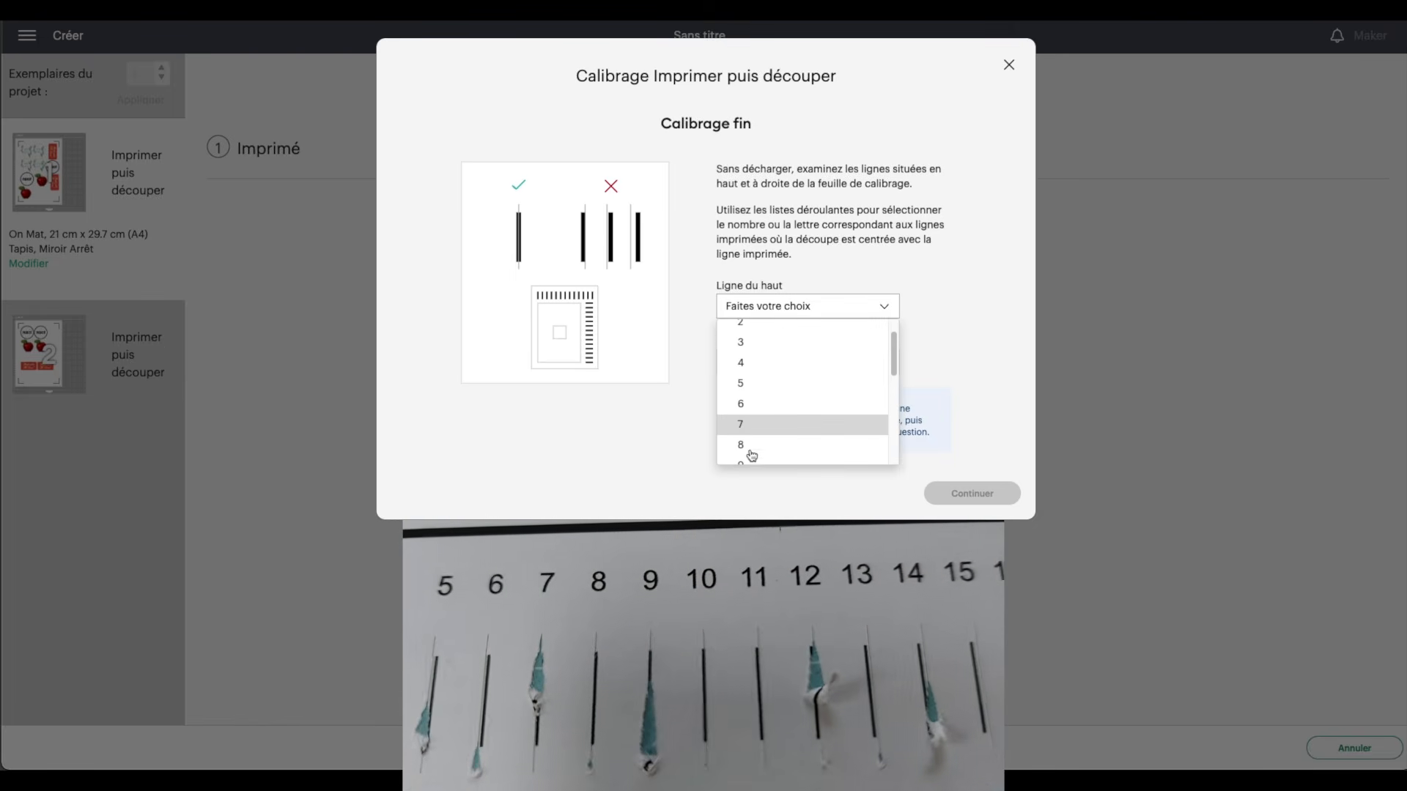
pyautogui.scroll(-2, 748, 454)
pyautogui.click(741, 439)
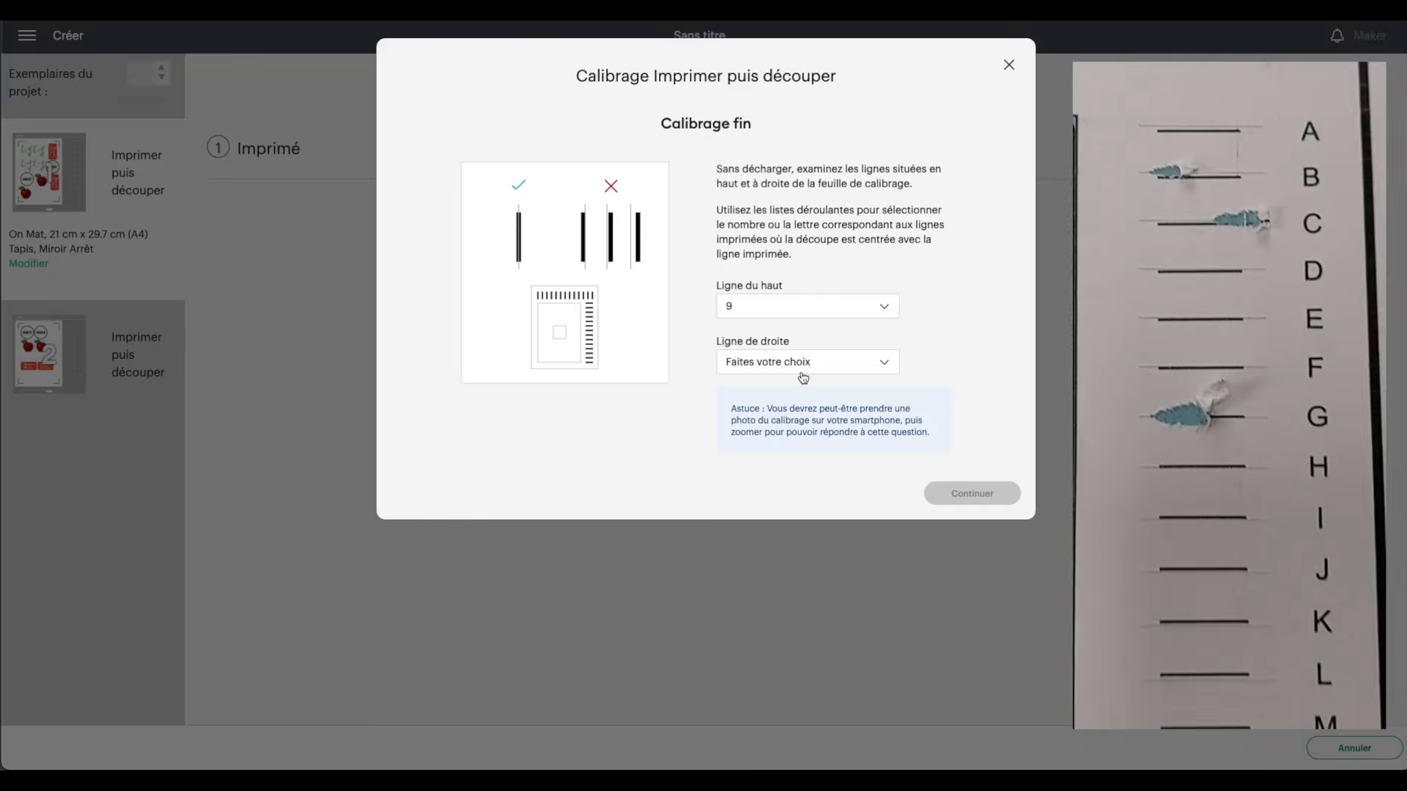
pyautogui.click(803, 375)
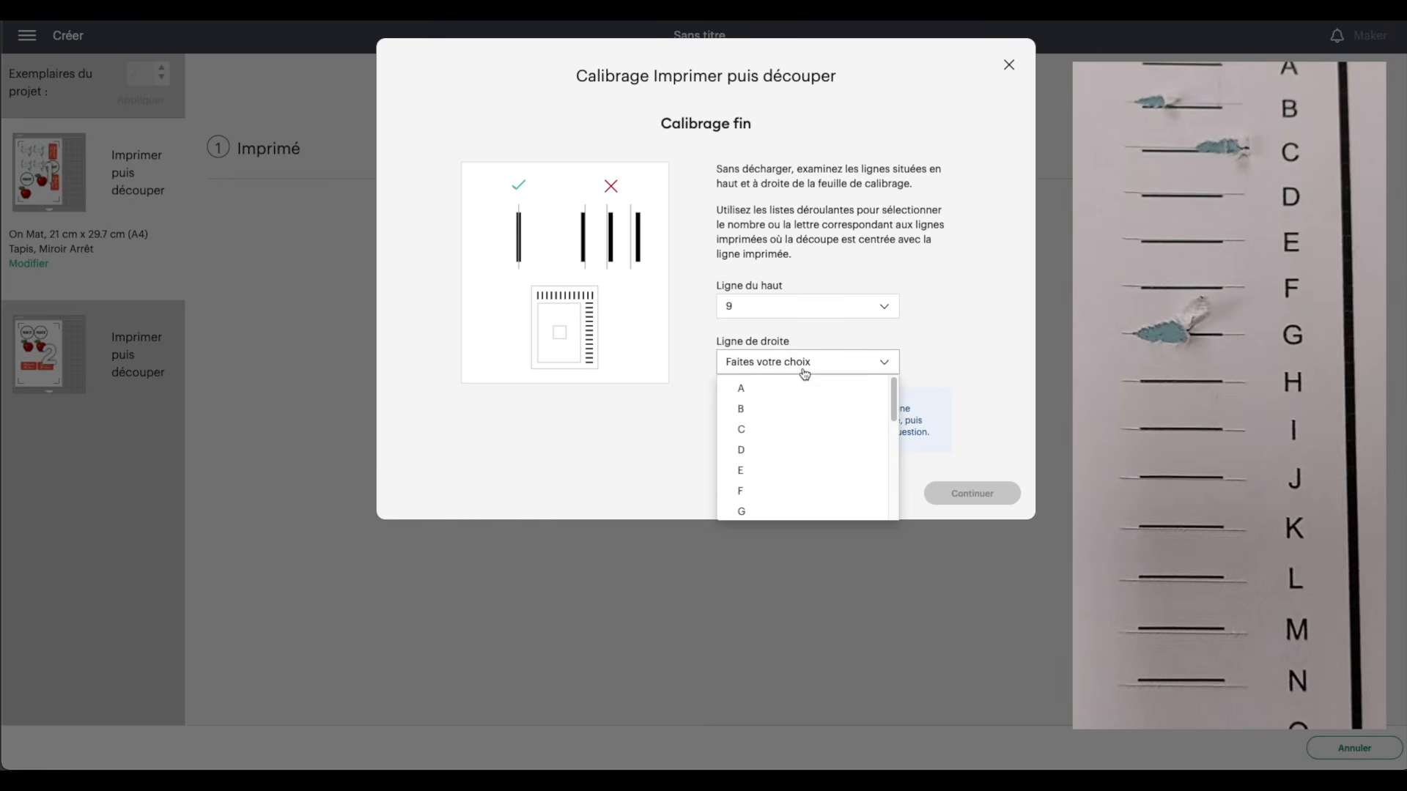
pyautogui.click(734, 508)
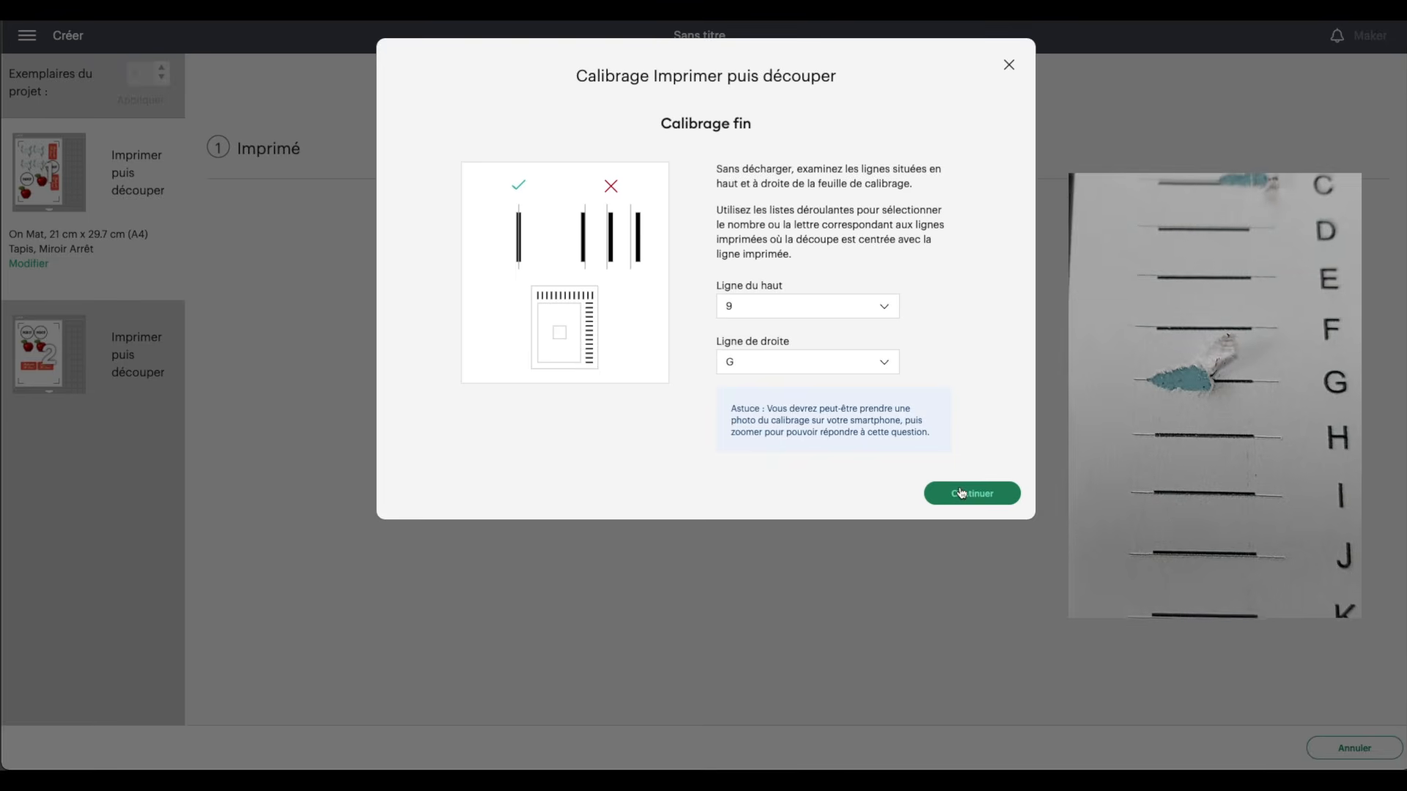
pyautogui.click(965, 493)
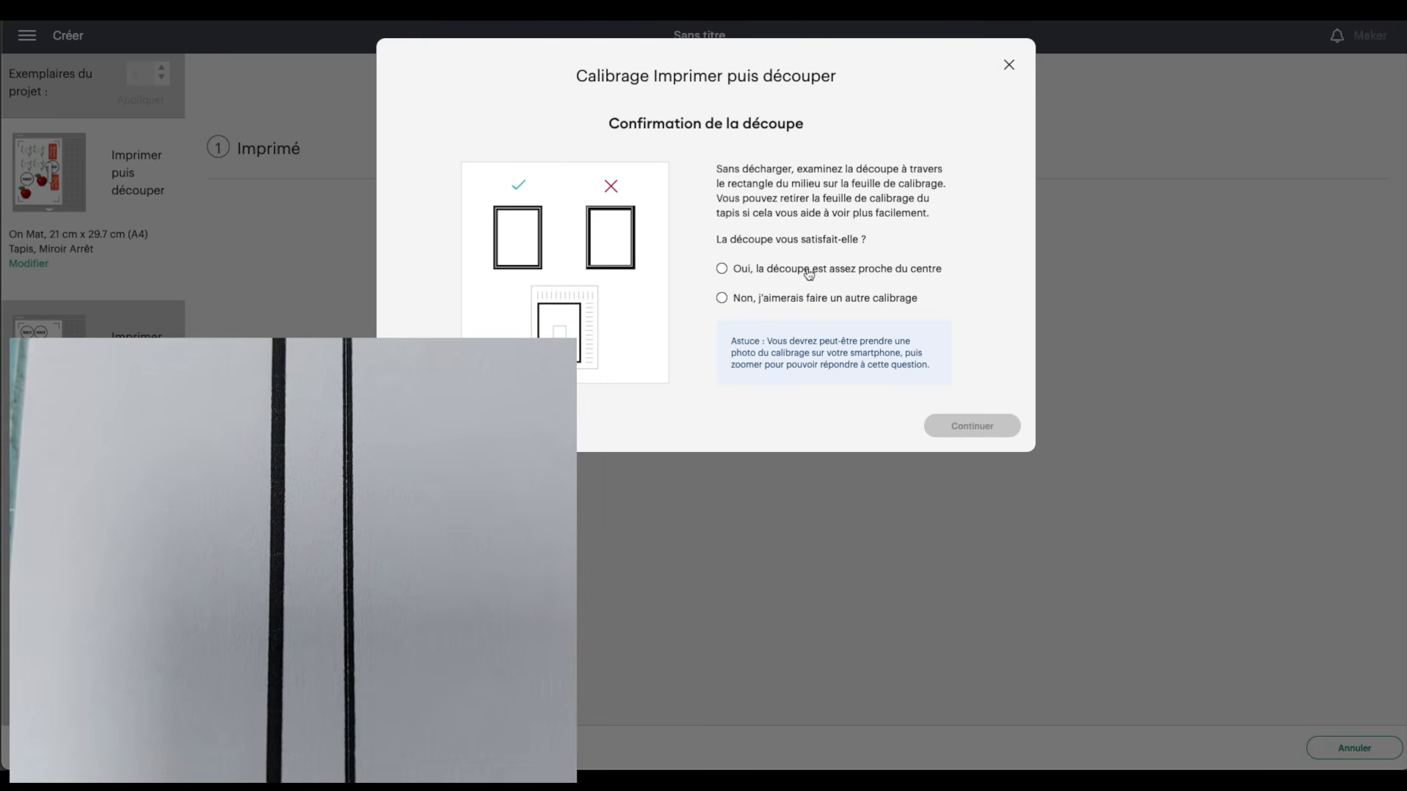
pyautogui.click(723, 269)
pyautogui.click(1013, 428)
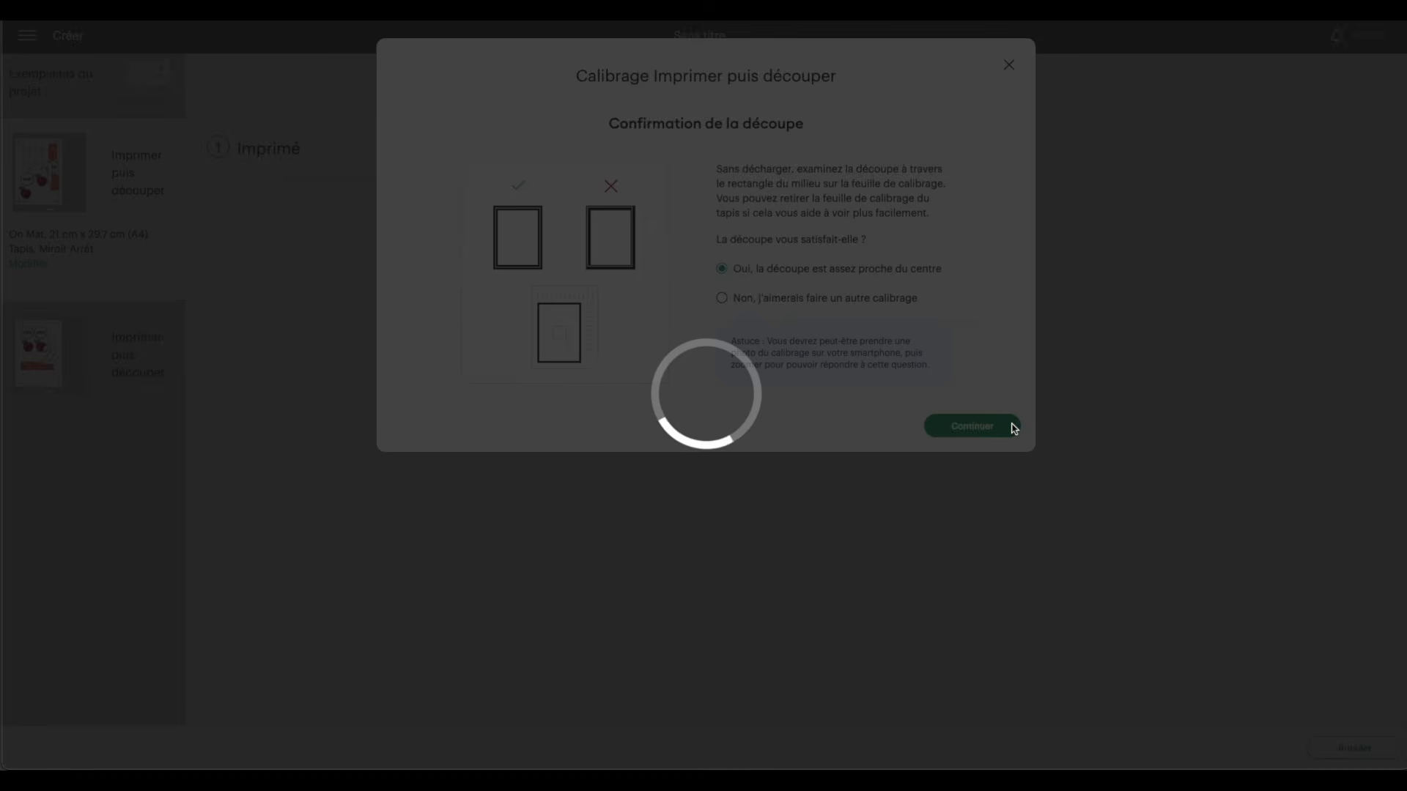
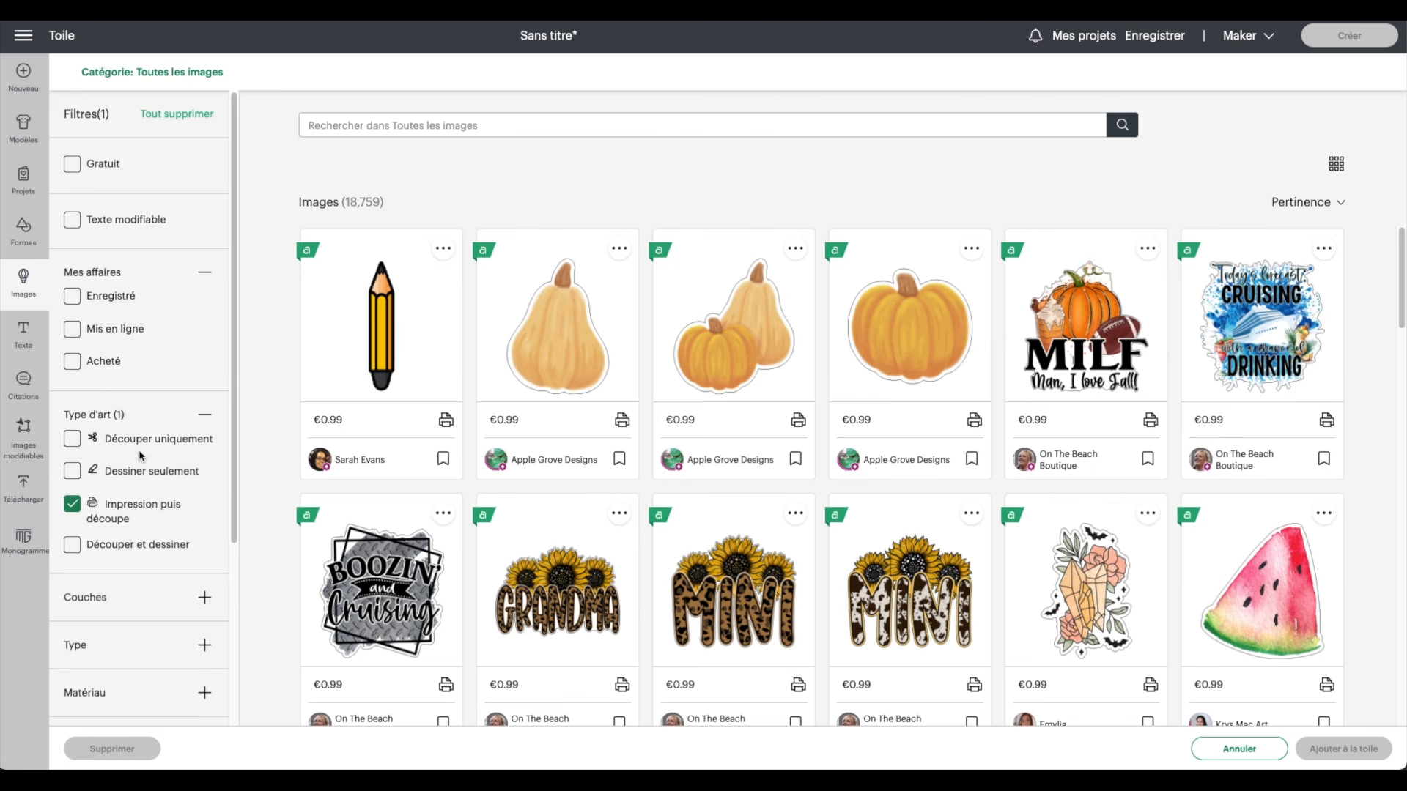
# - Narrow the print-then-cut images to free ones designed by Cricut
pyautogui.scroll(-5, 141, 454)
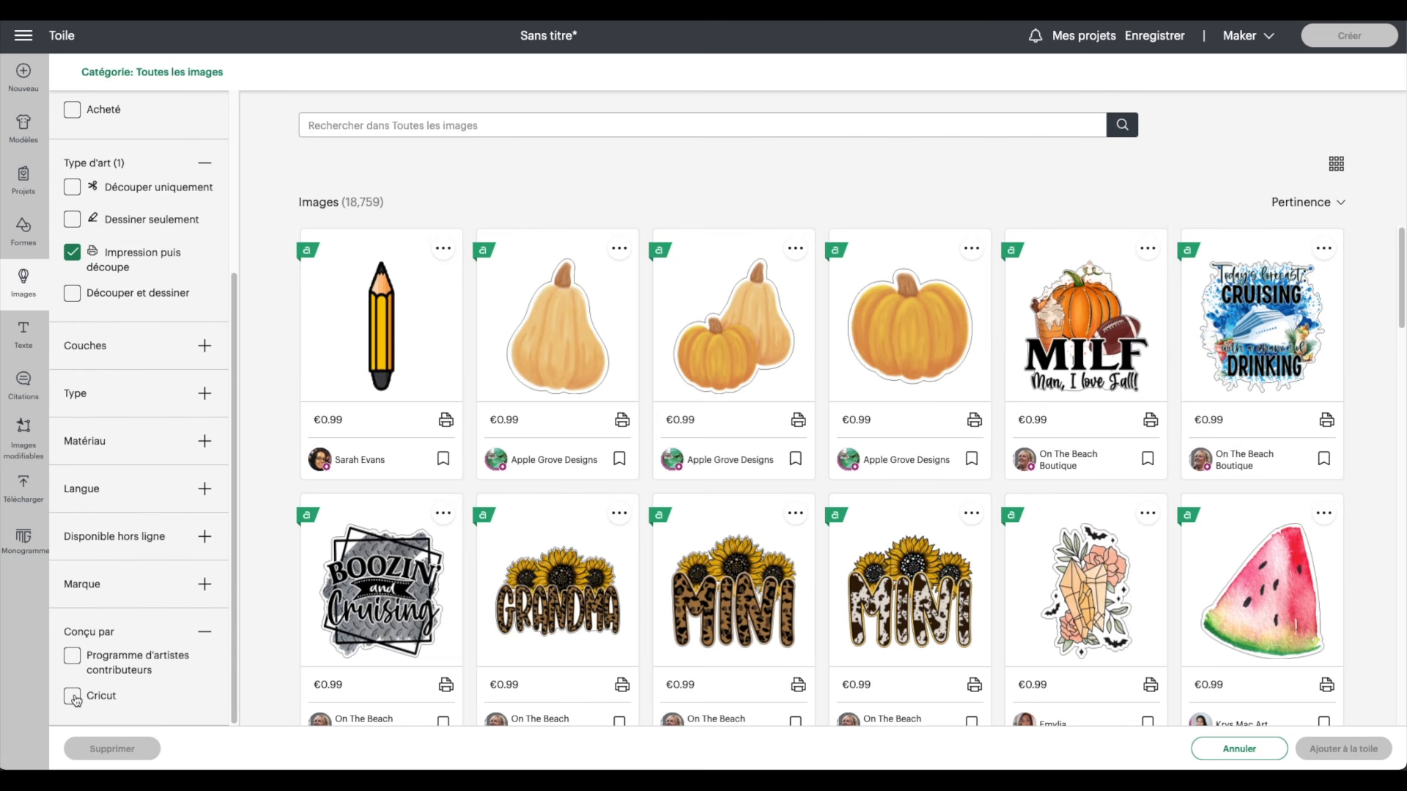
pyautogui.click(71, 696)
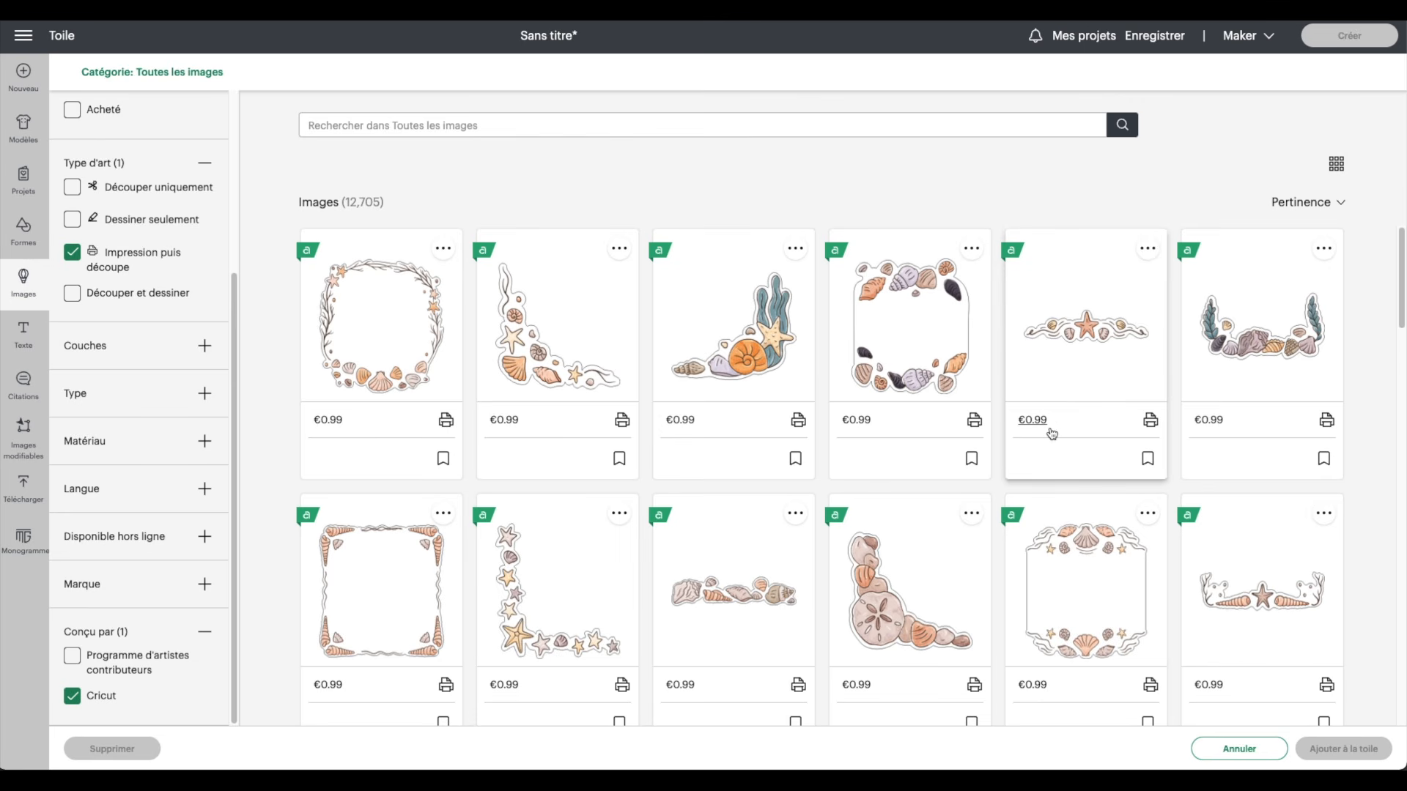
pyautogui.scroll(4, 129, 232)
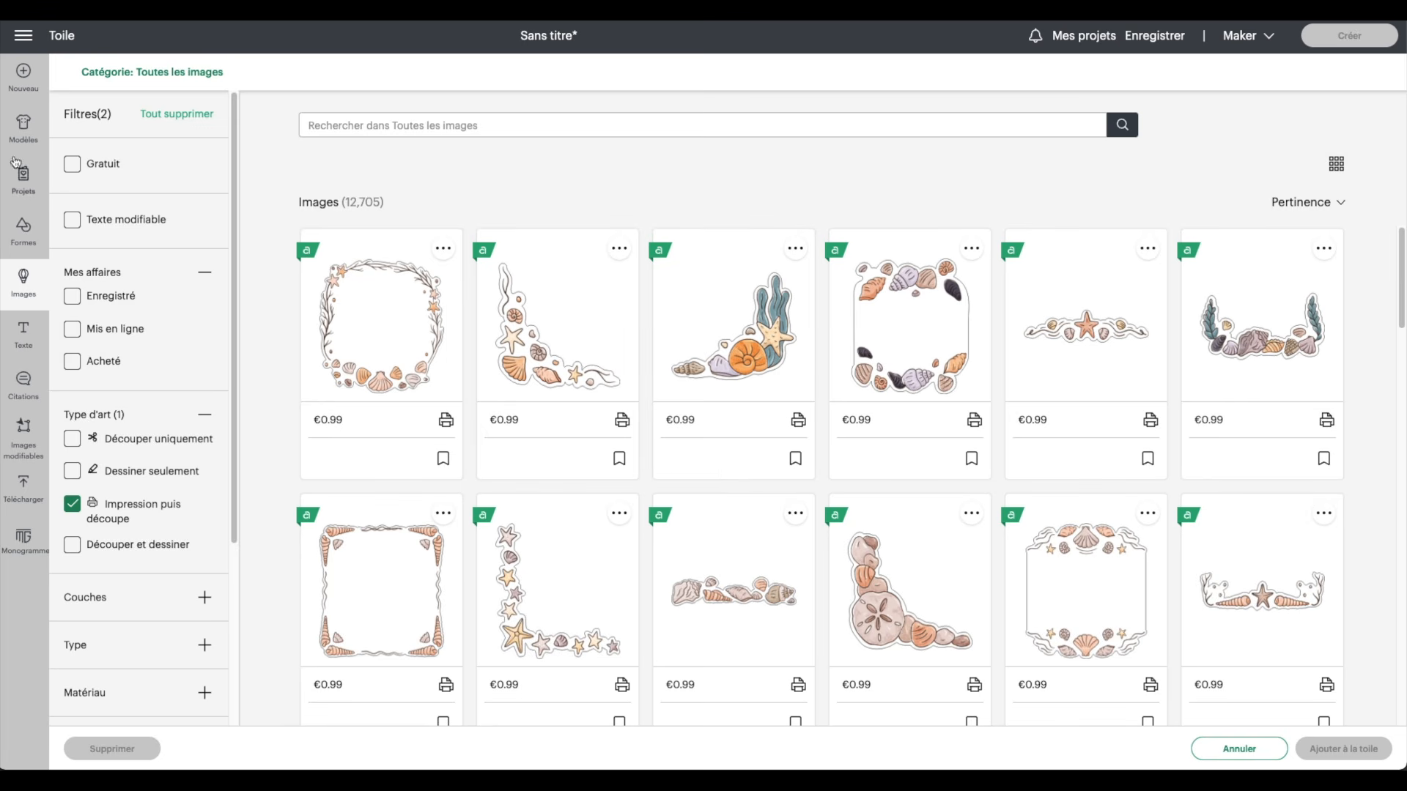
pyautogui.click(72, 165)
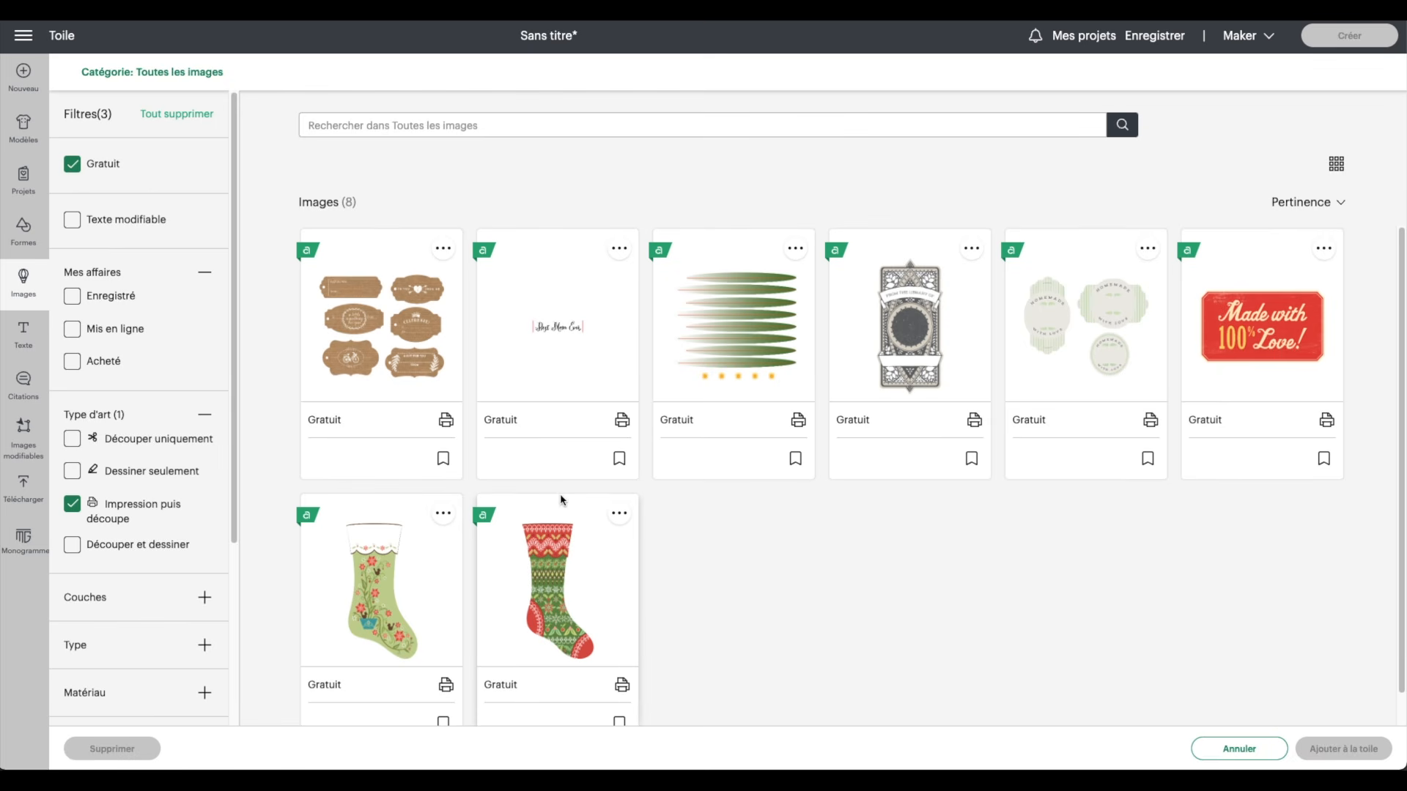
# - Add the red "Made with 100% Love!" image to the canvas and preview its layout on the print-then-cut mat
pyautogui.click(1255, 311)
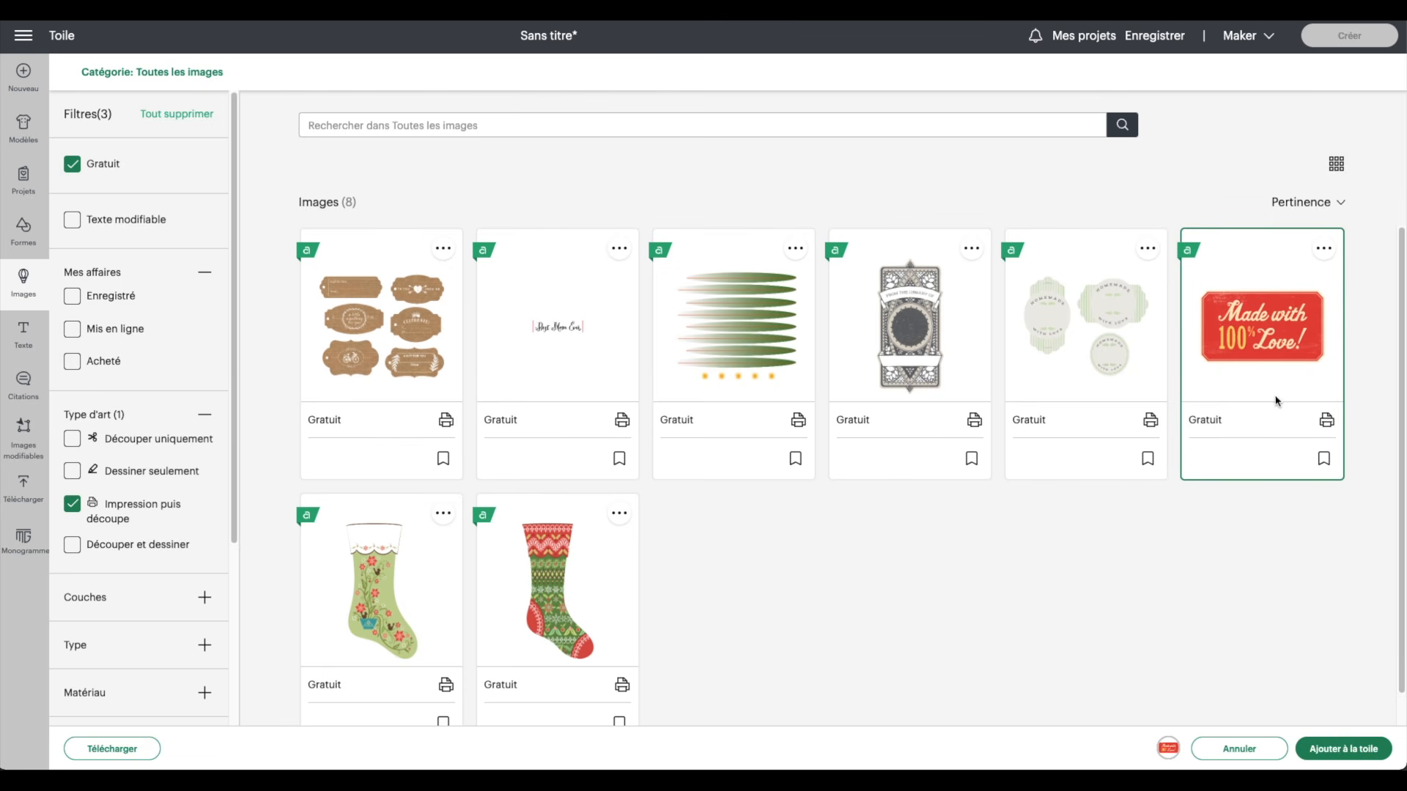
pyautogui.click(1348, 749)
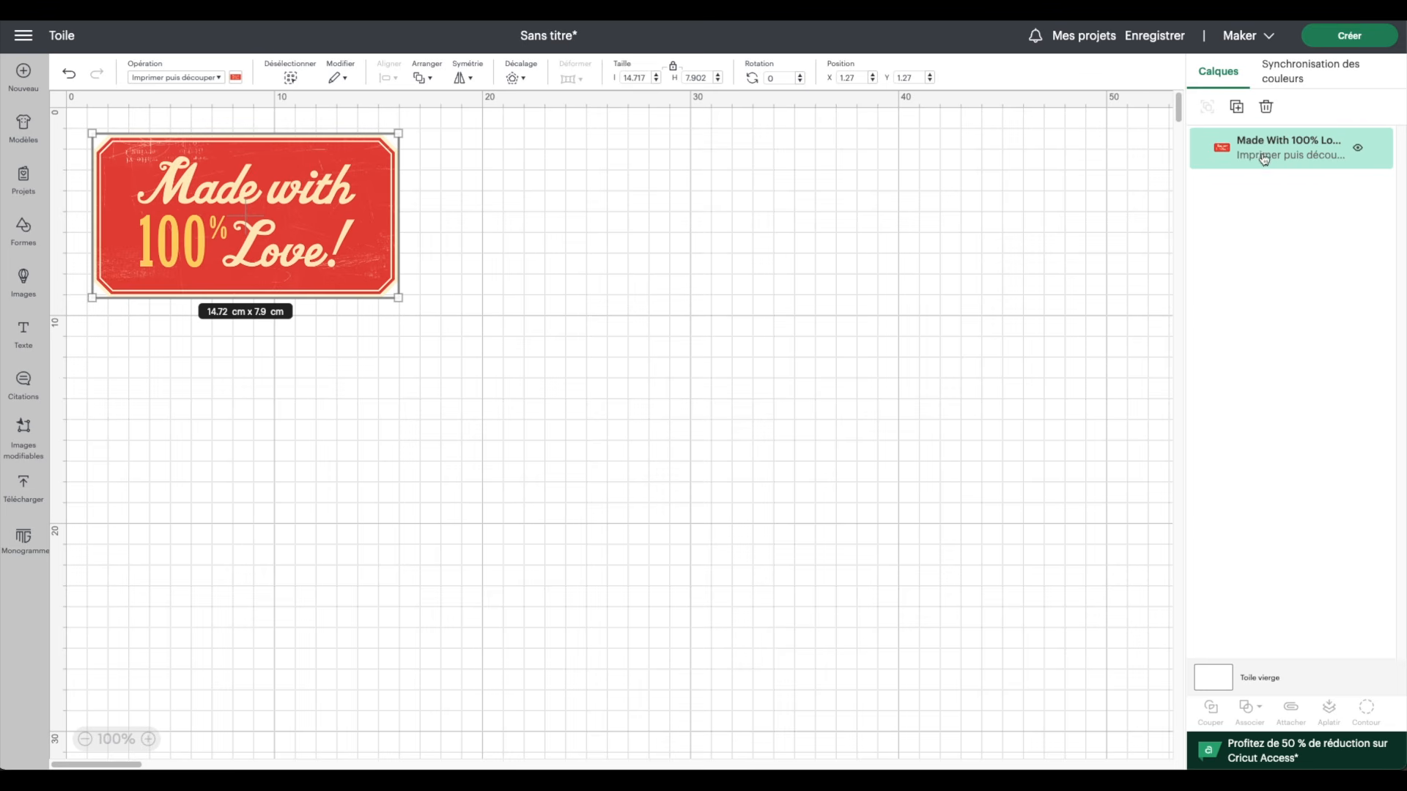
pyautogui.click(1350, 35)
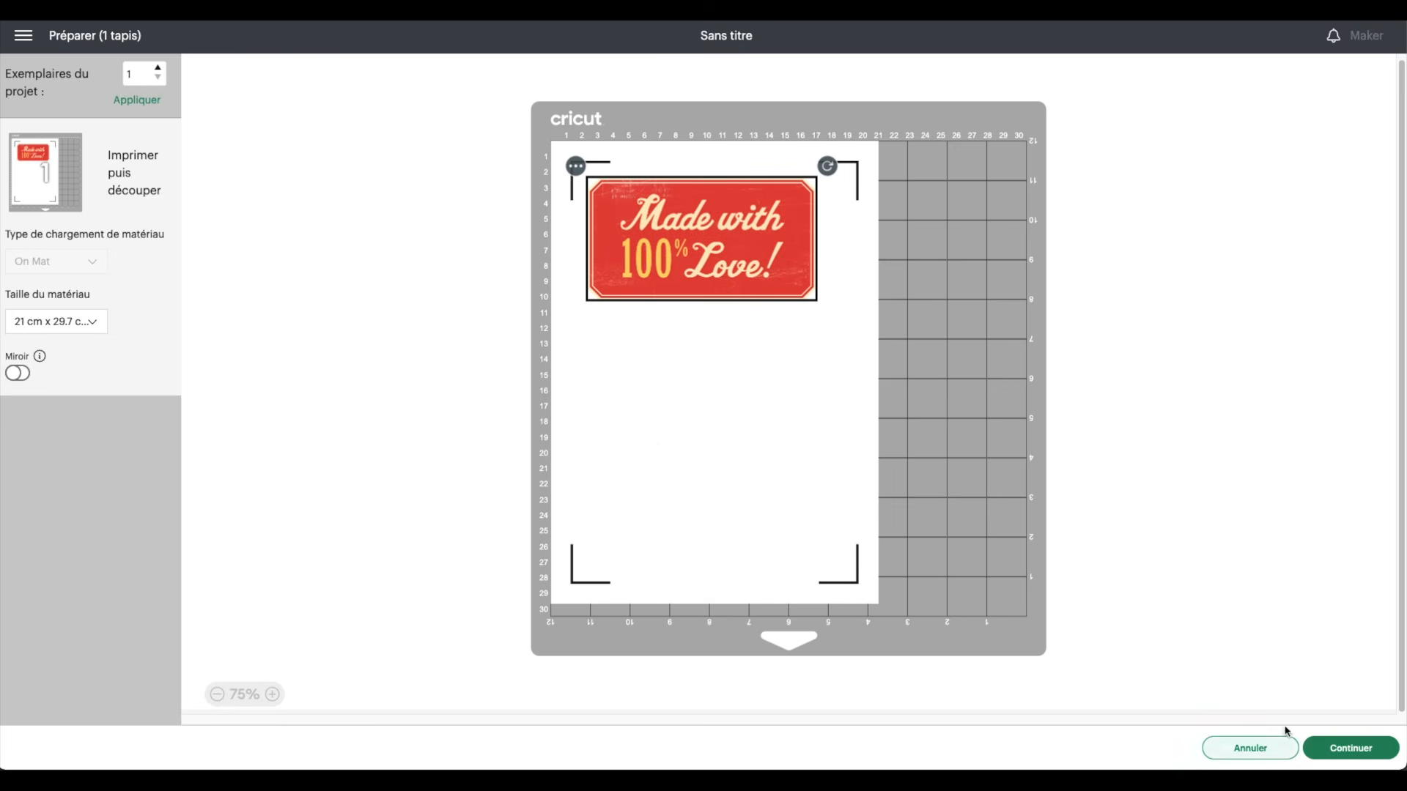
pyautogui.click(1250, 748)
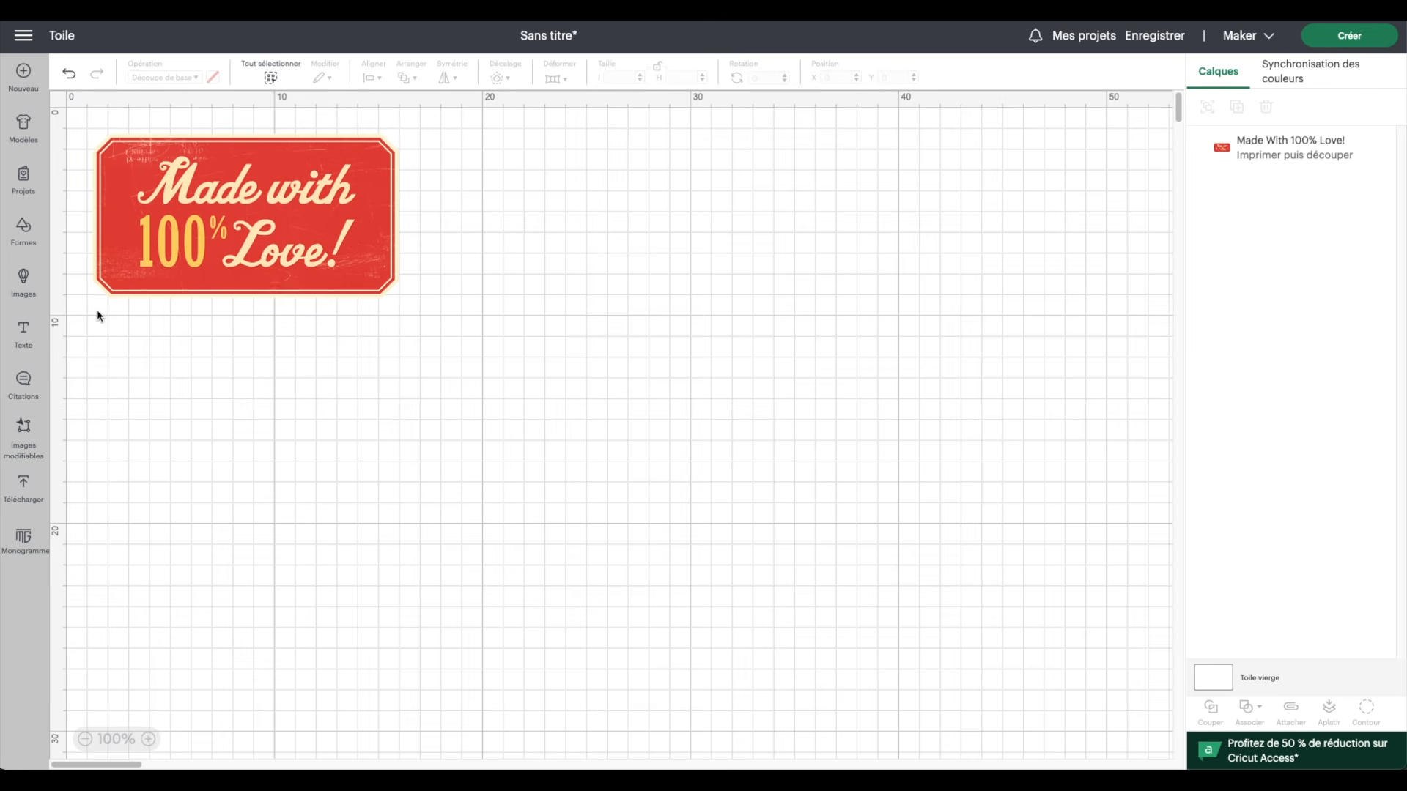
# - Shrink the "Made with 100% Love!" image to about 7.4 × 4 cm and move it to about X 43.4, Y 1.2
pyautogui.click(366, 189)
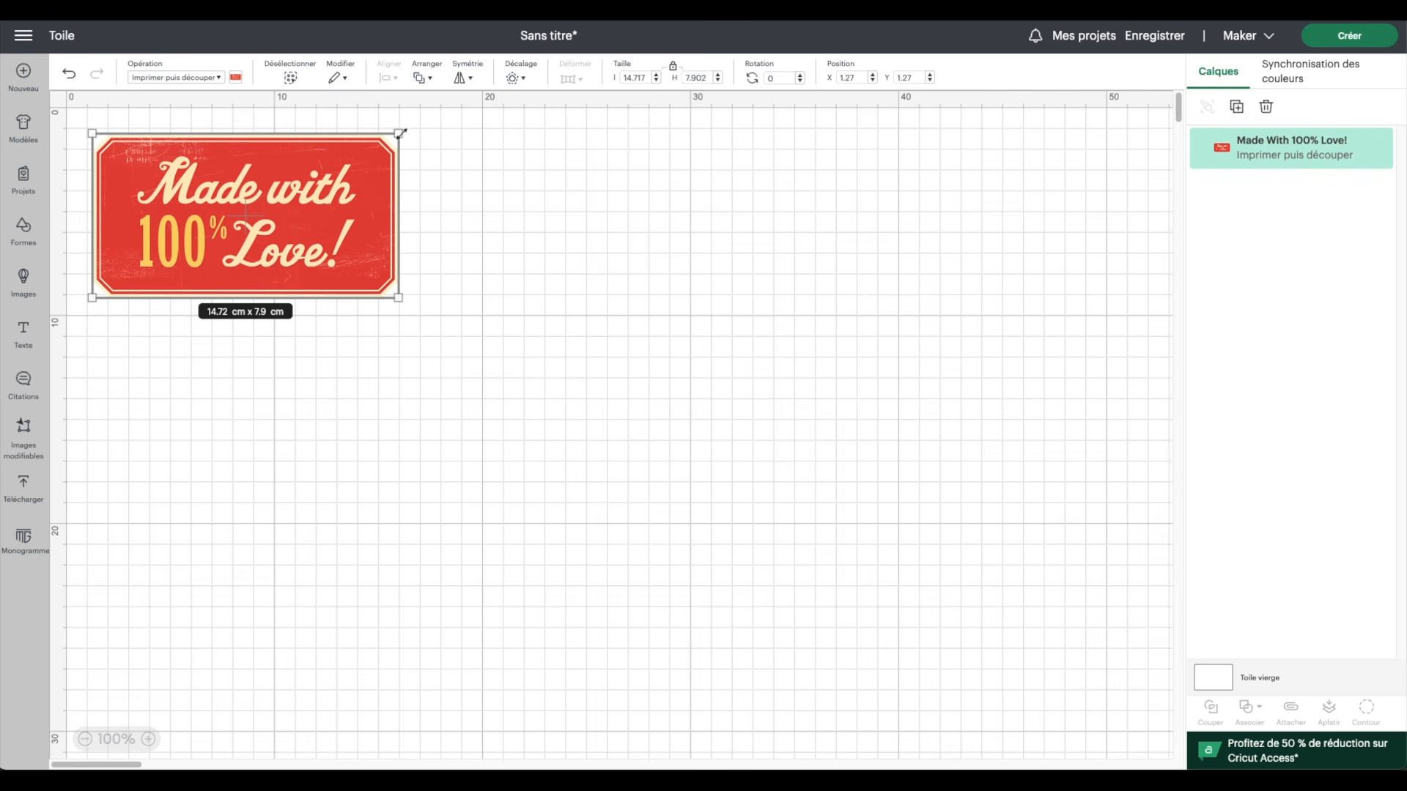
pyautogui.moveTo(400, 134); pyautogui.dragTo(1068, 155)
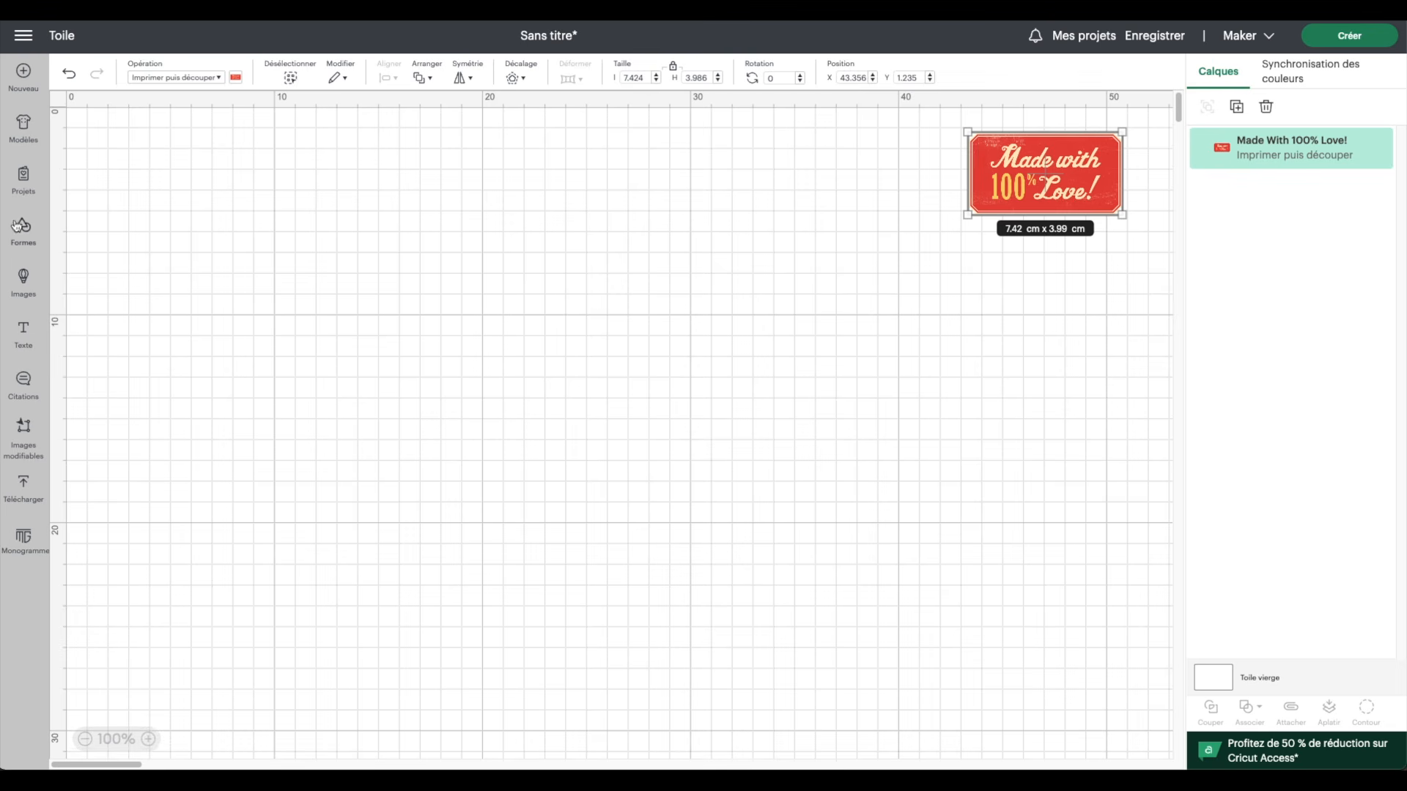
# - Insert a circle from the free shapes, enlarge it to about 13.7 cm and move it to about X 5.5, Y 2.9
pyautogui.click(24, 229)
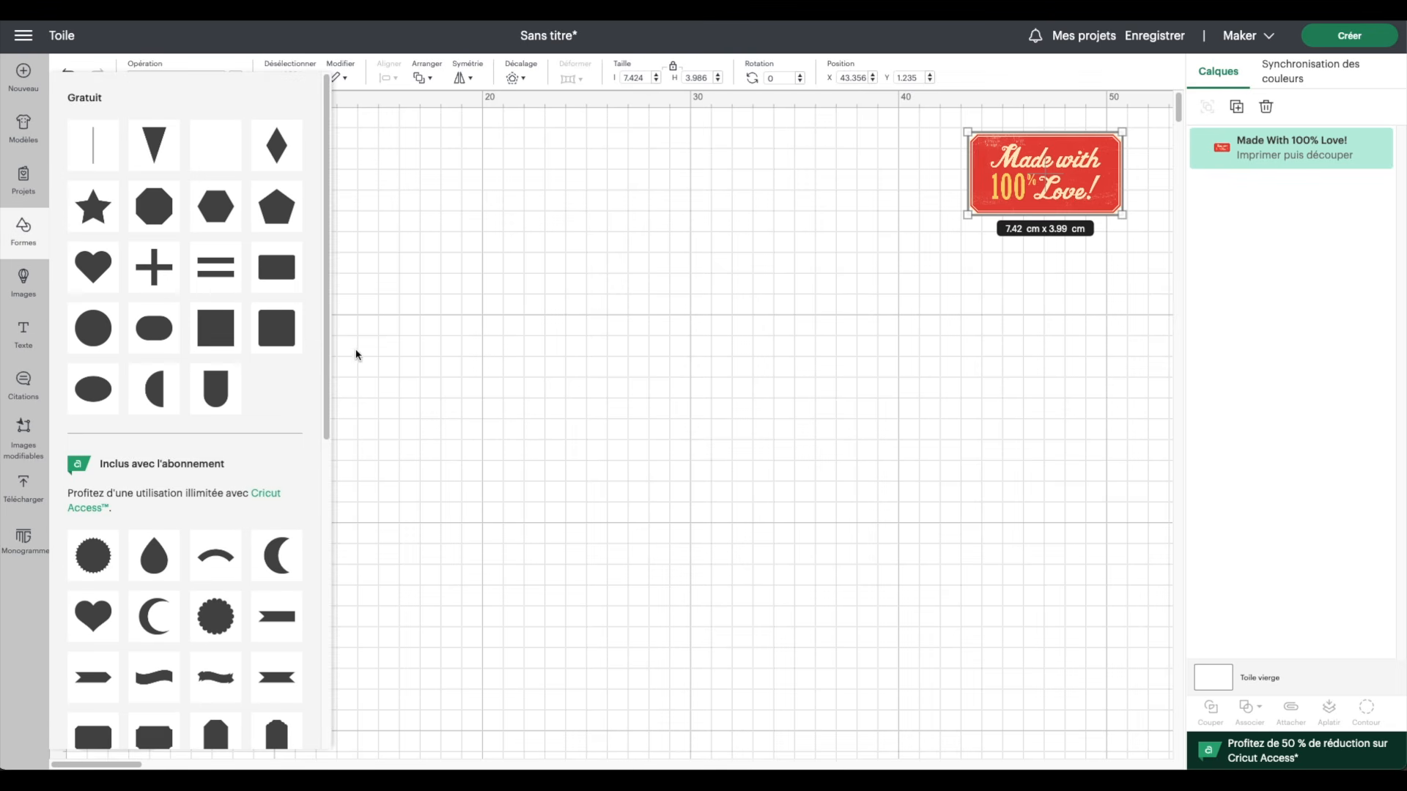
pyautogui.click(92, 324)
pyautogui.moveTo(197, 239); pyautogui.dragTo(380, 396)
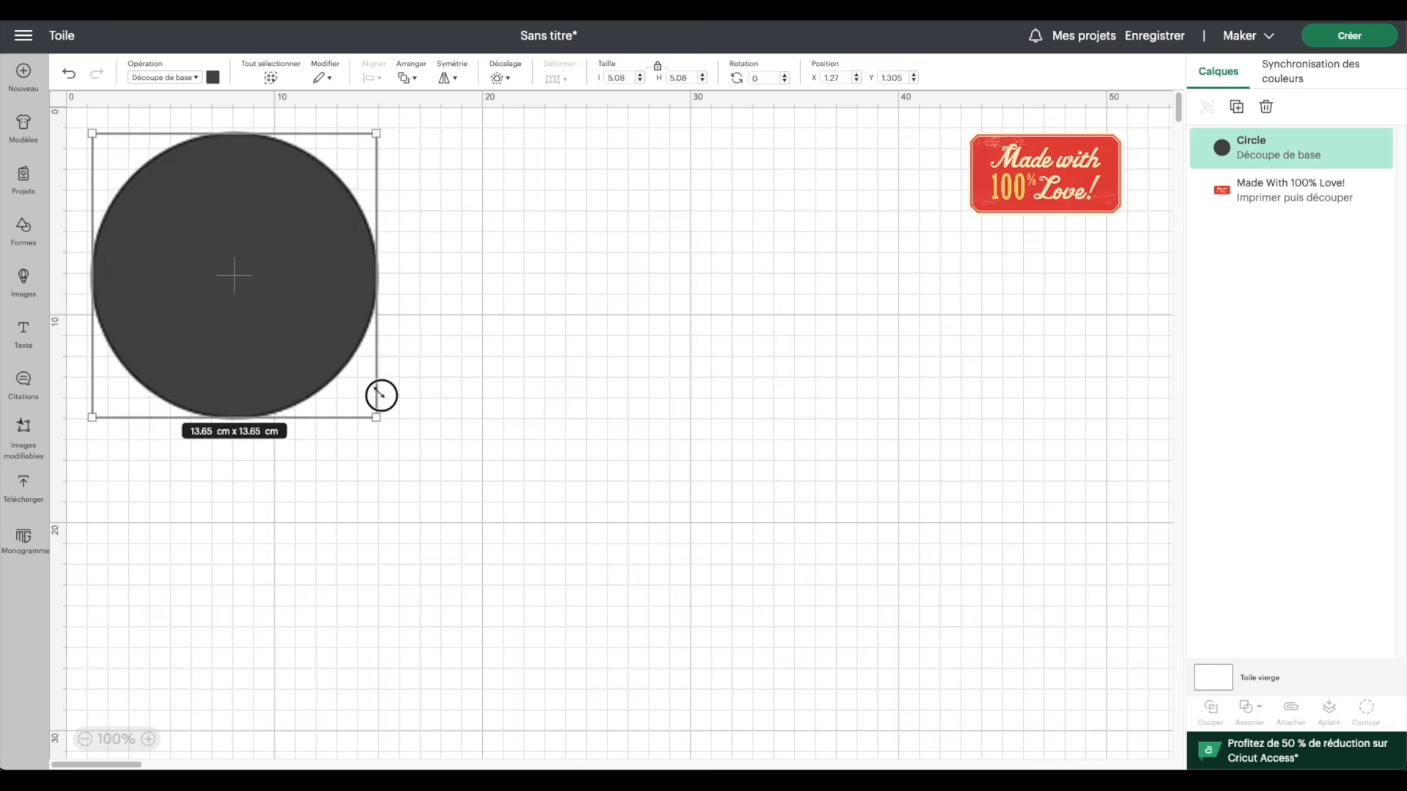
pyautogui.moveTo(319, 321); pyautogui.dragTo(400, 334)
# - Duplicate the circle, shrink the copy to about 12.7 cm and place it over the original
pyautogui.click(1236, 106)
pyautogui.moveTo(466, 451); pyautogui.dragTo(446, 432)
pyautogui.moveTo(356, 315)
pyautogui.mouseDown()
pyautogui.moveTo(358, 345)
pyautogui.moveTo(364, 330)
pyautogui.mouseUp()
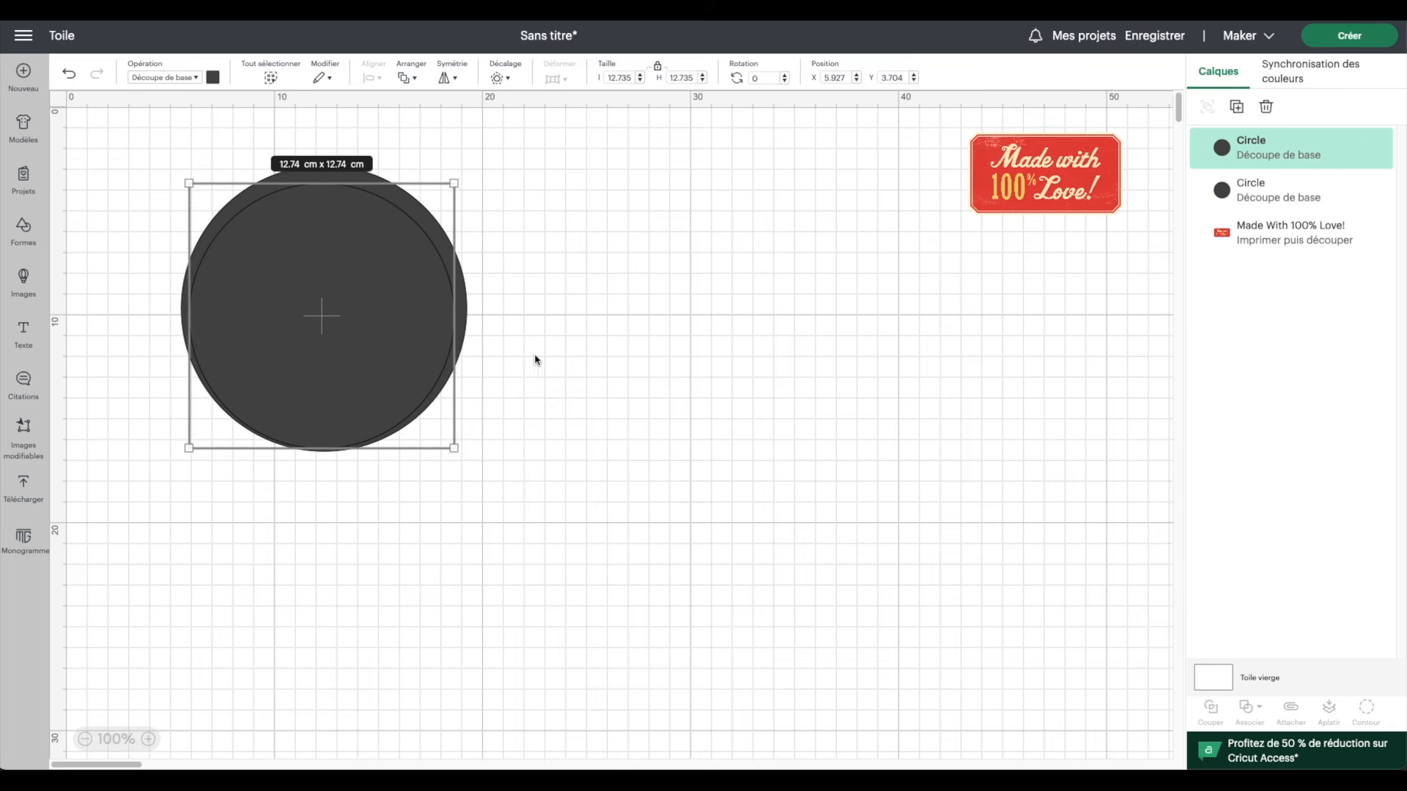
# - Centre the two circles on each other
pyautogui.moveTo(535, 356); pyautogui.dragTo(385, 328)
pyautogui.click(379, 78)
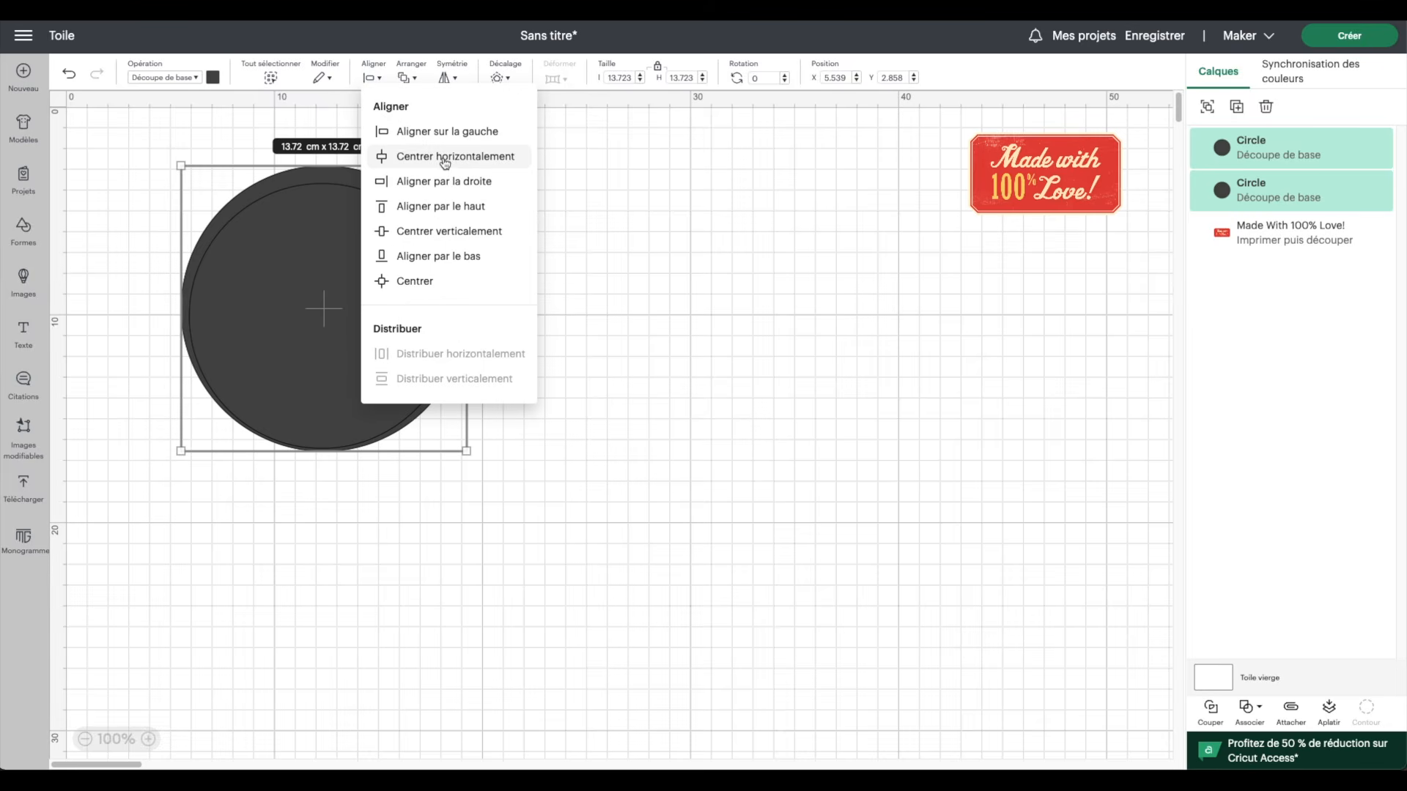
pyautogui.click(432, 280)
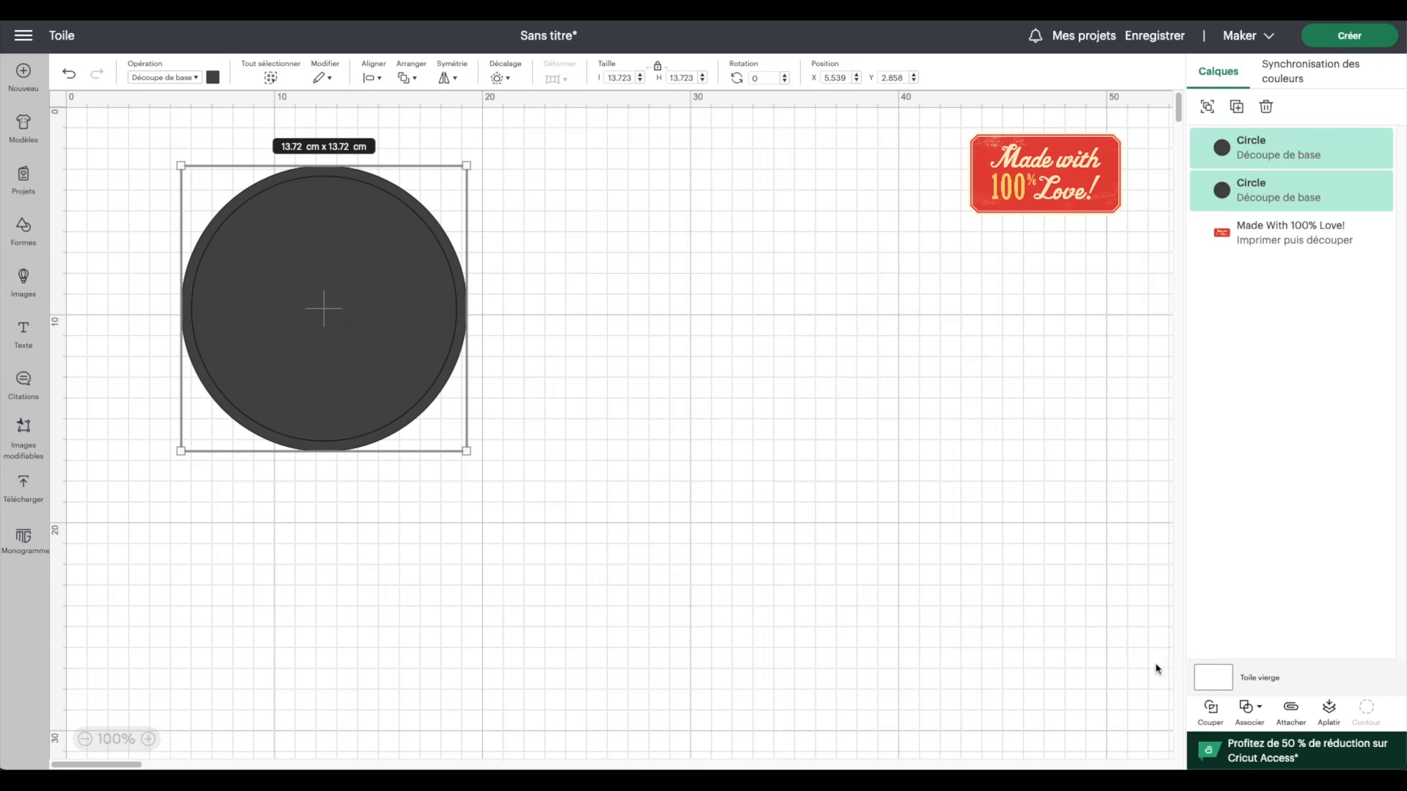
# - Subtract the smaller circle from the larger one with Retirer and colour the resulting ring black
pyautogui.click(1253, 707)
pyautogui.click(1281, 629)
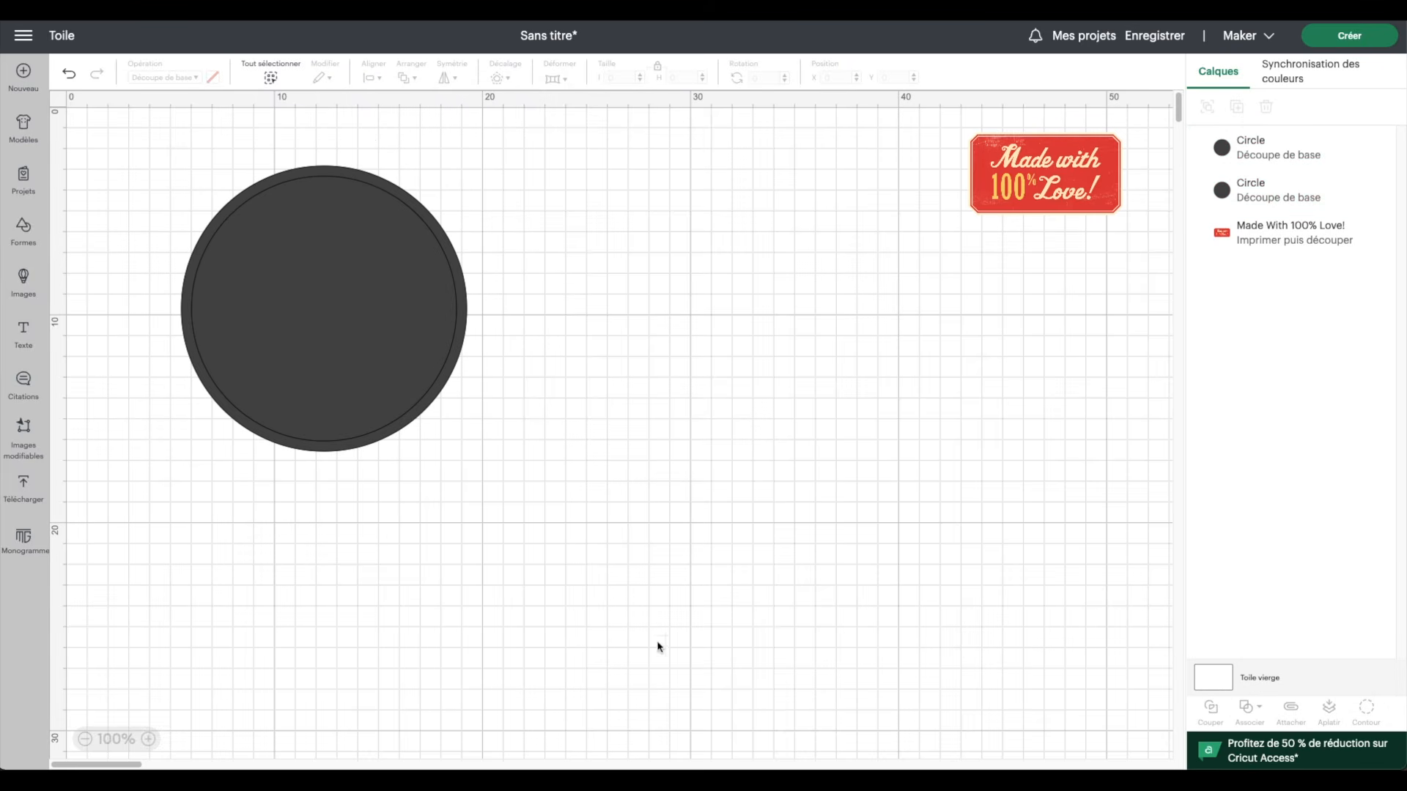
pyautogui.click(218, 76)
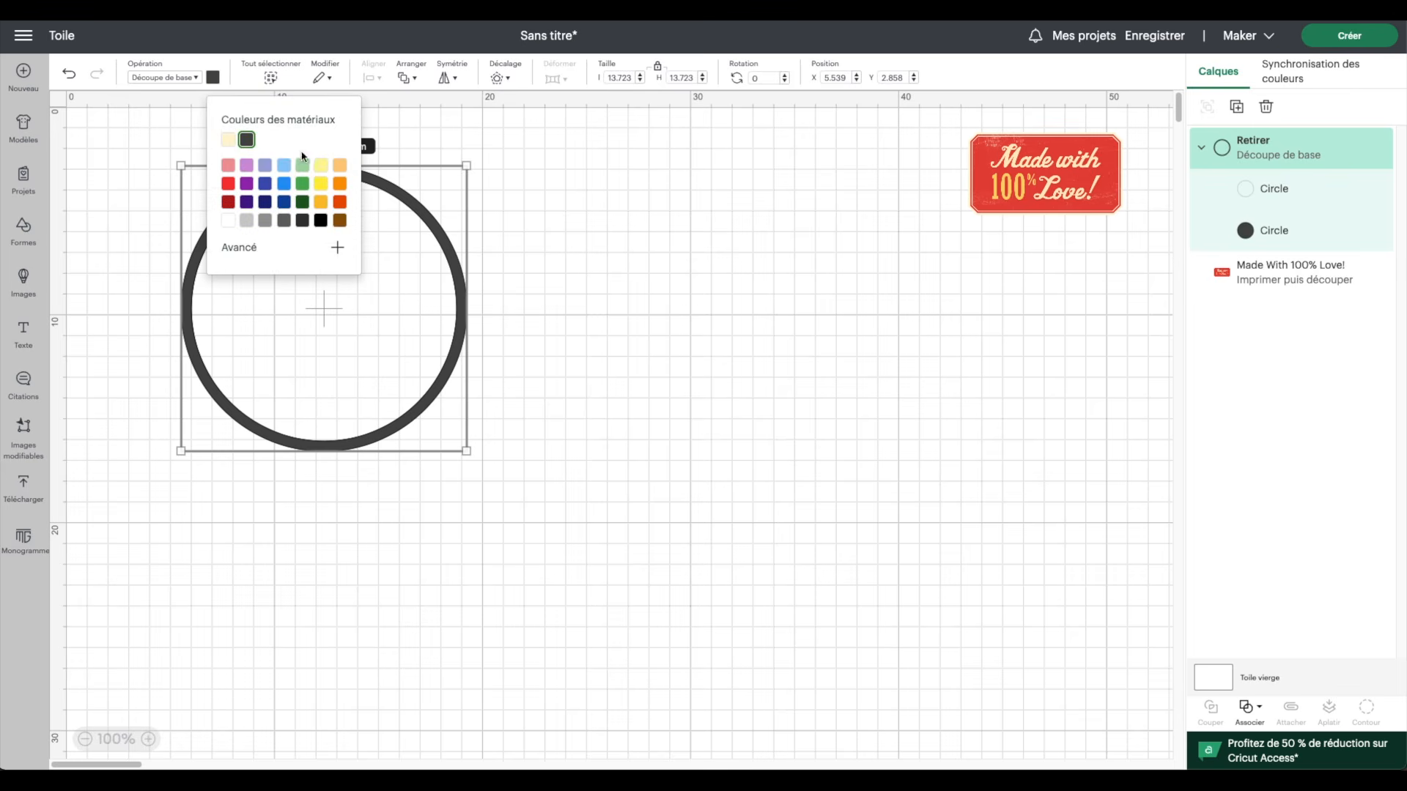
pyautogui.click(320, 220)
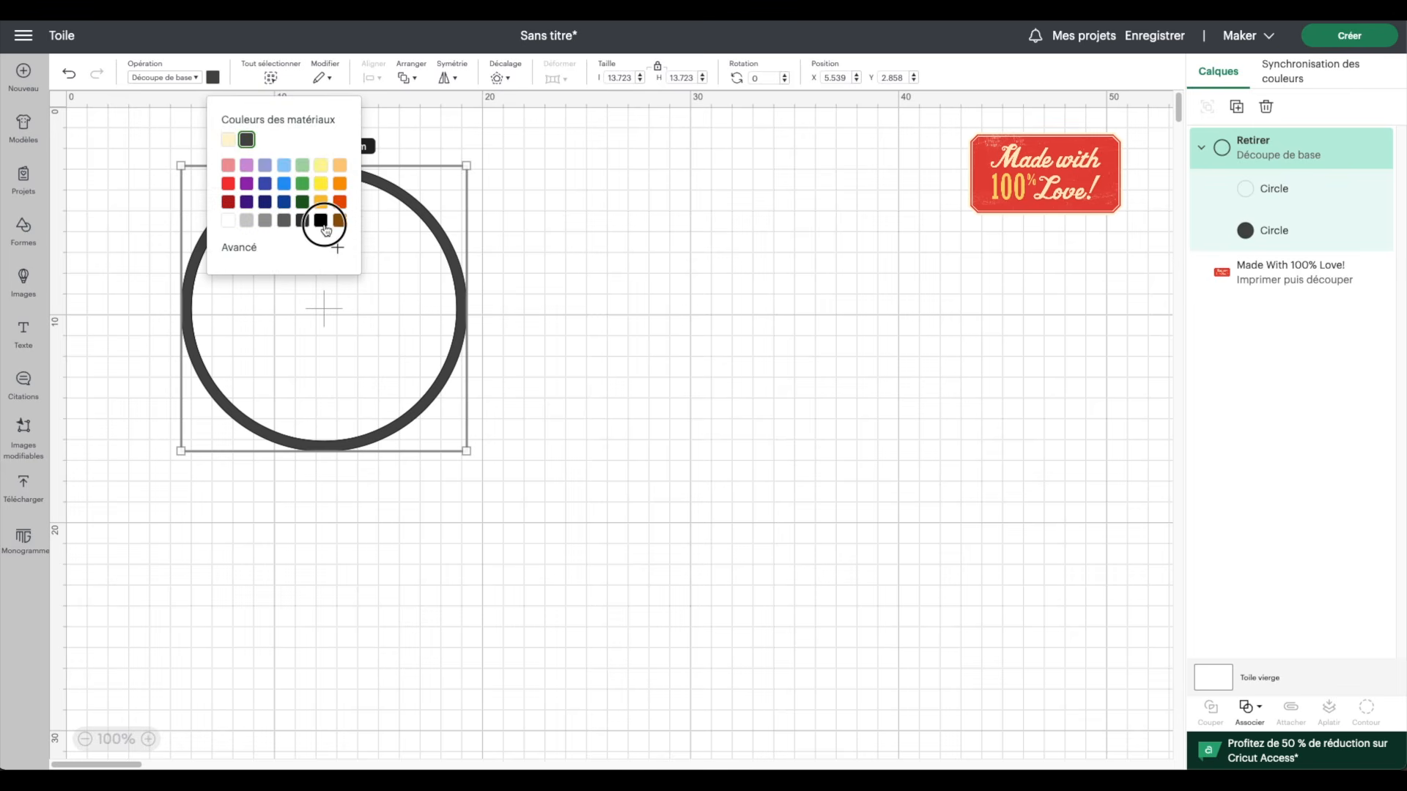
# - Add the text "MERCI!" over the lower part of the ring
pyautogui.click(24, 333)
pyautogui.doubleClick(296, 425)
pyautogui.write('MERCI!')
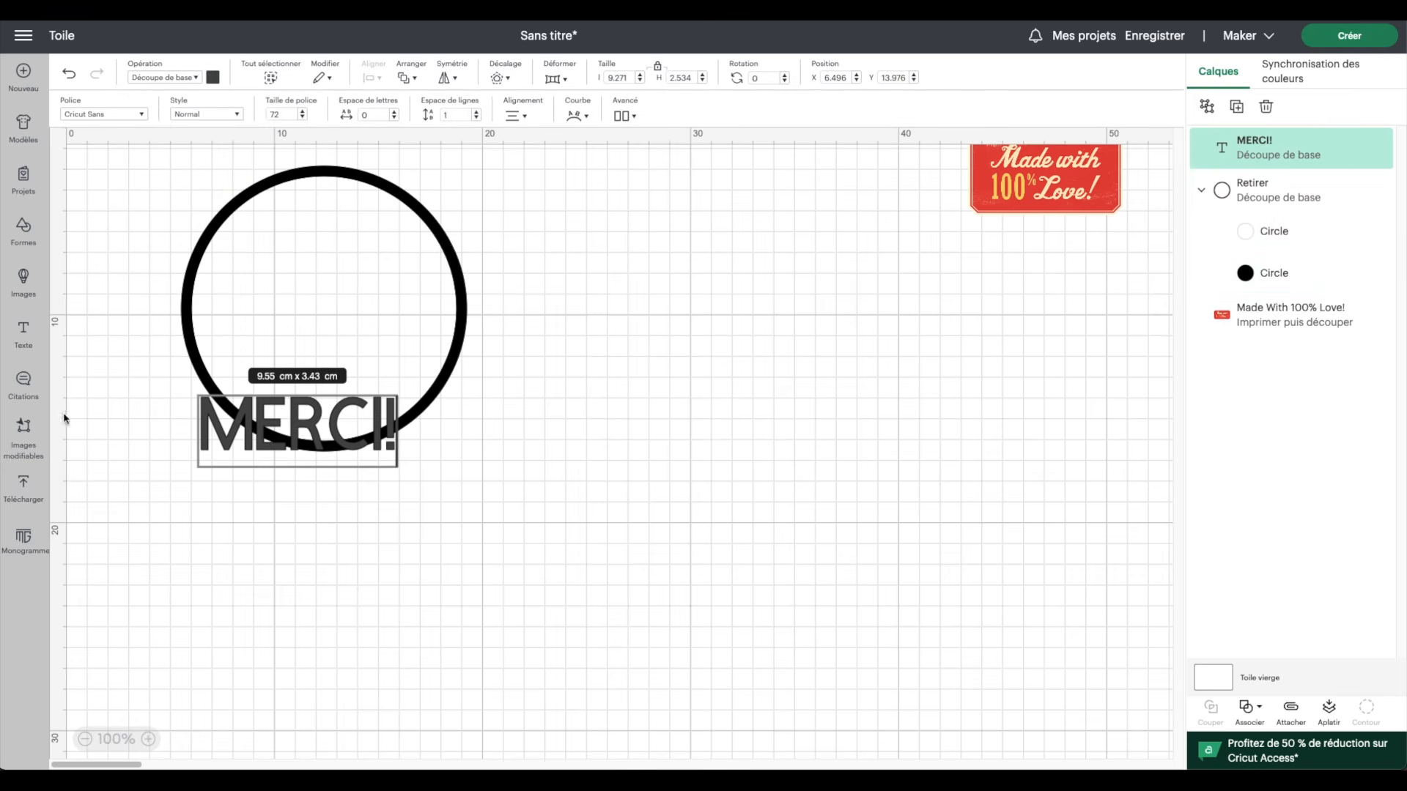
# - Move the "MERCI!" text to the middle of the ring and filter its available fonts by Gratuit and Écriture
pyautogui.moveTo(266, 440); pyautogui.dragTo(292, 324)
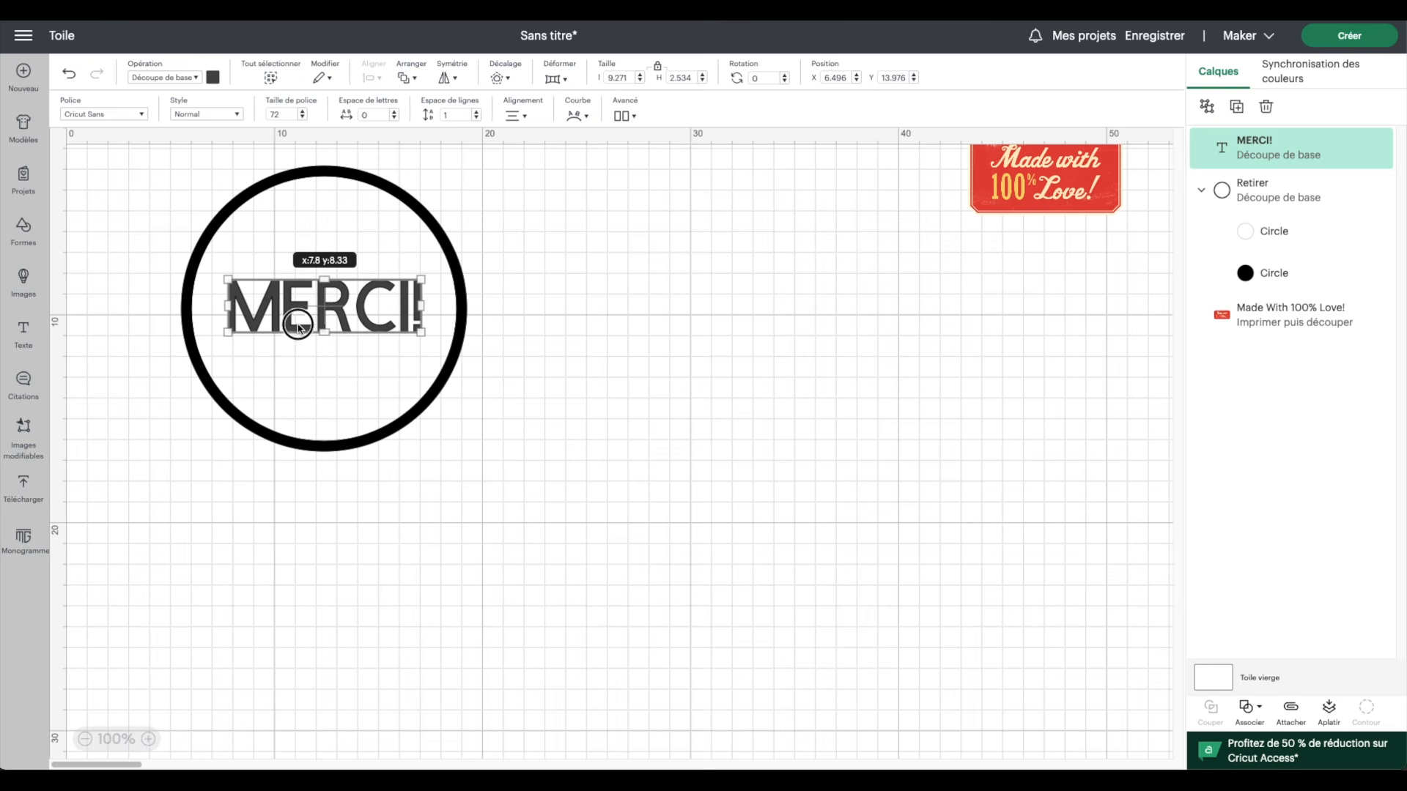
pyautogui.click(98, 113)
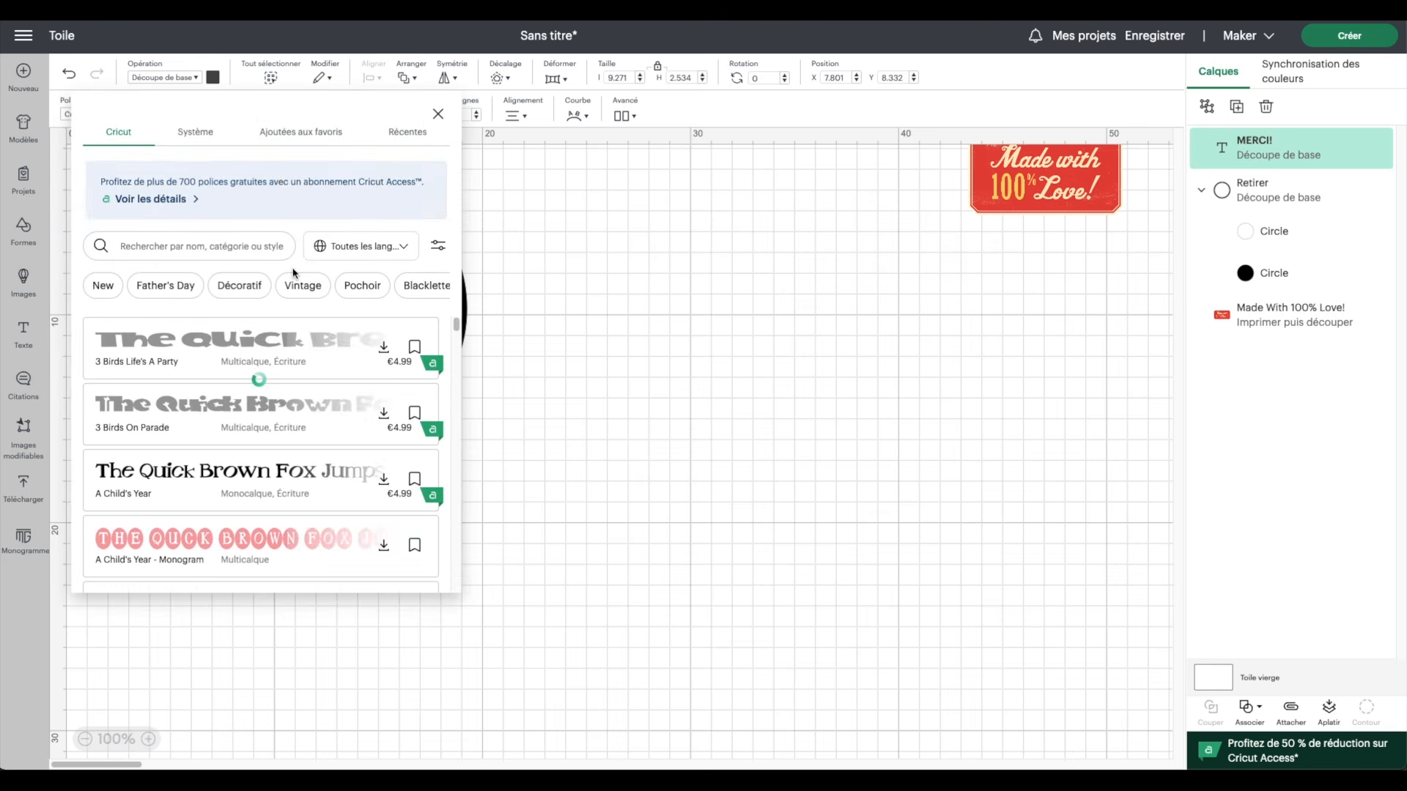
pyautogui.click(437, 245)
pyautogui.click(336, 451)
pyautogui.click(336, 402)
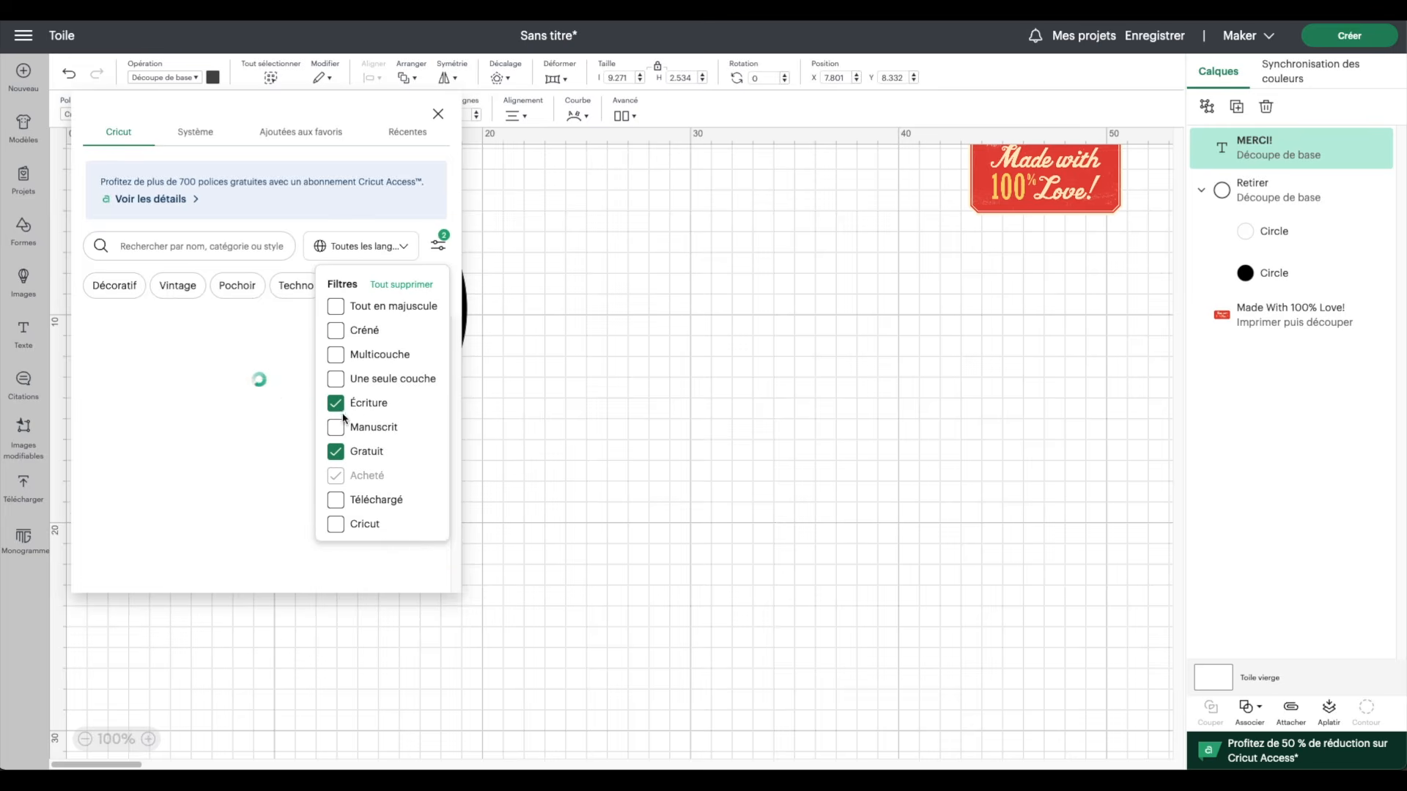
# - Try out several fonts on the "MERCI!" text and set it to Agent Q
pyautogui.click(156, 562)
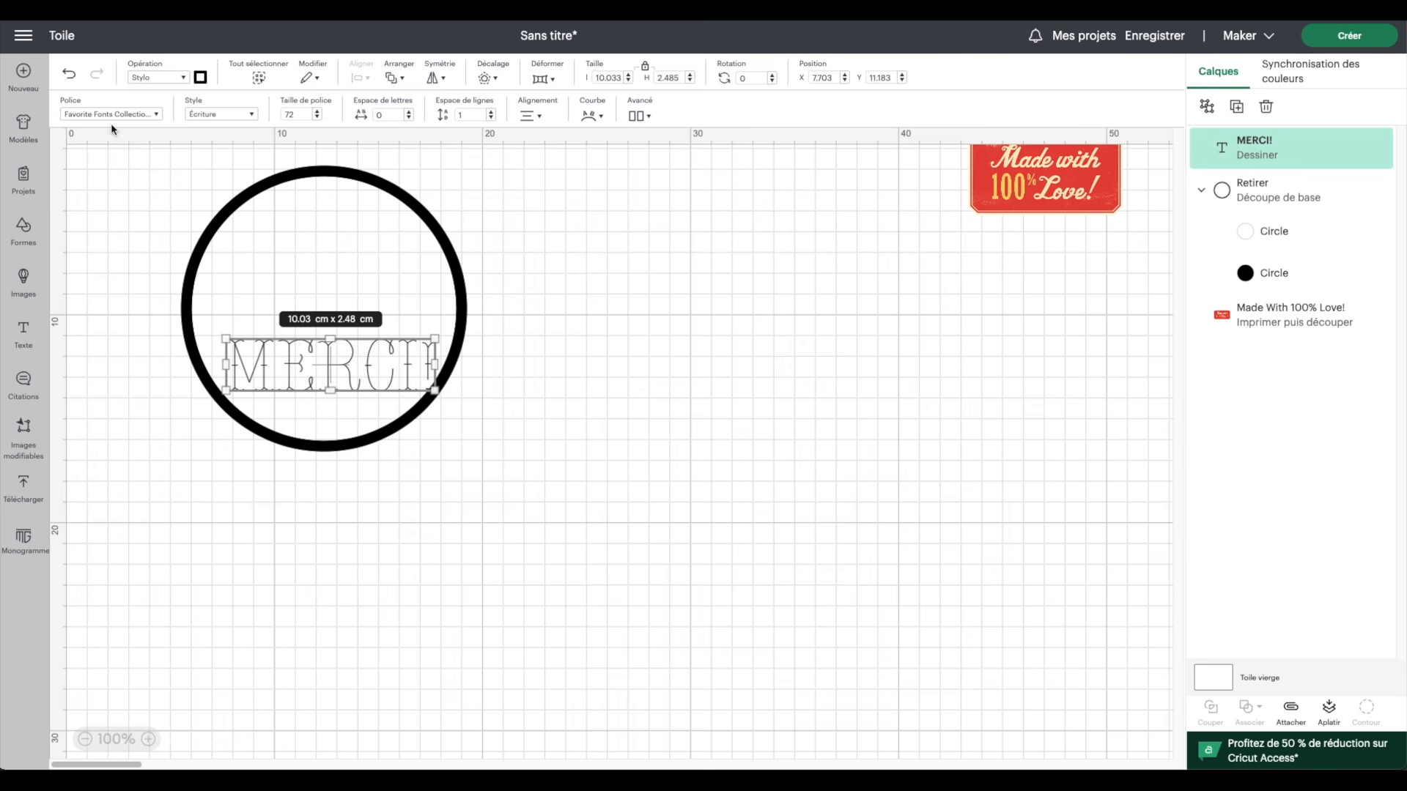
pyautogui.click(112, 118)
pyautogui.scroll(5, 361, 424)
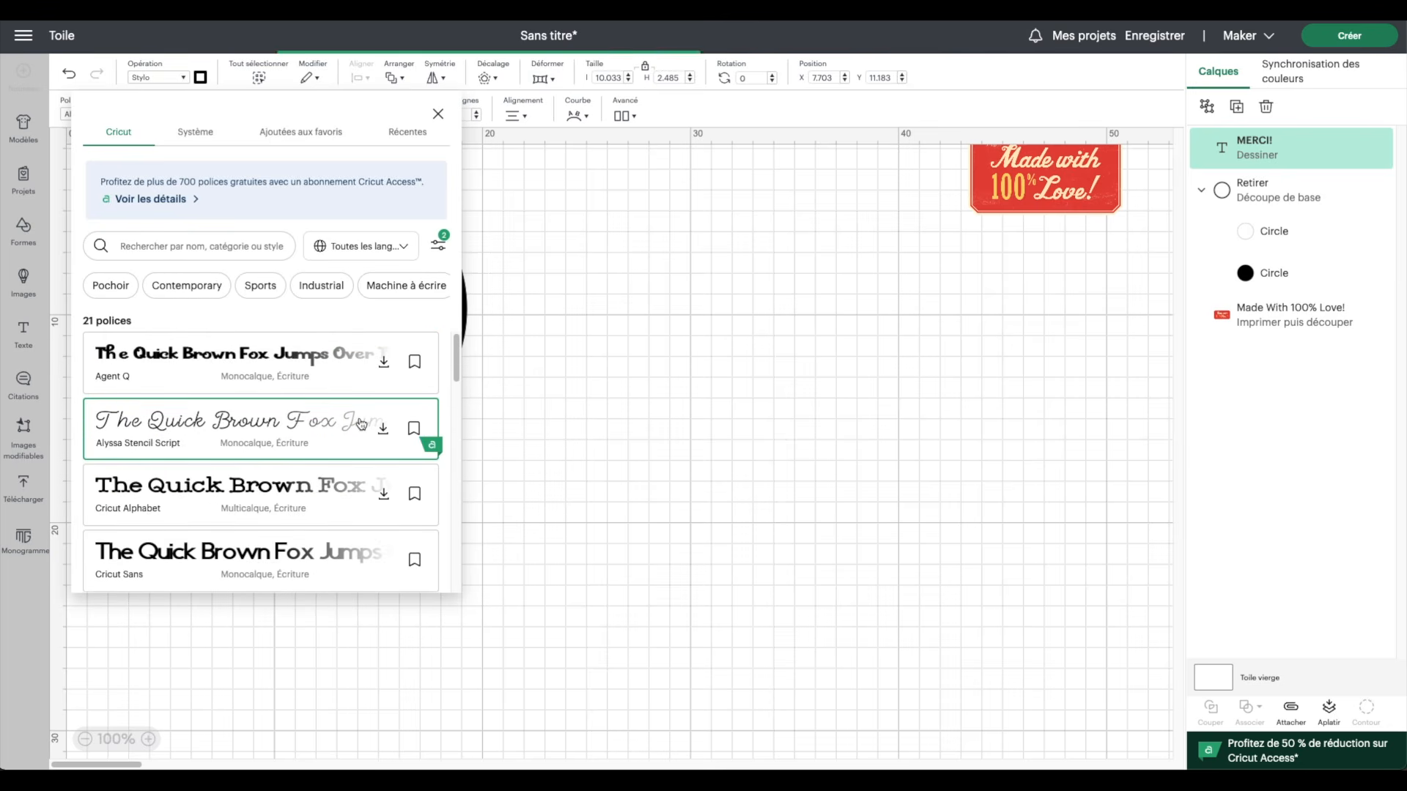
pyautogui.moveTo(172, 109); pyautogui.dragTo(722, 147)
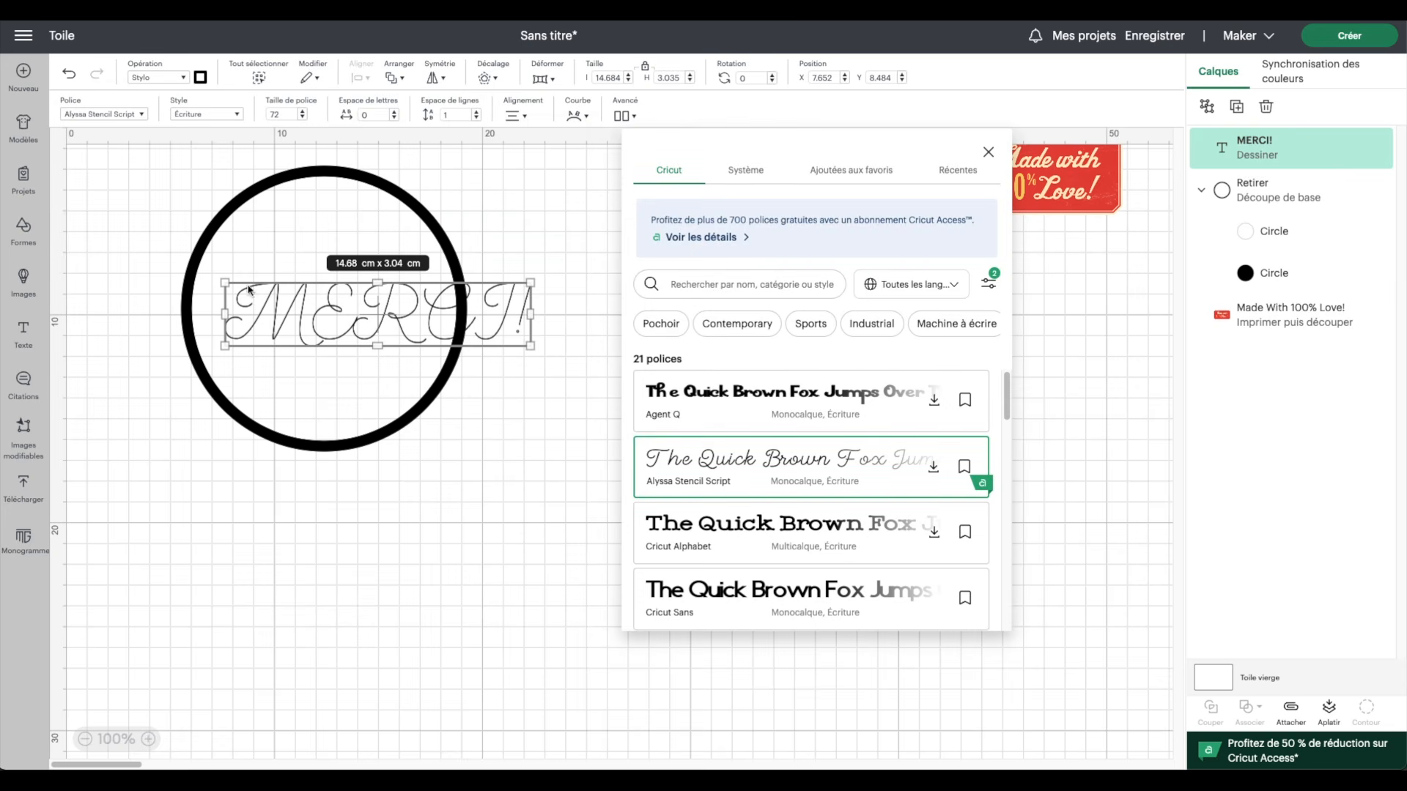
pyautogui.click(743, 429)
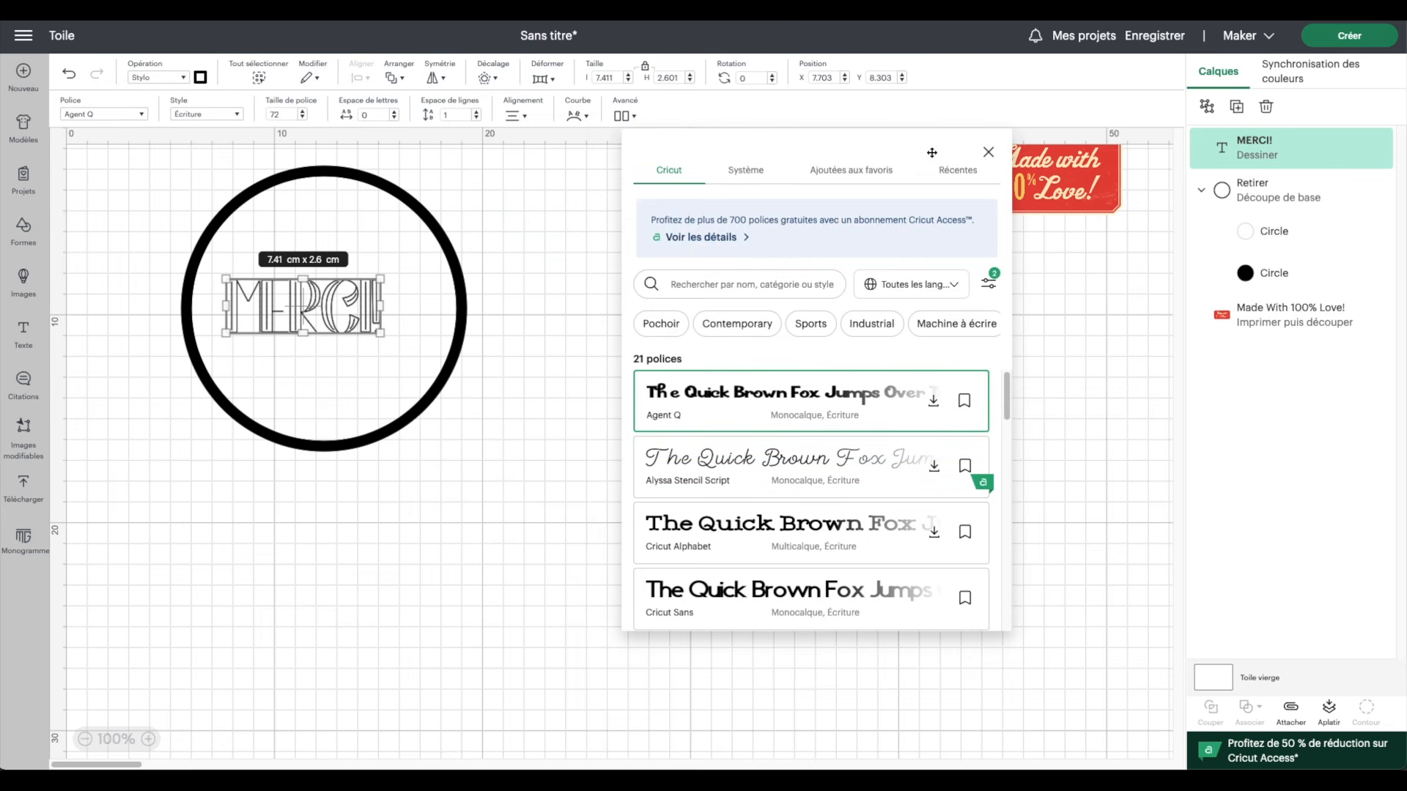
# - Set the "MERCI!" text's style to Normal and its operation to the Basique cut
pyautogui.click(988, 151)
pyautogui.click(198, 114)
pyautogui.click(245, 146)
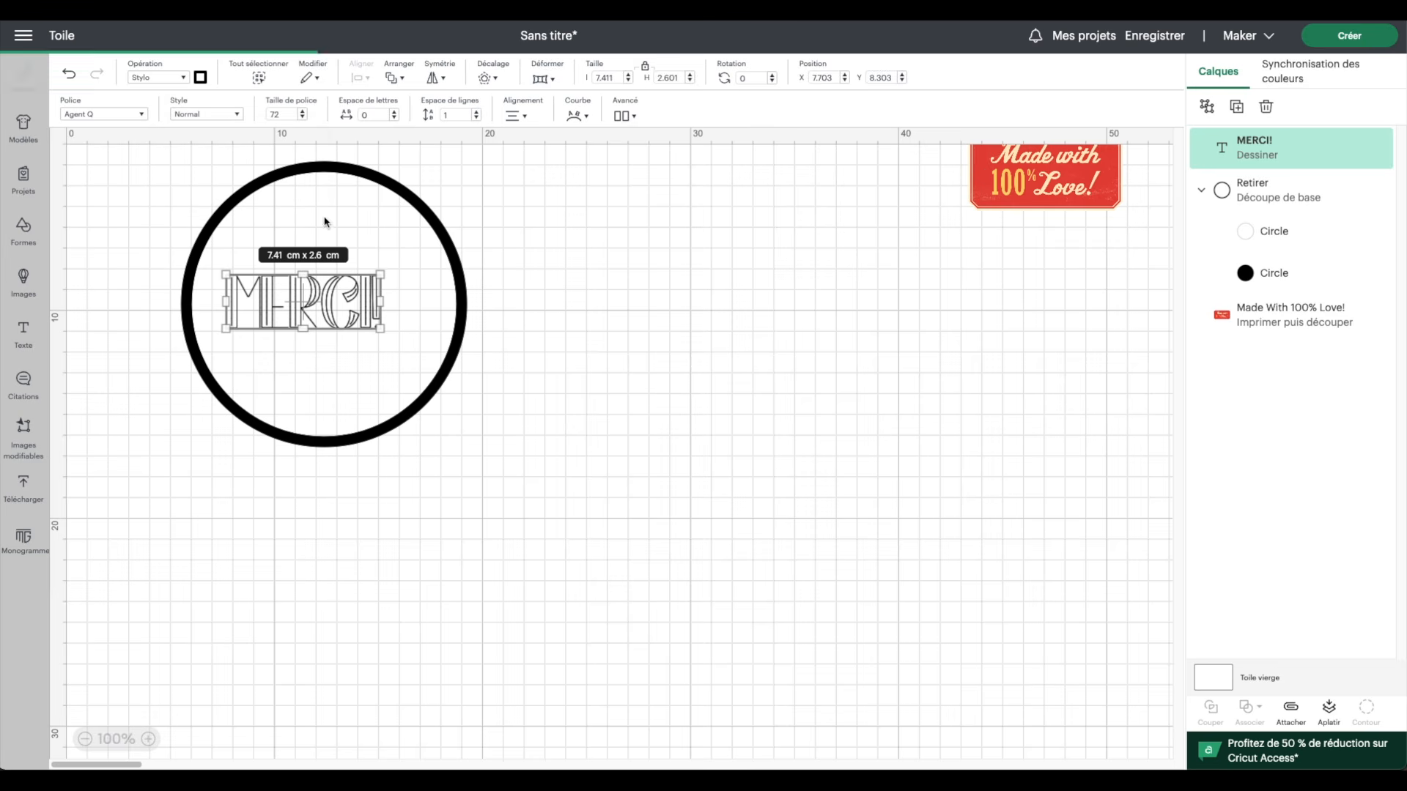
pyautogui.click(182, 78)
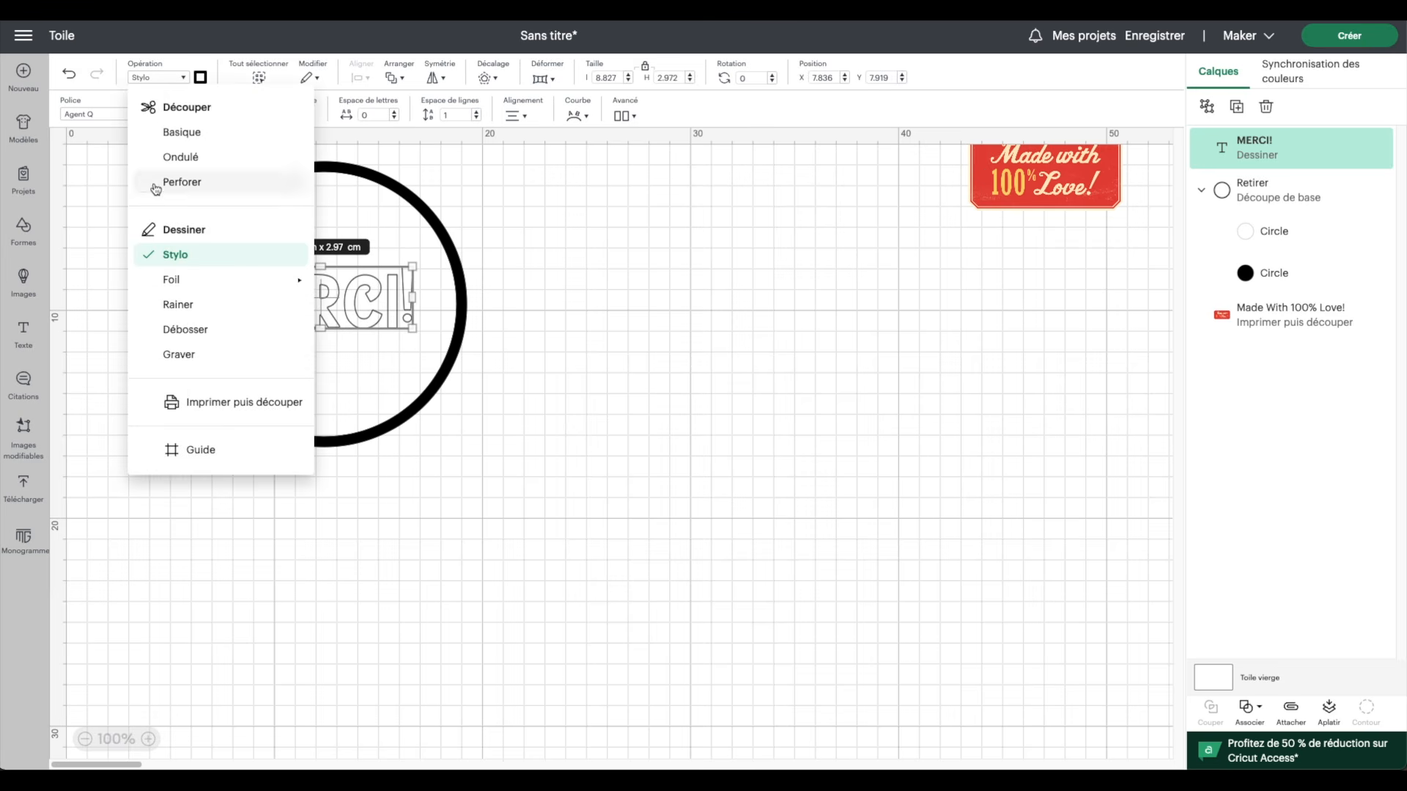
pyautogui.click(163, 132)
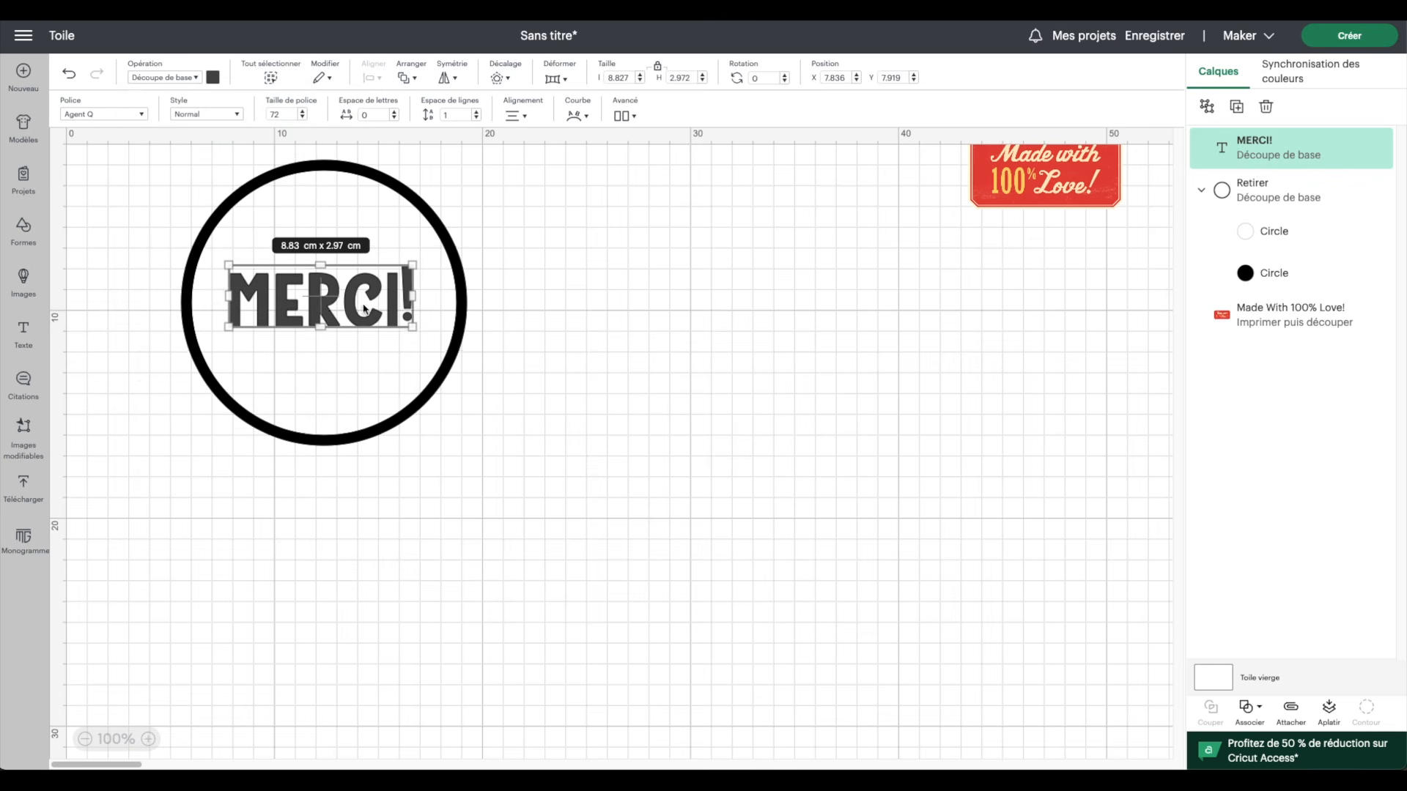
# - Colour the "MERCI!" text with the same black material colour as the ring
pyautogui.scroll(-1, 348, 312)
pyautogui.scroll(2, 350, 317)
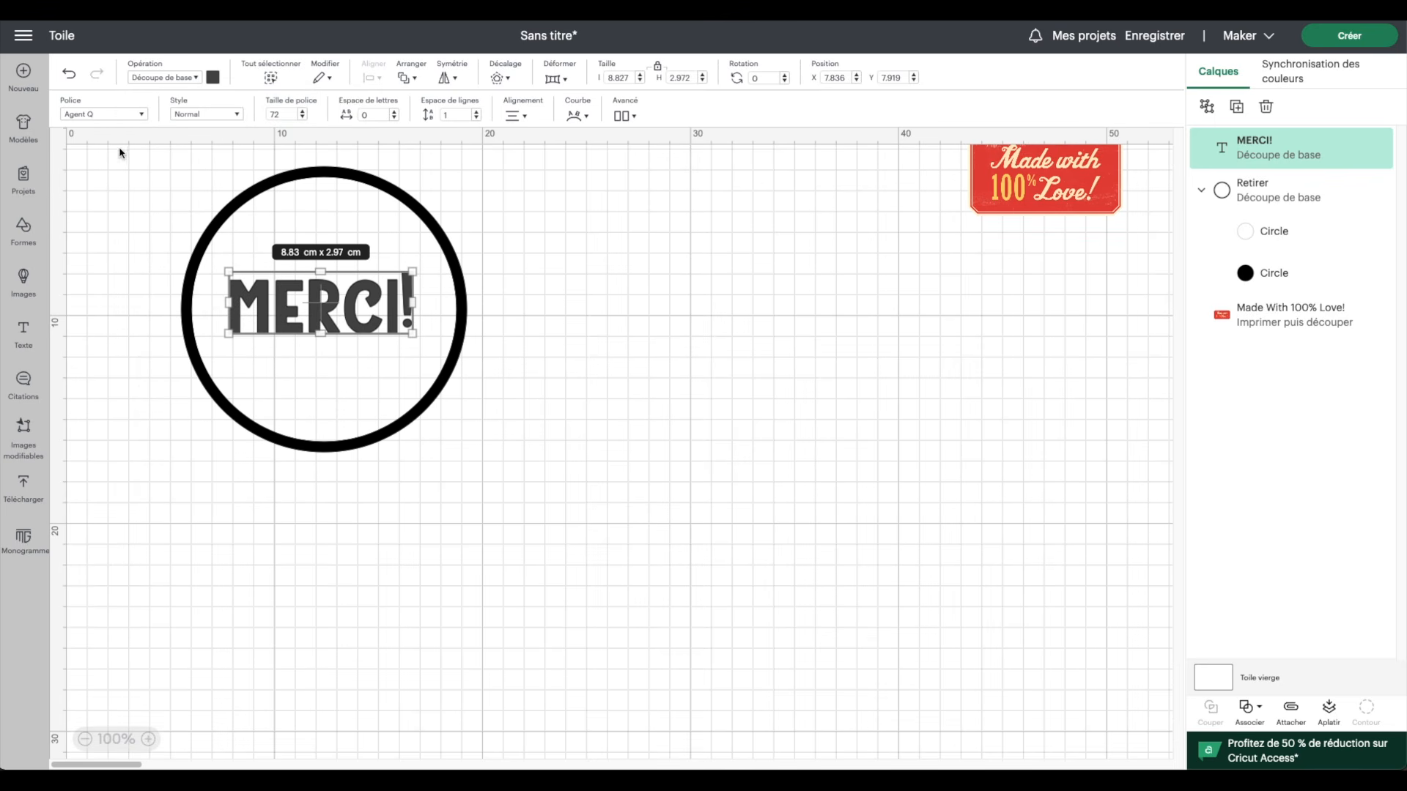
pyautogui.click(217, 79)
pyautogui.click(245, 138)
pyautogui.click(364, 411)
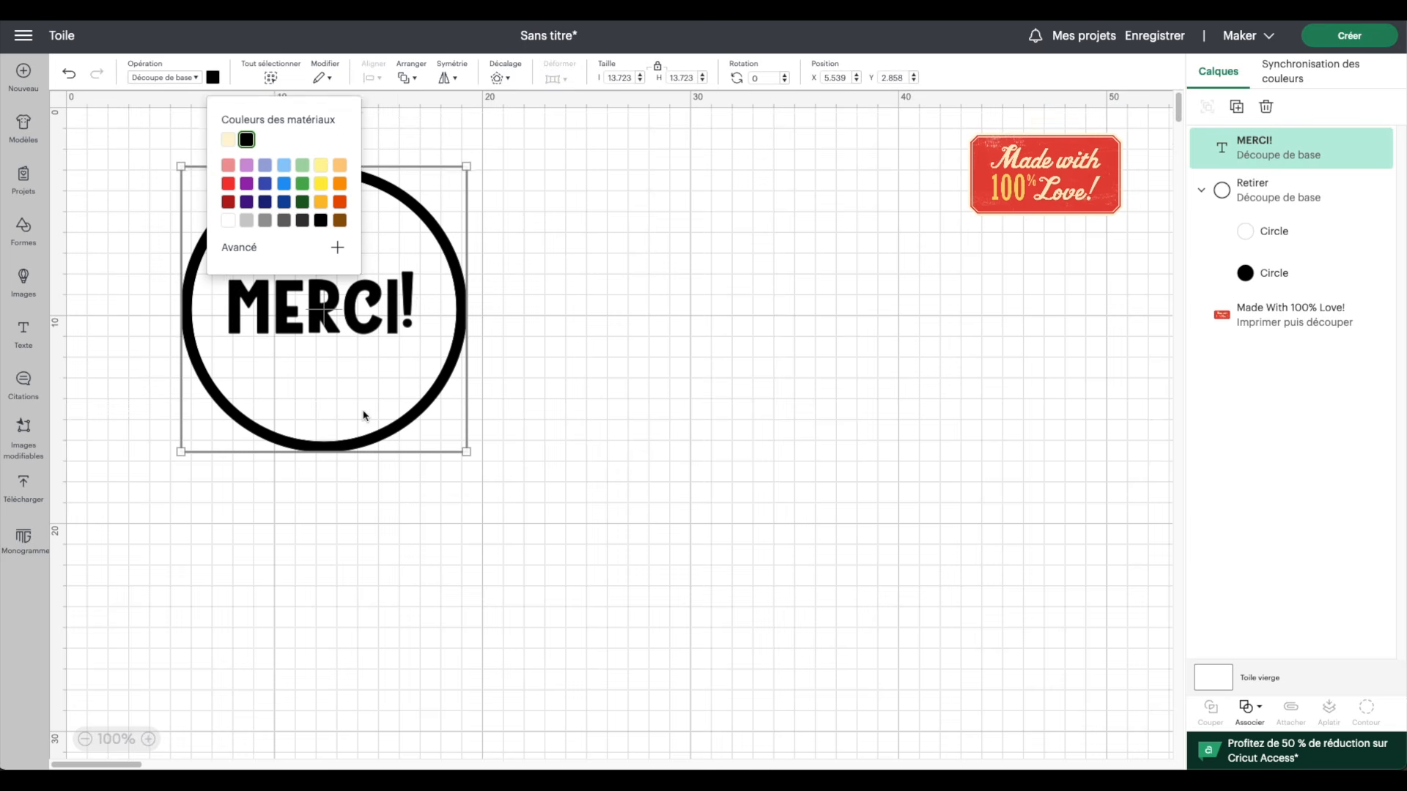
# - Centre the "MERCI!" text and the ring on each other
pyautogui.moveTo(130, 125); pyautogui.dragTo(565, 574)
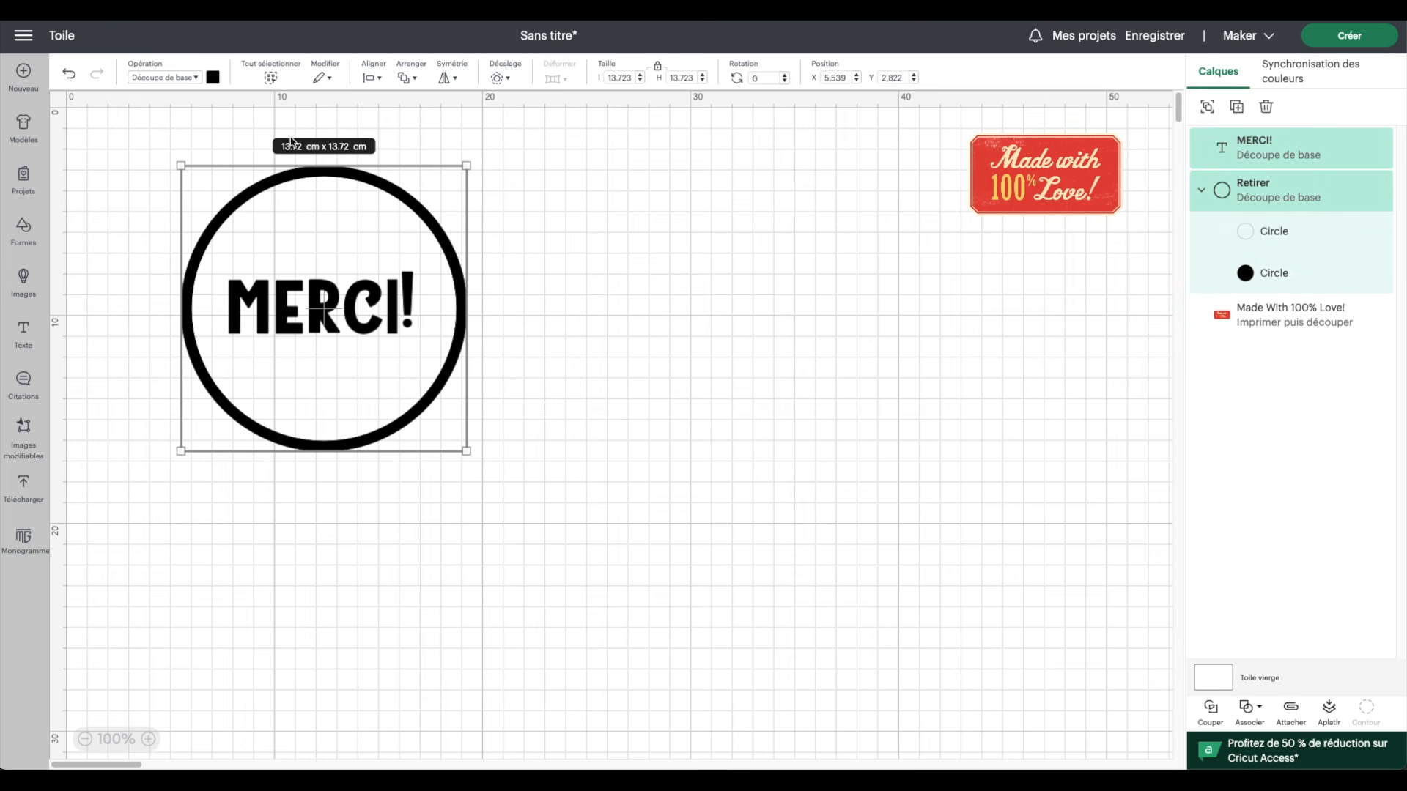
pyautogui.click(372, 78)
pyautogui.click(410, 280)
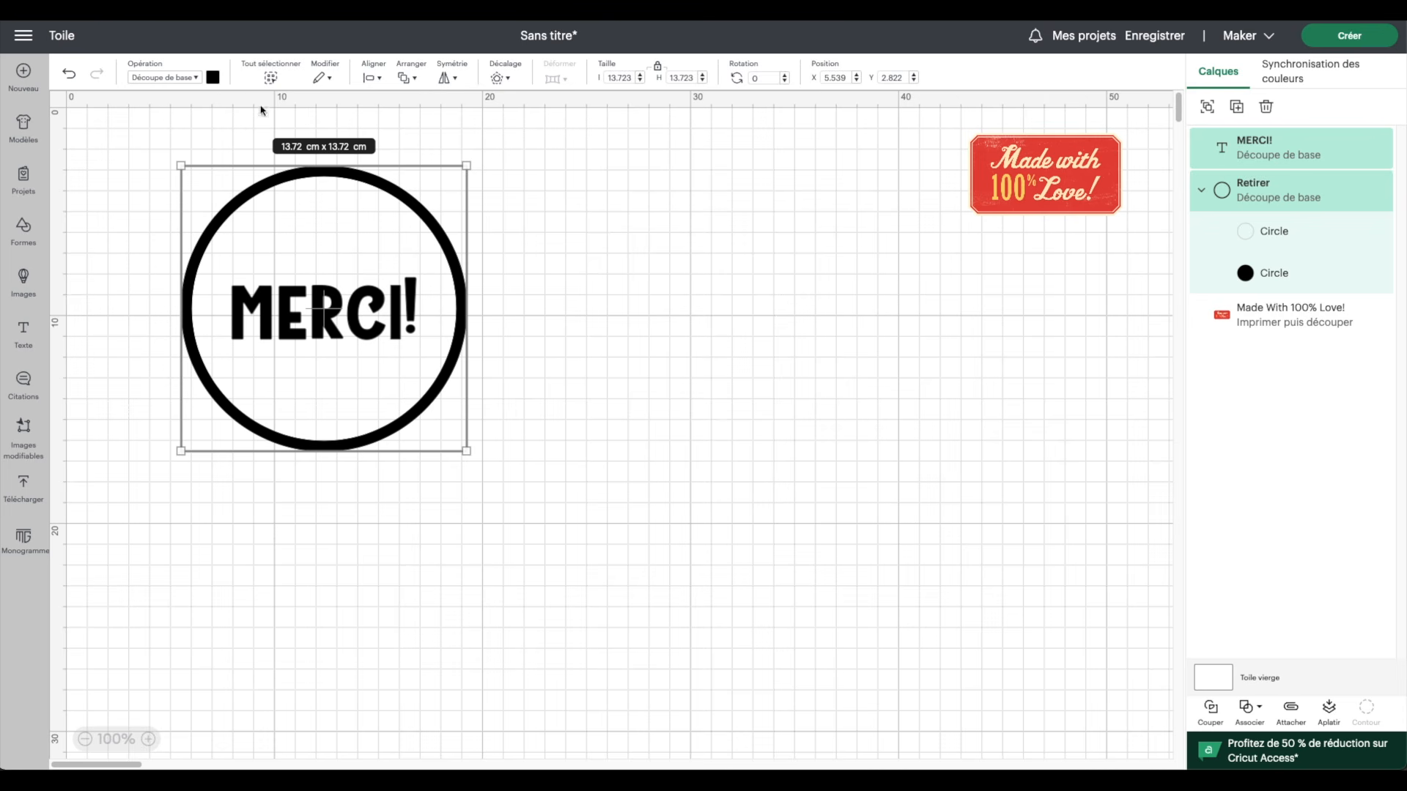
# - Change the blank canvas's background colour to light blue
pyautogui.click(1223, 687)
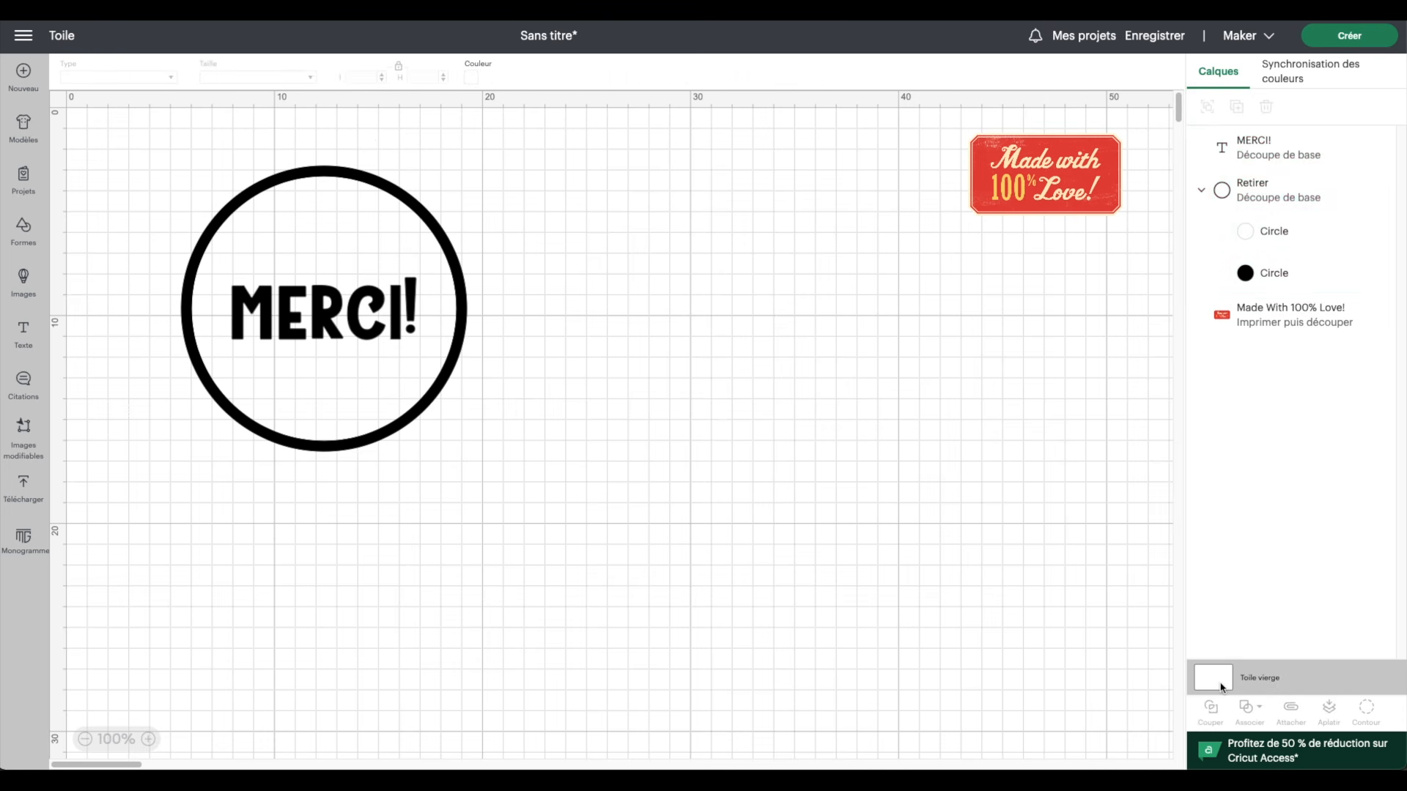
pyautogui.click(478, 82)
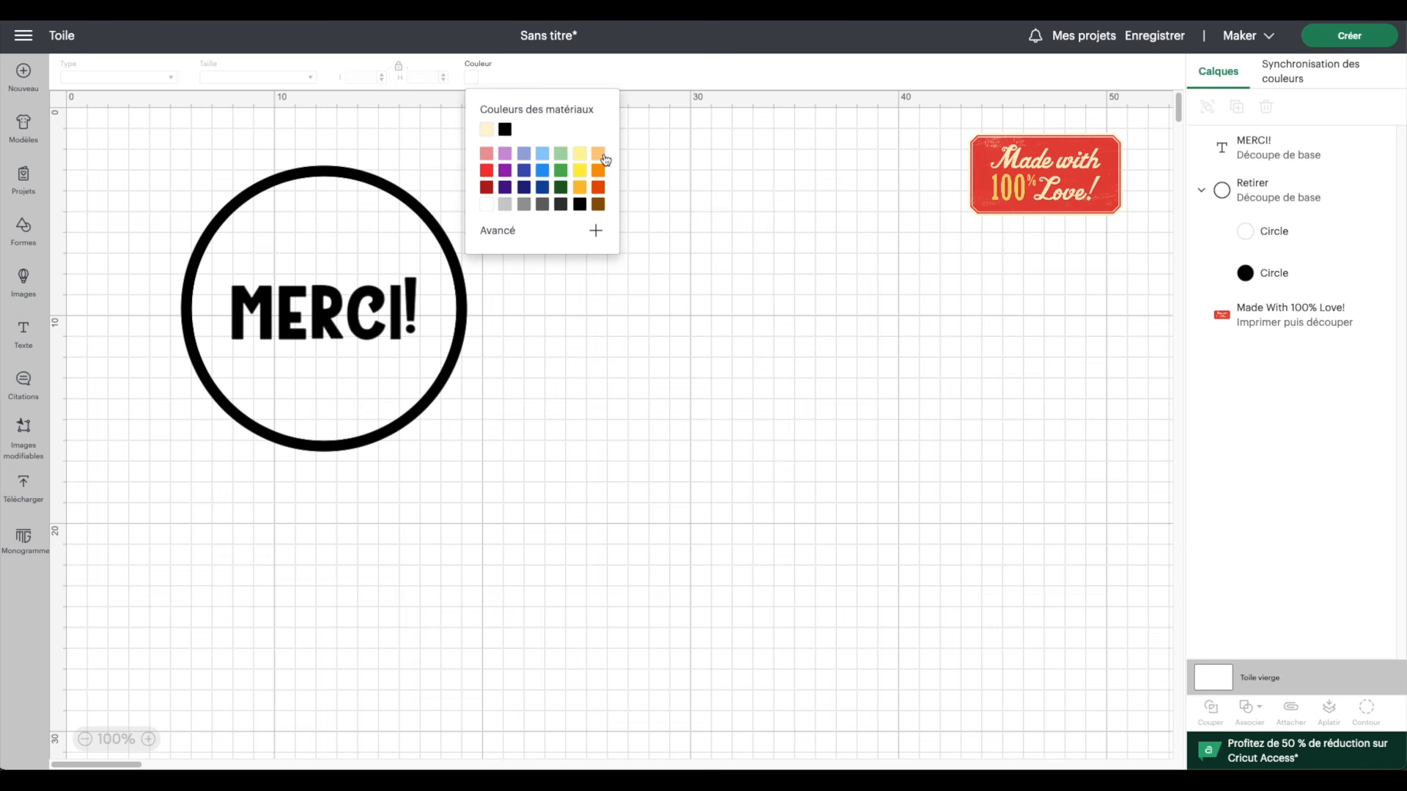
pyautogui.click(542, 153)
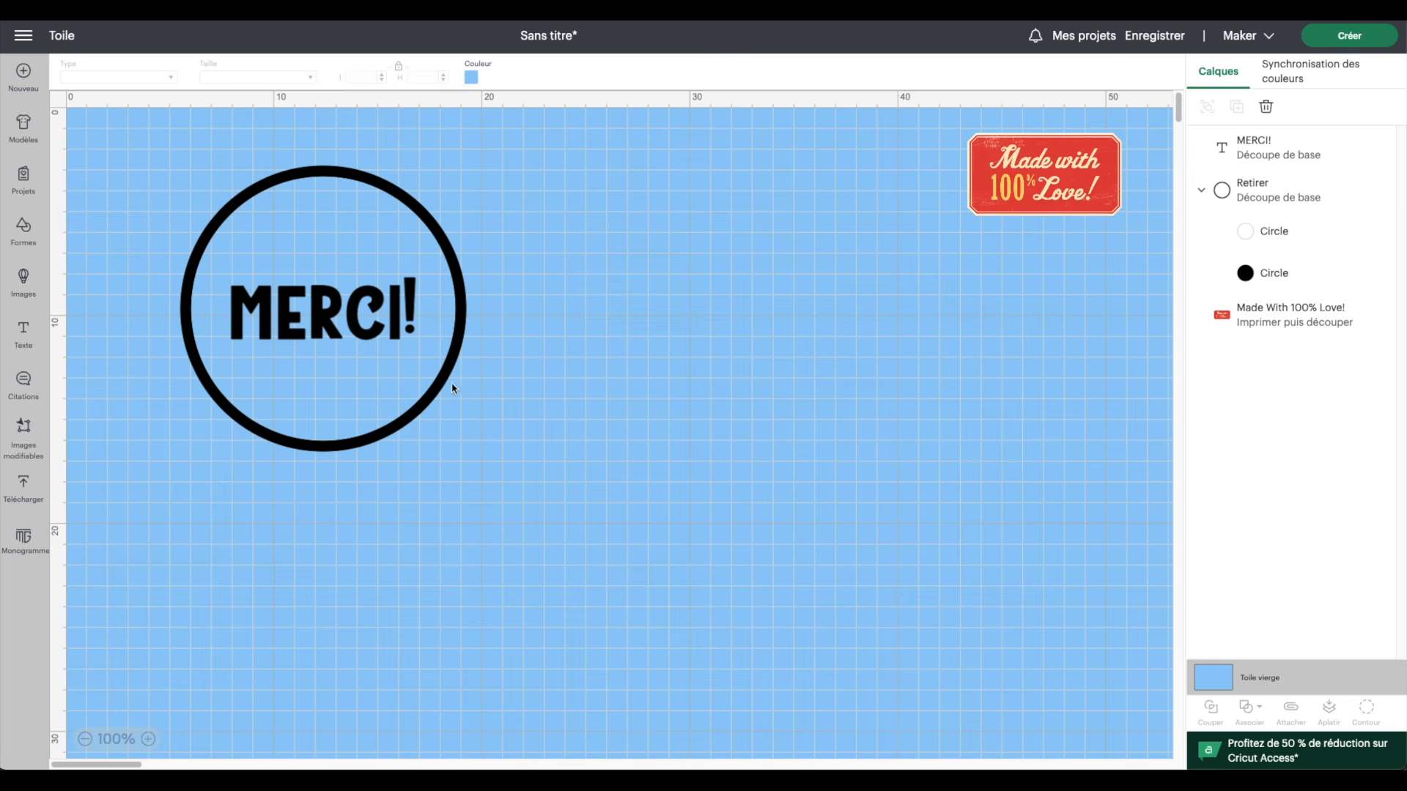
# - Try flattening the ring and "MERCI!" text into one print-then-cut layer, and unflatten them again
pyautogui.moveTo(629, 499); pyautogui.dragTo(64, 164)
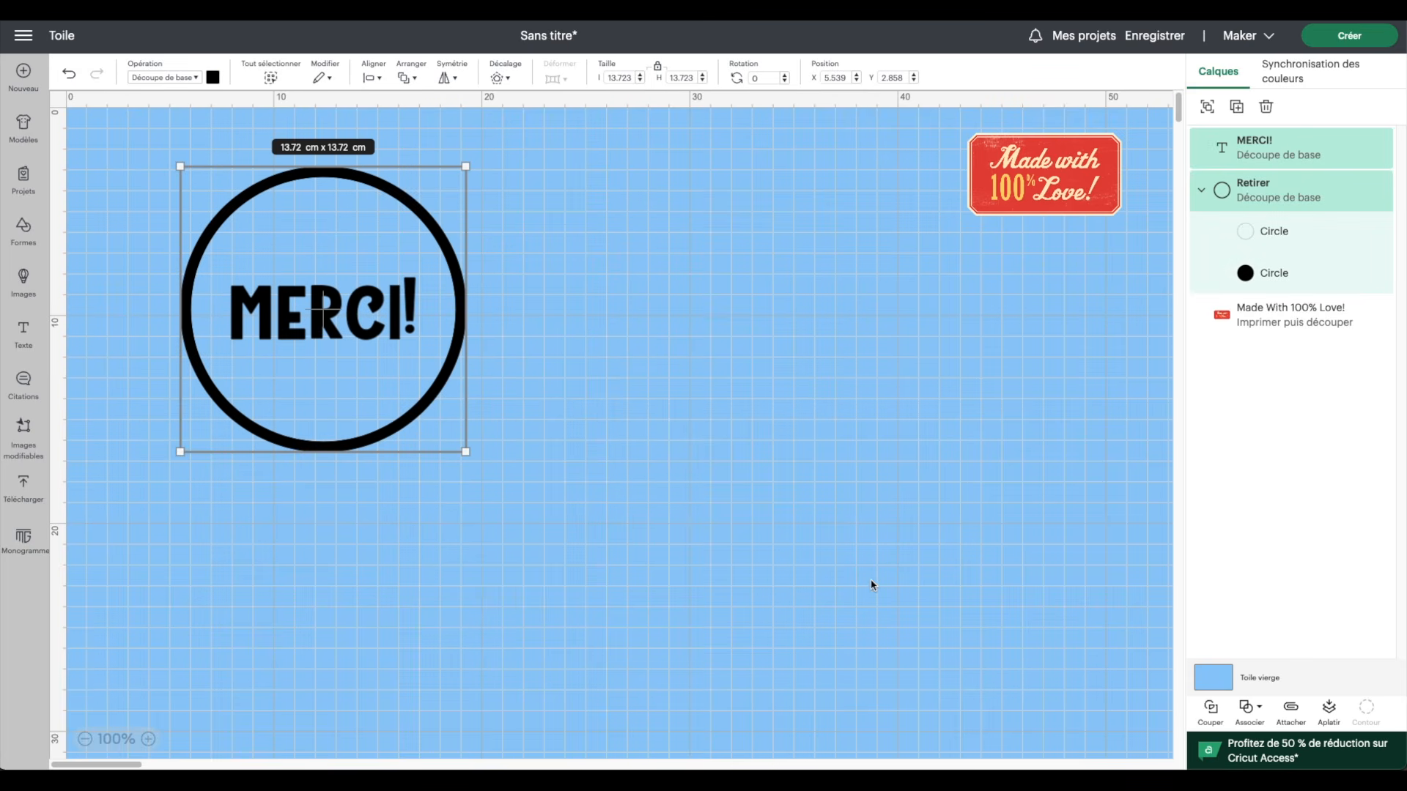
pyautogui.click(1329, 710)
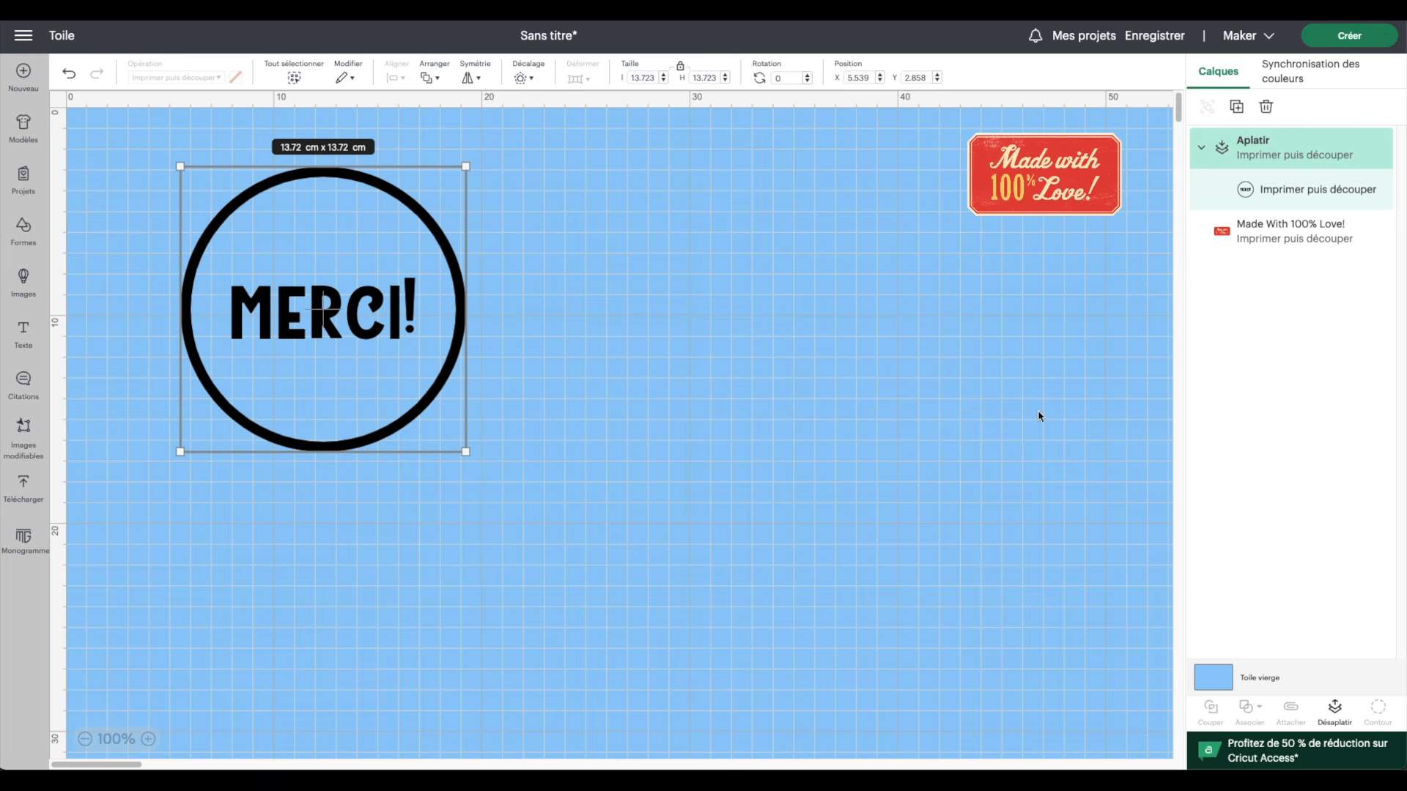
pyautogui.click(1331, 726)
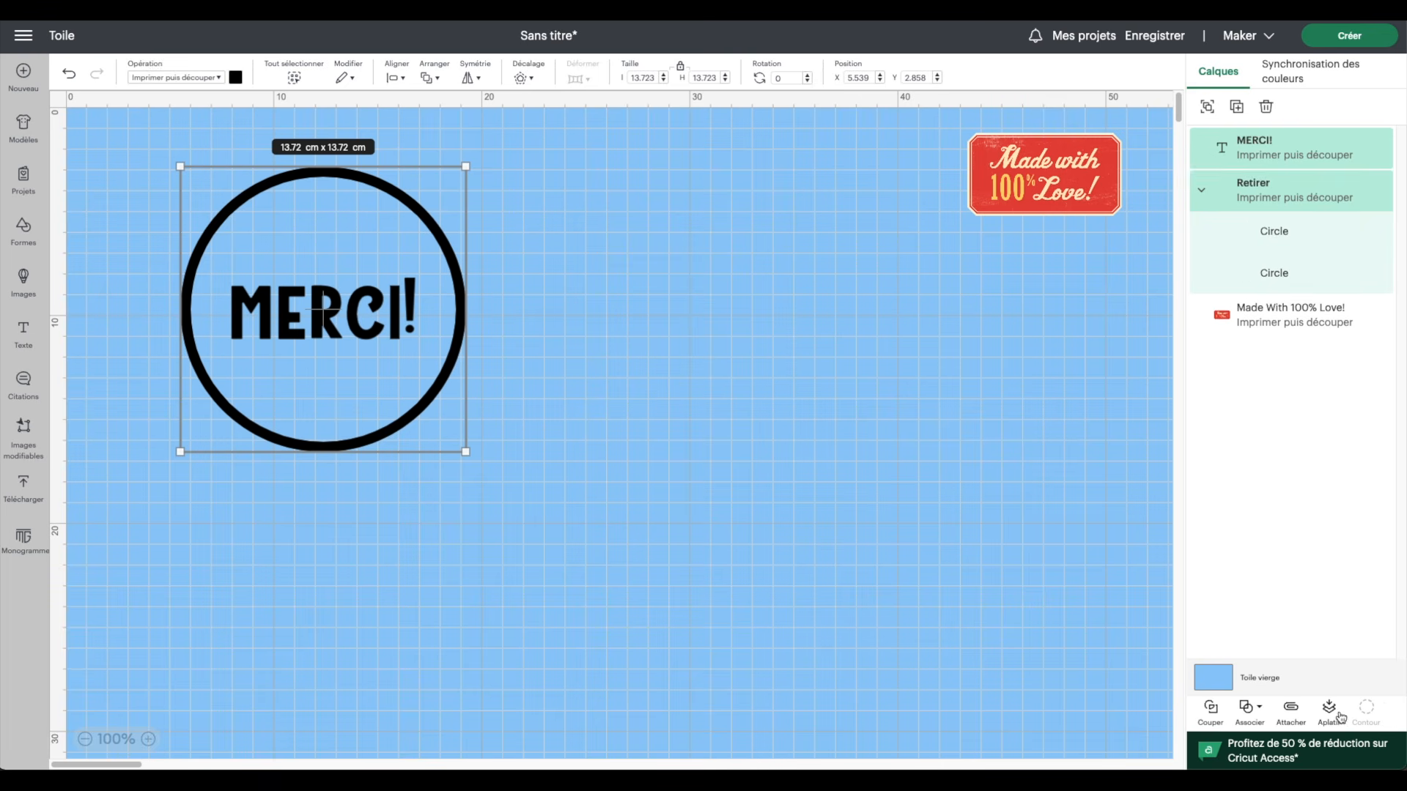
# - Create an offset of the ring's outer circle with a distance of 0 cm and colour it white
pyautogui.click(1268, 275)
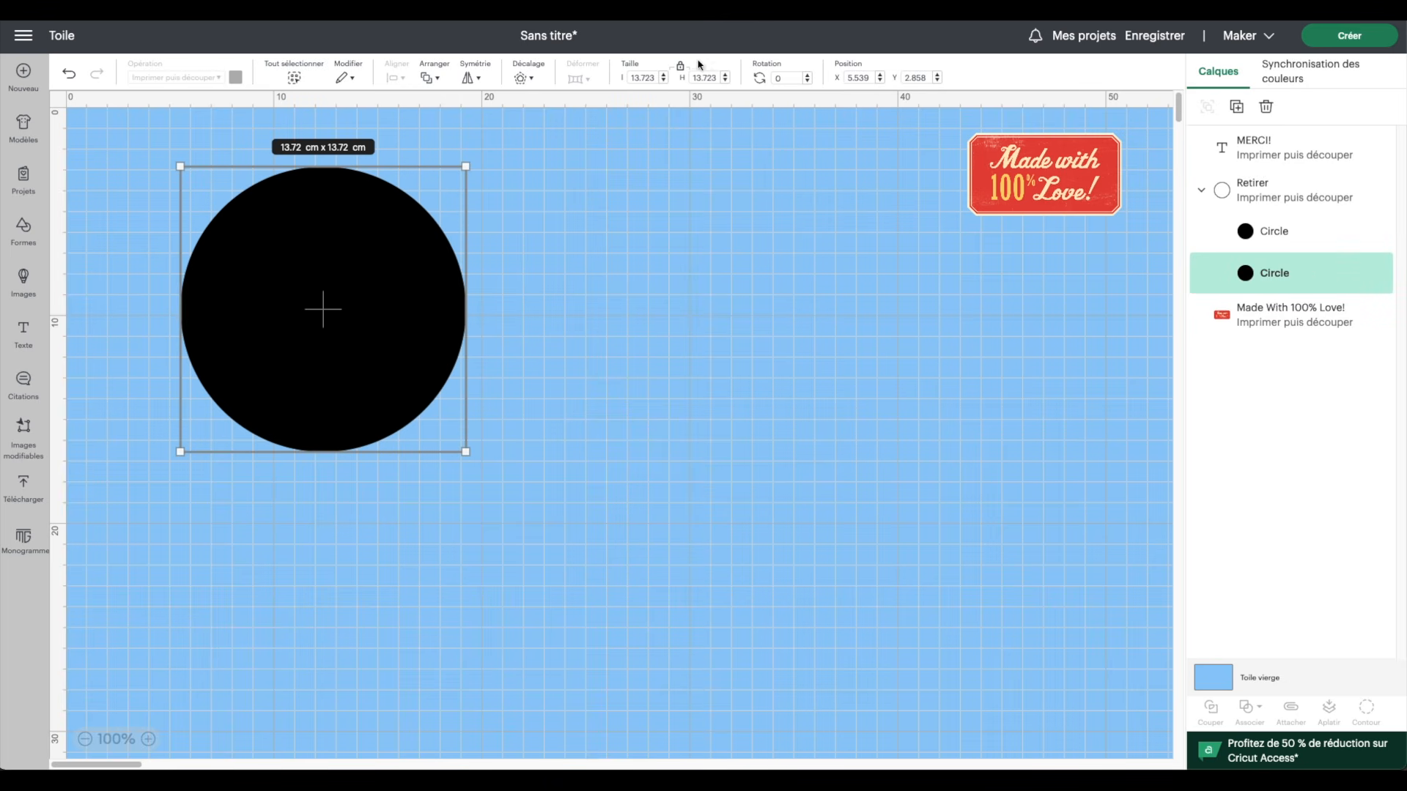
pyautogui.click(531, 79)
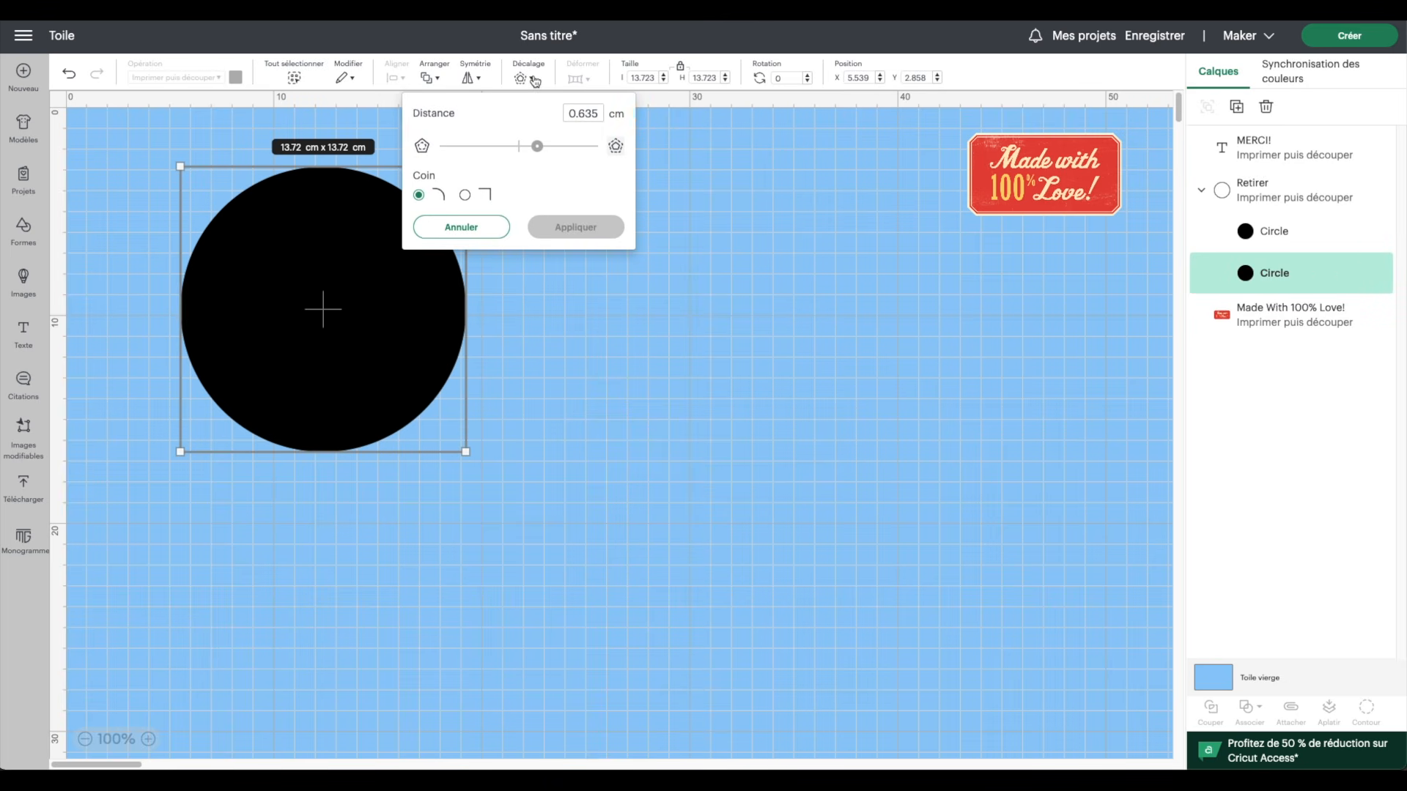
pyautogui.moveTo(541, 146); pyautogui.dragTo(519, 146)
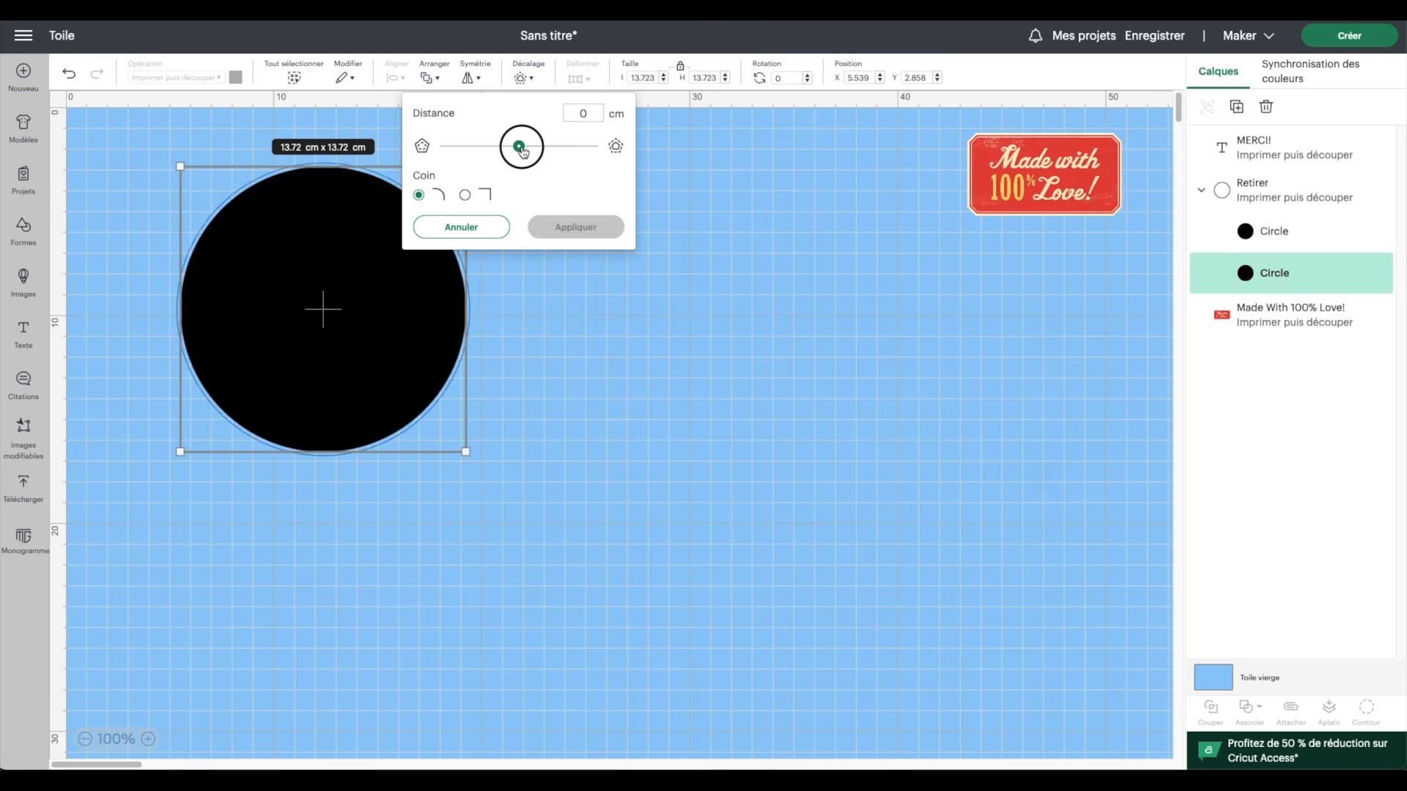
pyautogui.click(569, 228)
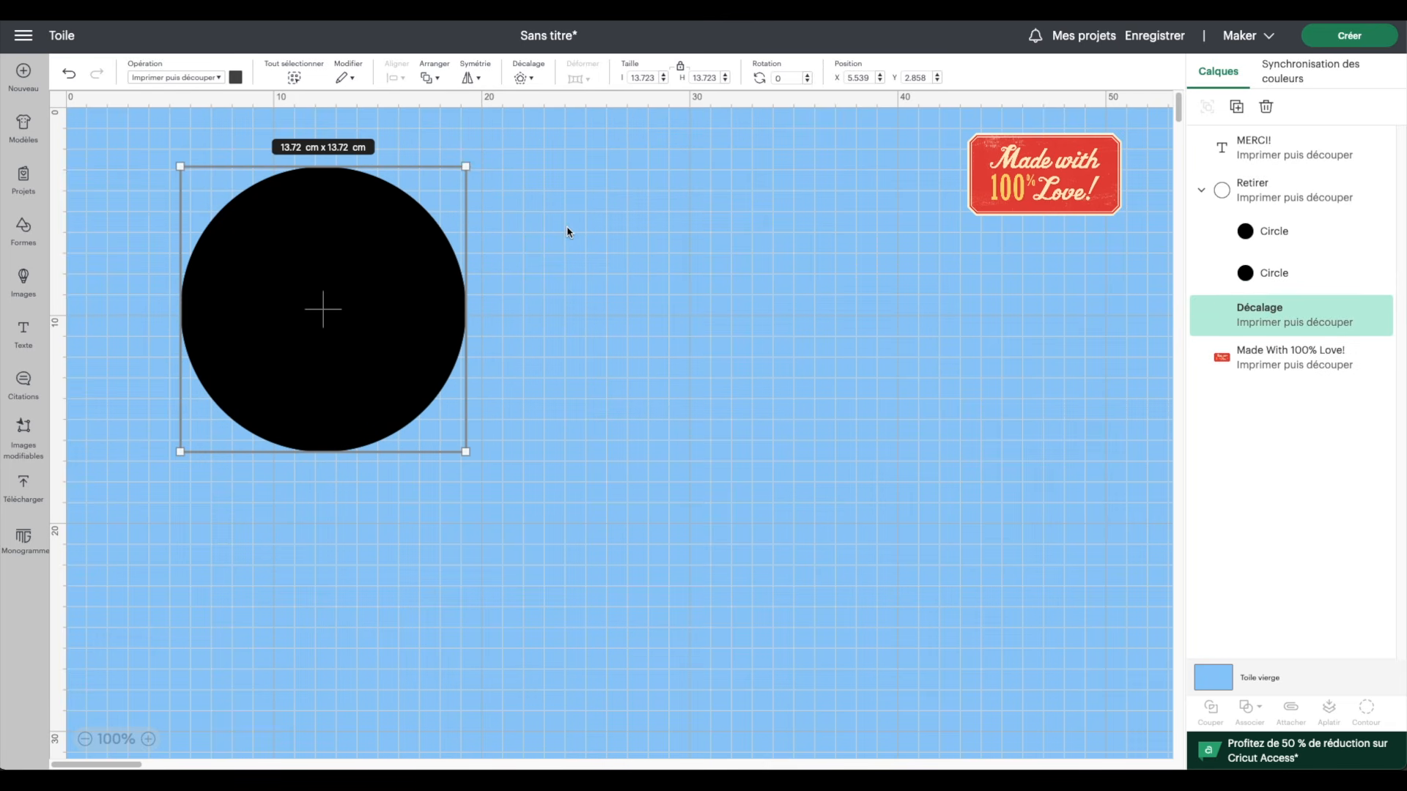
pyautogui.click(236, 77)
pyautogui.click(251, 249)
pyautogui.click(239, 80)
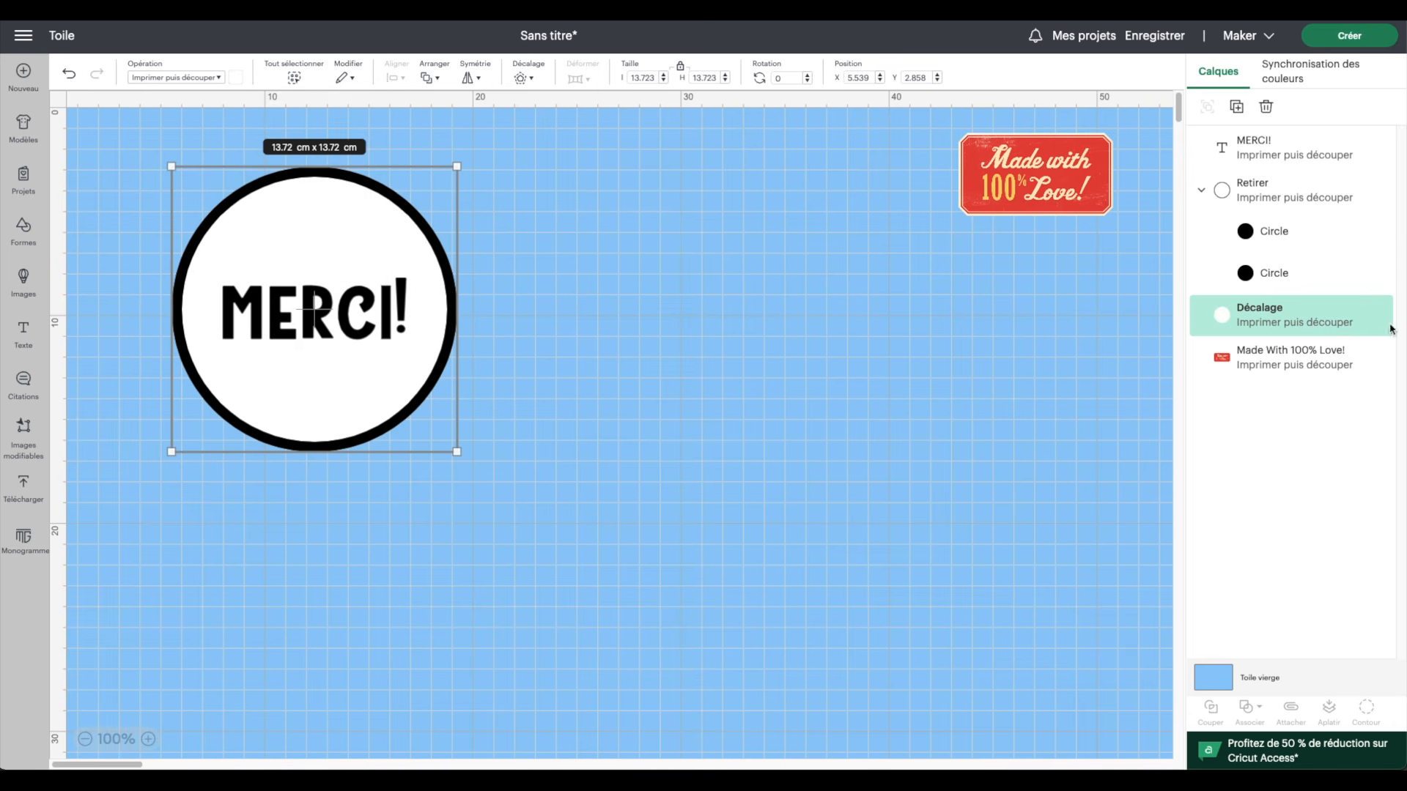
# - Centre the text, ring and white circle on each other and flatten them into one print-then-cut layer
pyautogui.moveTo(167, 160); pyautogui.dragTo(472, 371)
pyautogui.click(396, 77)
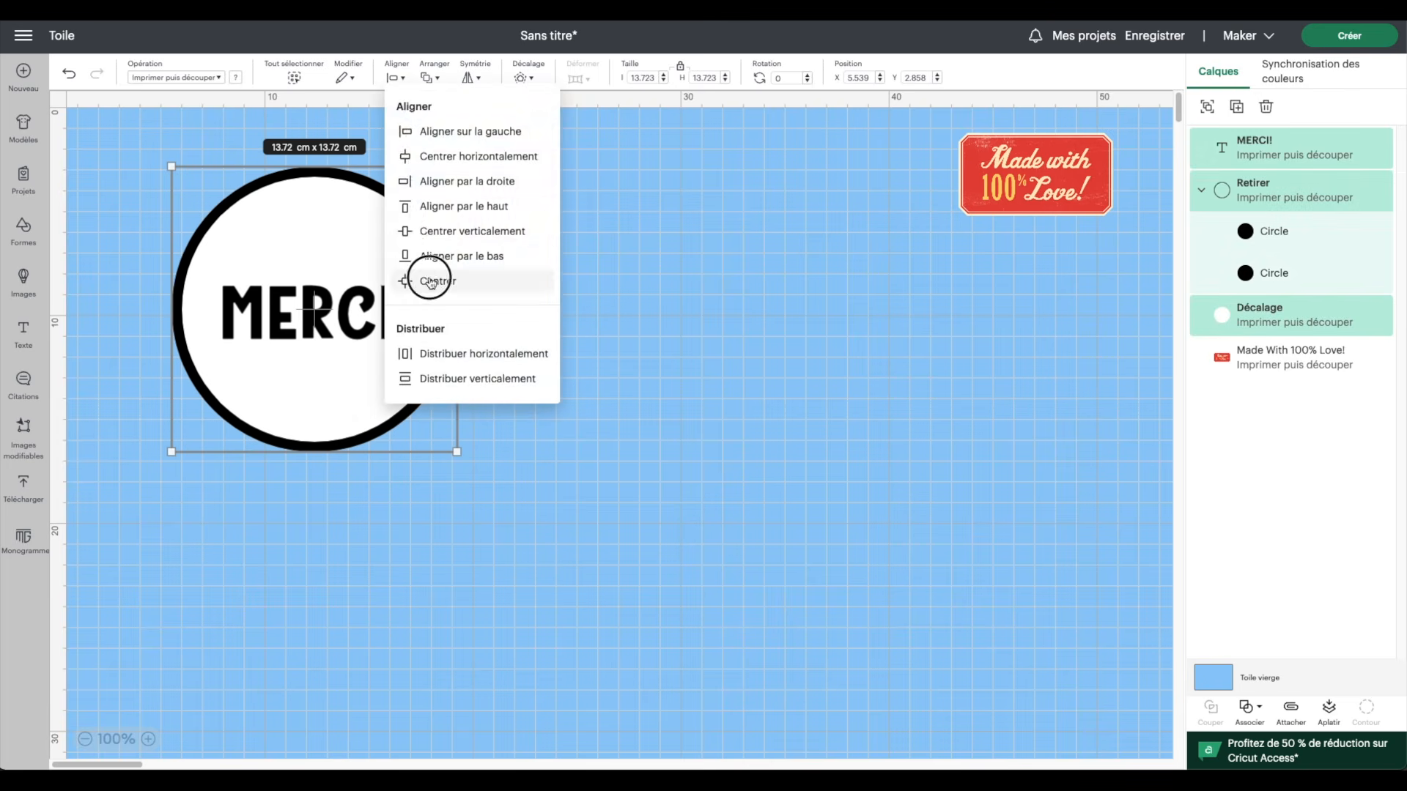
pyautogui.click(431, 282)
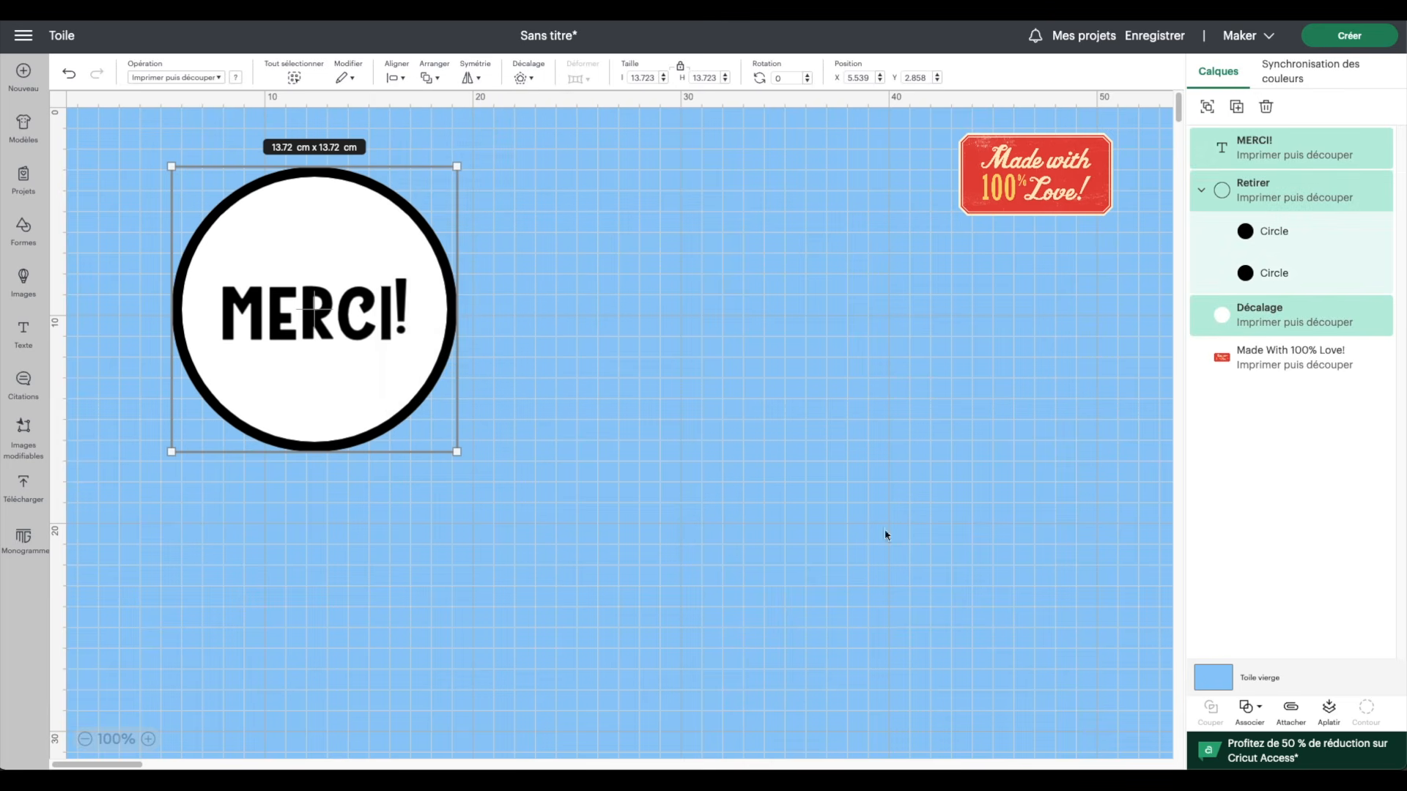
pyautogui.click(1328, 709)
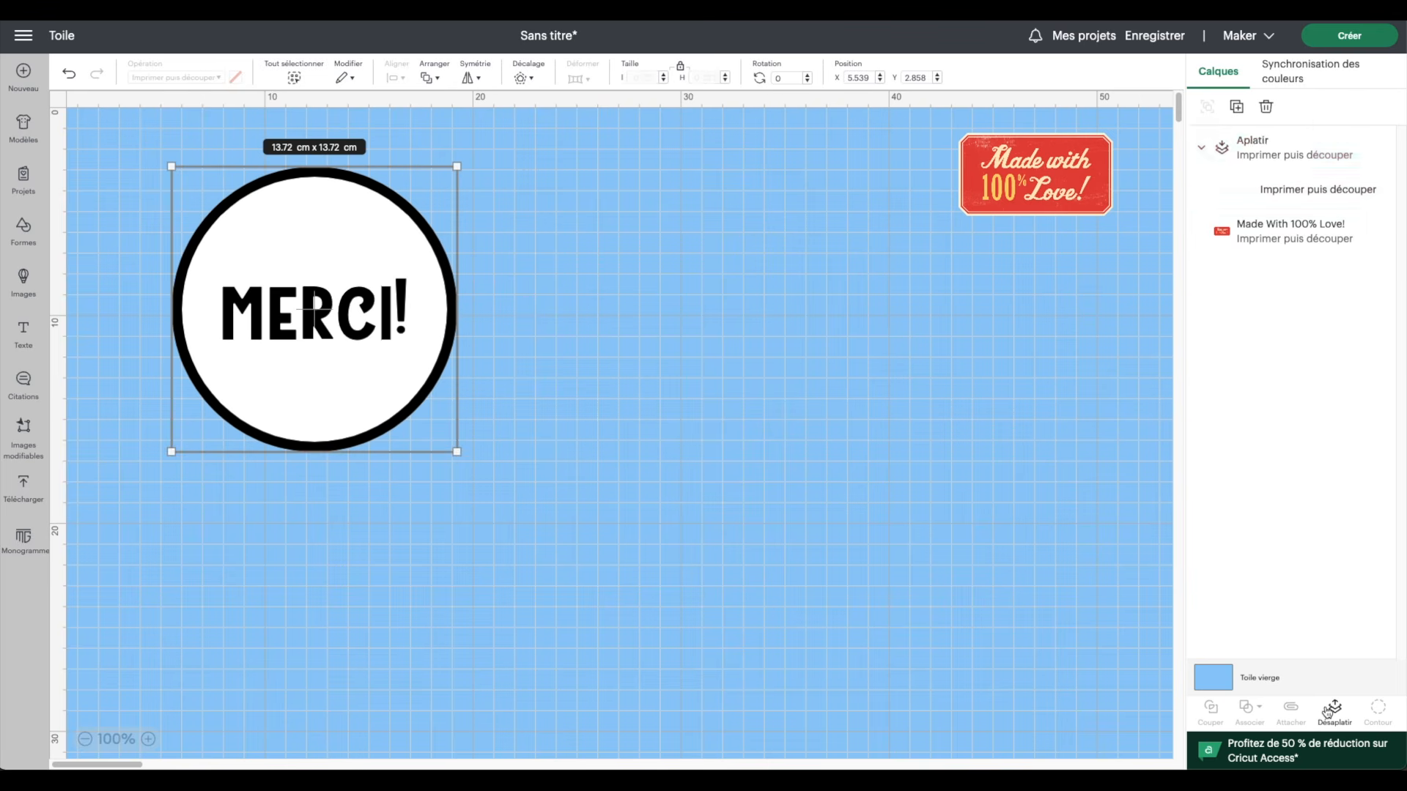
pyautogui.click(598, 386)
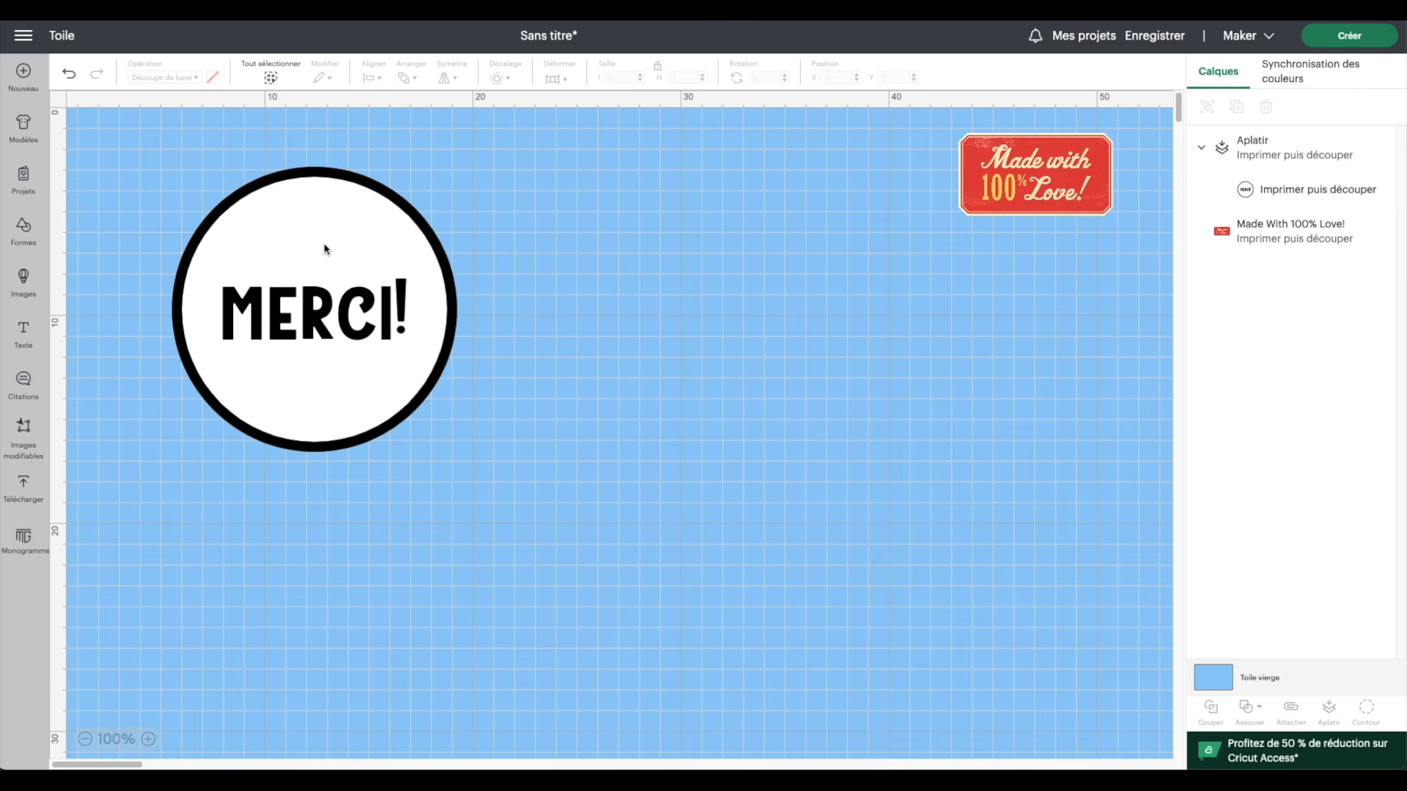
# - Shrink the flattened "MERCI!" design to about 6 cm and place it beside the "Made with 100% Love!" label
pyautogui.click(365, 396)
pyautogui.moveTo(160, 159); pyautogui.dragTo(329, 313)
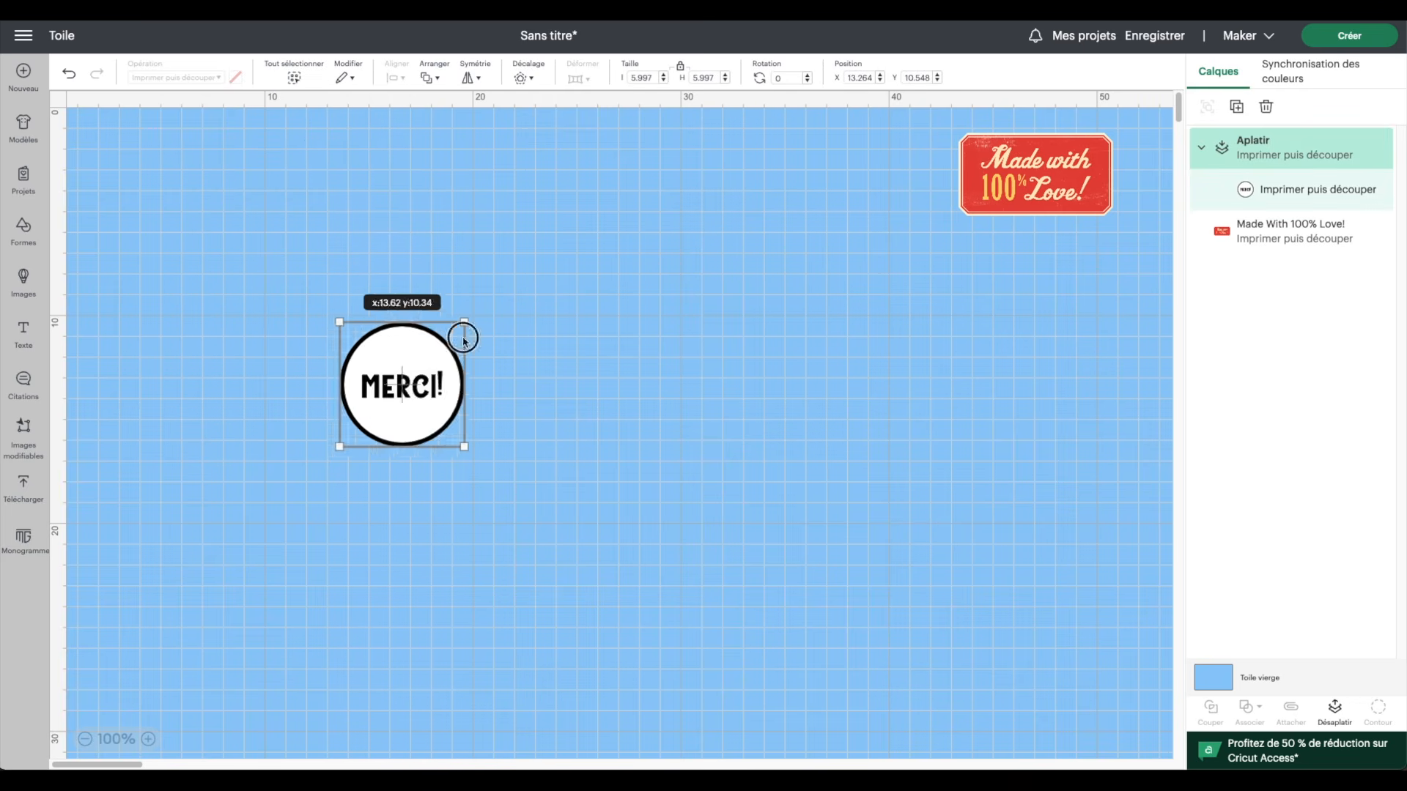
pyautogui.moveTo(415, 367); pyautogui.dragTo(867, 182)
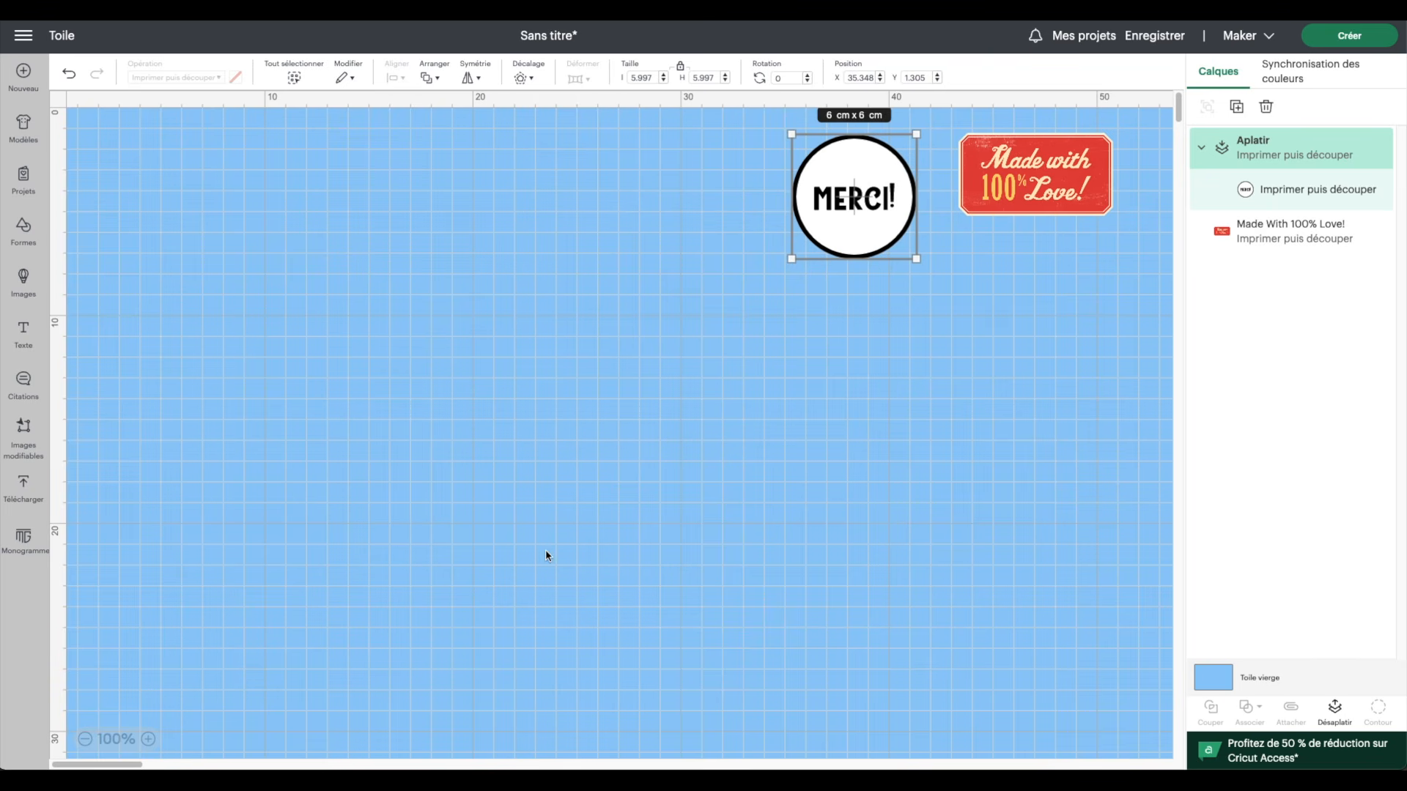
# - Start an image upload and open "Cadre doré rectangle avec feuilles tropicales copy.png" from the Imprimer découper folder
pyautogui.click(24, 486)
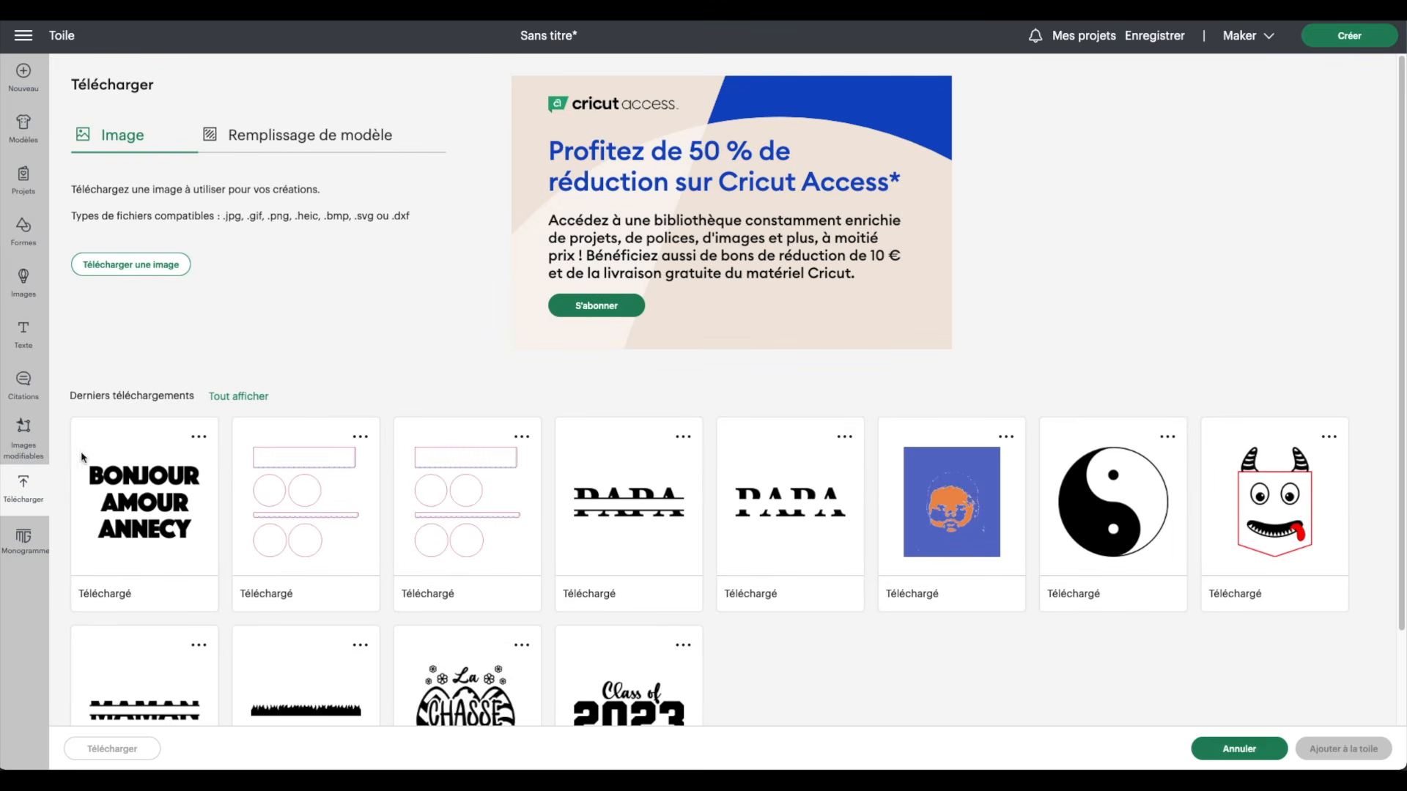
pyautogui.click(132, 264)
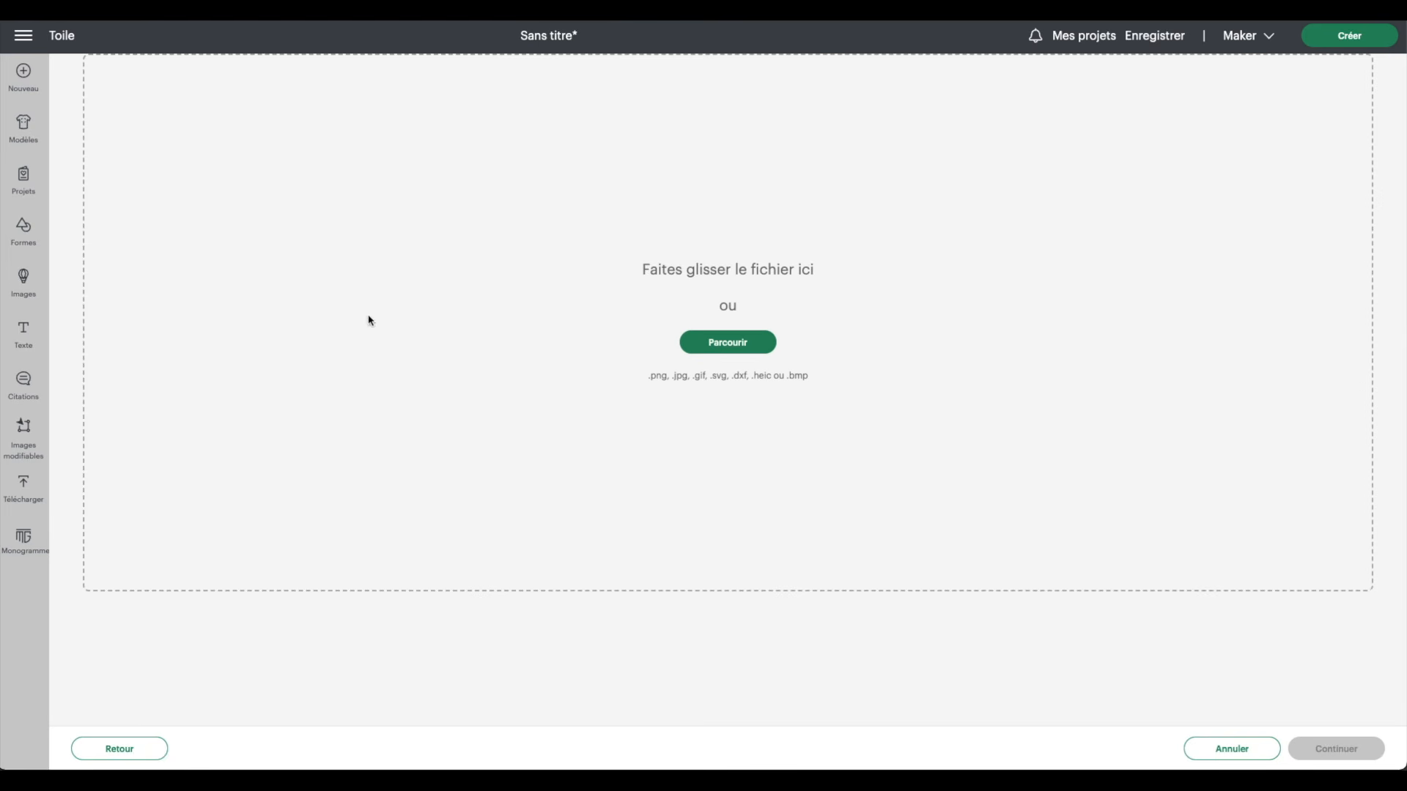
pyautogui.click(730, 343)
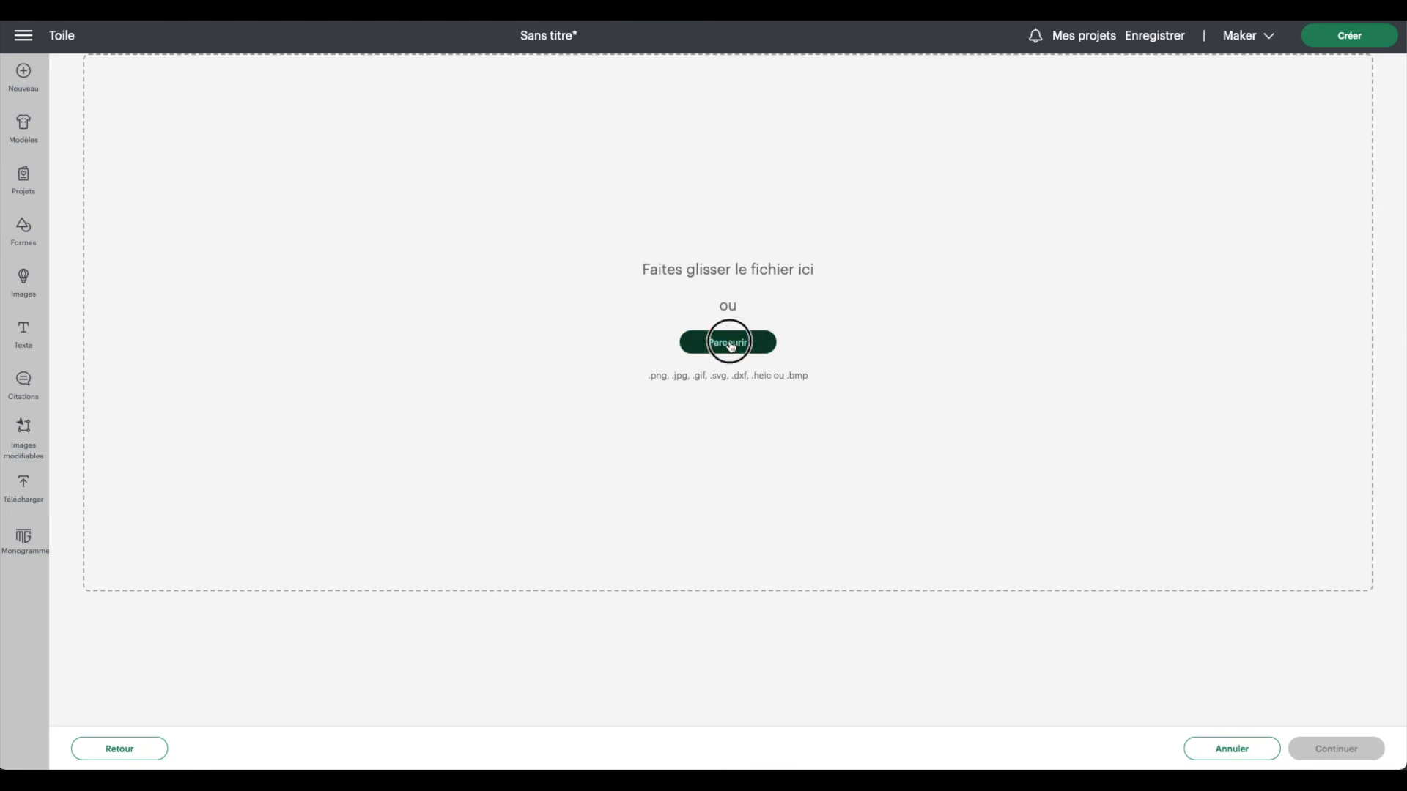
pyautogui.click(694, 528)
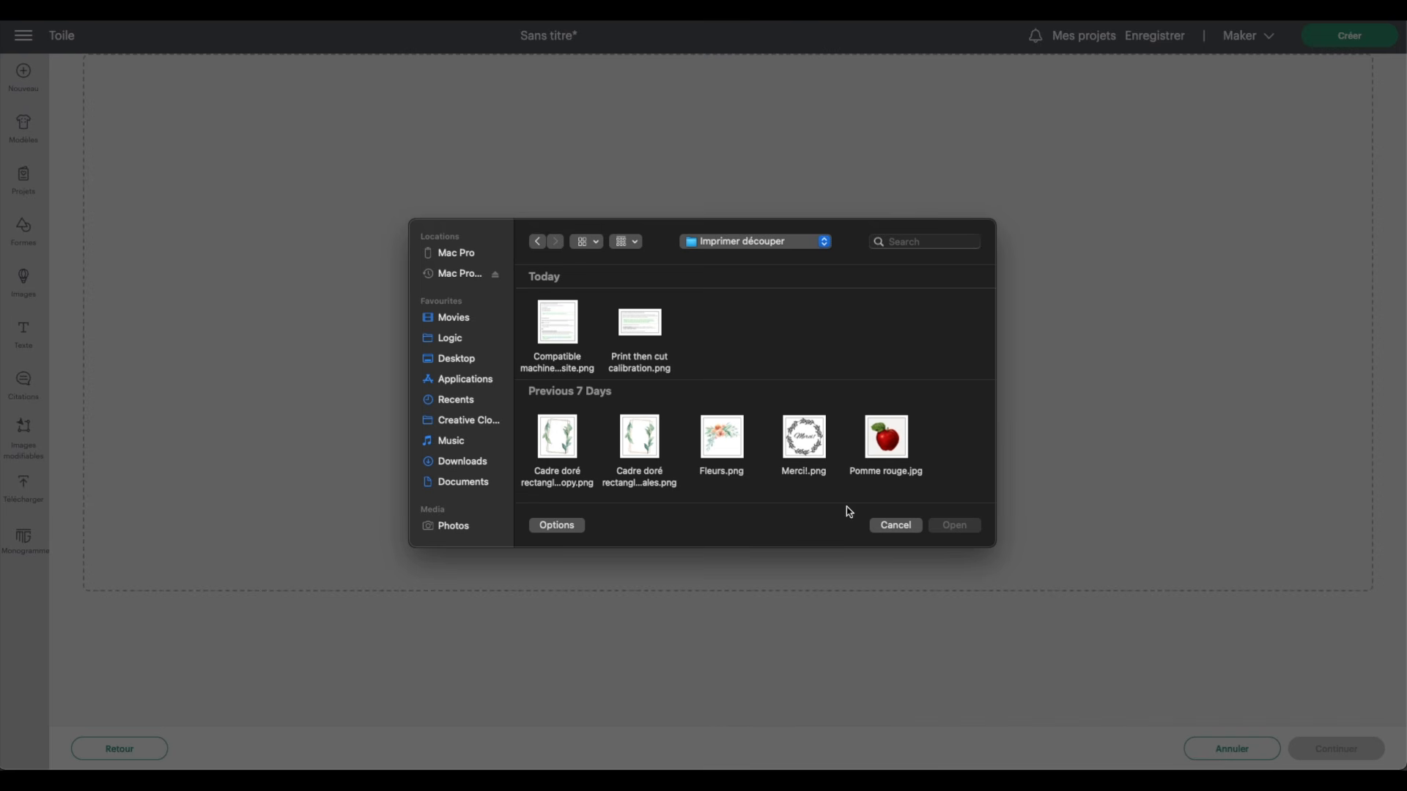
pyautogui.click(553, 438)
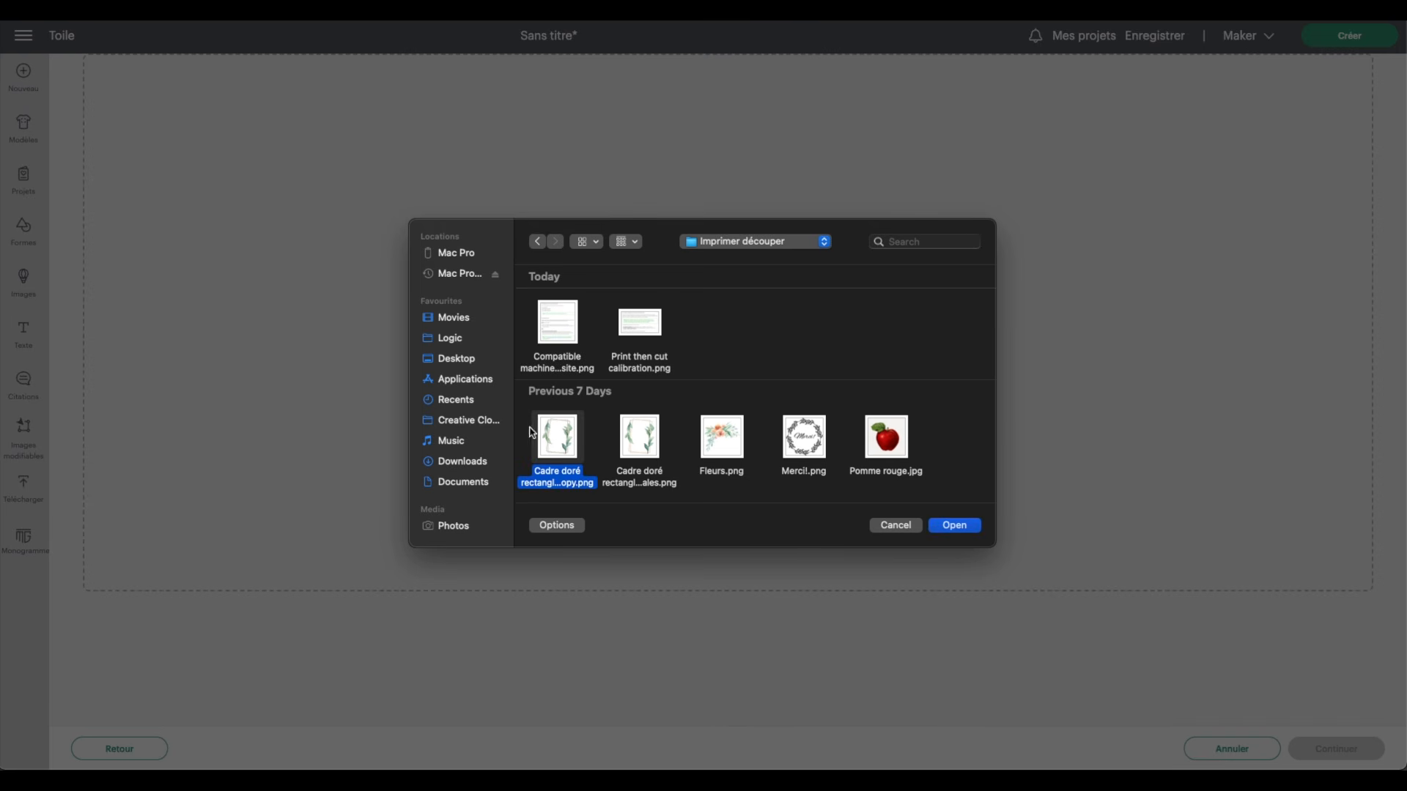
pyautogui.click(969, 525)
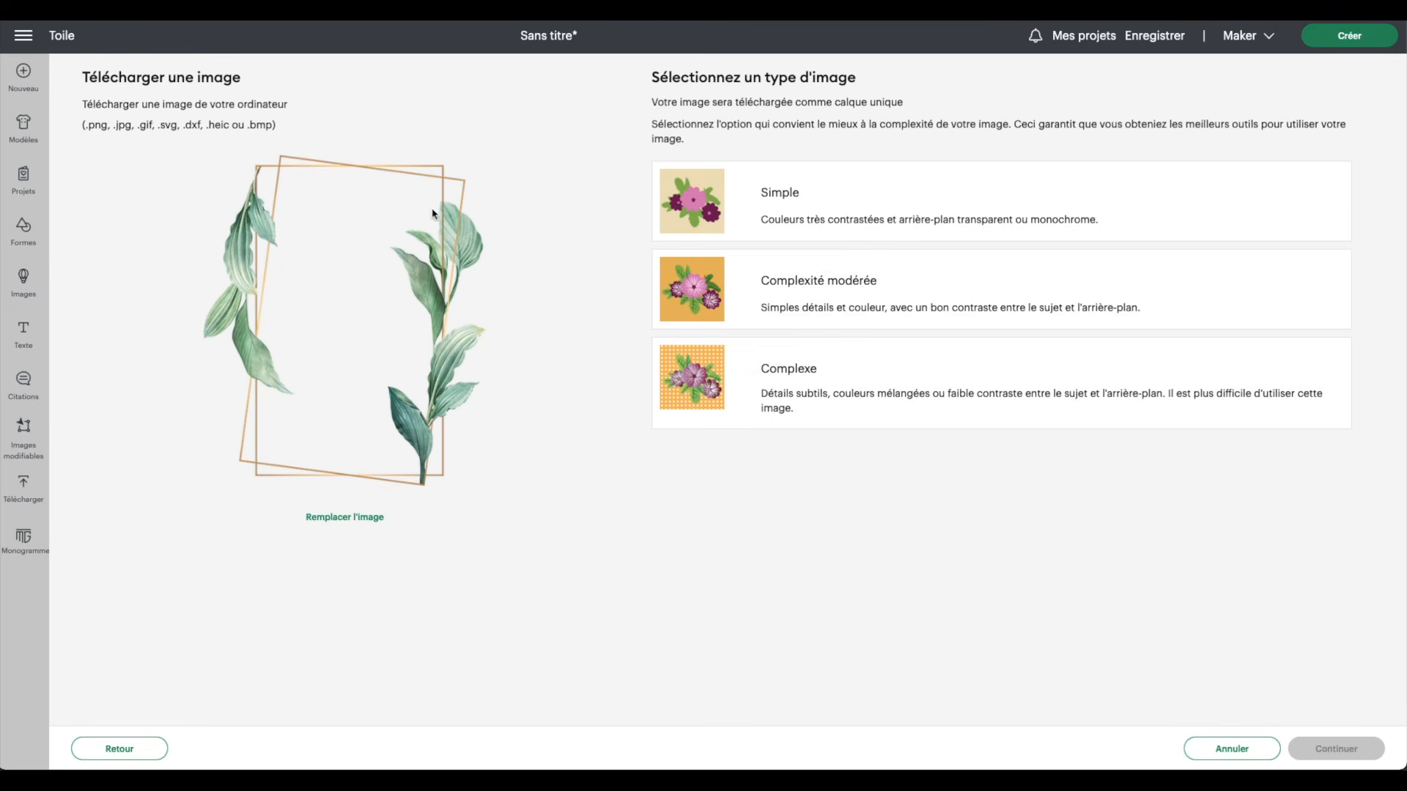
# - Set the frame's image type to Complexe and check its cut preview in the background removal tool
pyautogui.click(876, 389)
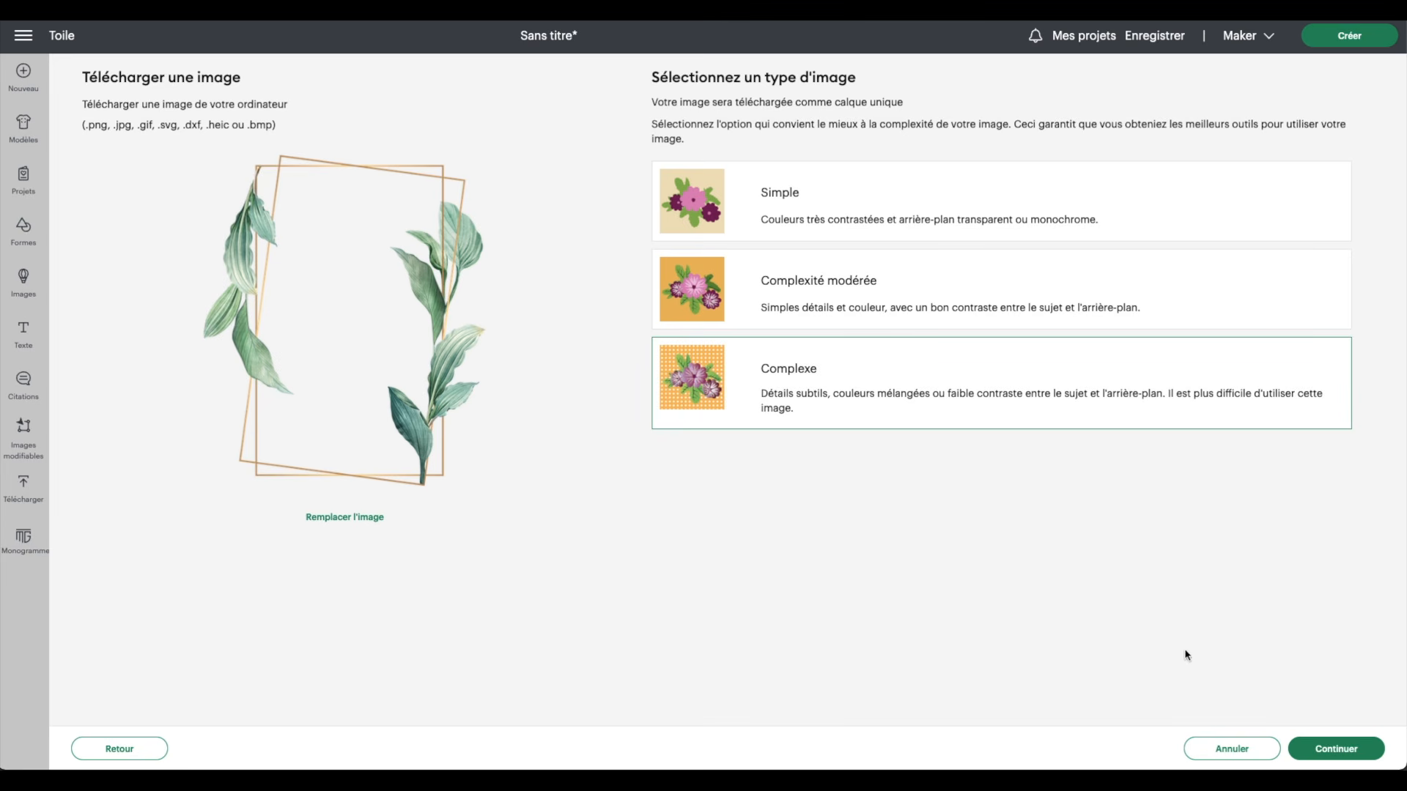
pyautogui.click(1366, 755)
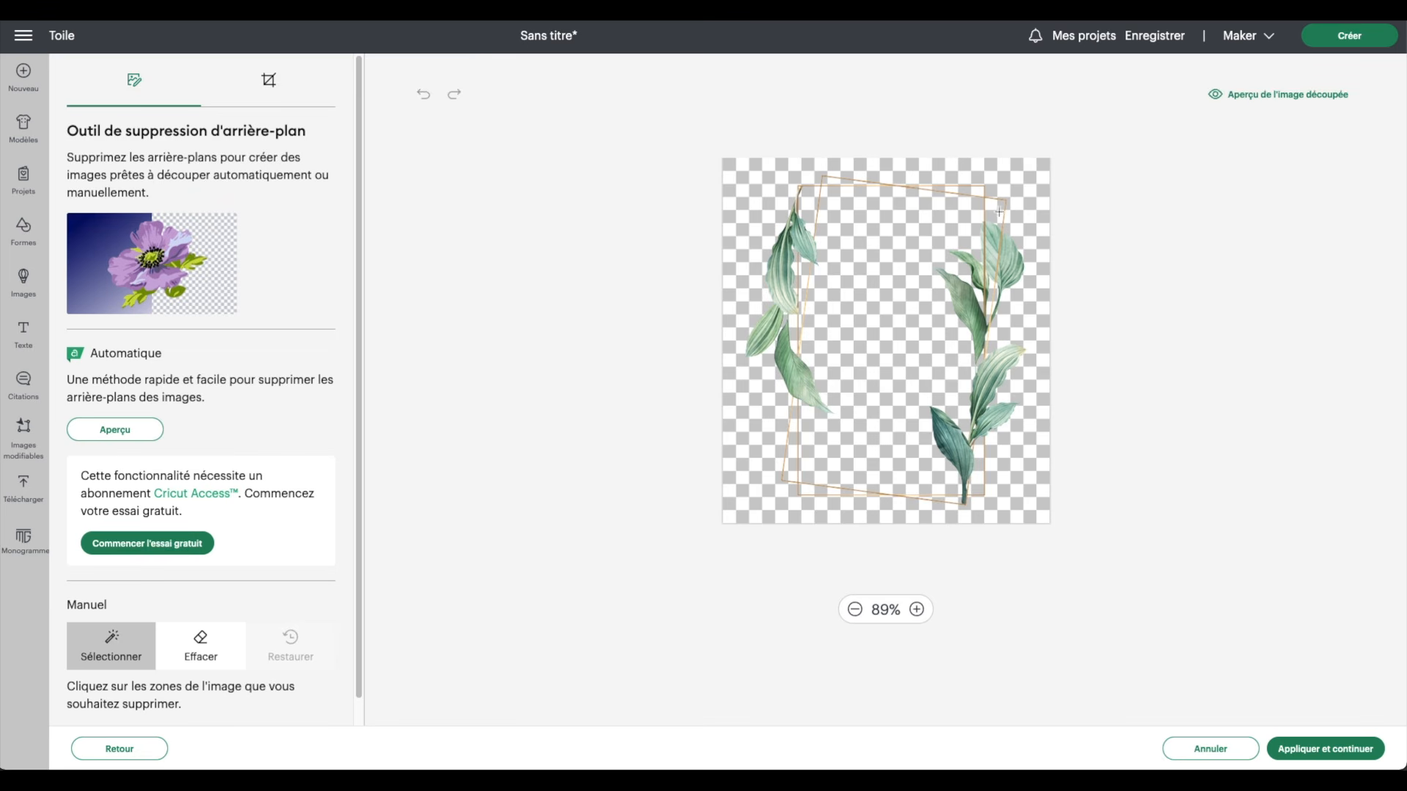
pyautogui.click(1266, 95)
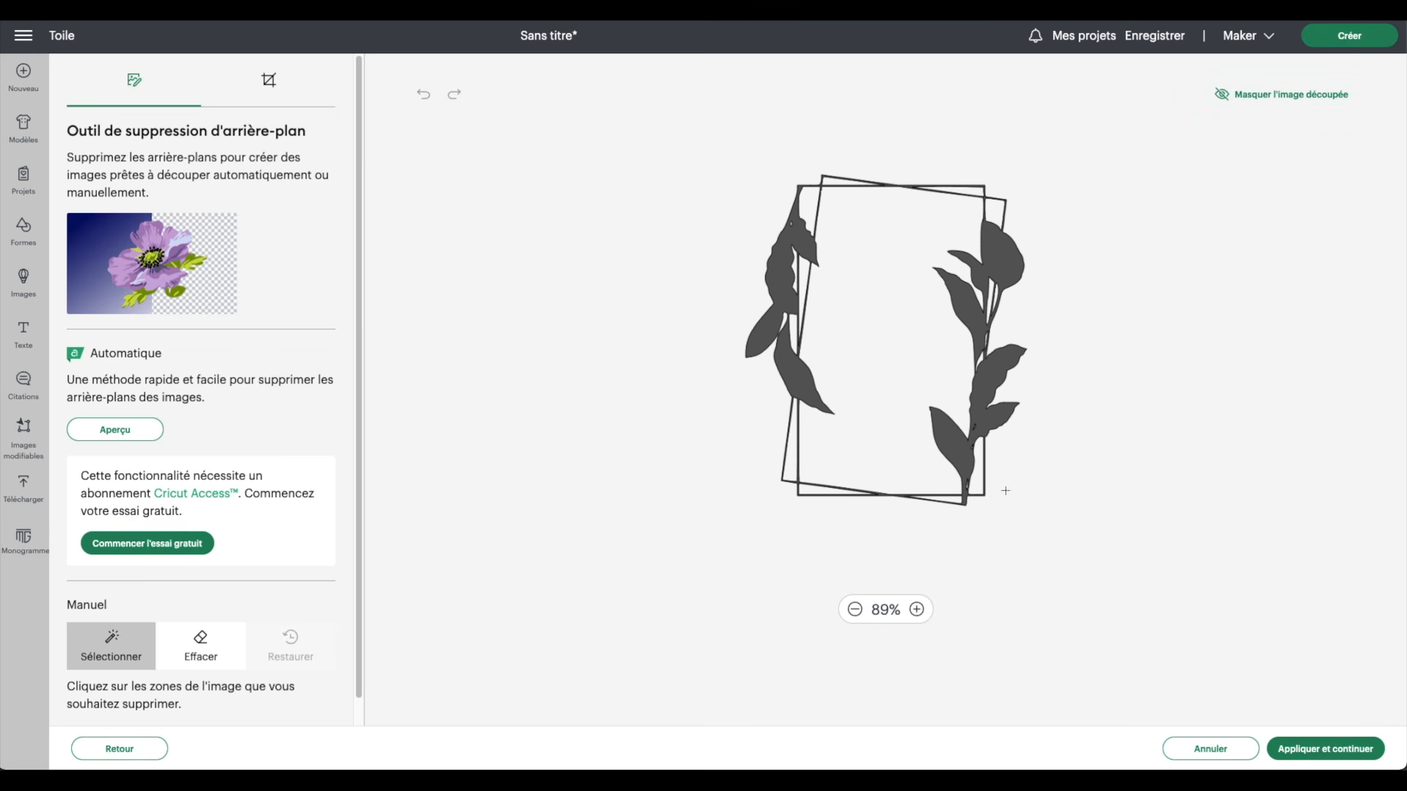
pyautogui.click(1295, 93)
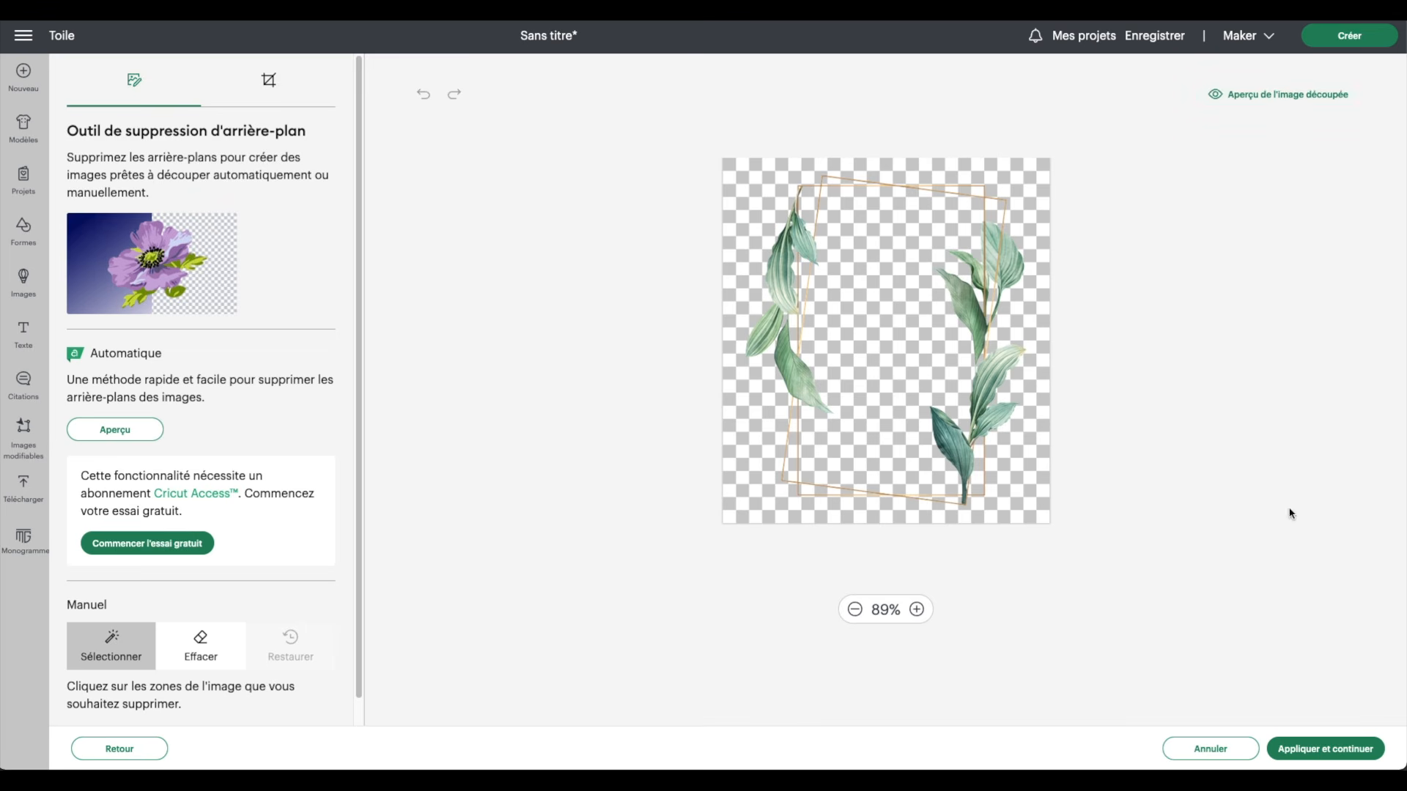
# - Accept the background as it is and upload the leafy frame as an "Imprimer puis découper" image
pyautogui.click(1349, 750)
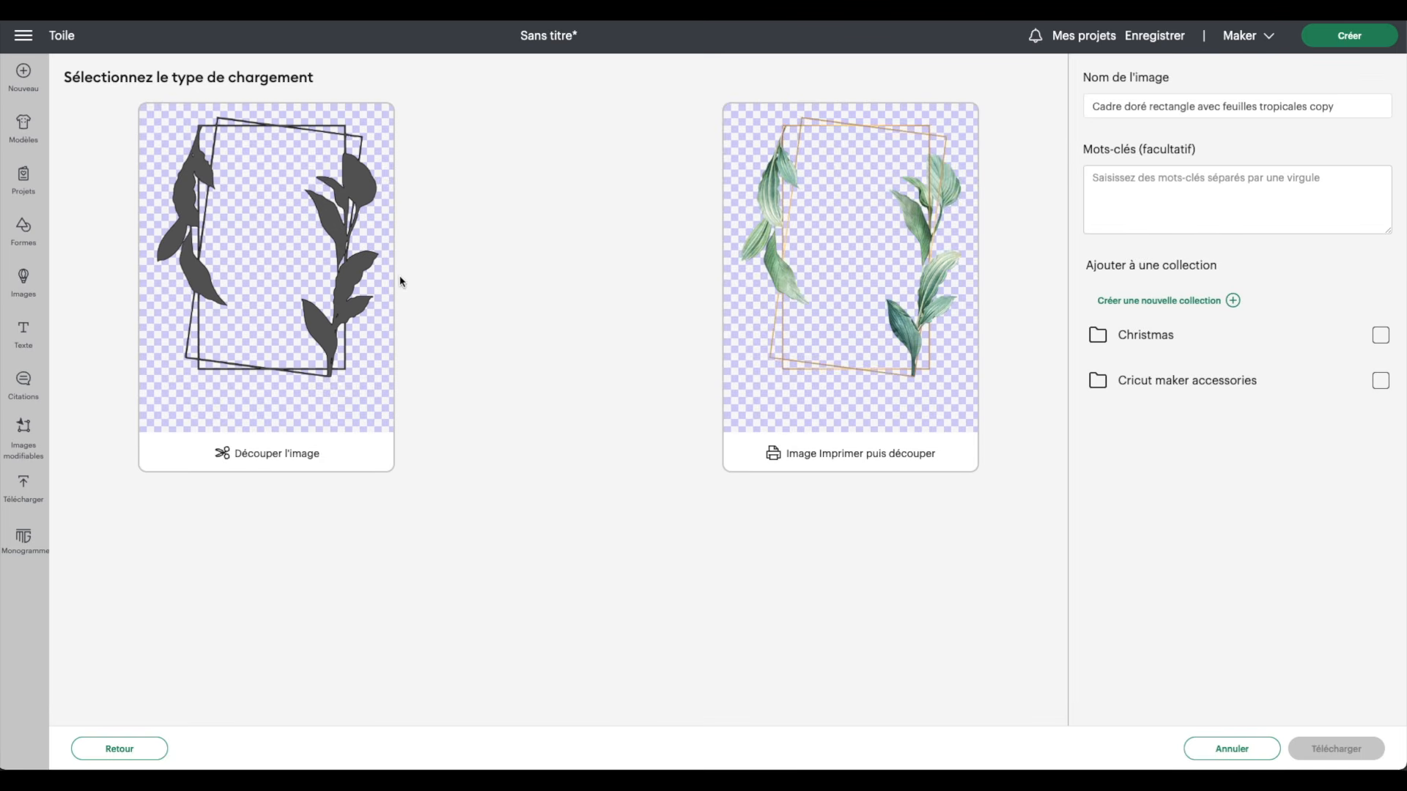
pyautogui.click(279, 286)
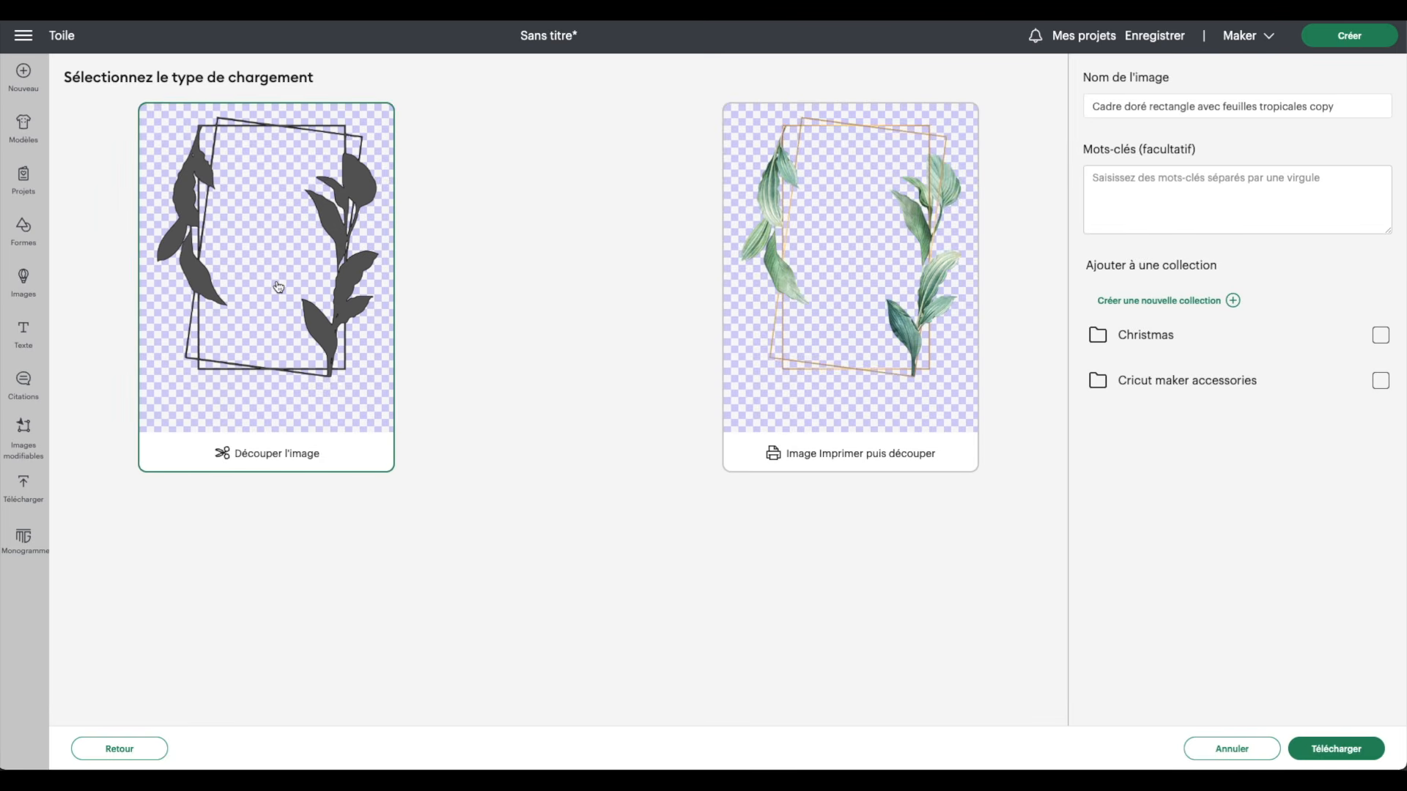
pyautogui.click(864, 329)
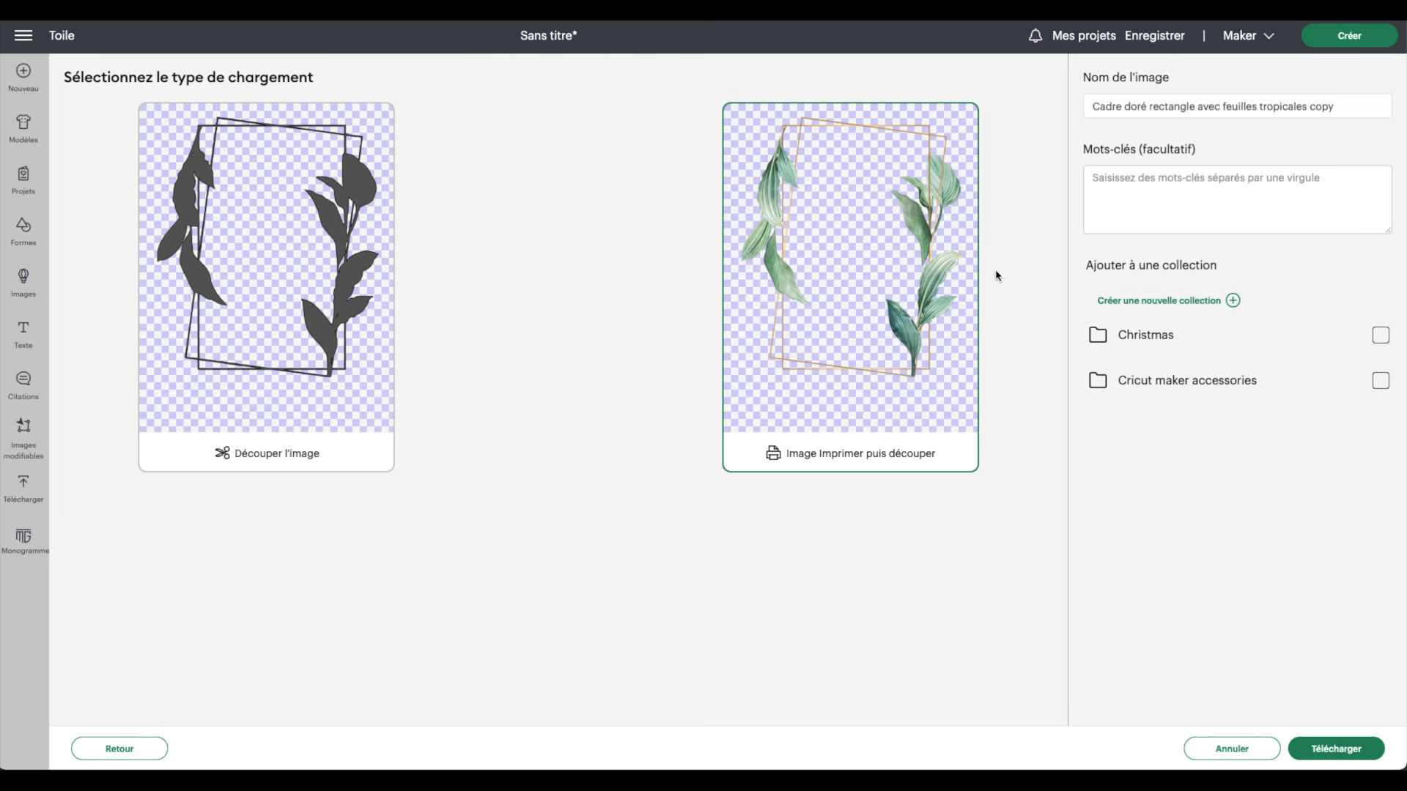
pyautogui.click(1327, 752)
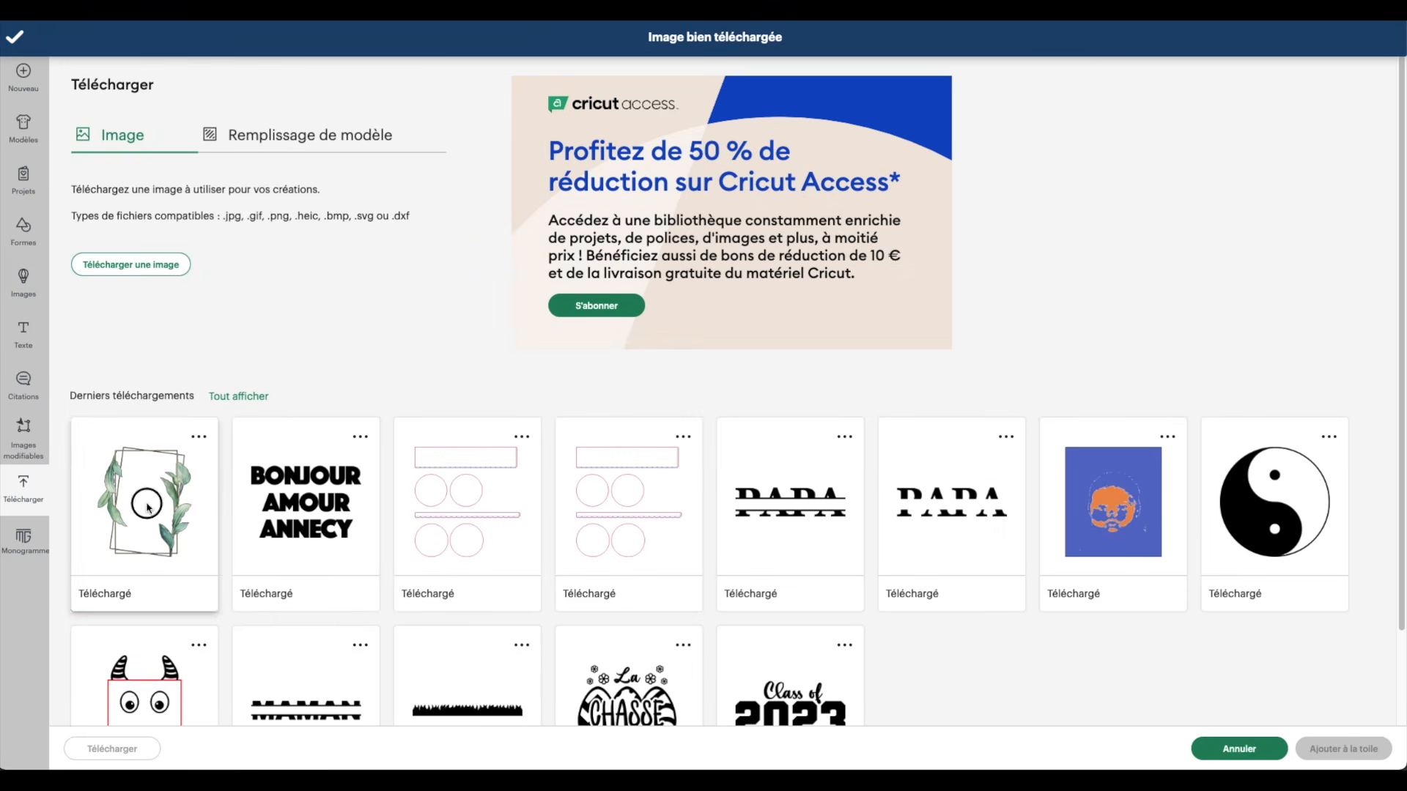
# - Add the uploaded leafy frame to the canvas and enlarge it to about 19.4 × 22.9 cm
pyautogui.click(147, 507)
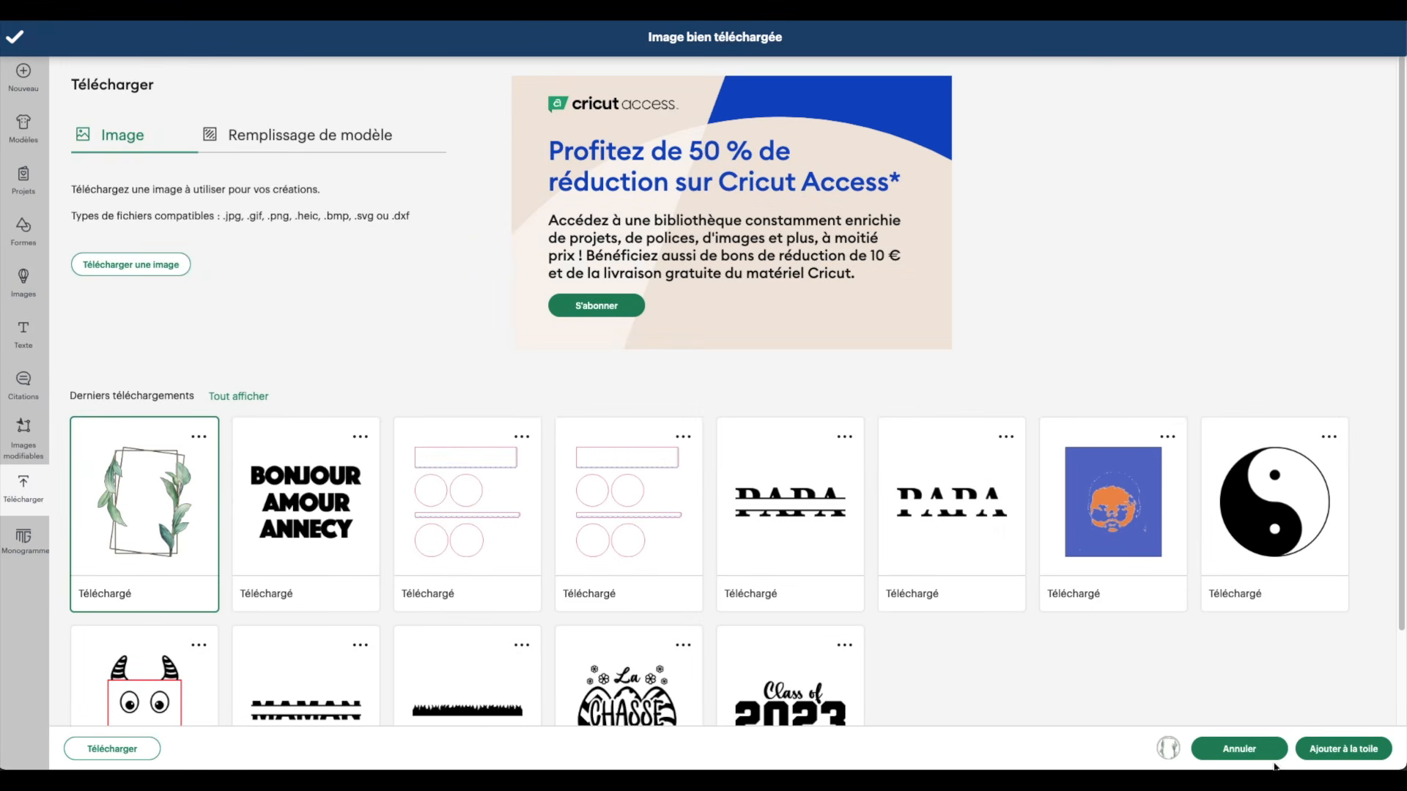
pyautogui.click(1343, 749)
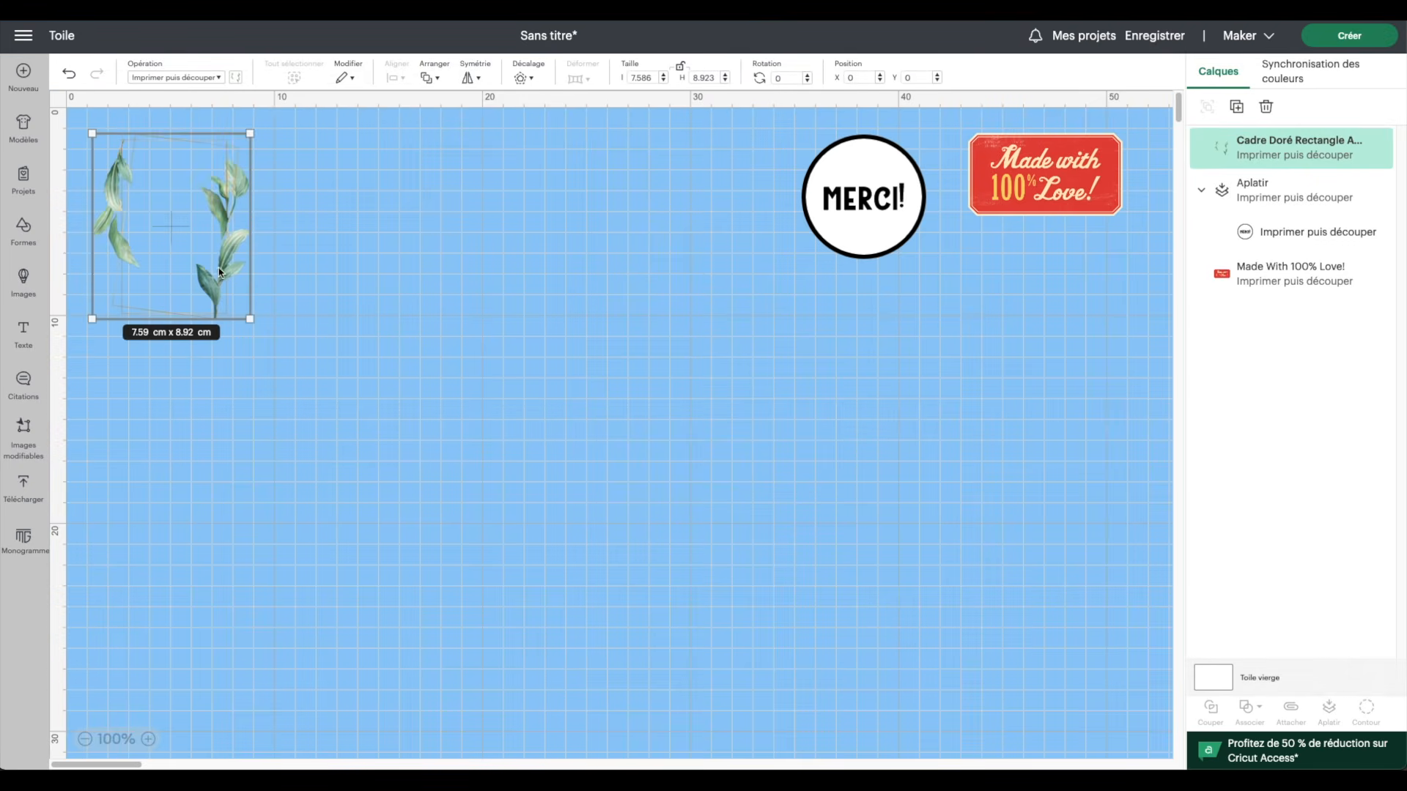
pyautogui.moveTo(218, 278); pyautogui.dragTo(445, 432)
pyautogui.moveTo(477, 476); pyautogui.dragTo(564, 490)
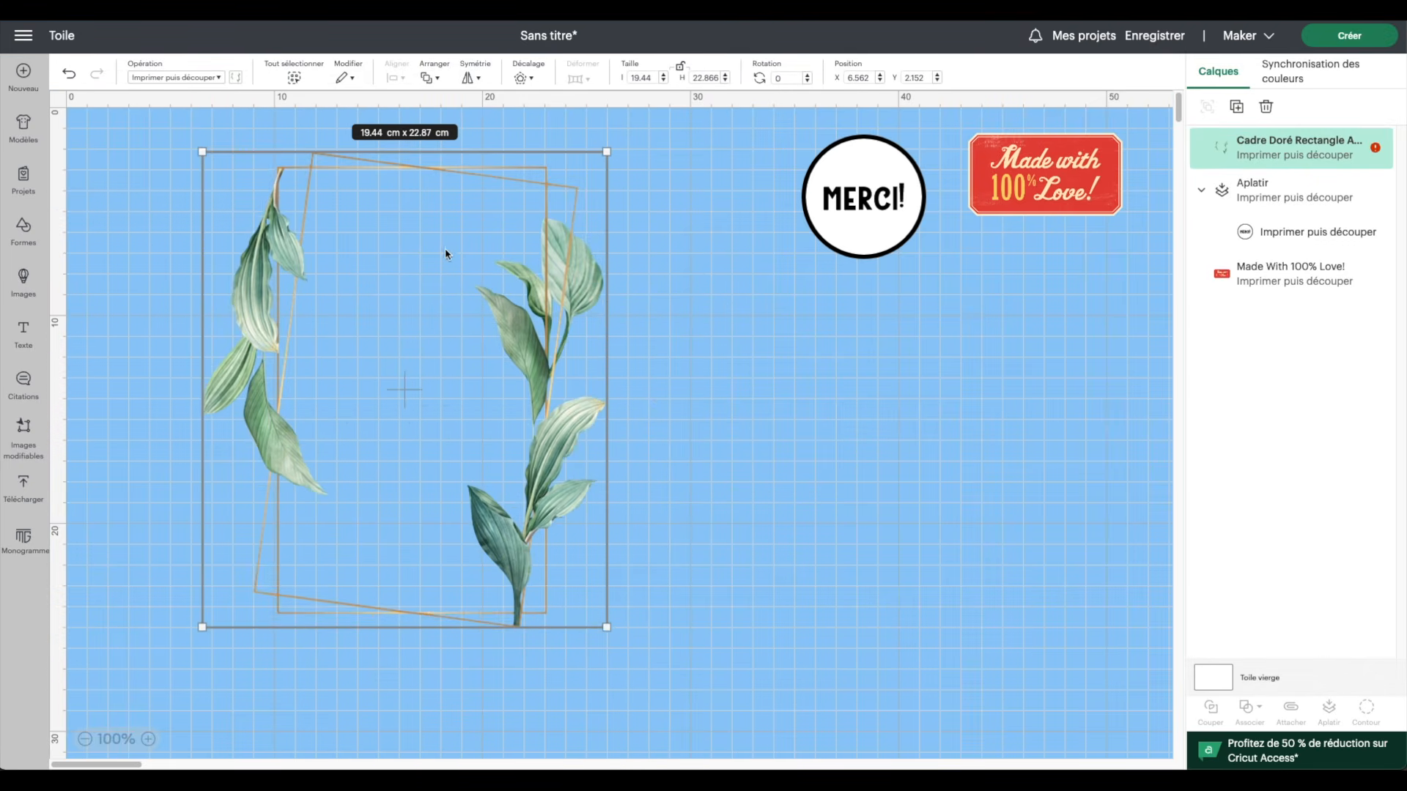
pyautogui.scroll(-1, 113, 417)
# - Add a text object reading "VOTRE" and "TXTE" on two lines
pyautogui.click(23, 331)
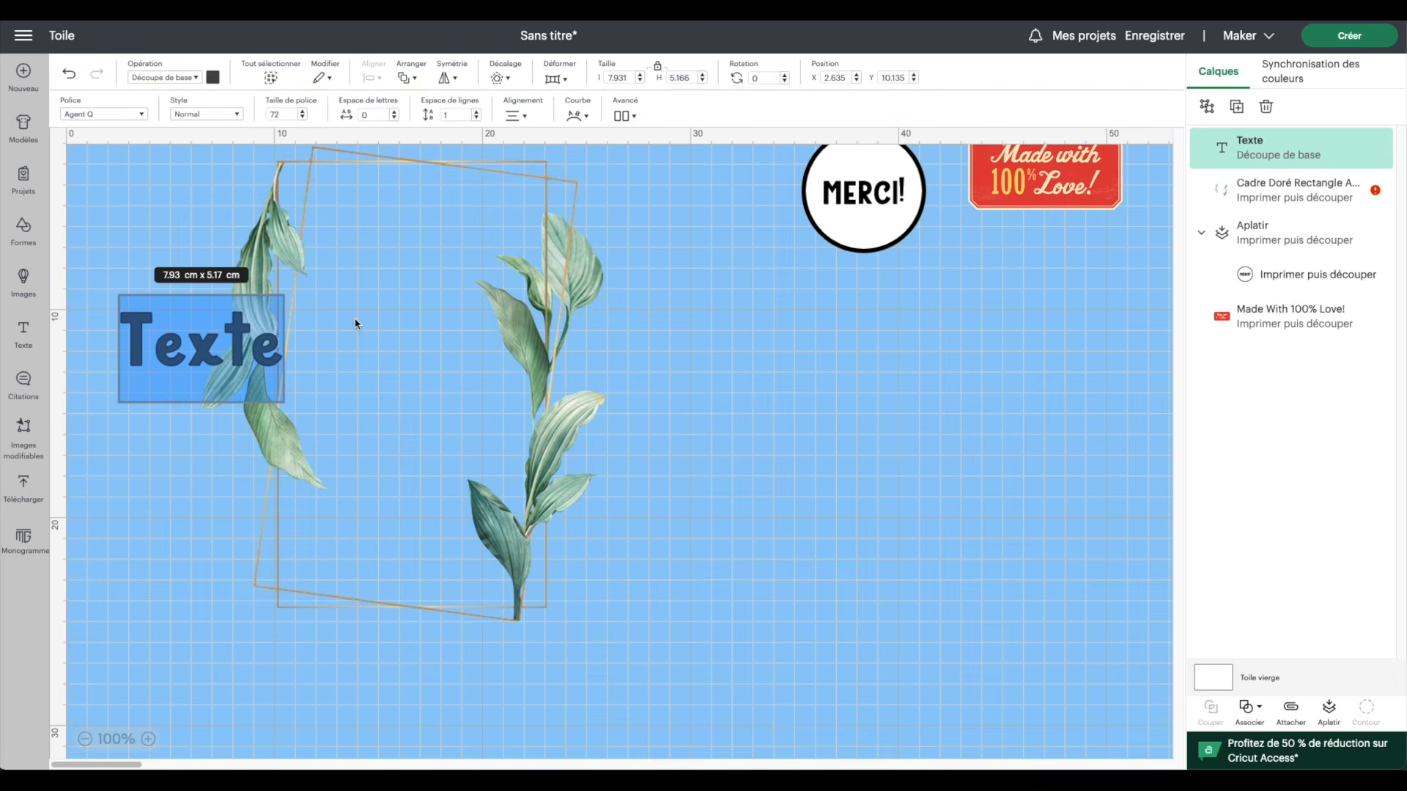
pyautogui.write('VOTRE')
pyautogui.press('Return')
pyautogui.write('TXTE')
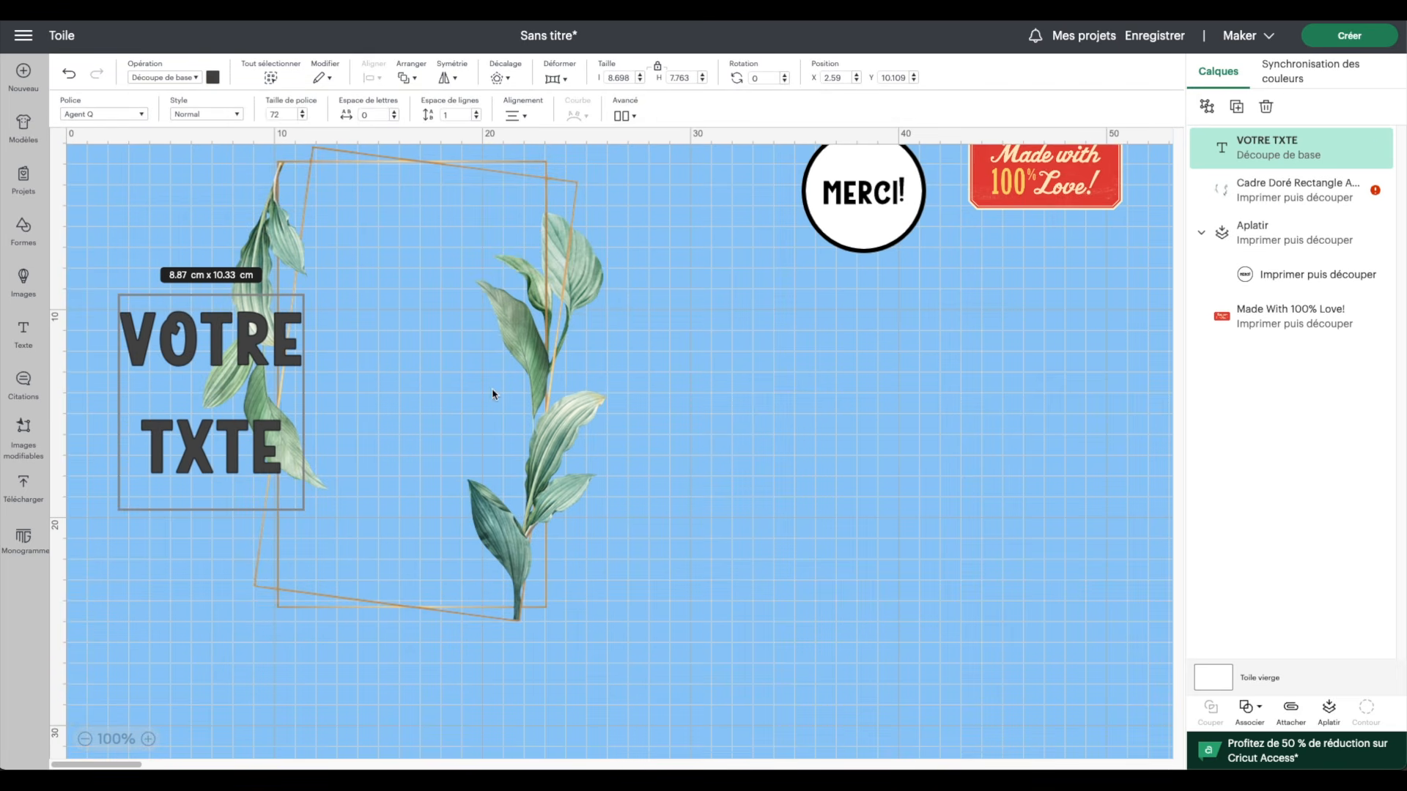
# - Move the two-line text inside the leafy frame and shrink it to about 7.4 cm wide
pyautogui.click(125, 248)
pyautogui.moveTo(154, 334); pyautogui.dragTo(350, 333)
pyautogui.moveTo(496, 472); pyautogui.dragTo(469, 448)
# - Correct the second line of the text to "TEXTE"
pyautogui.doubleClick(370, 433)
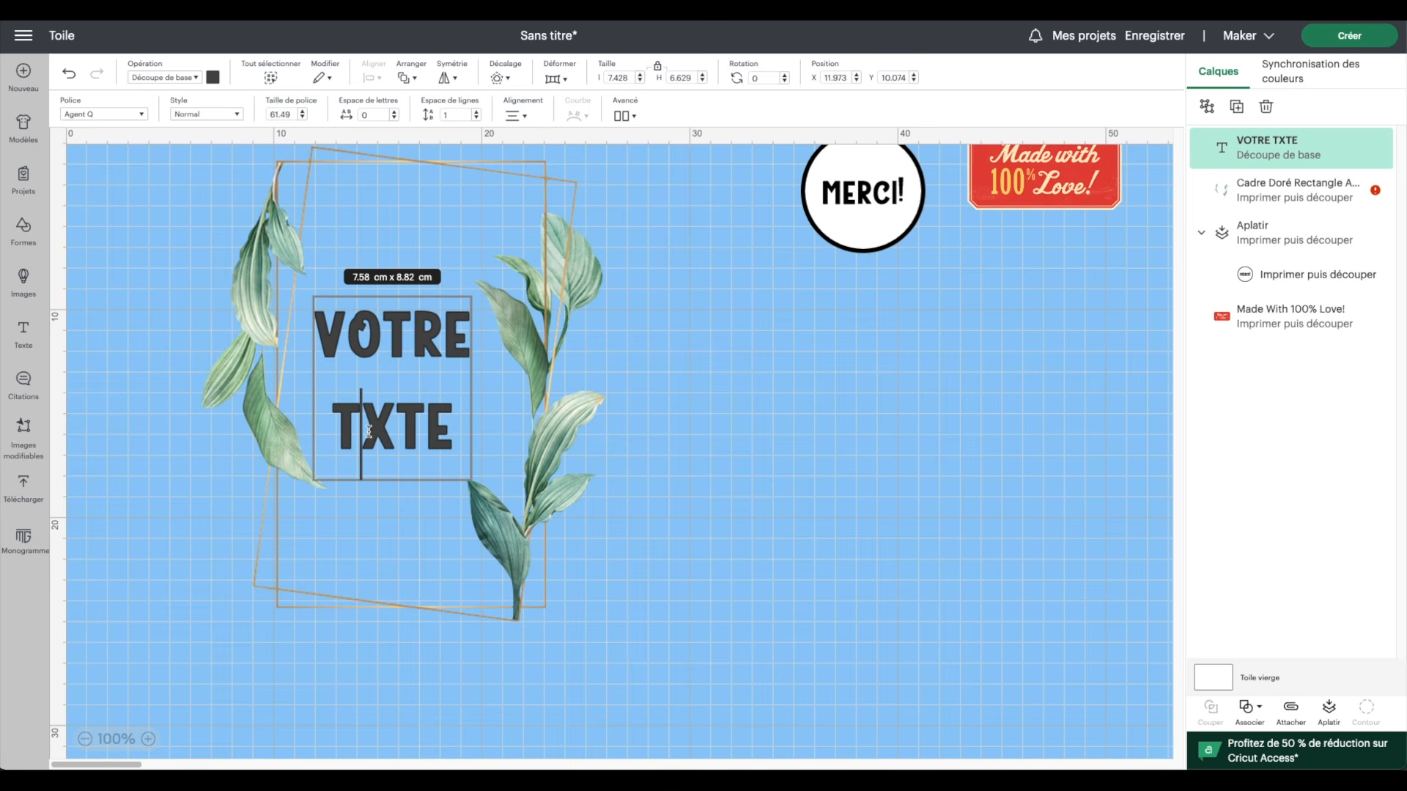
pyautogui.write('E')
pyautogui.click(301, 297)
pyautogui.click(152, 161)
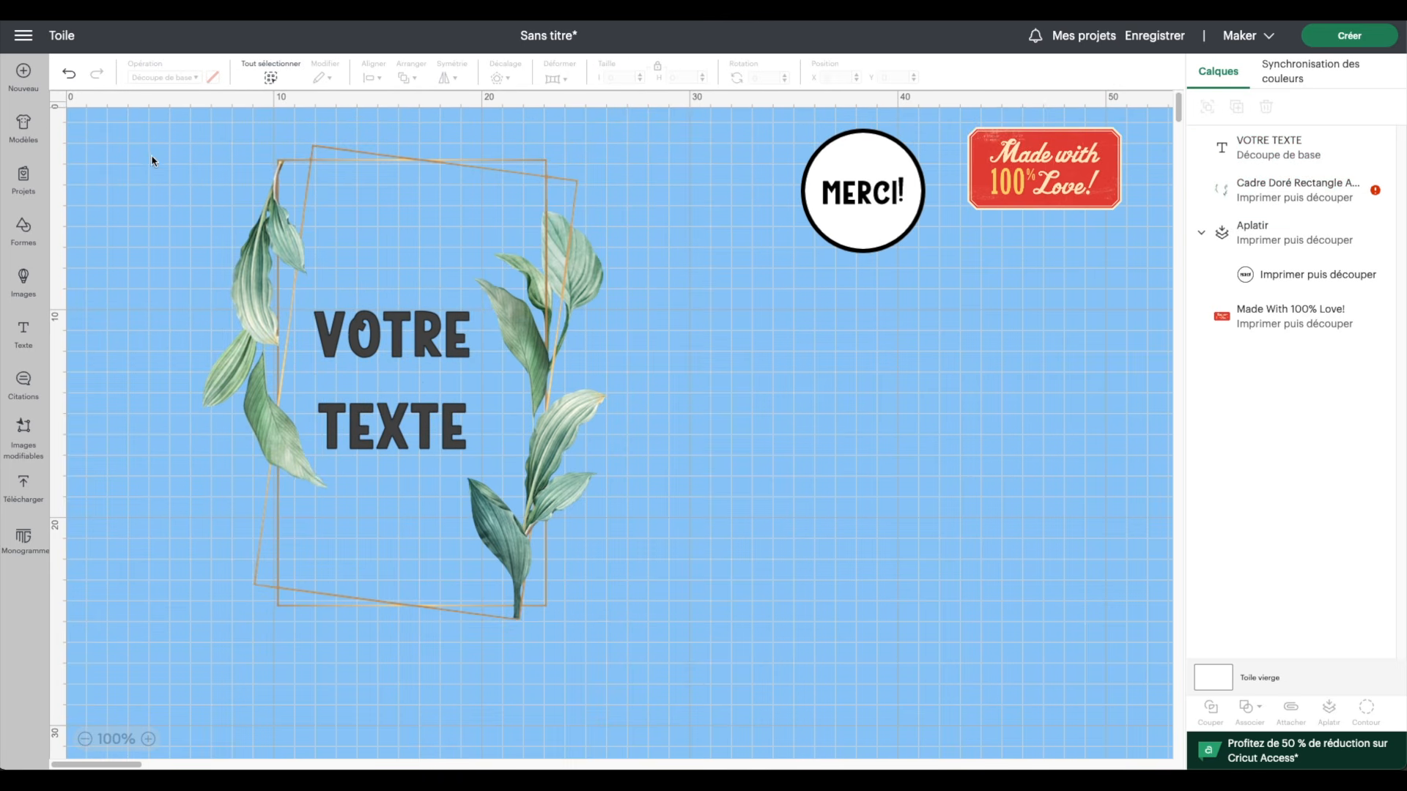
# - Colour the "VOTRE TEXTE" text light green
pyautogui.click(349, 347)
pyautogui.click(213, 77)
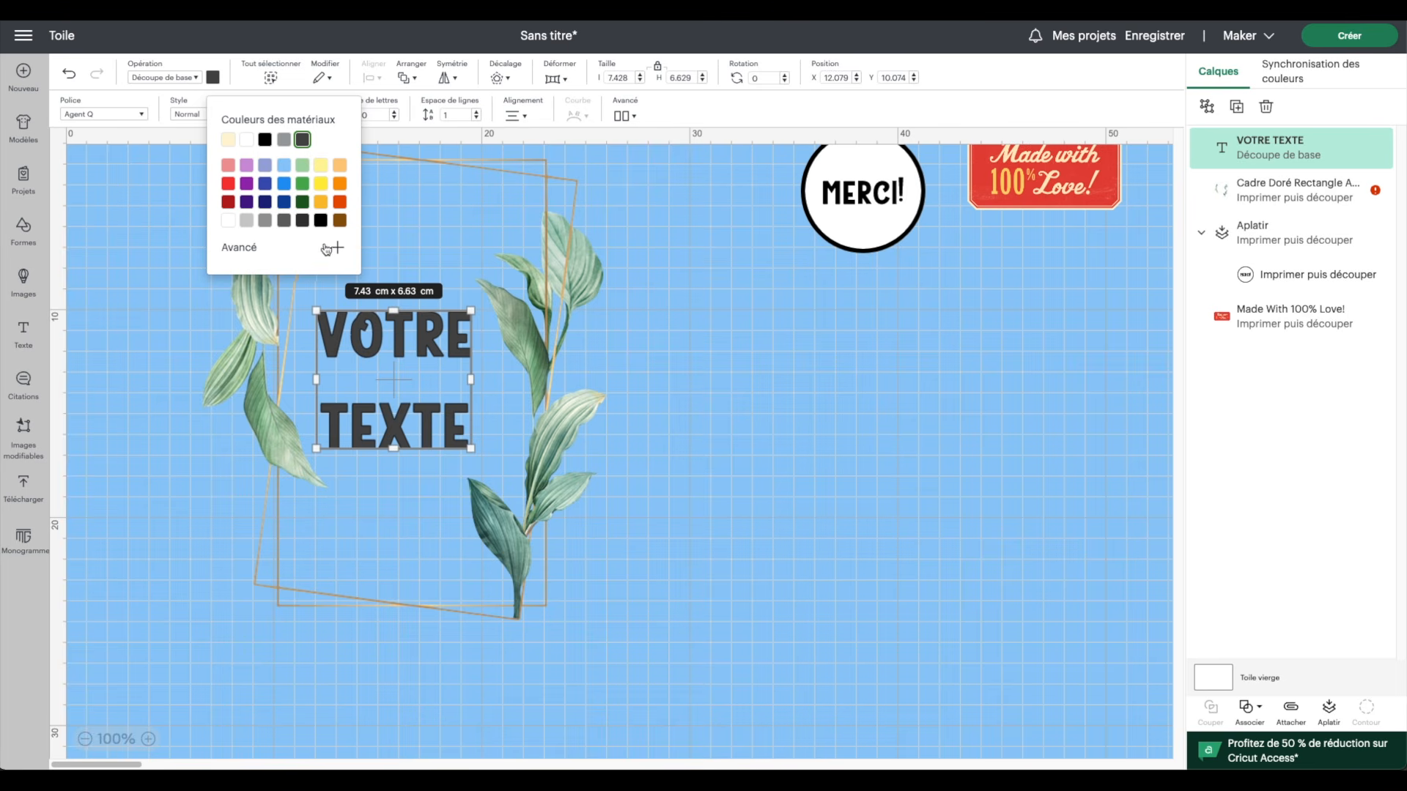
pyautogui.click(302, 167)
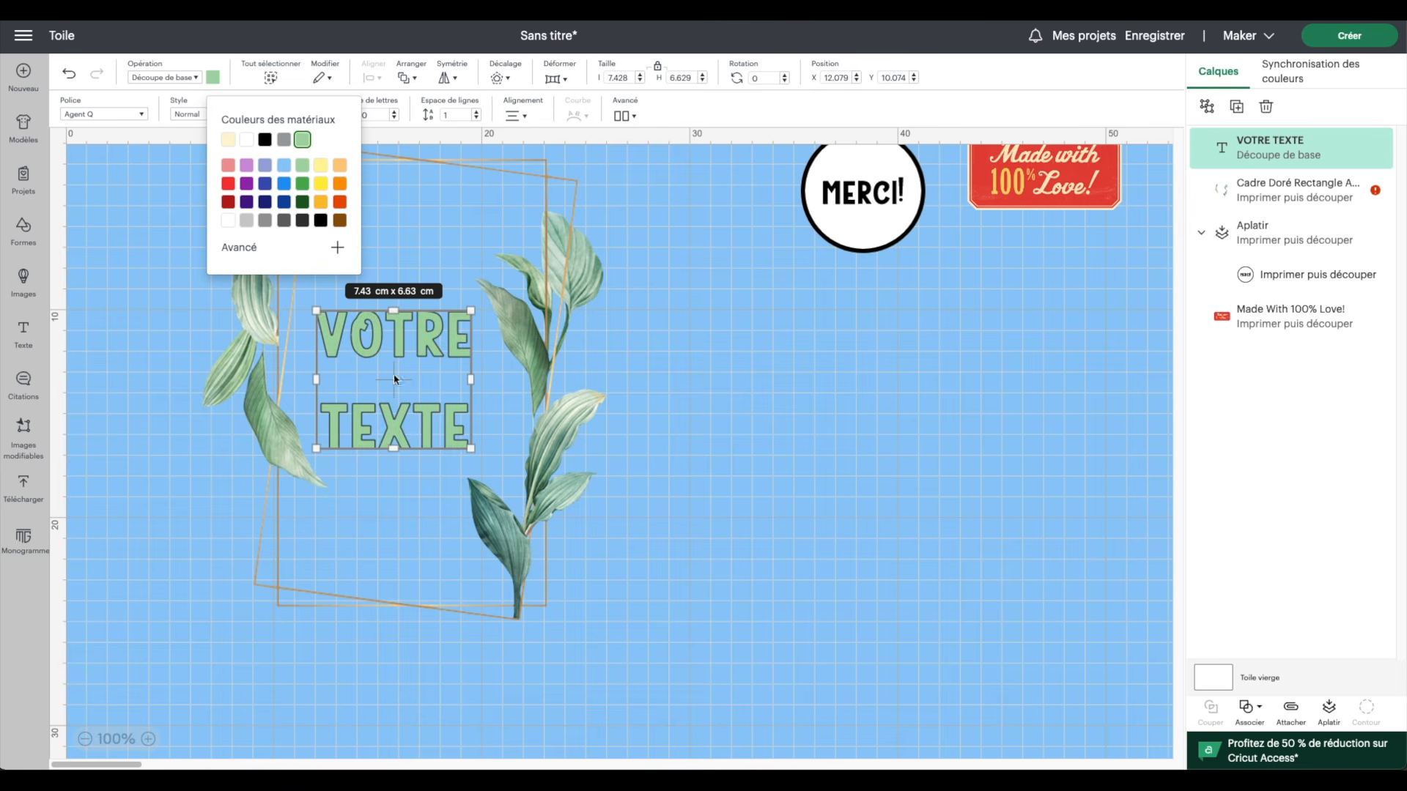
pyautogui.click(123, 437)
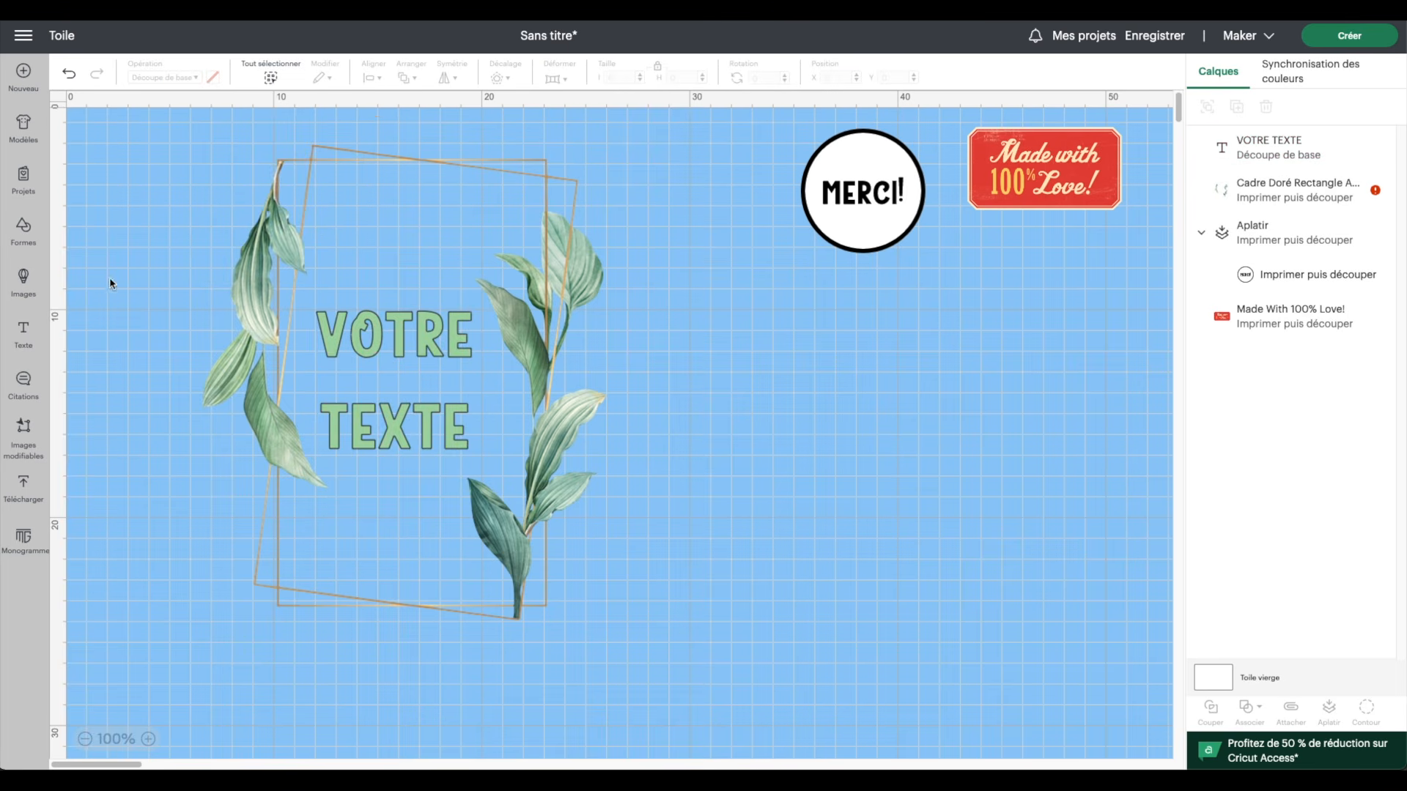
# - Centre the "VOTRE TEXTE" text and the leafy frame on each other
pyautogui.moveTo(157, 207); pyautogui.dragTo(780, 621)
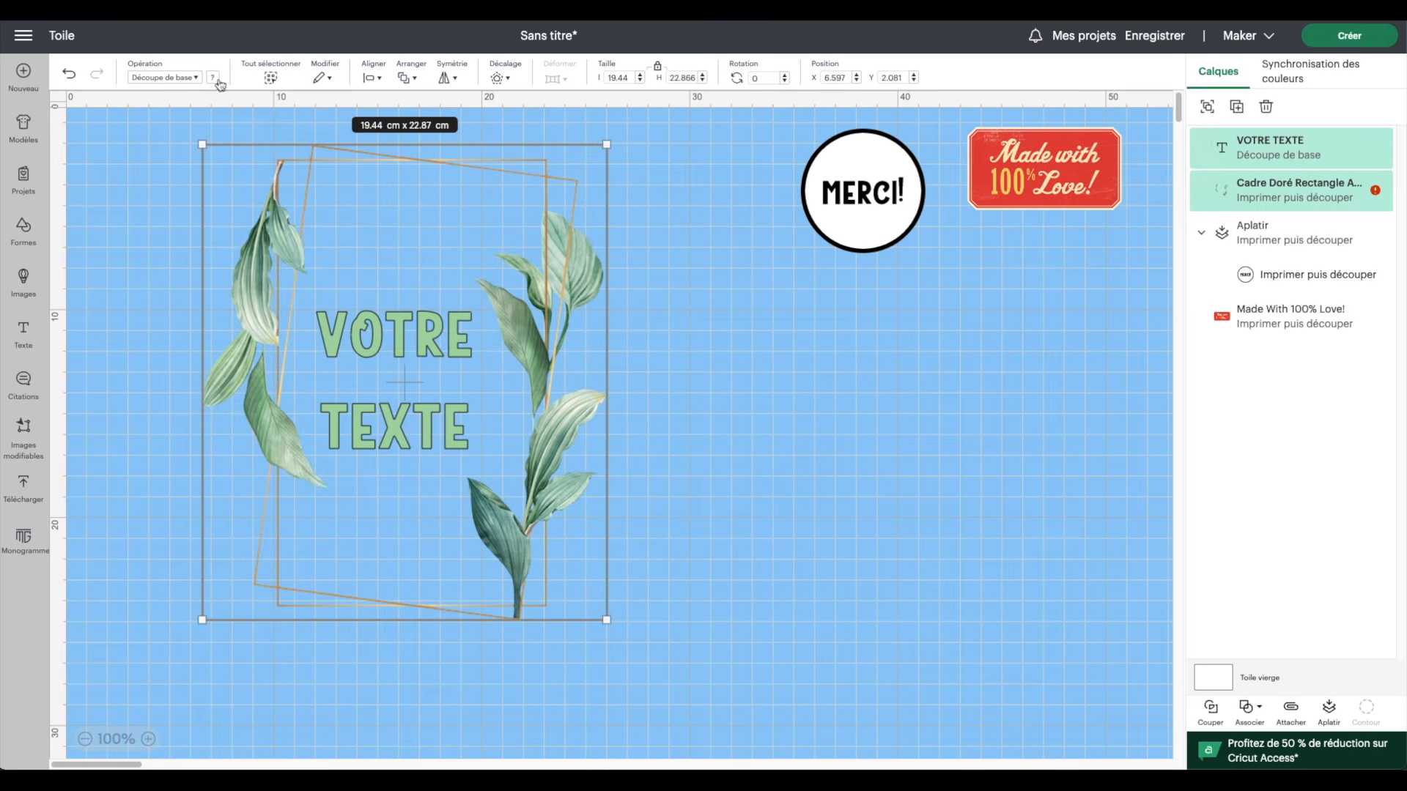
pyautogui.click(370, 78)
pyautogui.click(427, 293)
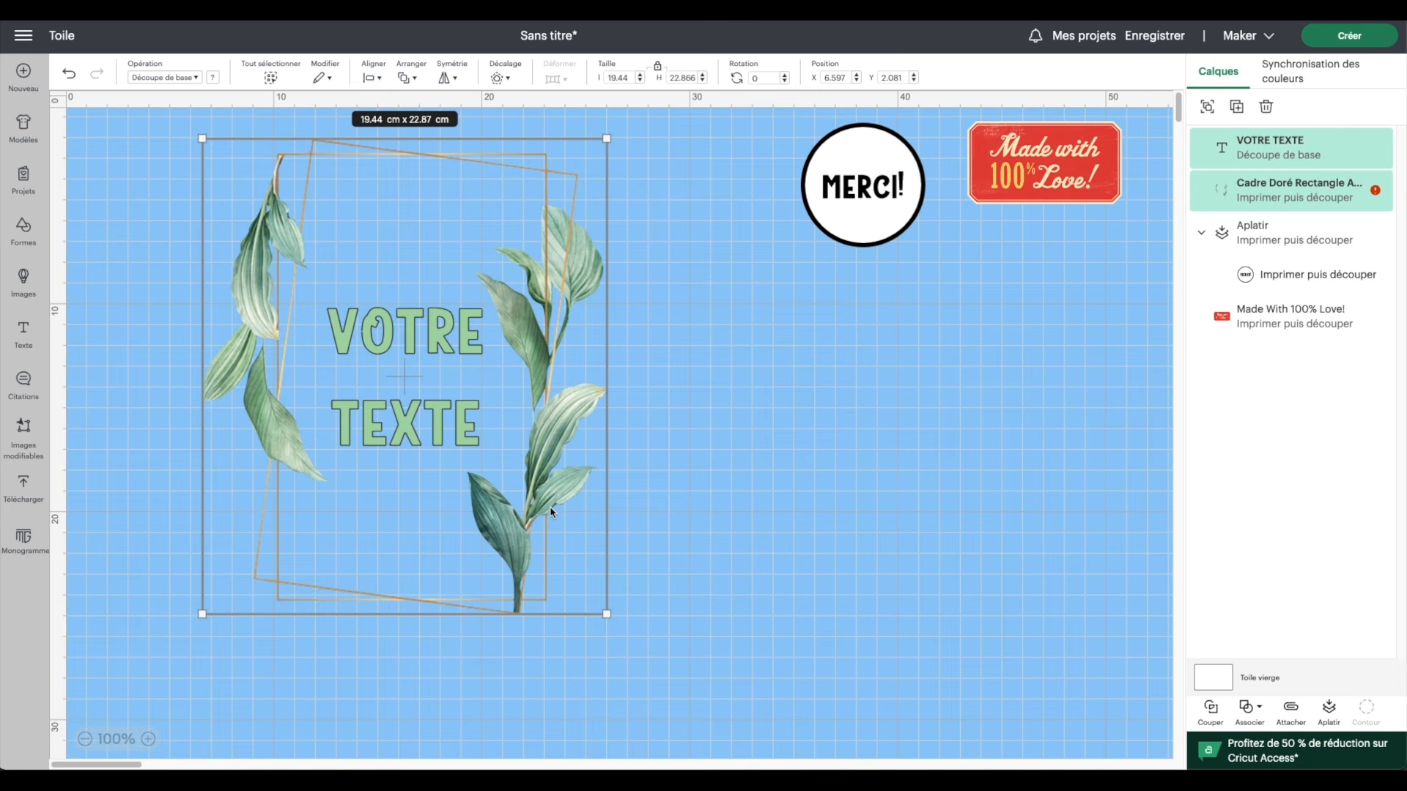
pyautogui.click(120, 226)
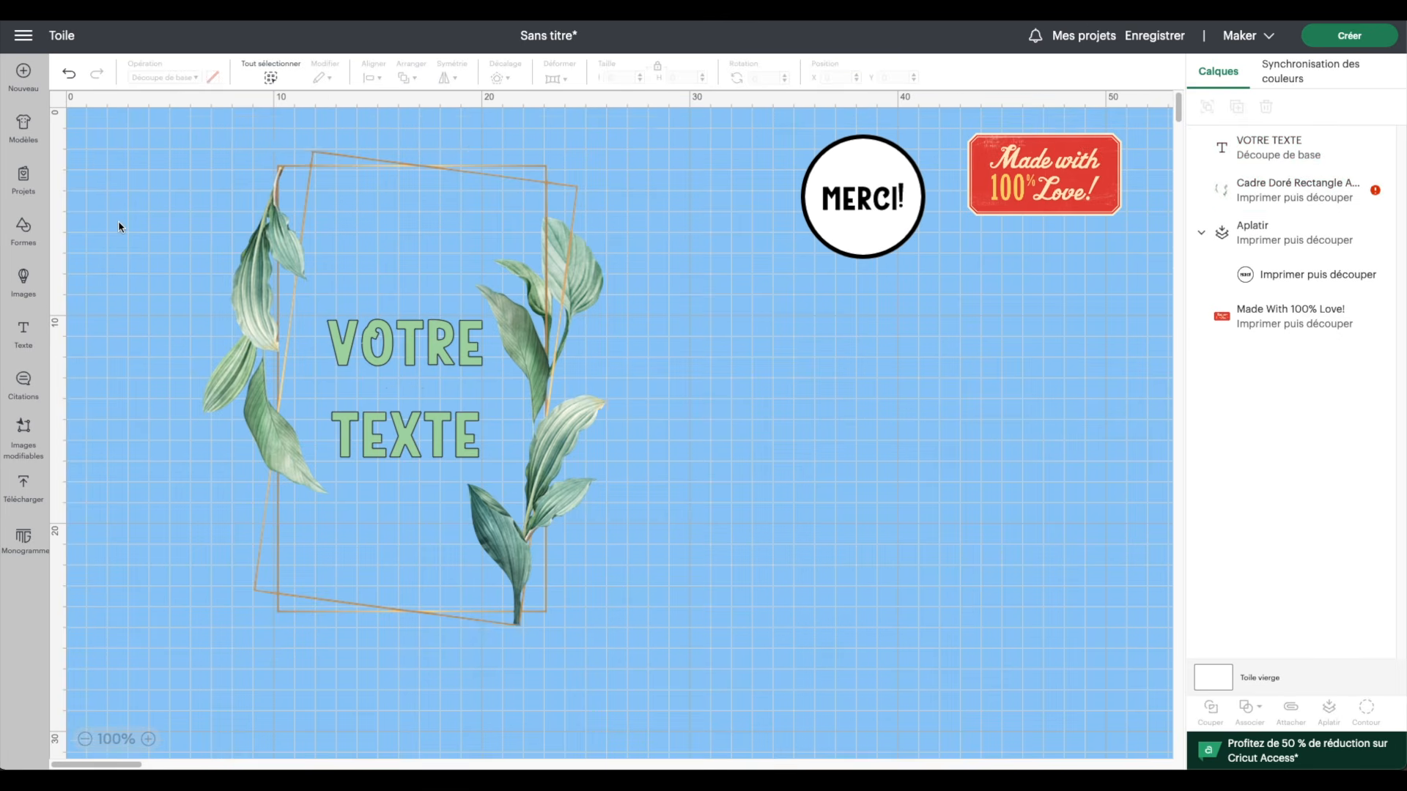
# - Create an offset of the leafy frame with a distance of 0.1 cm and rounded corners
pyautogui.click(545, 174)
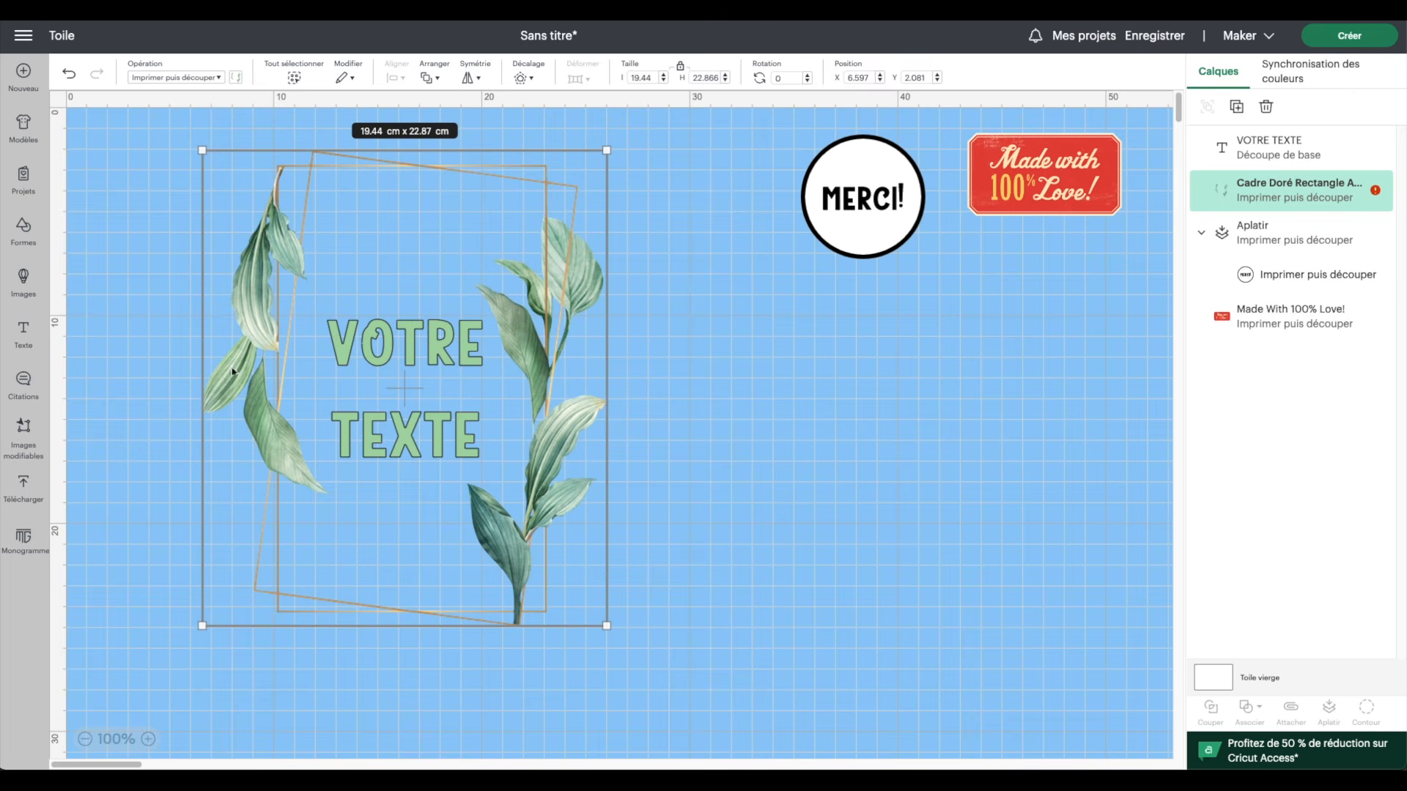
pyautogui.click(527, 78)
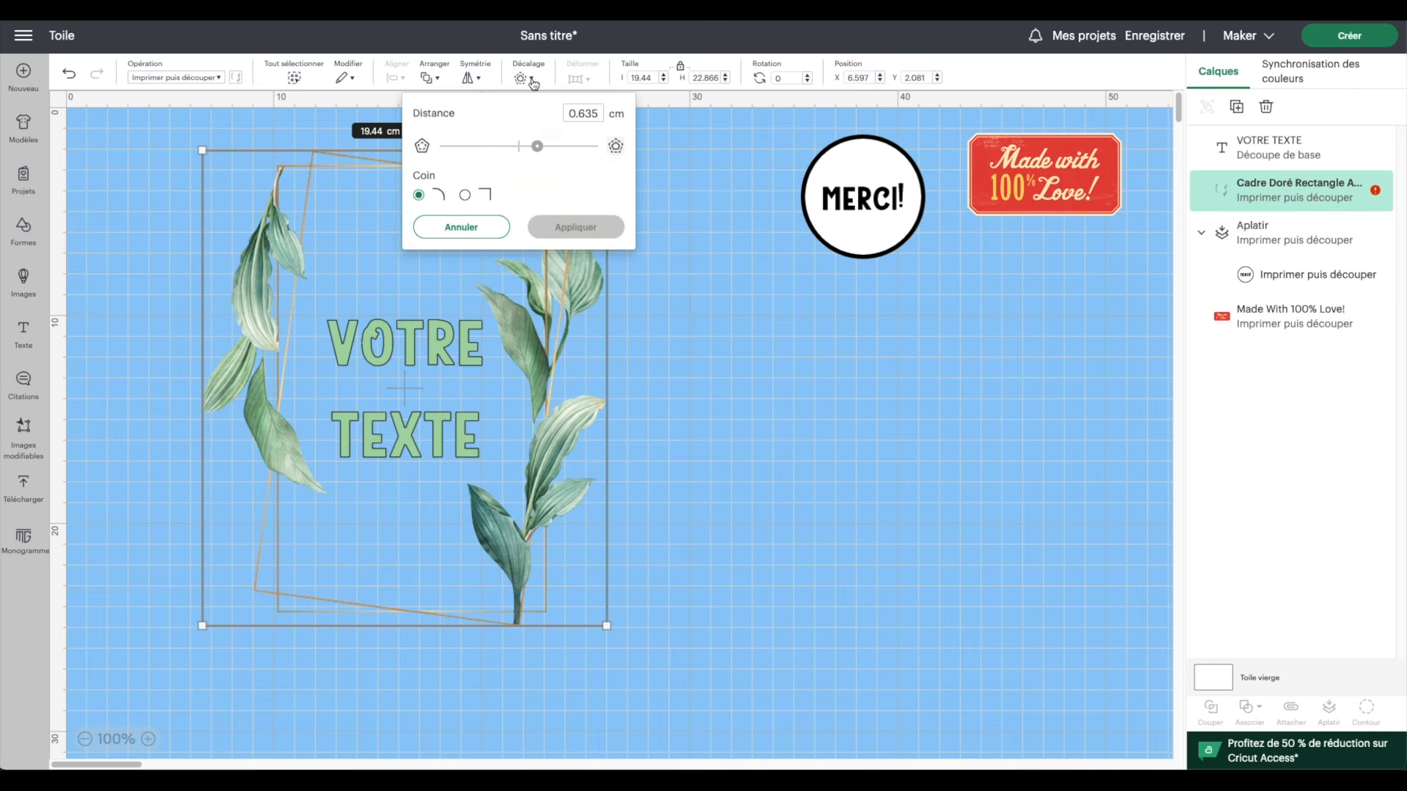
pyautogui.moveTo(527, 149); pyautogui.dragTo(525, 152)
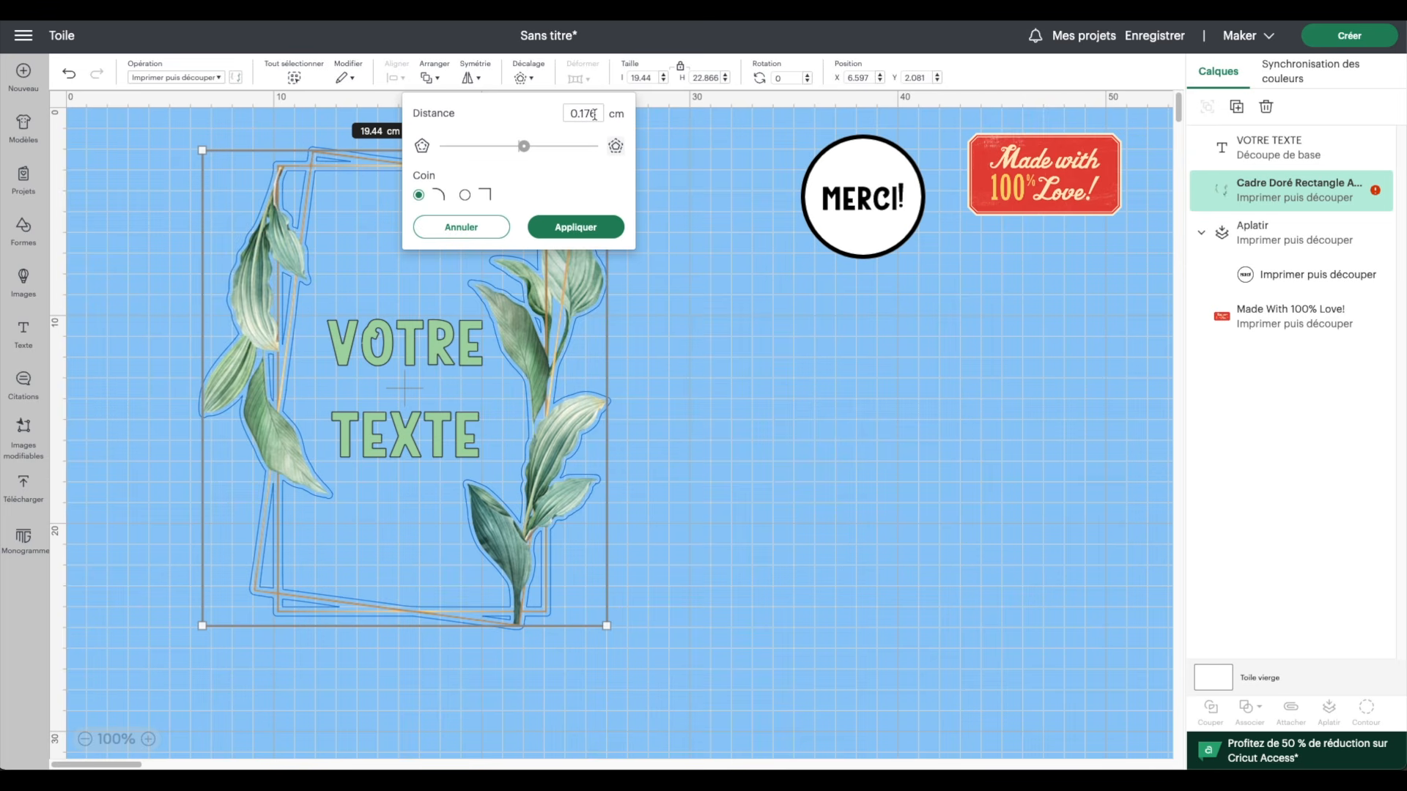
pyautogui.moveTo(595, 114); pyautogui.dragTo(583, 116)
pyautogui.press('BackSpace')
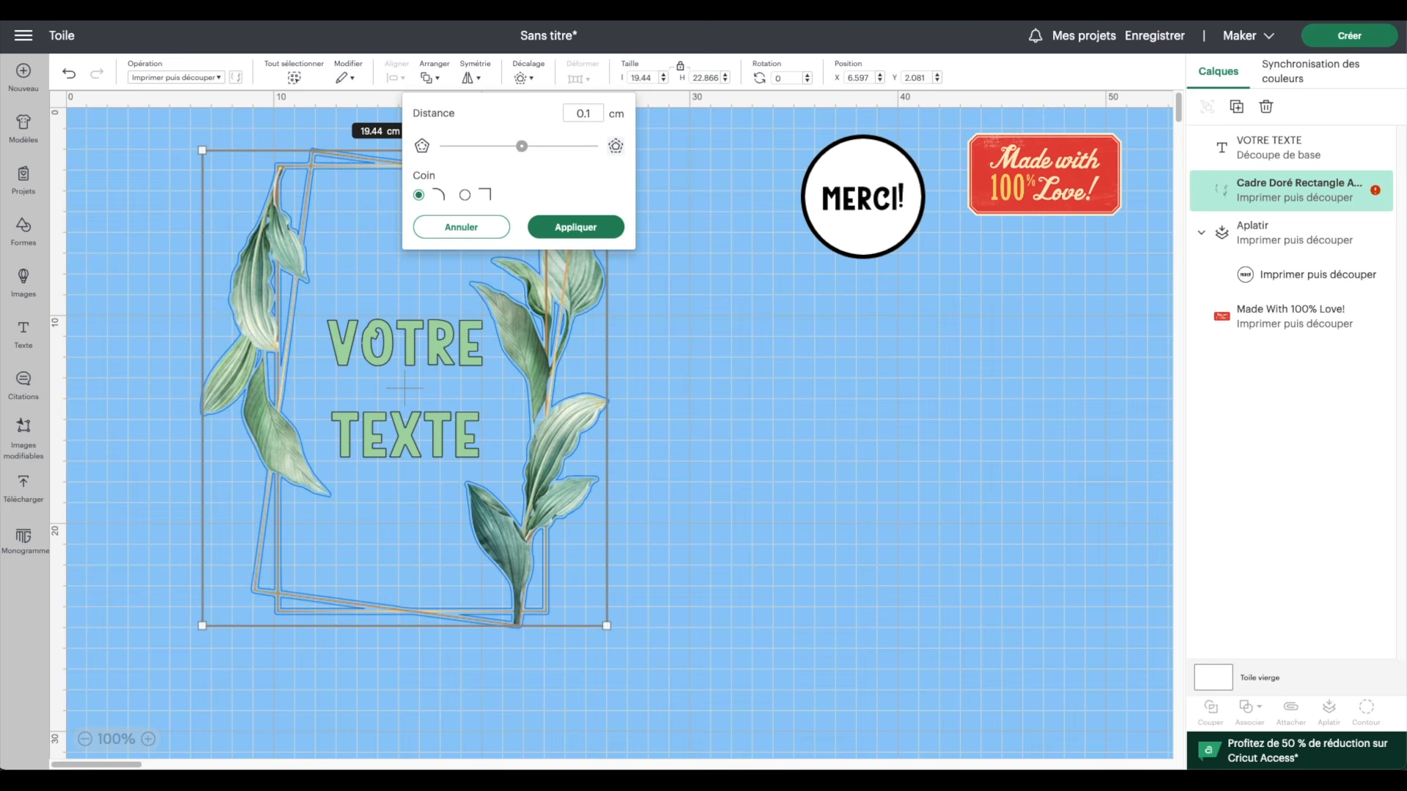
pyautogui.click(570, 228)
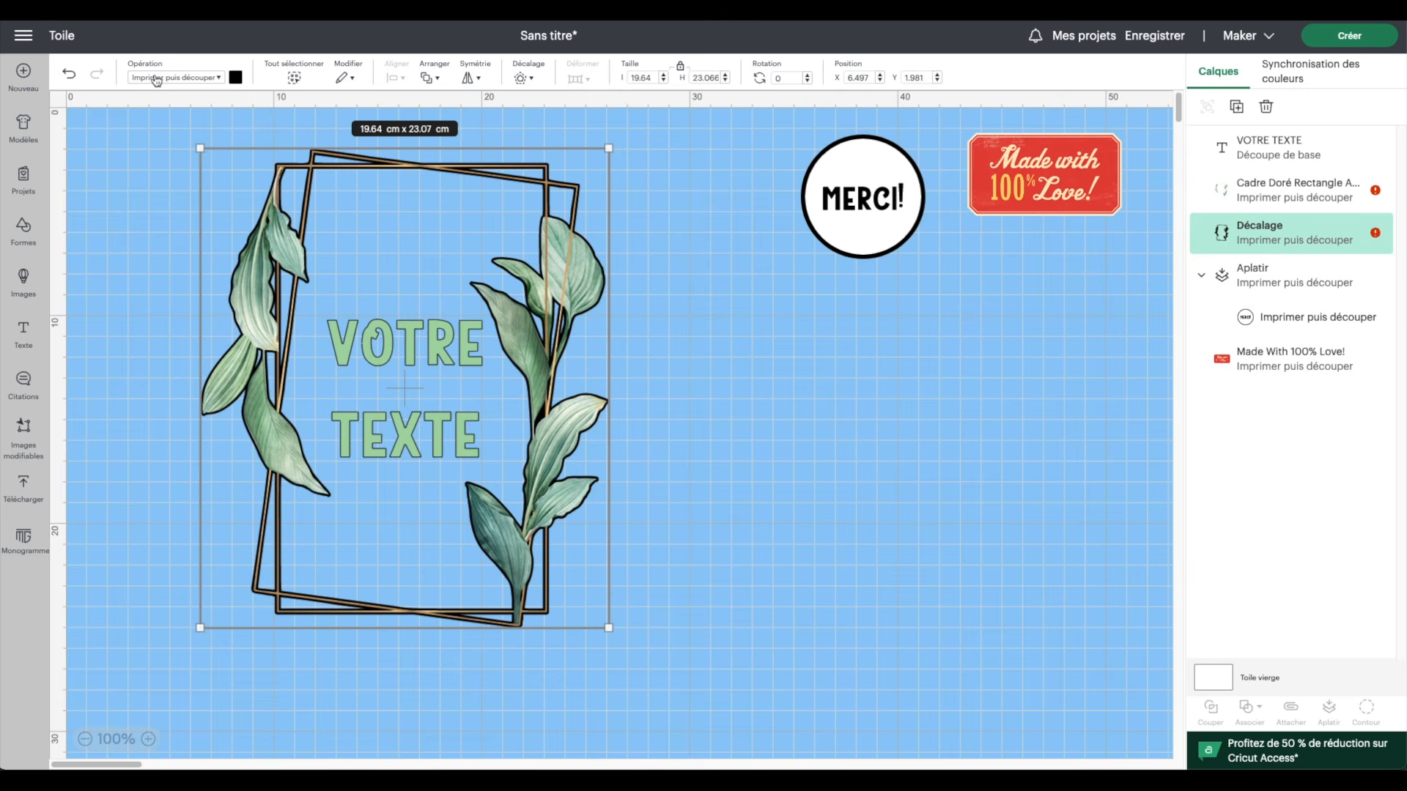
# - Change the frame's offset layer to a basic cut and hide all its inner contours
pyautogui.click(219, 78)
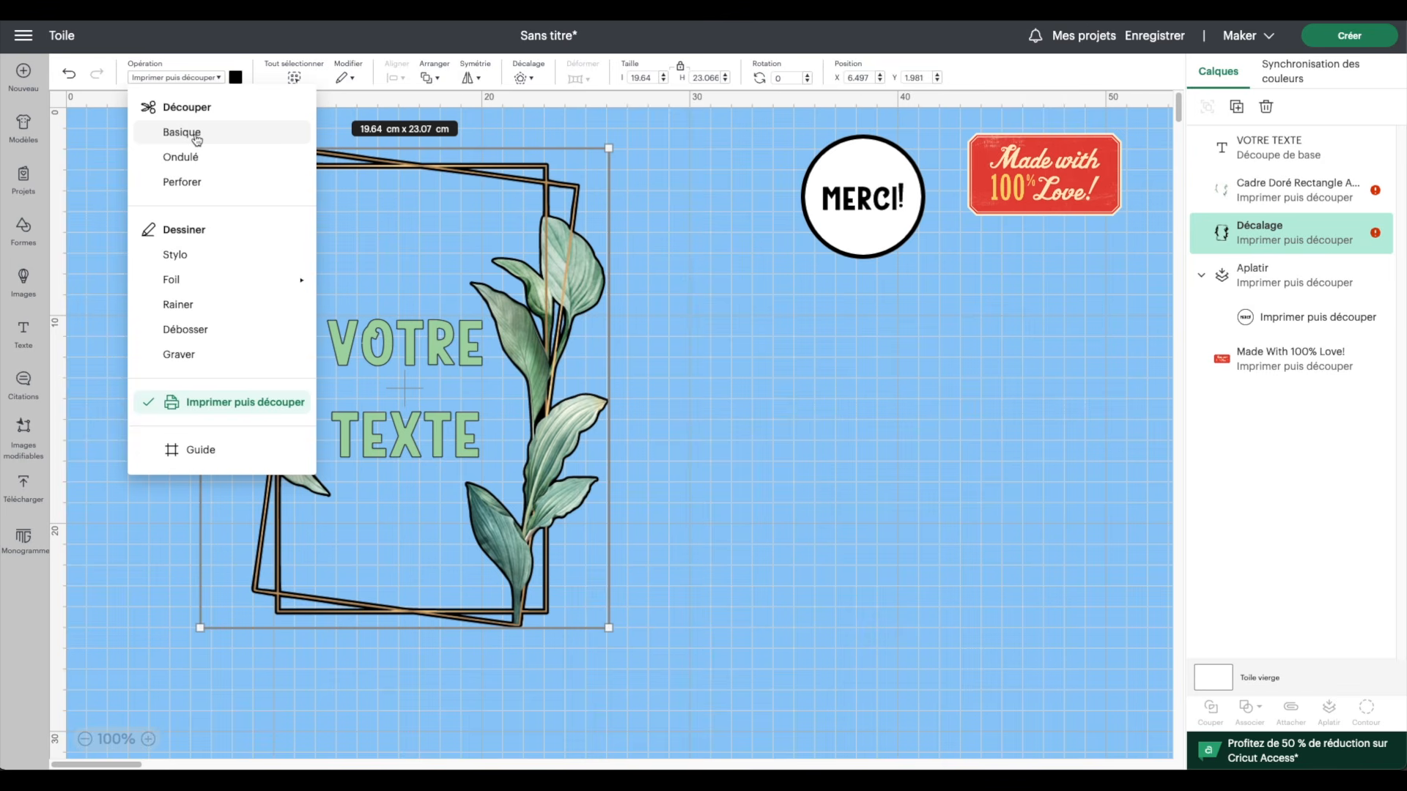
pyautogui.click(181, 133)
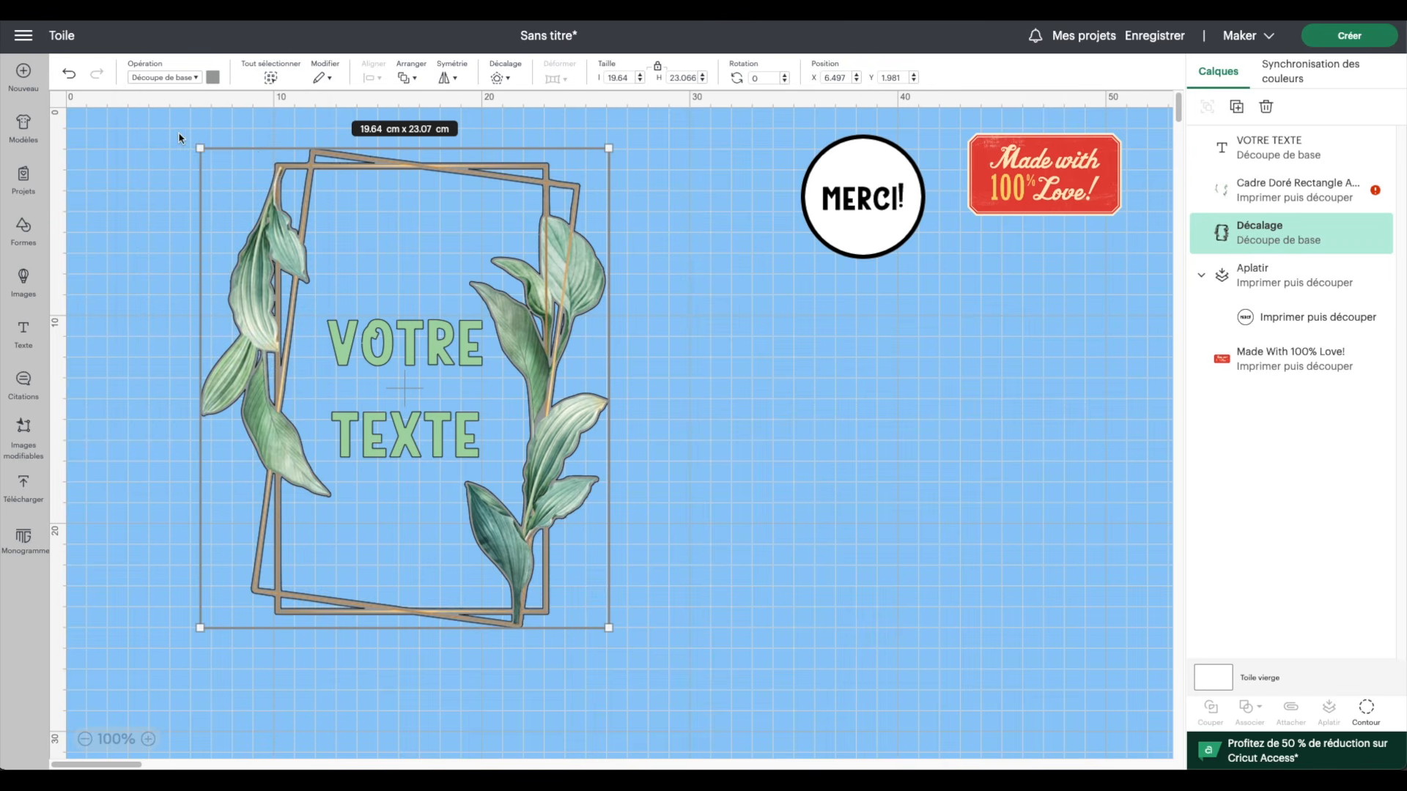
pyautogui.click(1364, 708)
pyautogui.click(927, 480)
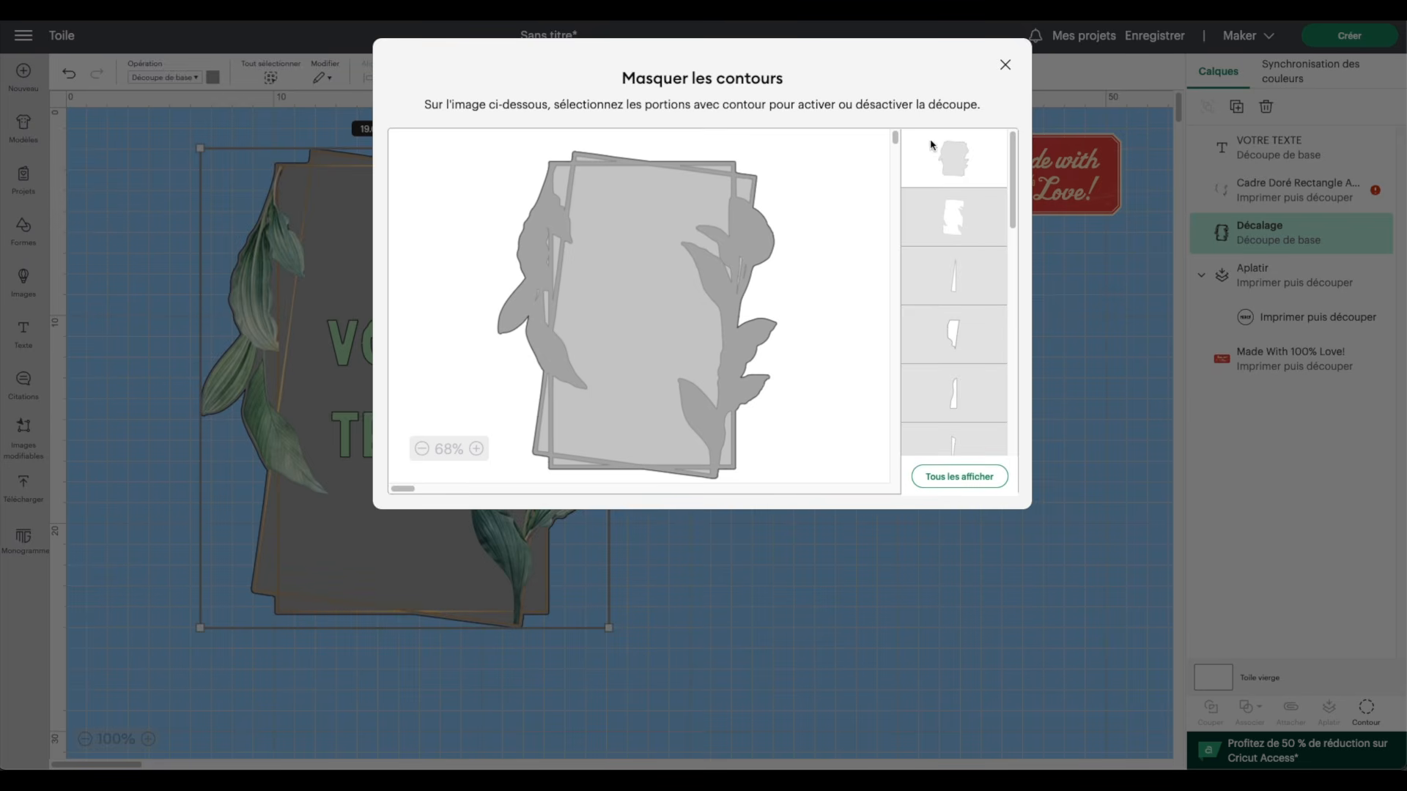
# - Reactivate only the outer outline of the leafy frame's offset and colour the offset layer white
pyautogui.click(949, 156)
pyautogui.click(1005, 65)
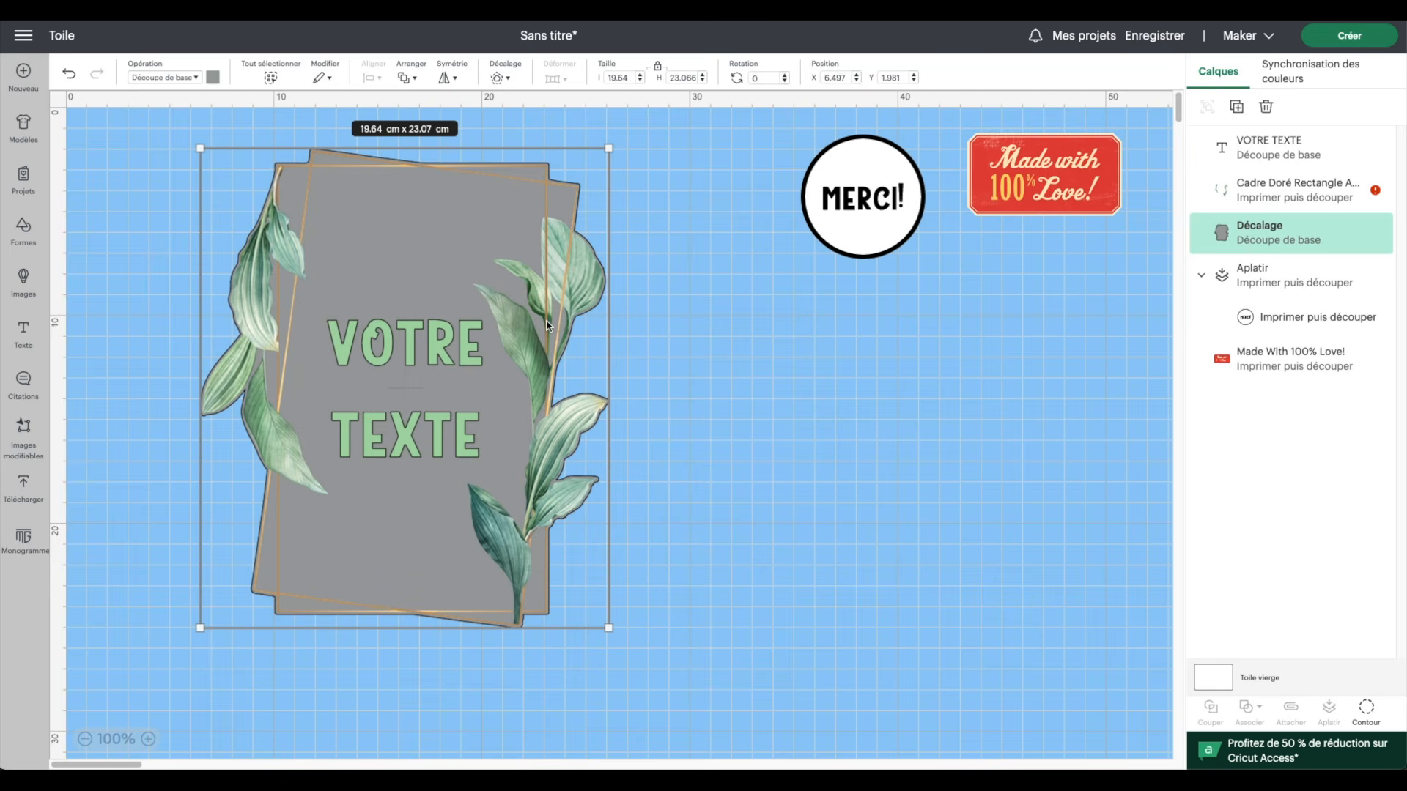
pyautogui.click(217, 79)
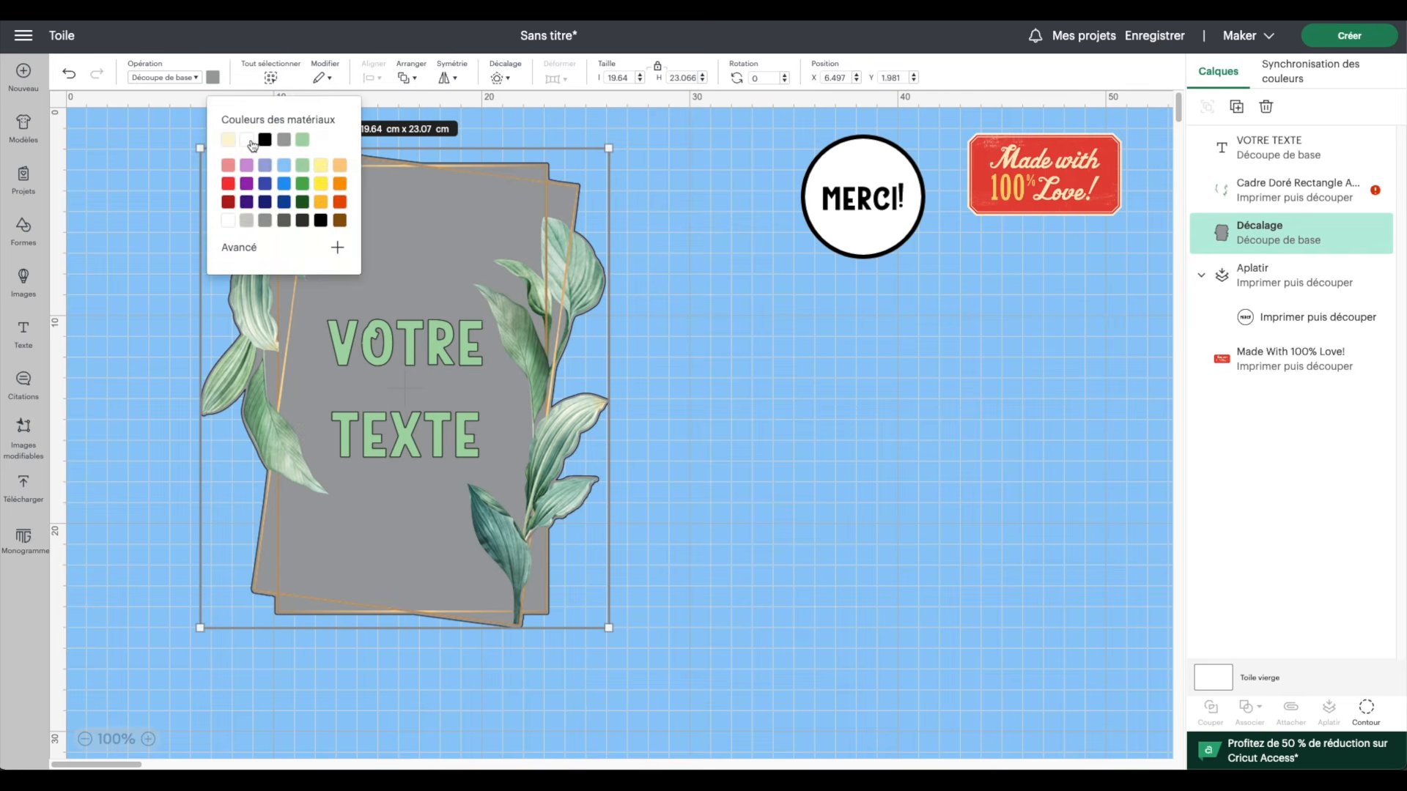
pyautogui.click(247, 139)
# - Change the white offset layer to print then cut and flatten it together with the leafy frame and the "VOTRE TEXTE" text
pyautogui.click(173, 80)
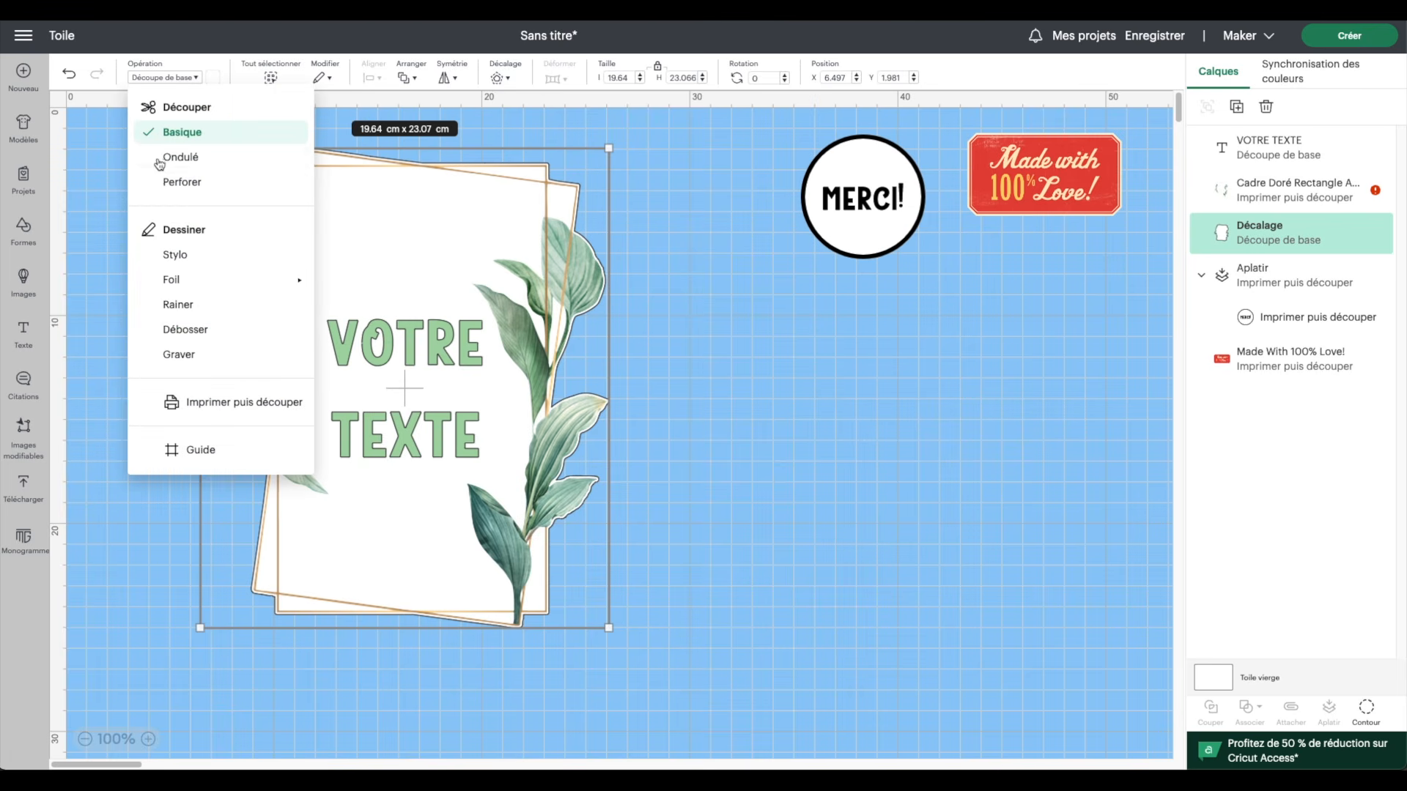
pyautogui.click(172, 402)
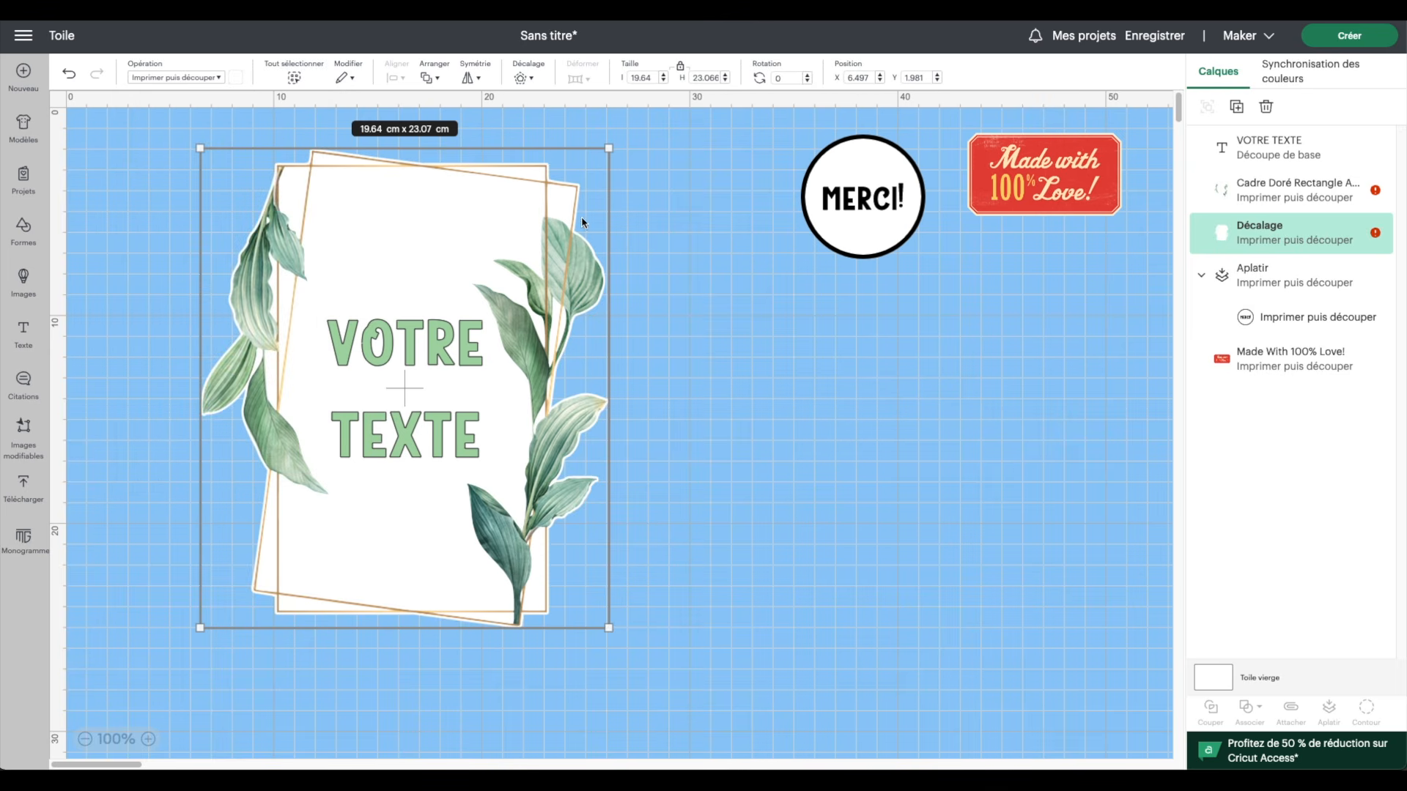
pyautogui.click(727, 502)
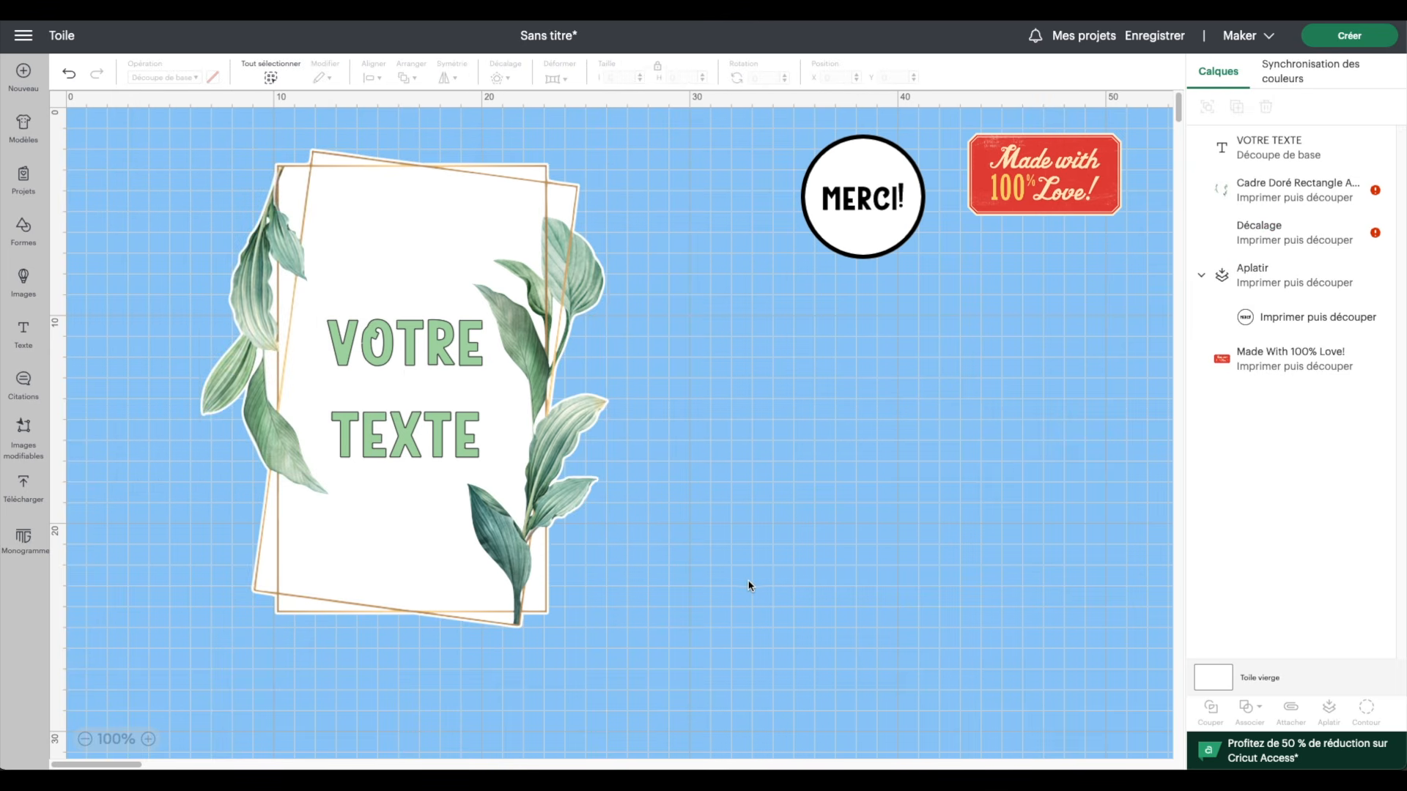
pyautogui.moveTo(749, 585); pyautogui.dragTo(242, 287)
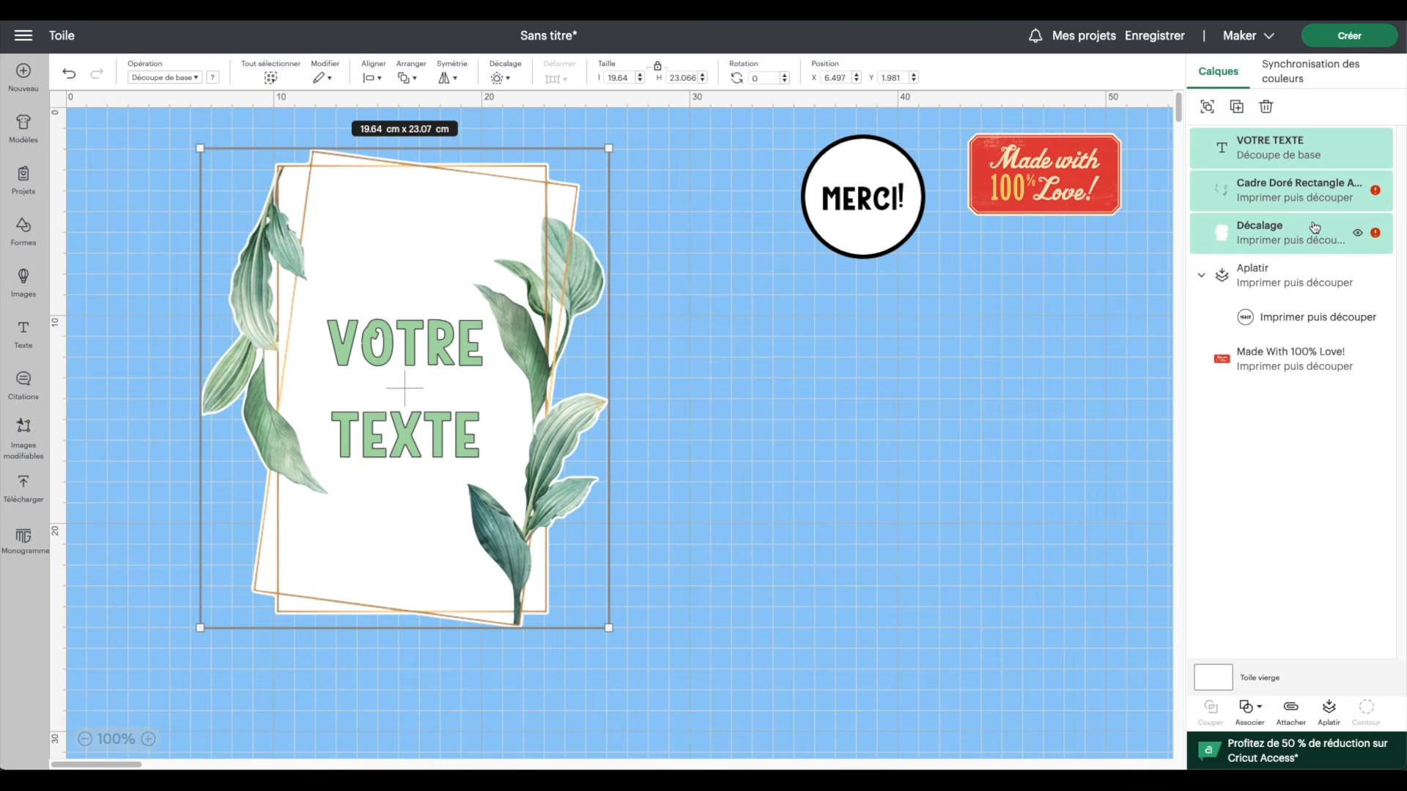
pyautogui.click(1326, 708)
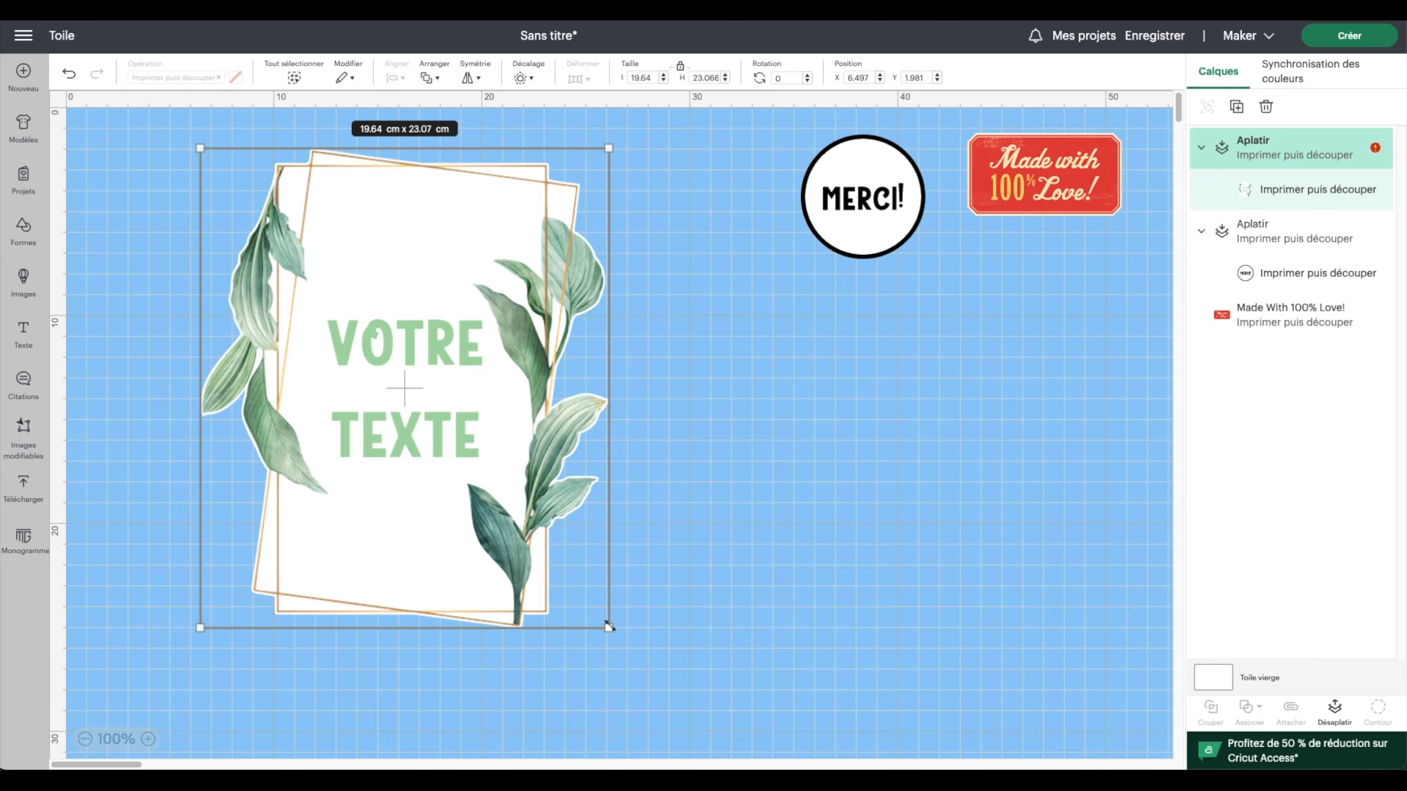
# - Scale the flattened "VOTRE TEXTE" design down to about 5.35 x 6.29 cm and place it beside the "MERCI!" circle
pyautogui.hotkey('ctrl', 'z')
pyautogui.click(1376, 149)
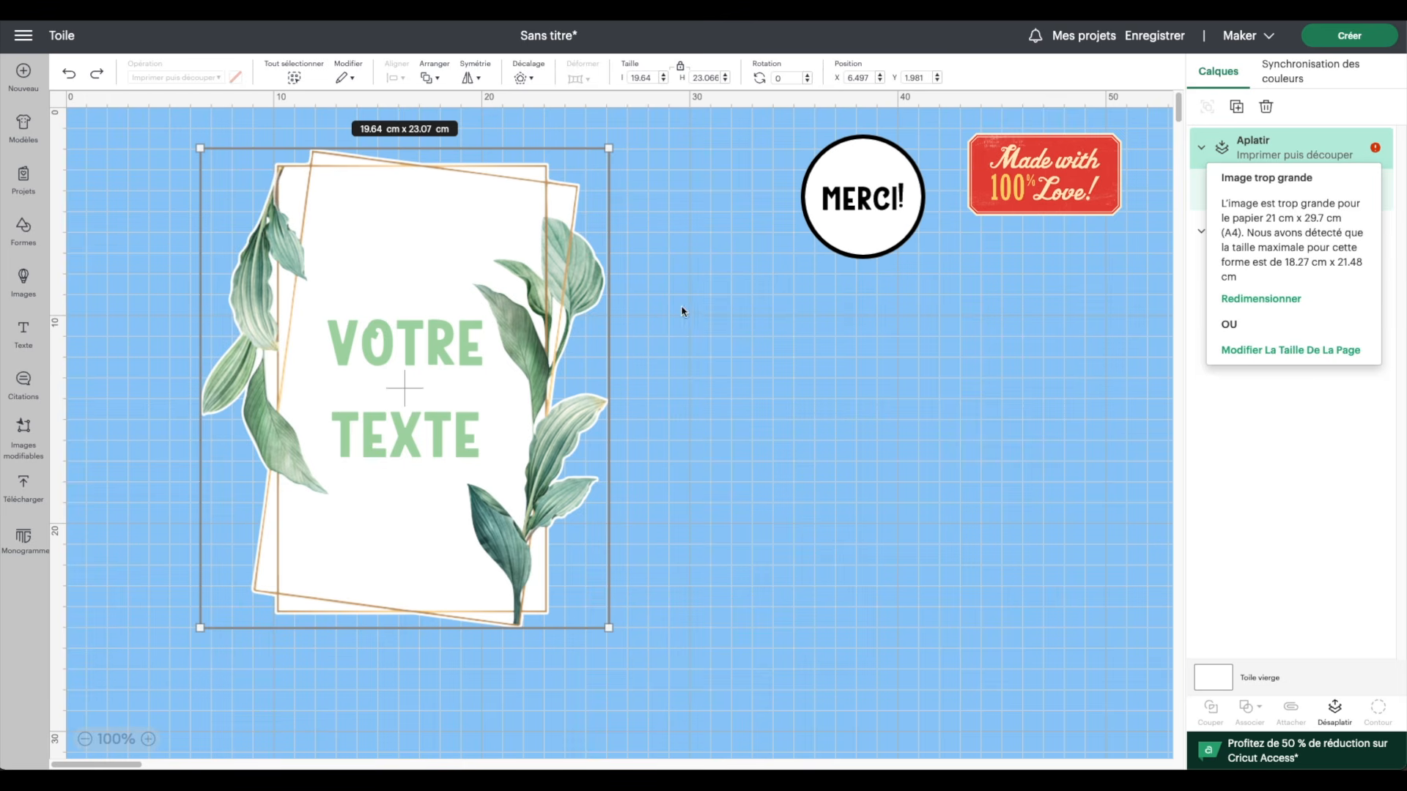
pyautogui.moveTo(608, 628); pyautogui.dragTo(313, 278)
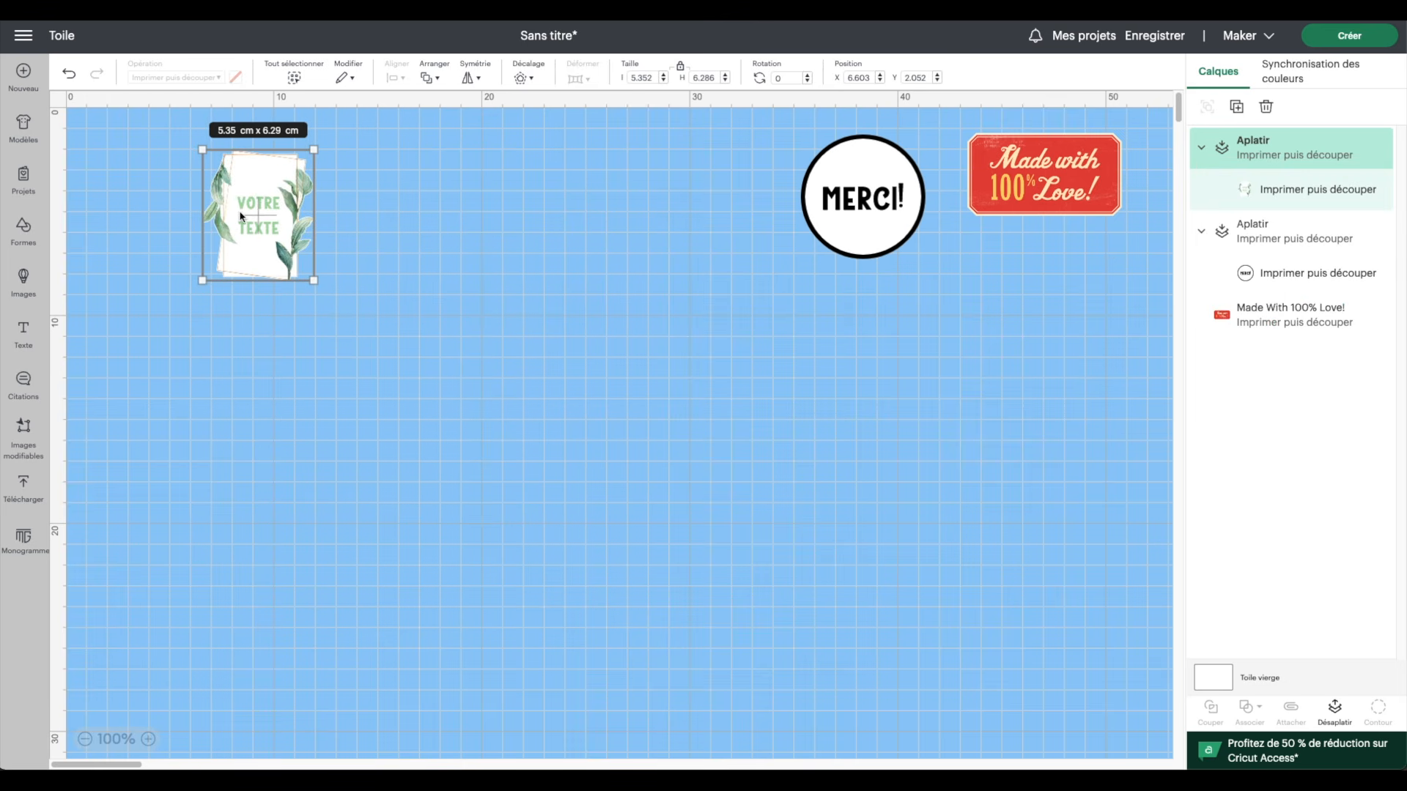
pyautogui.moveTo(241, 216); pyautogui.dragTo(685, 204)
# - Upload the image file Pomme rouge.jpg from the Imprimer découper folder as a complex image
pyautogui.click(22, 485)
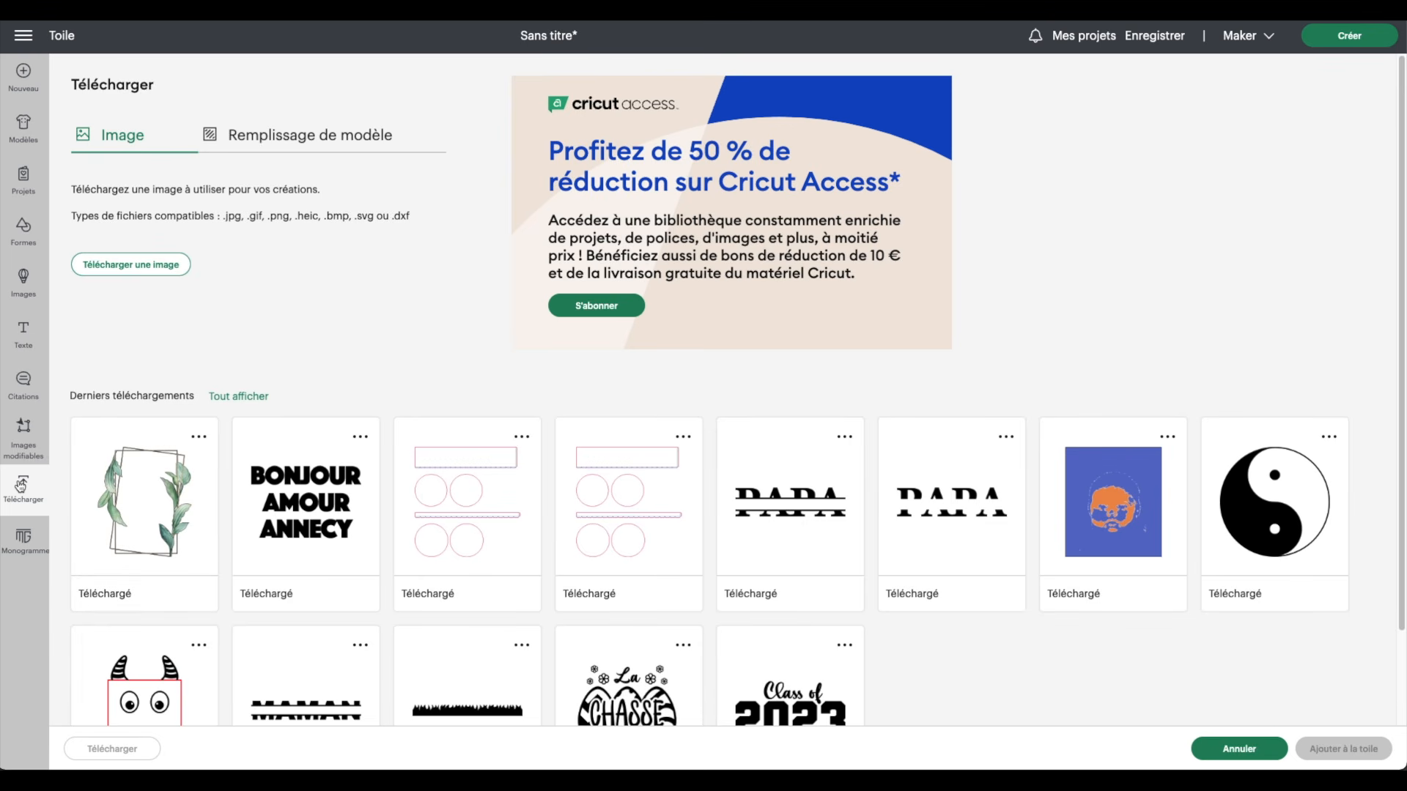
pyautogui.click(135, 266)
pyautogui.click(728, 342)
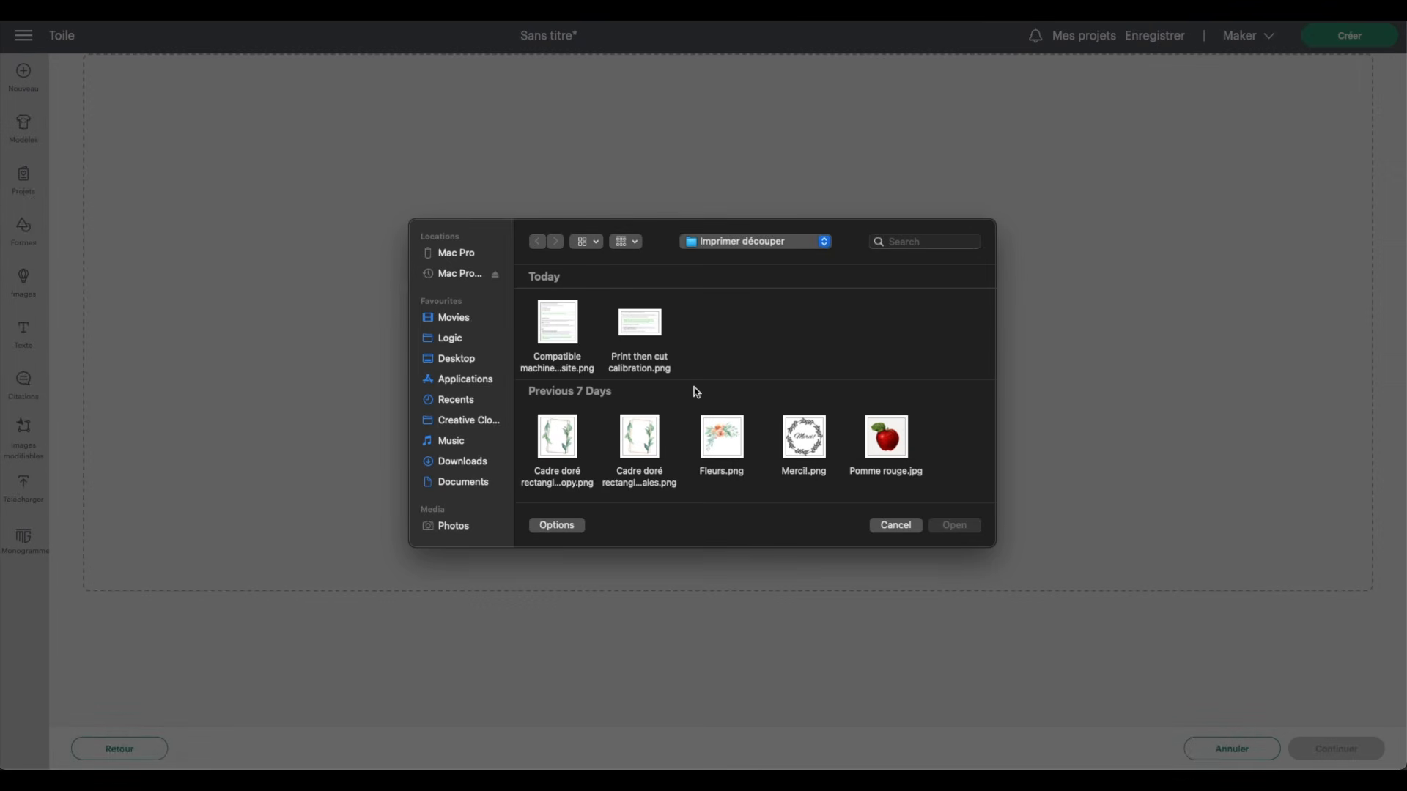
pyautogui.click(891, 442)
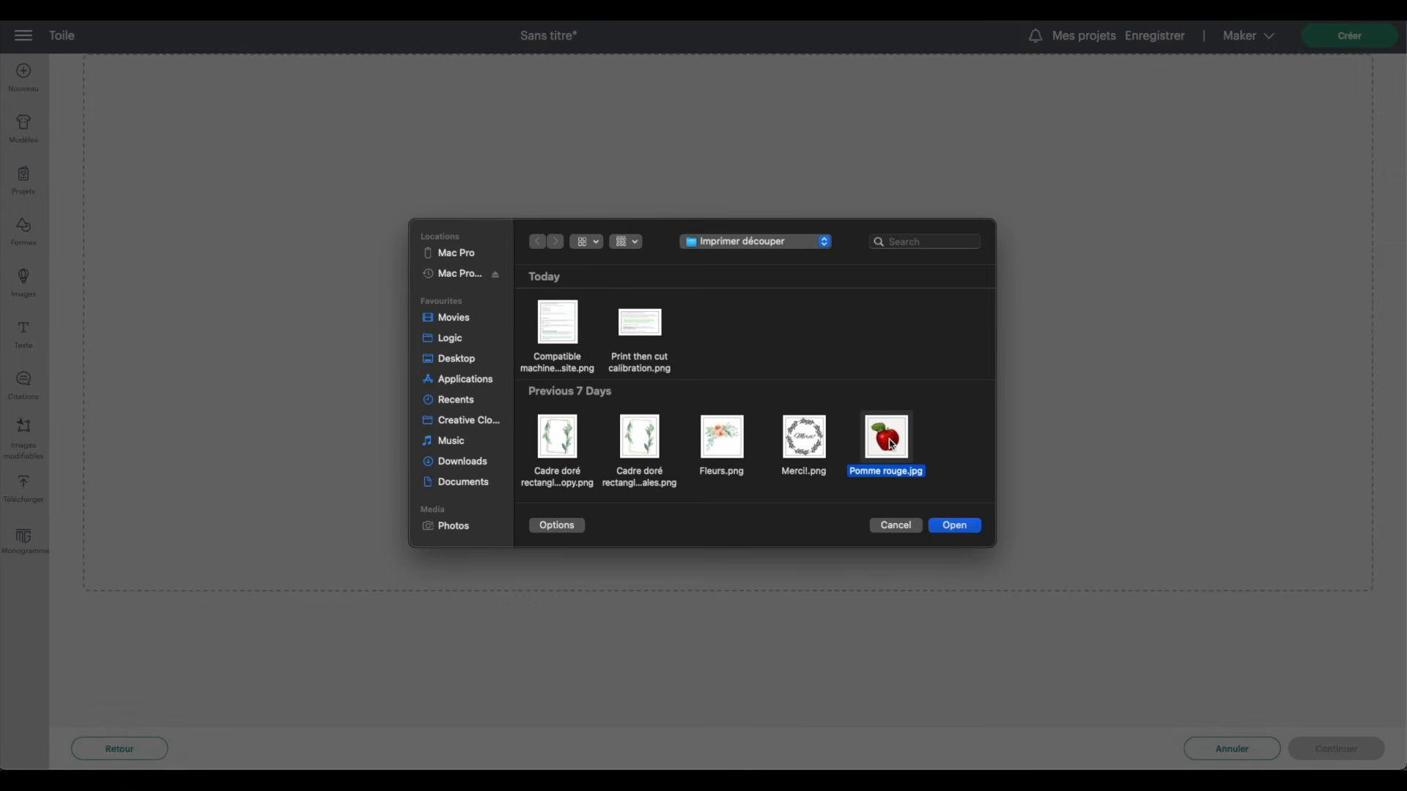
pyautogui.click(955, 524)
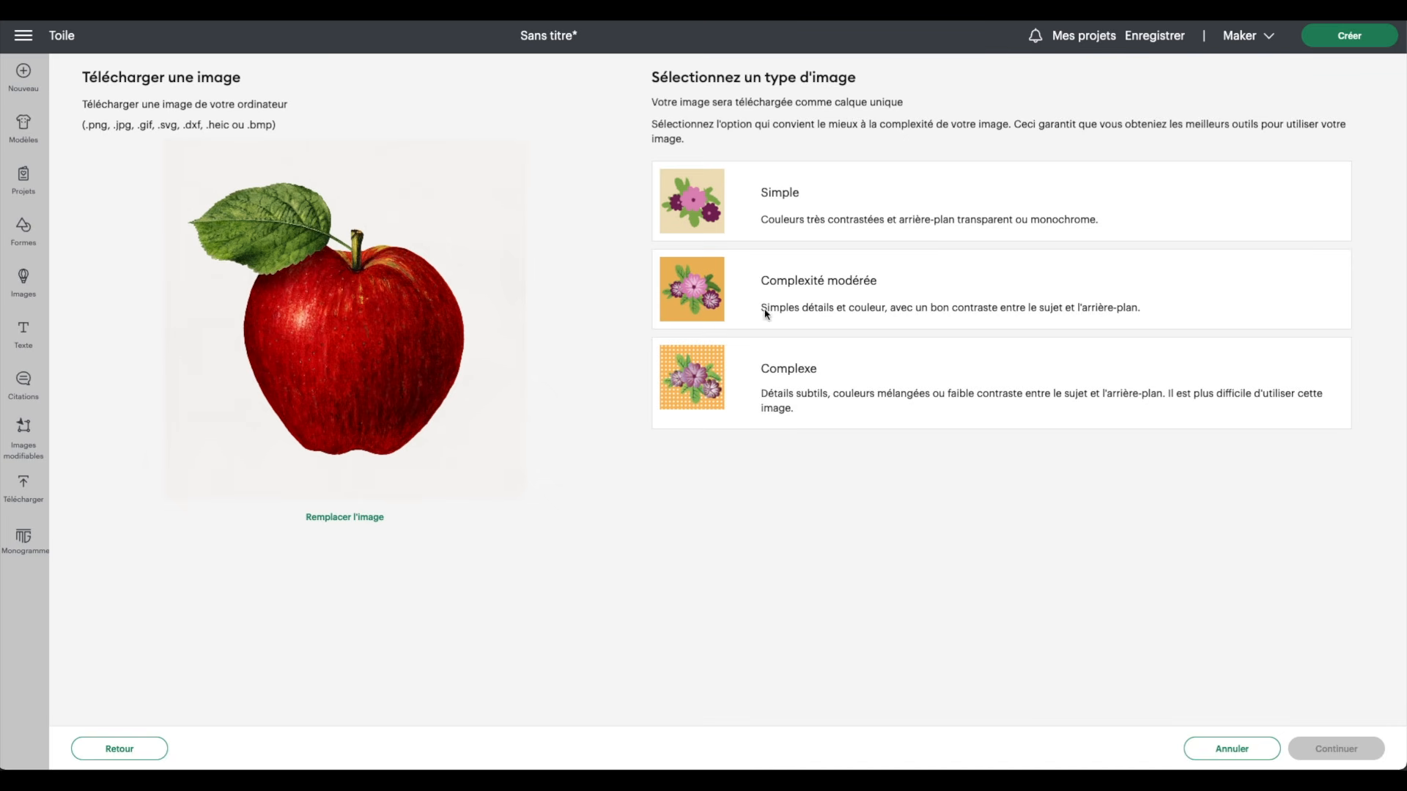
pyautogui.click(820, 382)
pyautogui.click(1335, 746)
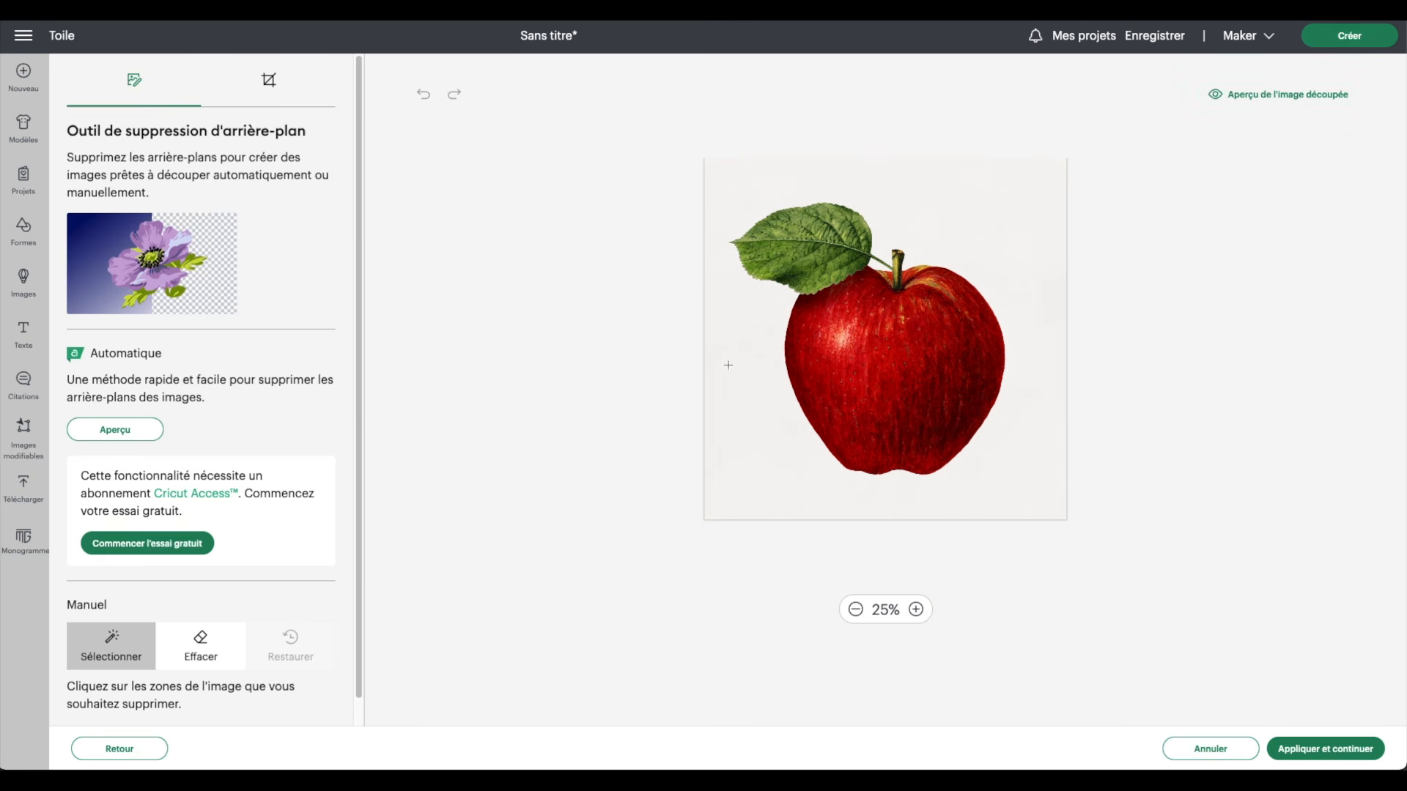
# - Remove the light background around the apple and compare the cut image preview before and after
pyautogui.click(1311, 95)
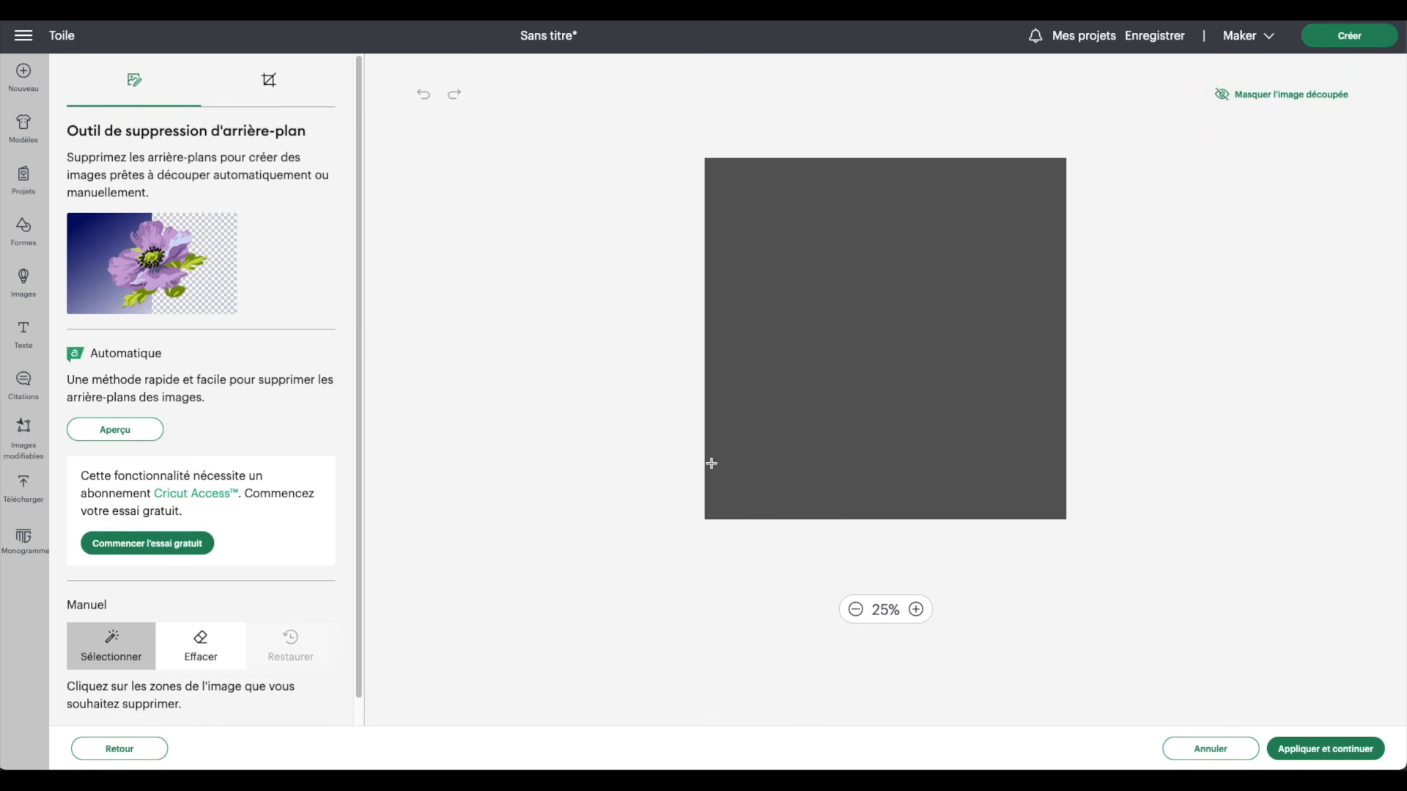
pyautogui.click(1330, 98)
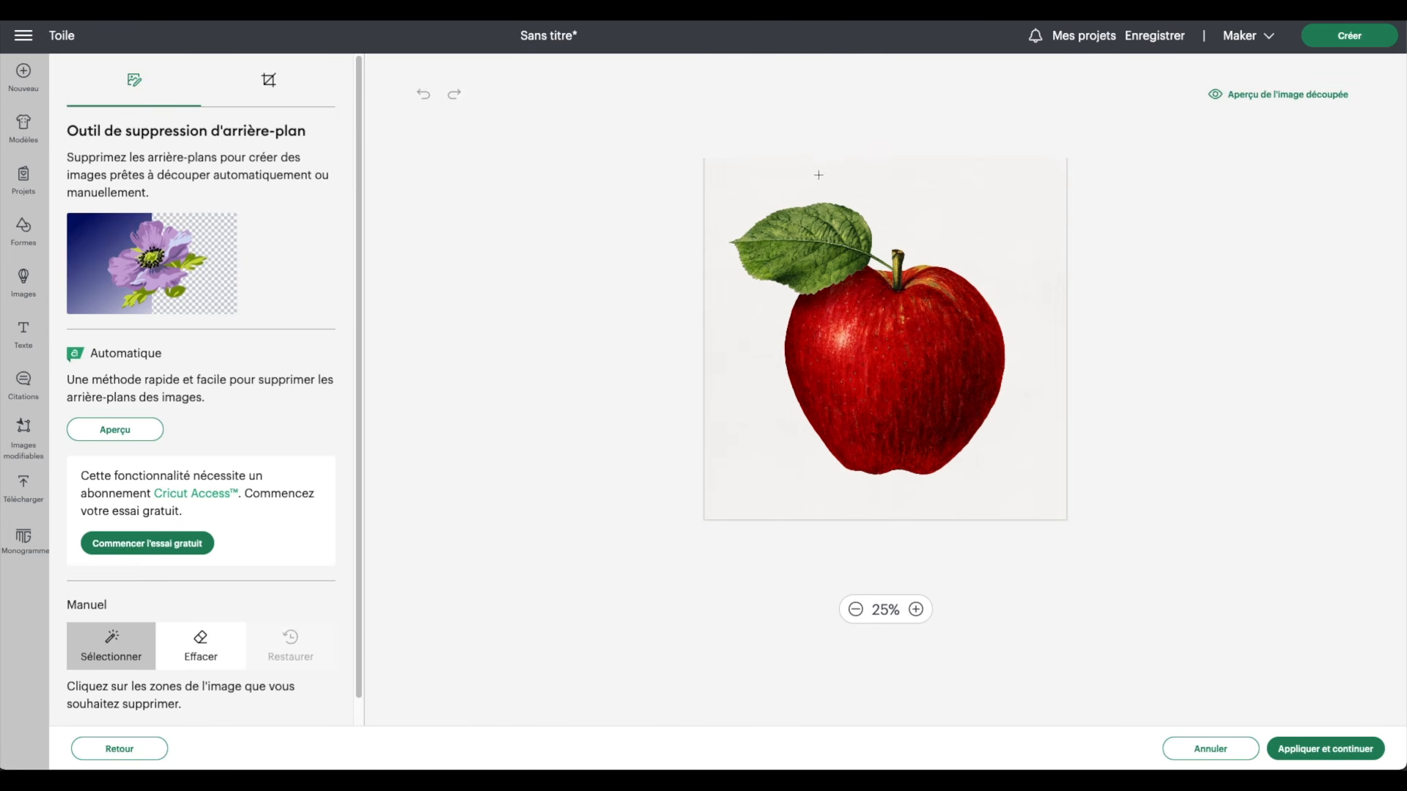
pyautogui.click(957, 211)
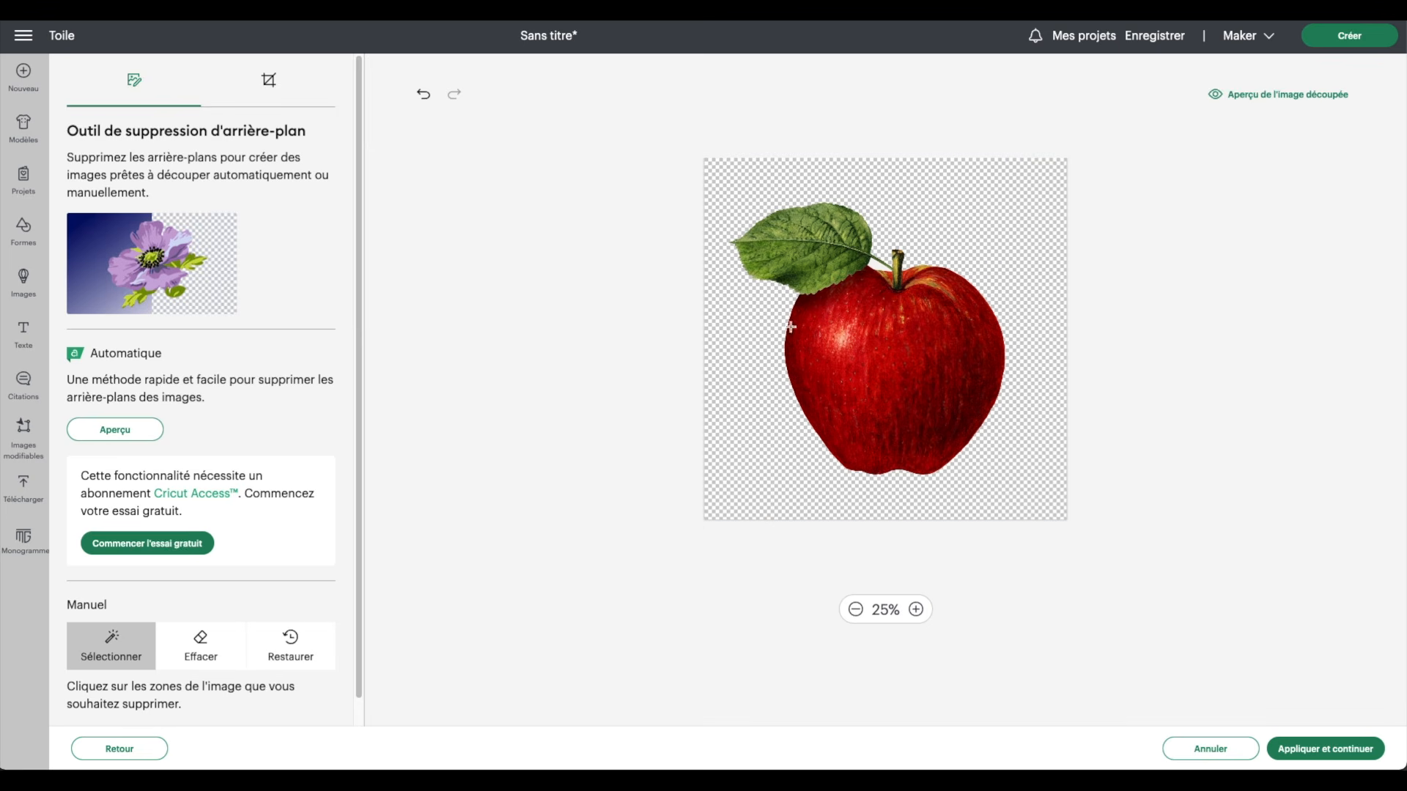
pyautogui.click(1277, 98)
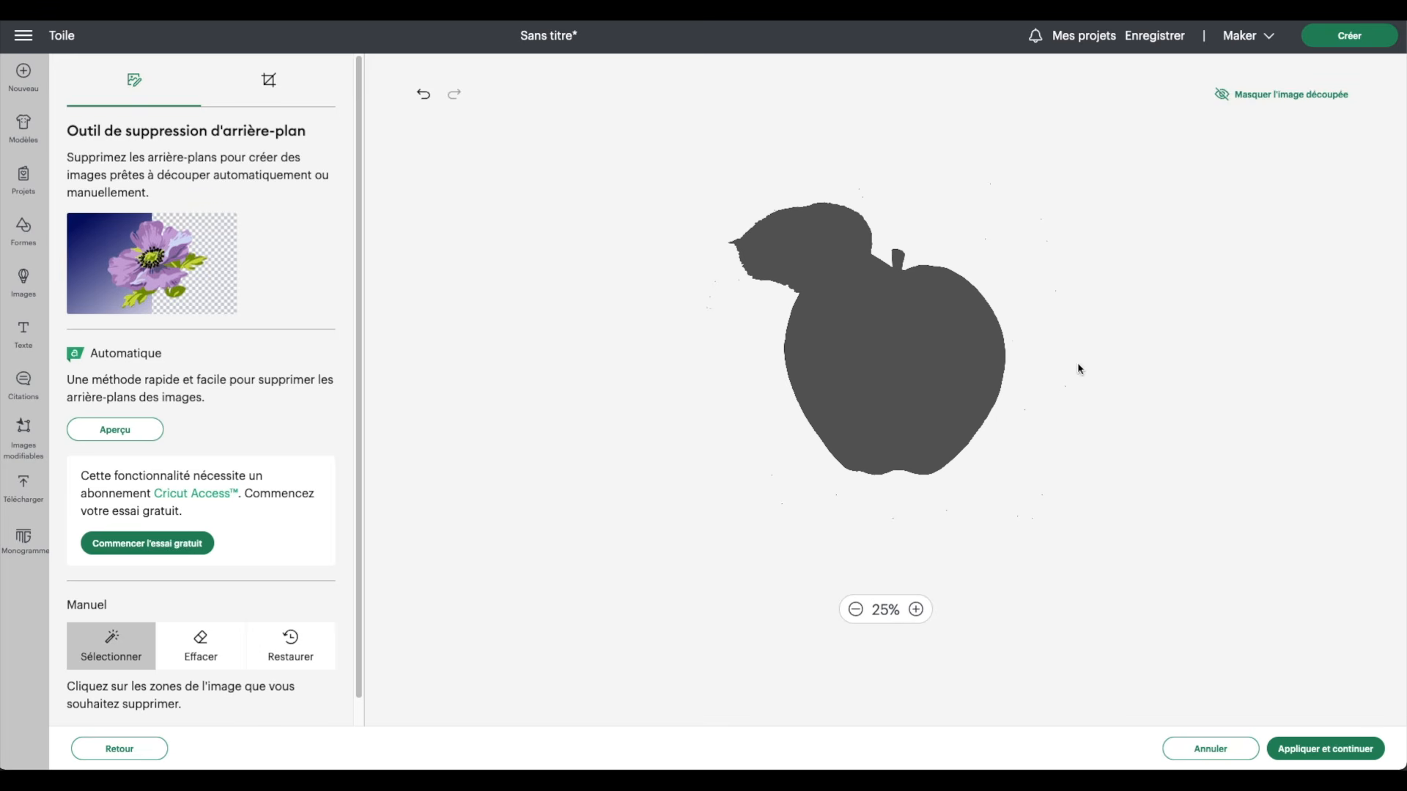
pyautogui.click(1297, 98)
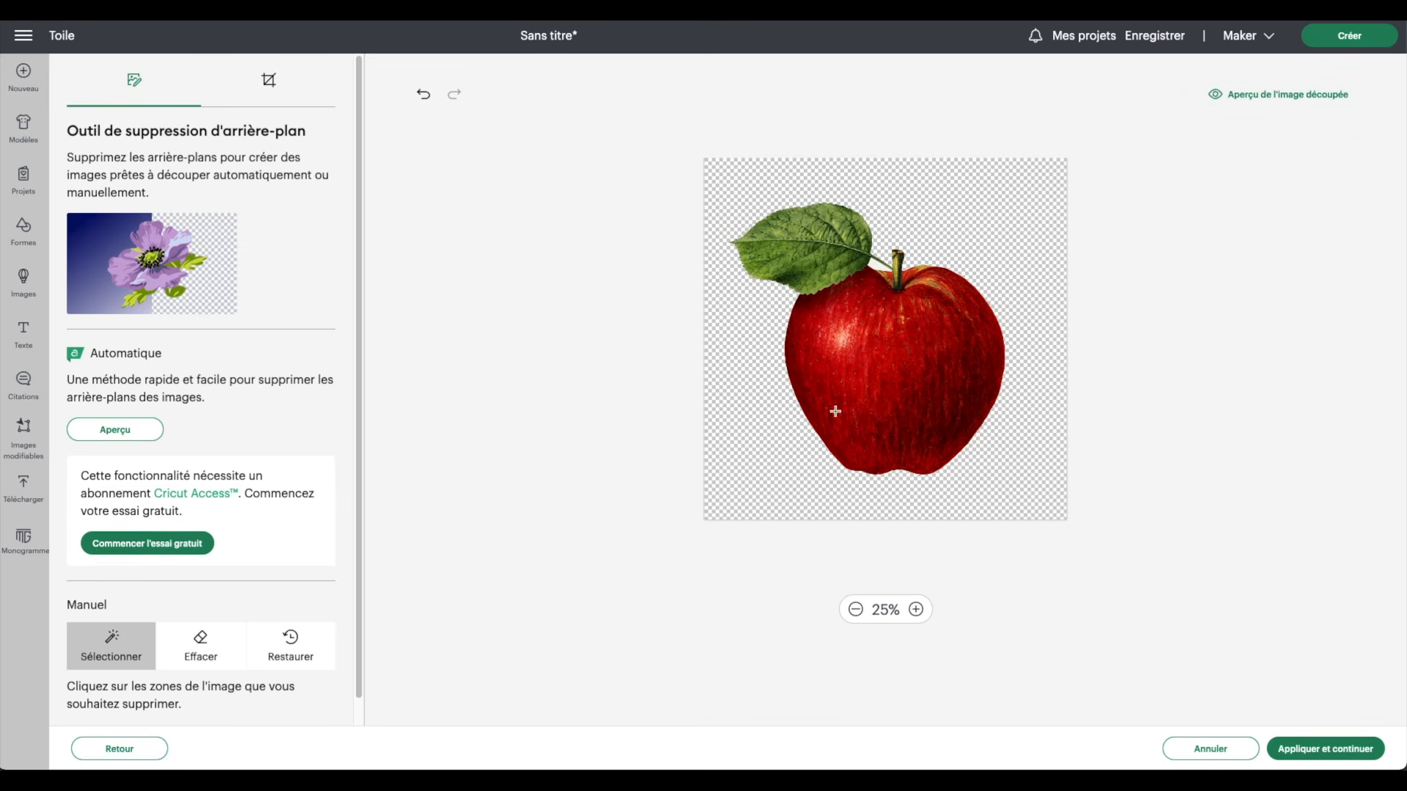
# - Erase the leftover specks around the apple with an eraser size of 100, checking them in the cut image preview
pyautogui.scroll(1, 836, 411)
pyautogui.scroll(-1, 253, 443)
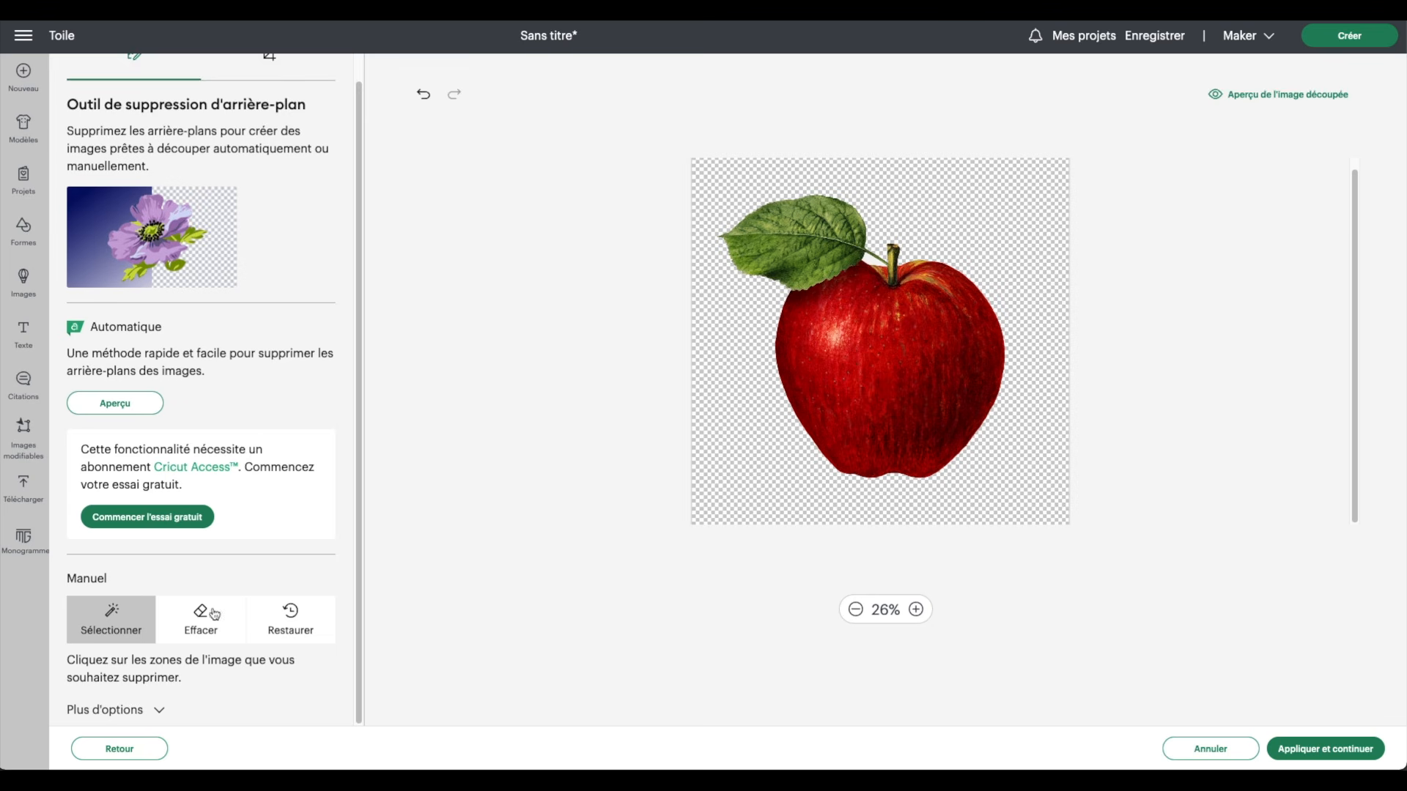
pyautogui.click(192, 629)
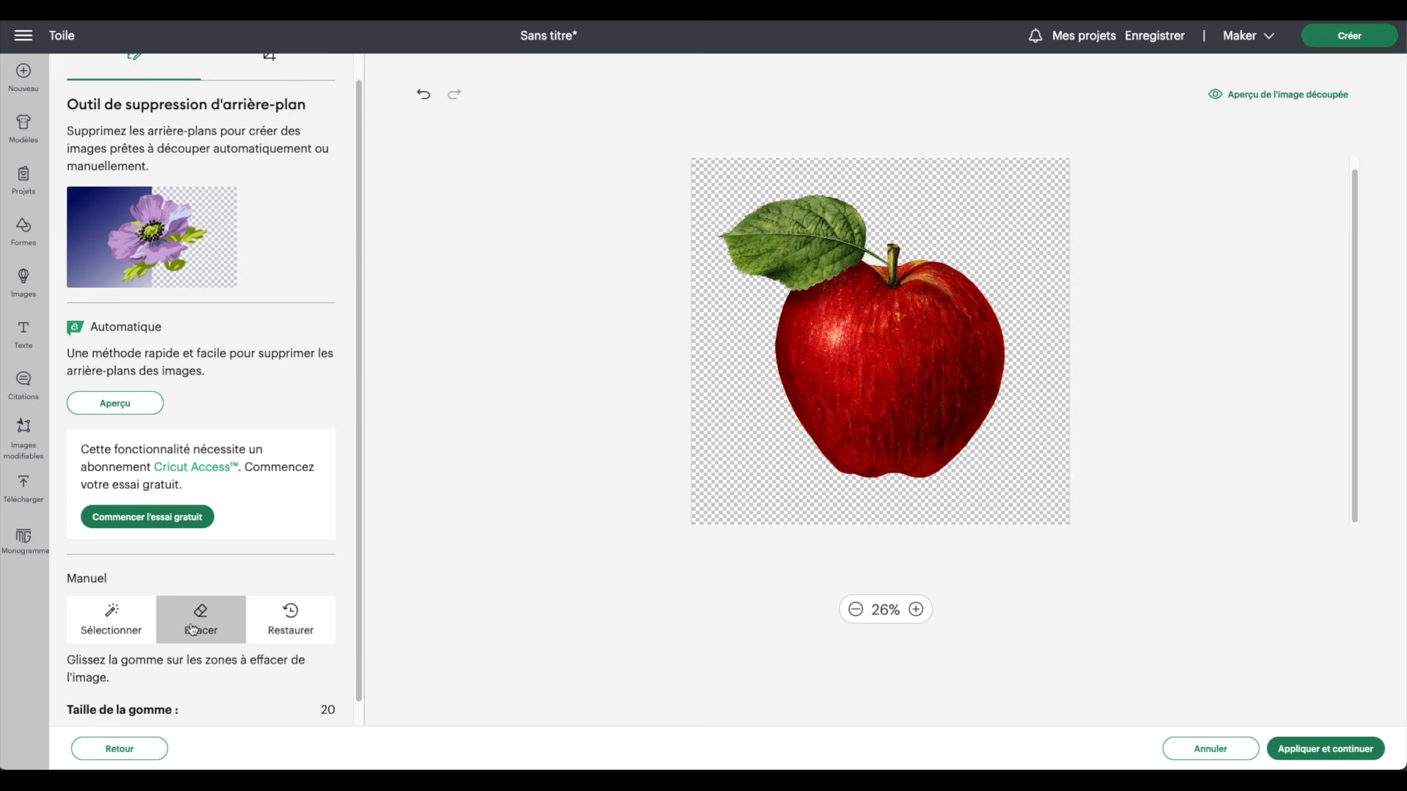
pyautogui.scroll(-1, 201, 652)
pyautogui.moveTo(123, 709); pyautogui.dragTo(269, 709)
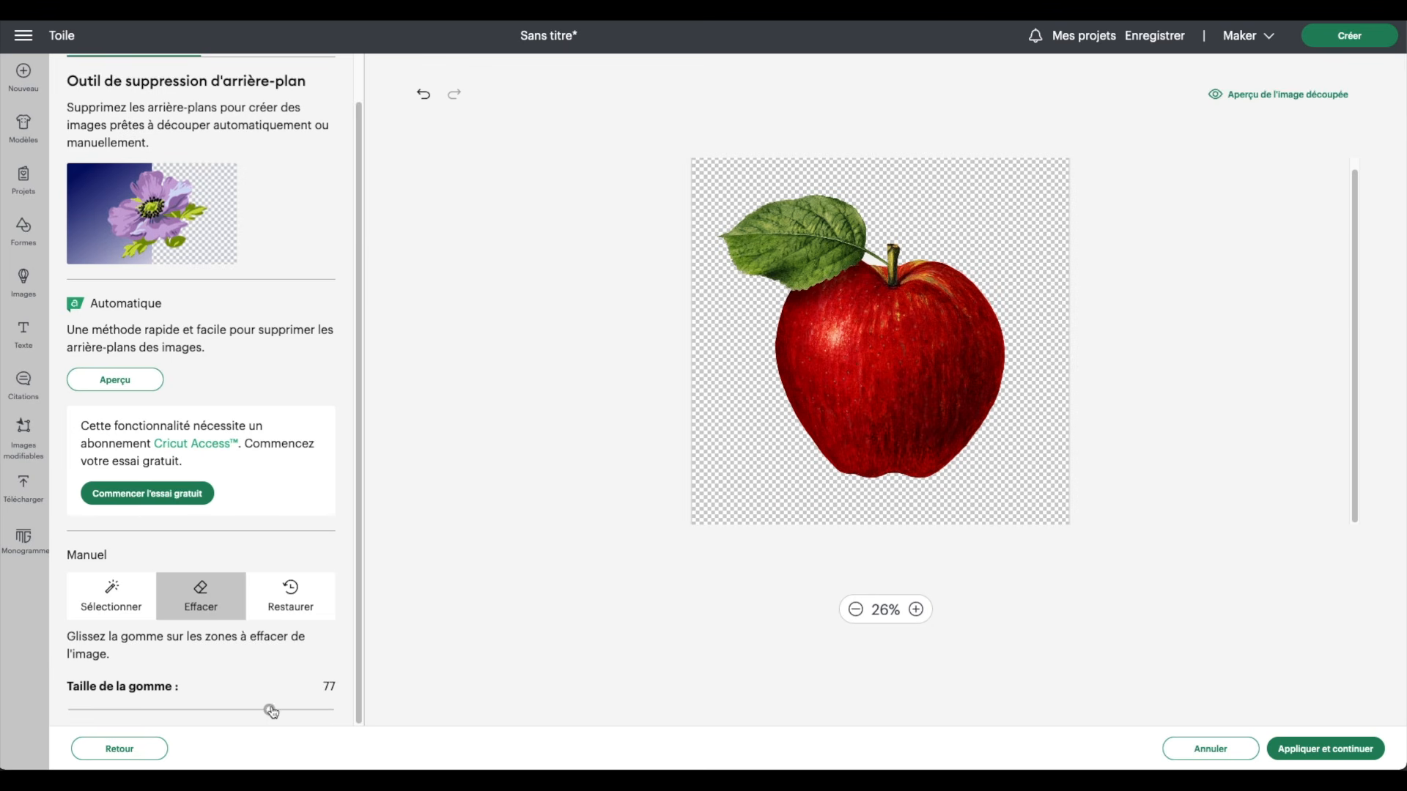
pyautogui.moveTo(270, 711); pyautogui.dragTo(355, 716)
pyautogui.click(1316, 97)
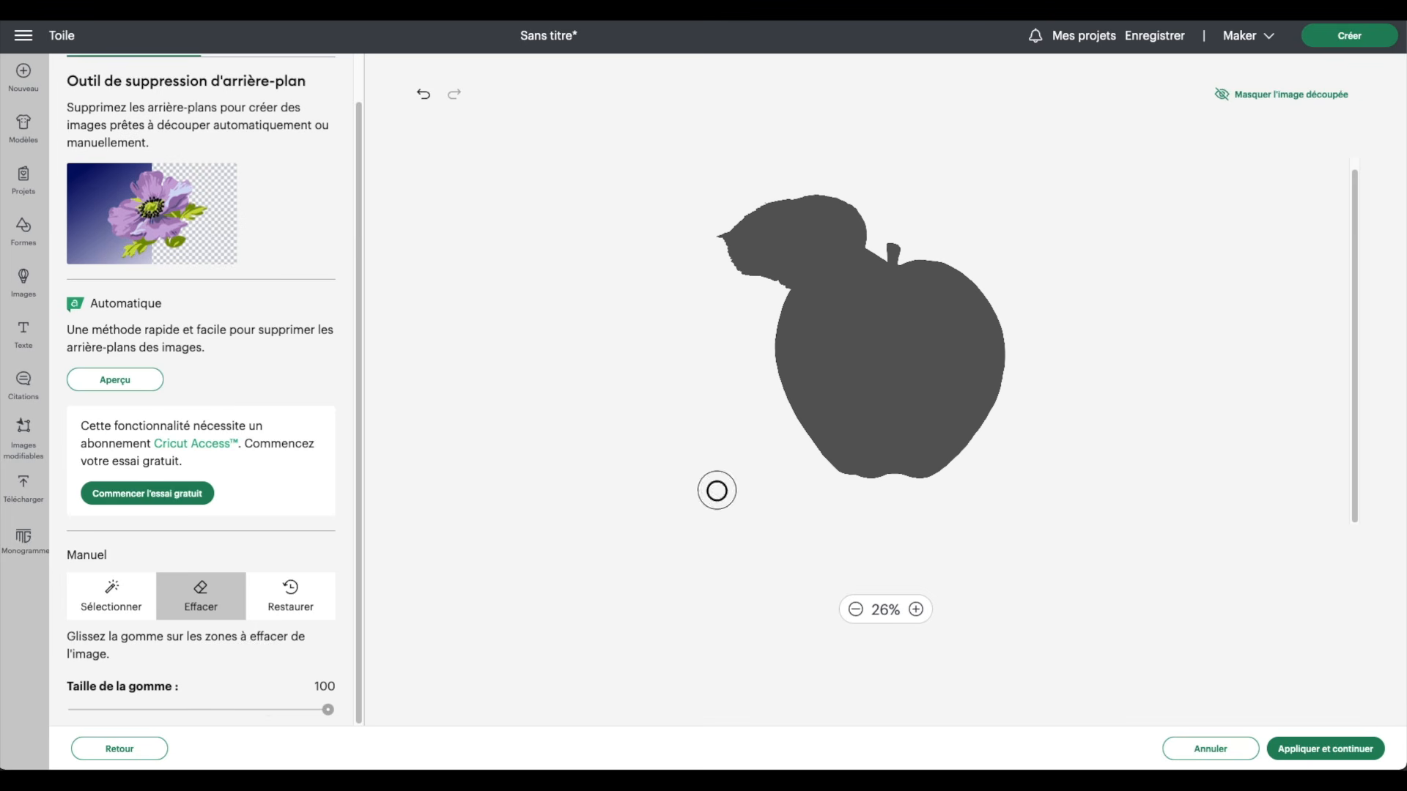
pyautogui.click(1290, 94)
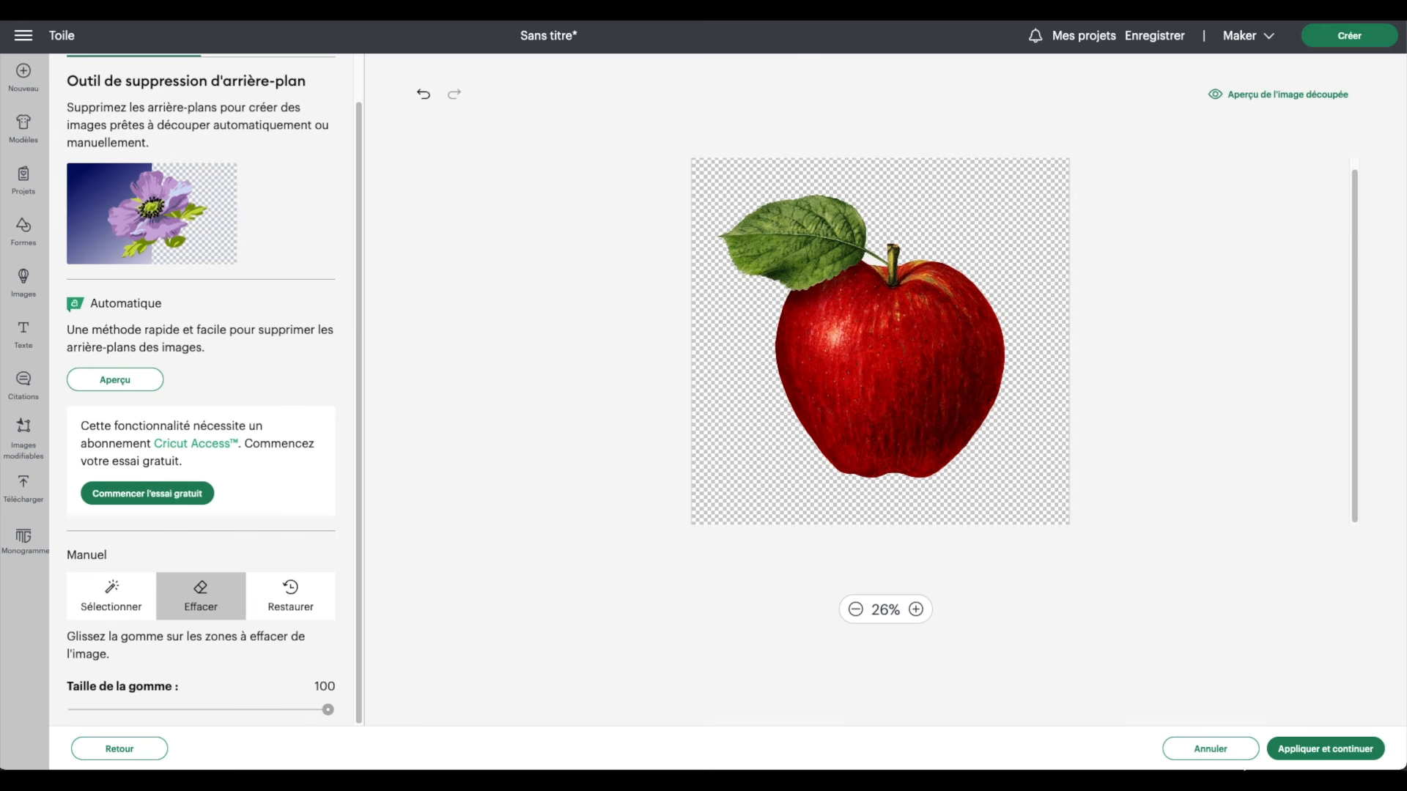
# - Save the cleaned apple as a print-then-cut image named "Pomme rouge" and add it to the canvas
pyautogui.click(1346, 756)
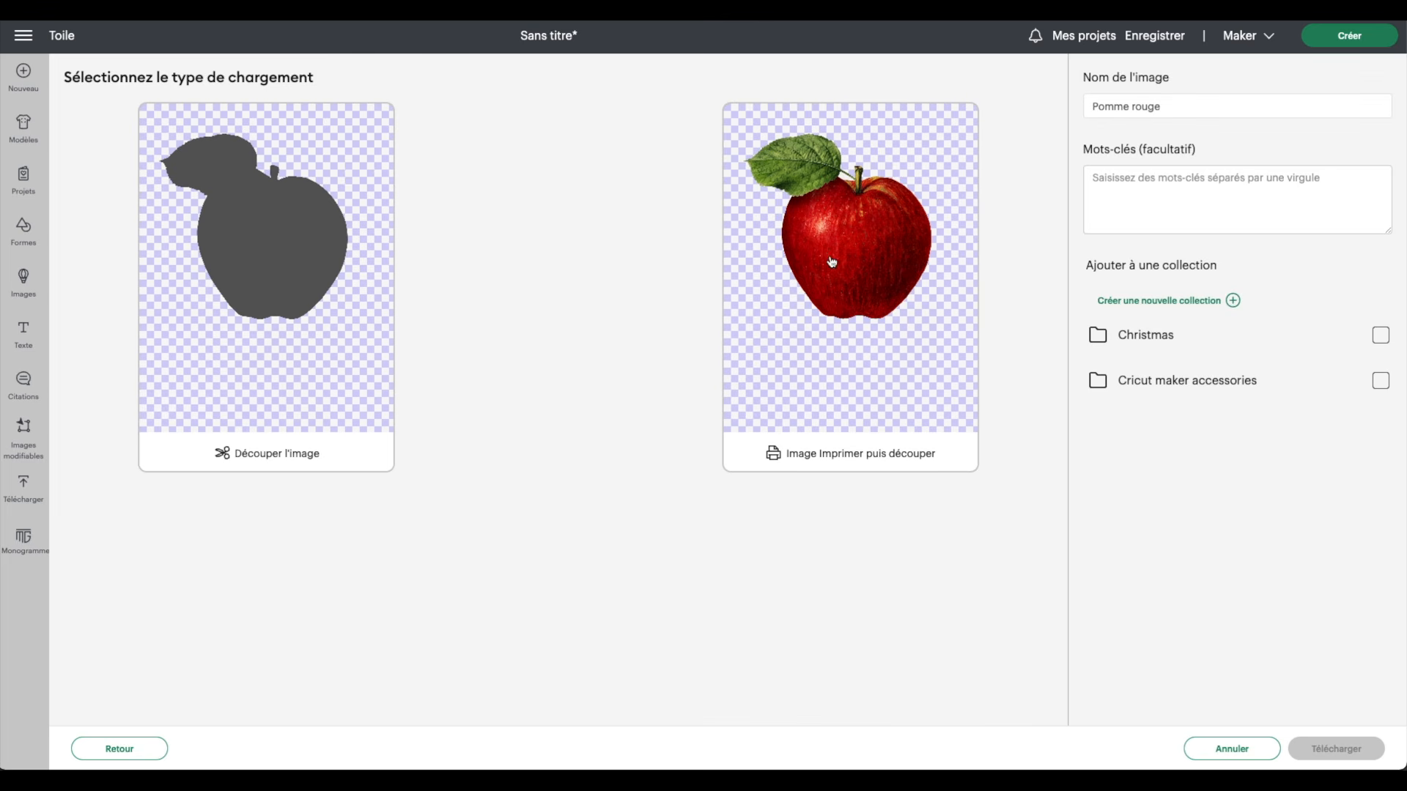
pyautogui.click(870, 249)
pyautogui.click(1335, 753)
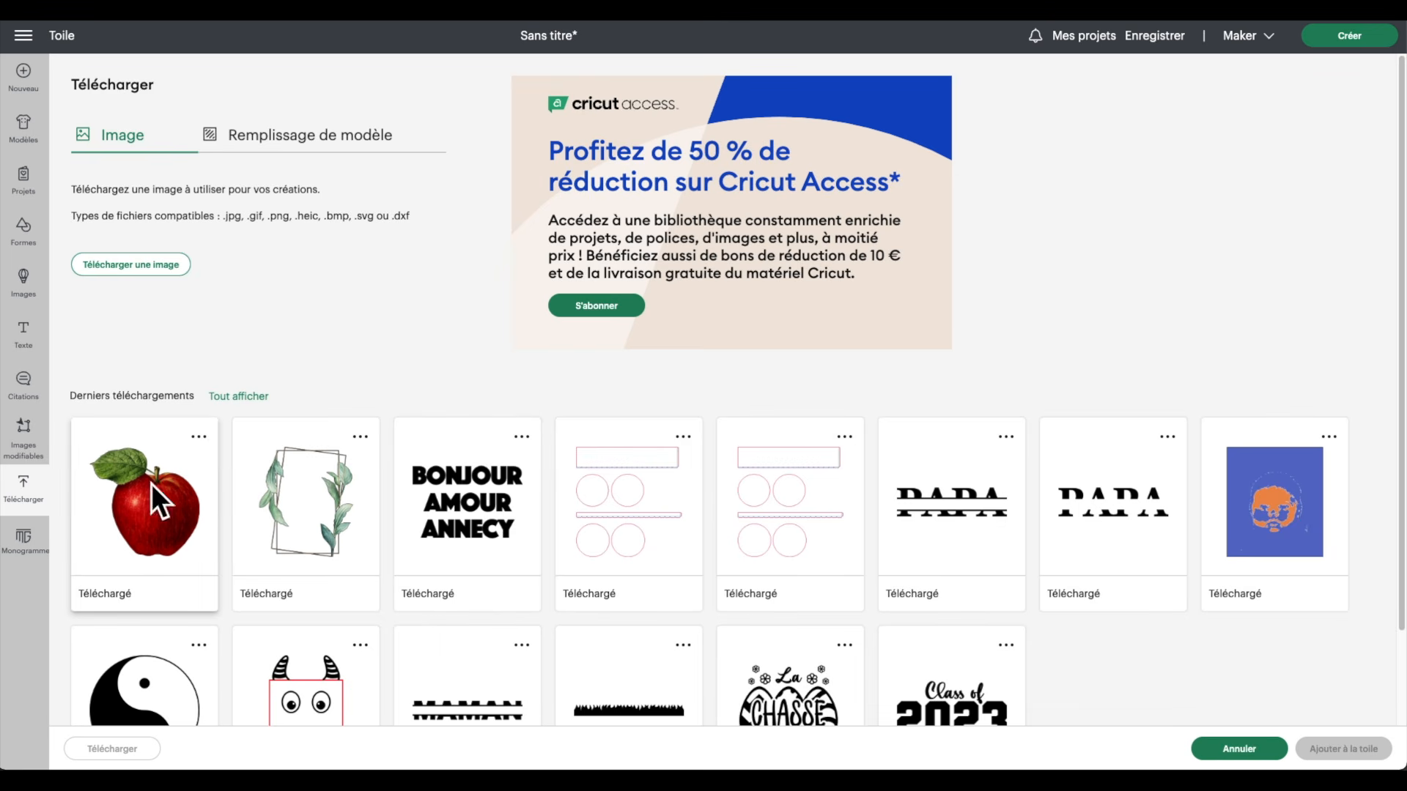
pyautogui.click(154, 489)
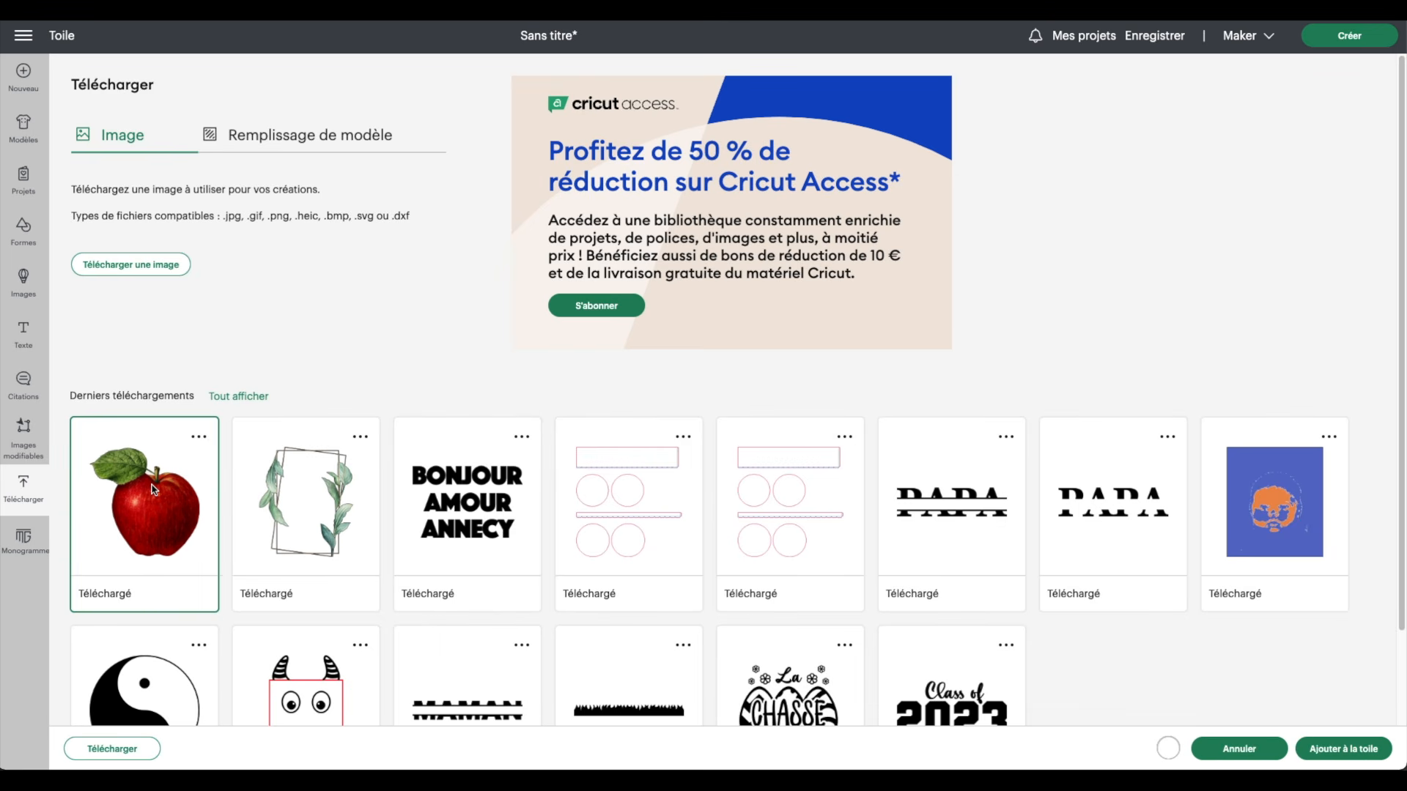
pyautogui.click(1348, 749)
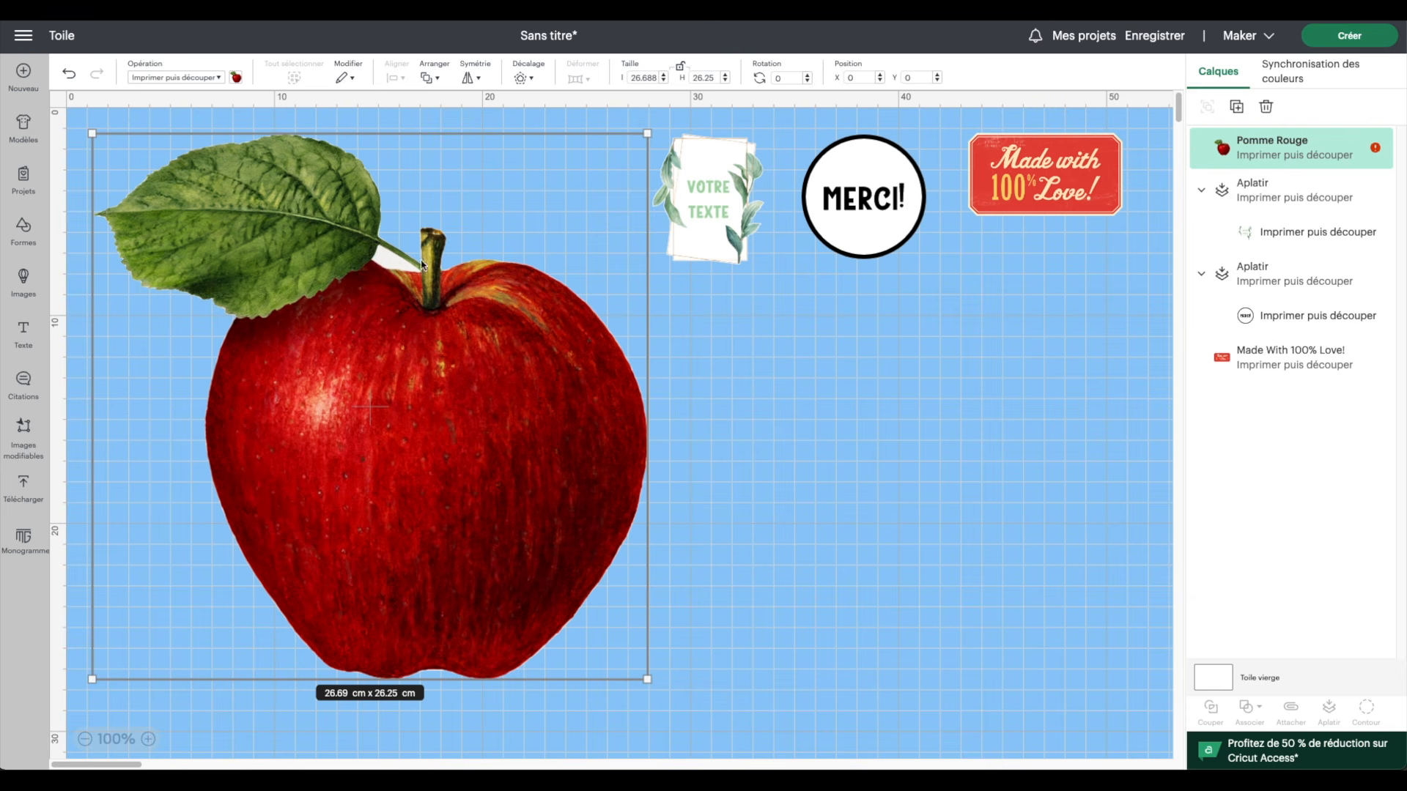
# - Scale the apple down to about 5.8 x 5.71 cm and place it beside the "VOTRE TEXTE" design
pyautogui.scroll(-2, 402, 364)
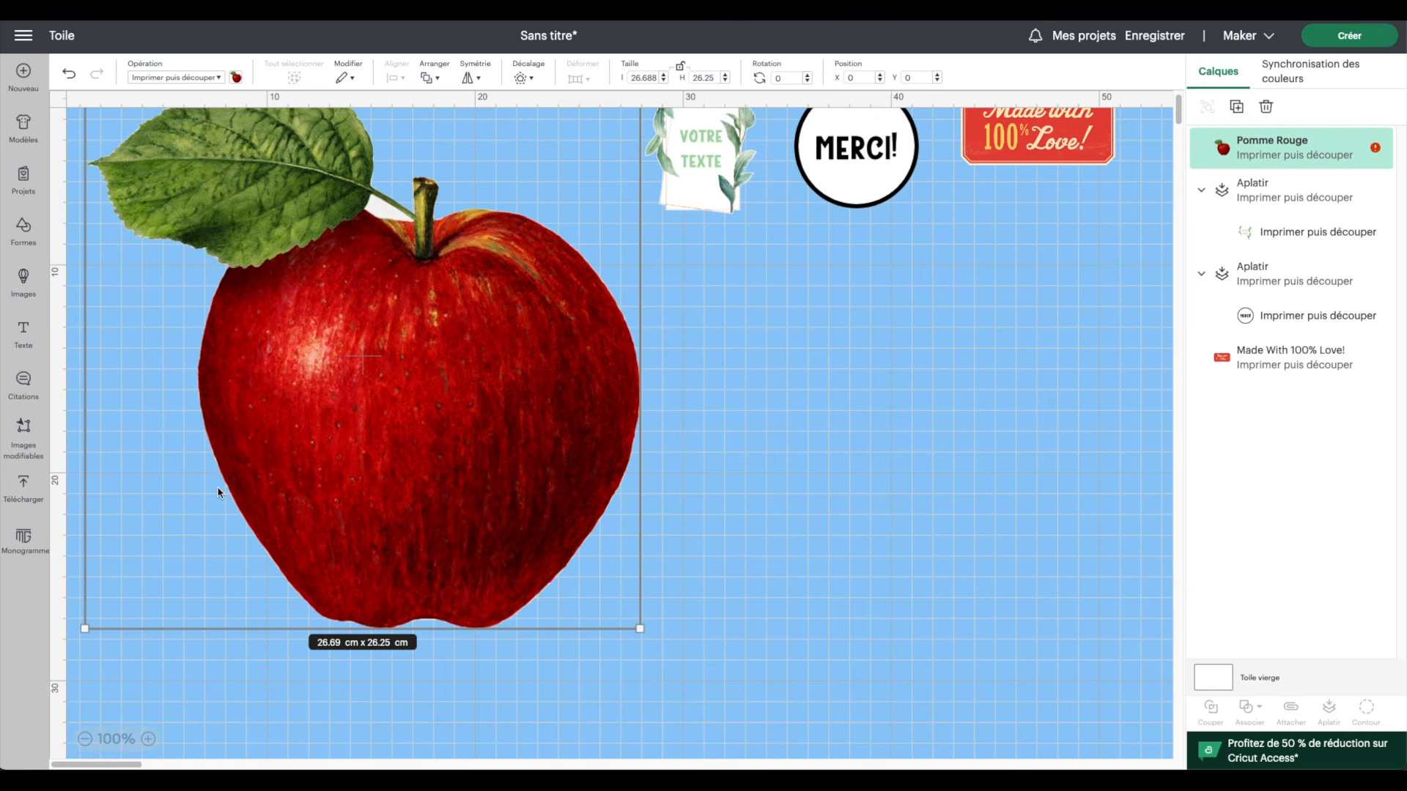
pyautogui.scroll(2, 230, 278)
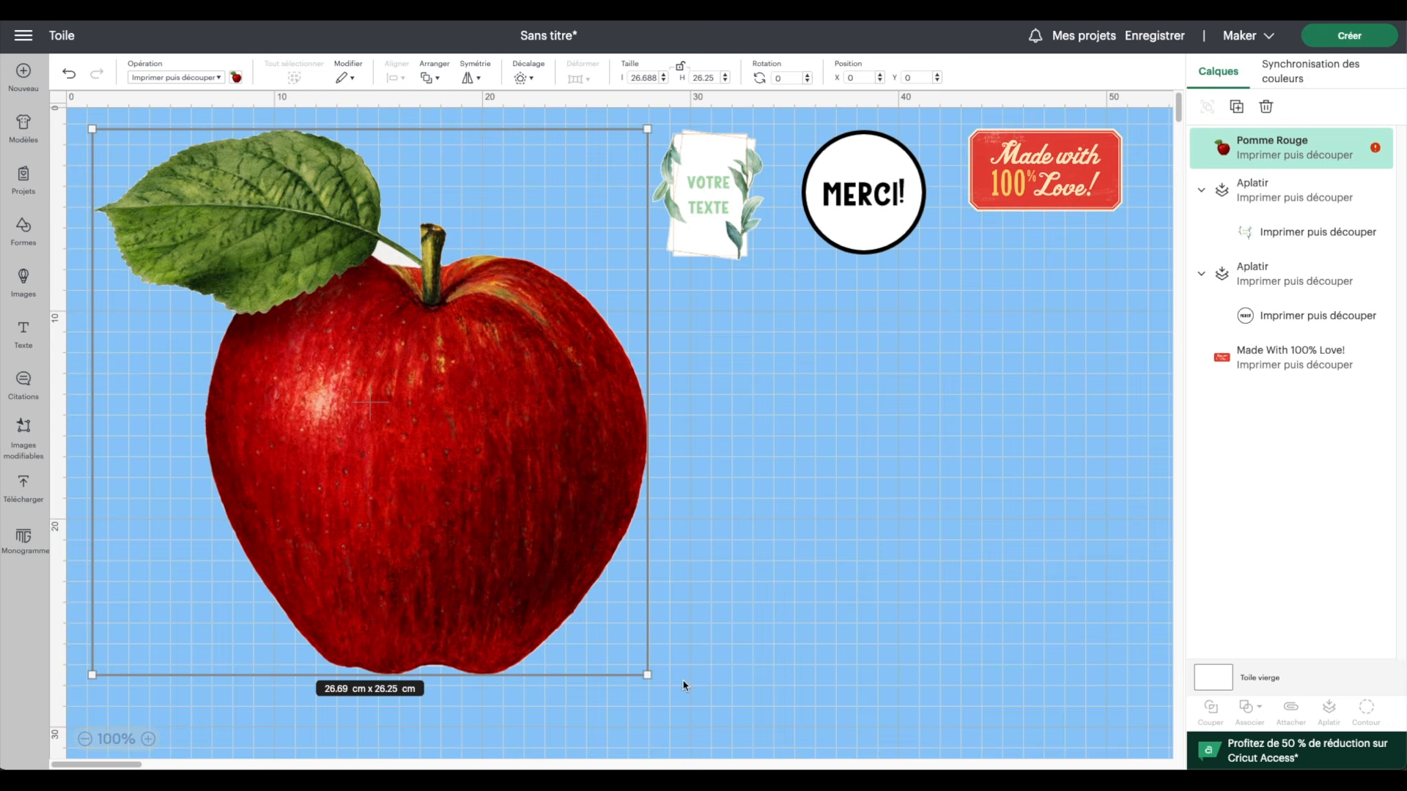
pyautogui.moveTo(645, 675); pyautogui.dragTo(213, 248)
pyautogui.moveTo(161, 197); pyautogui.dragTo(575, 234)
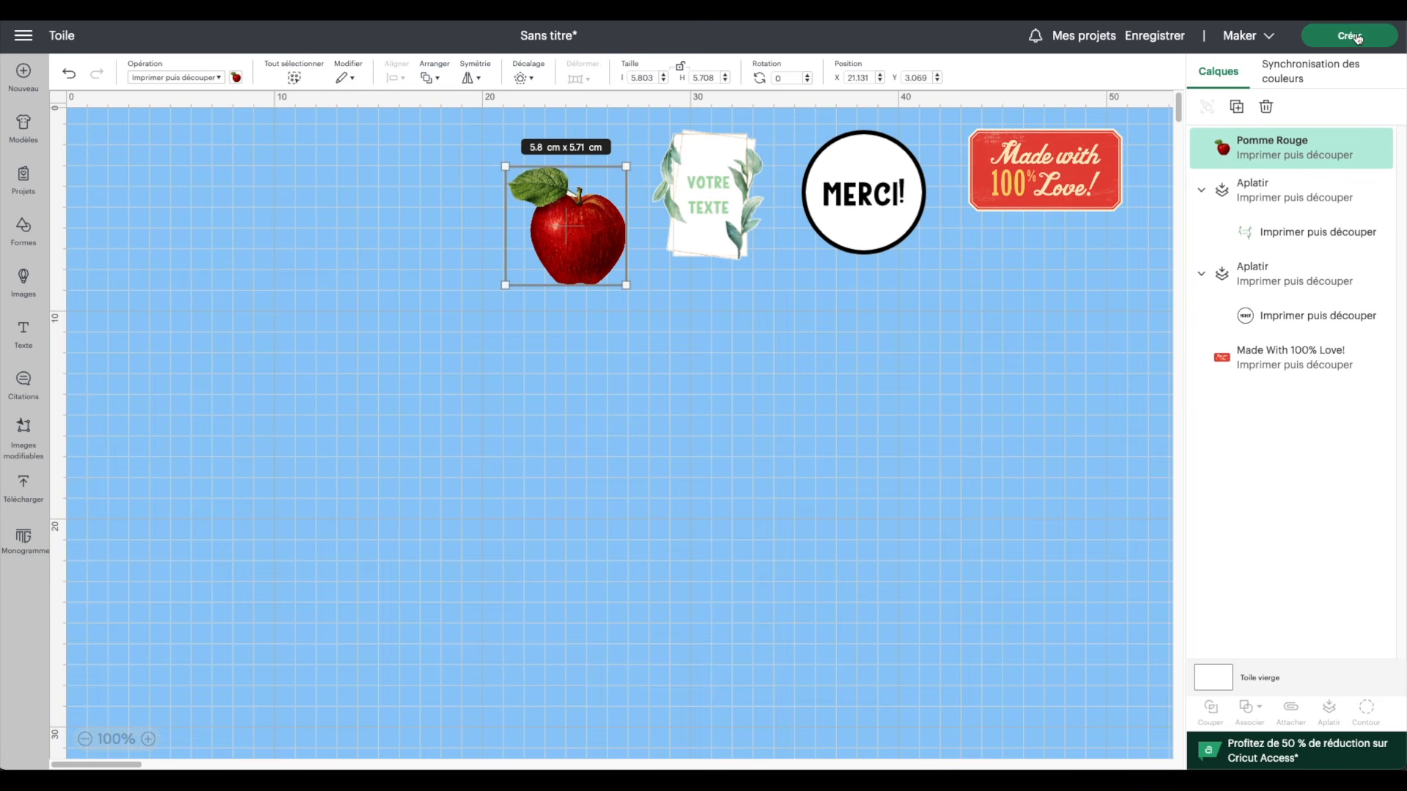
pyautogui.click(307, 429)
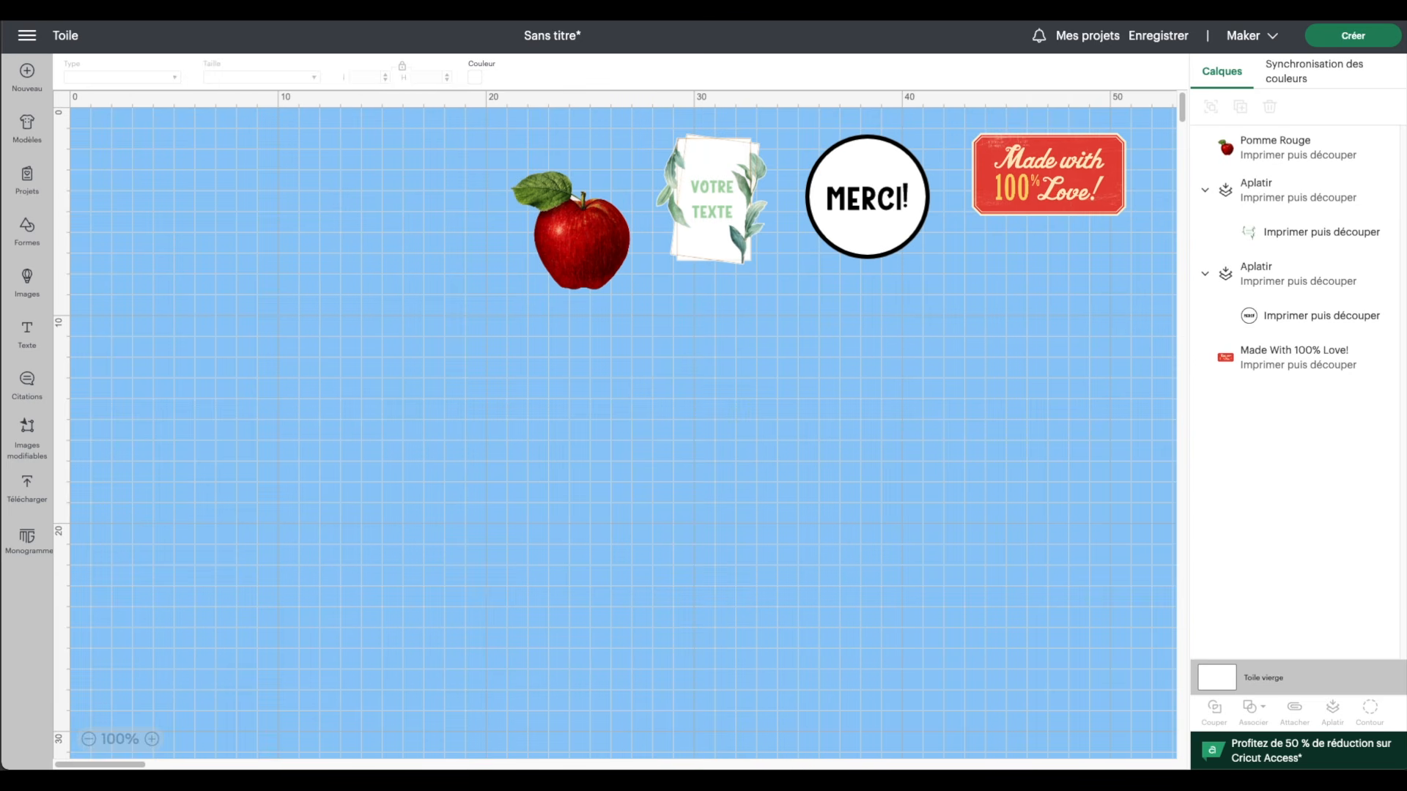
# - Filter the image library to free images and look over the recently uploaded images
pyautogui.click(50, 290)
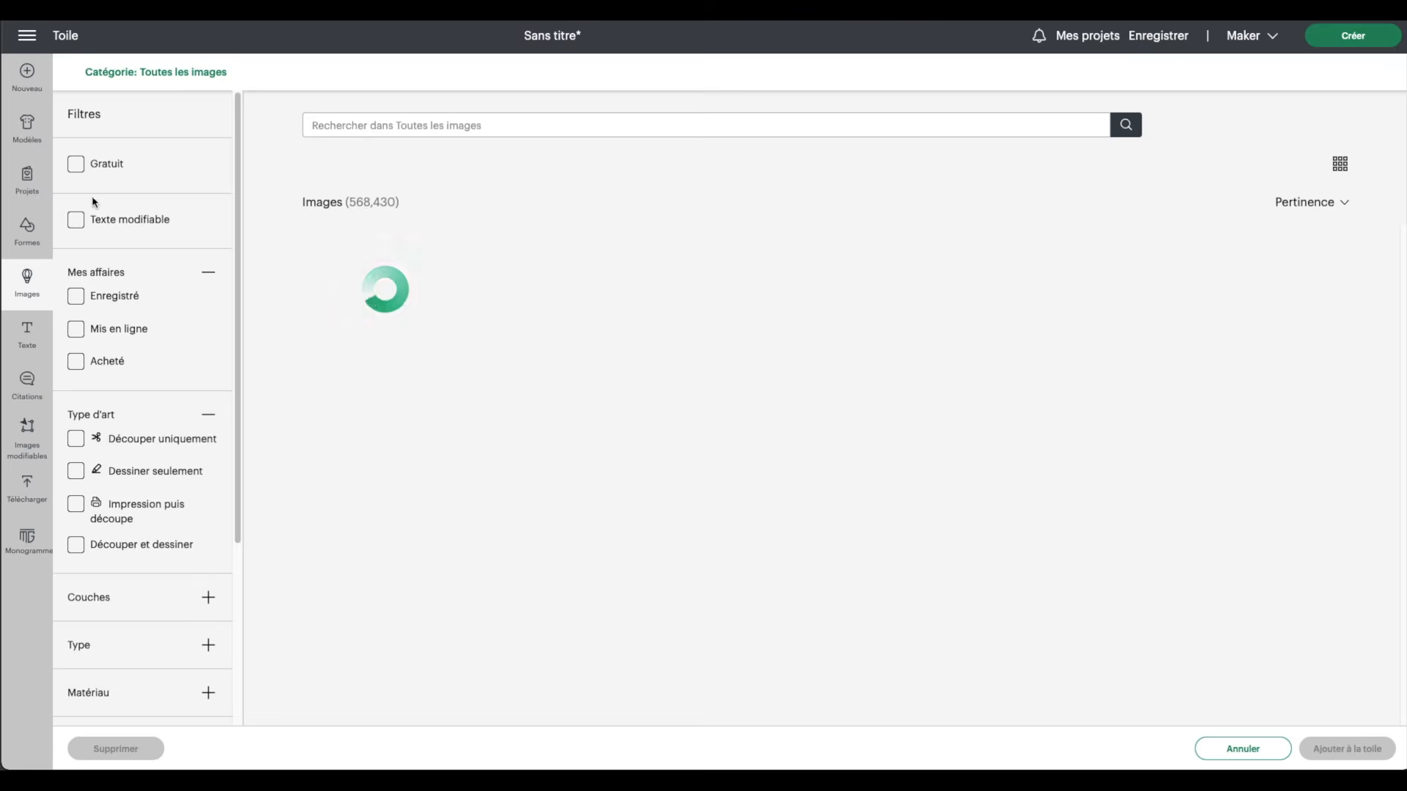
pyautogui.click(77, 164)
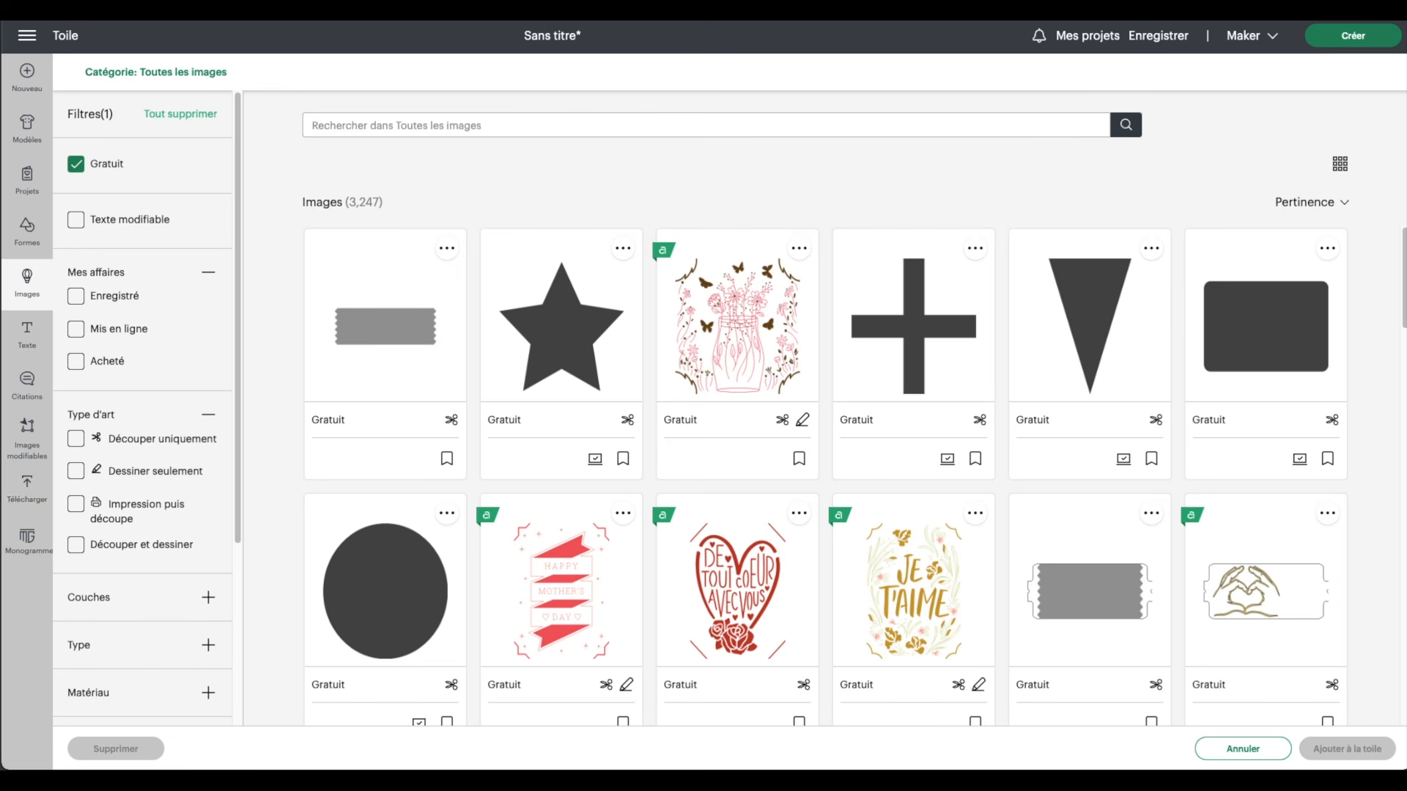
pyautogui.click(17, 495)
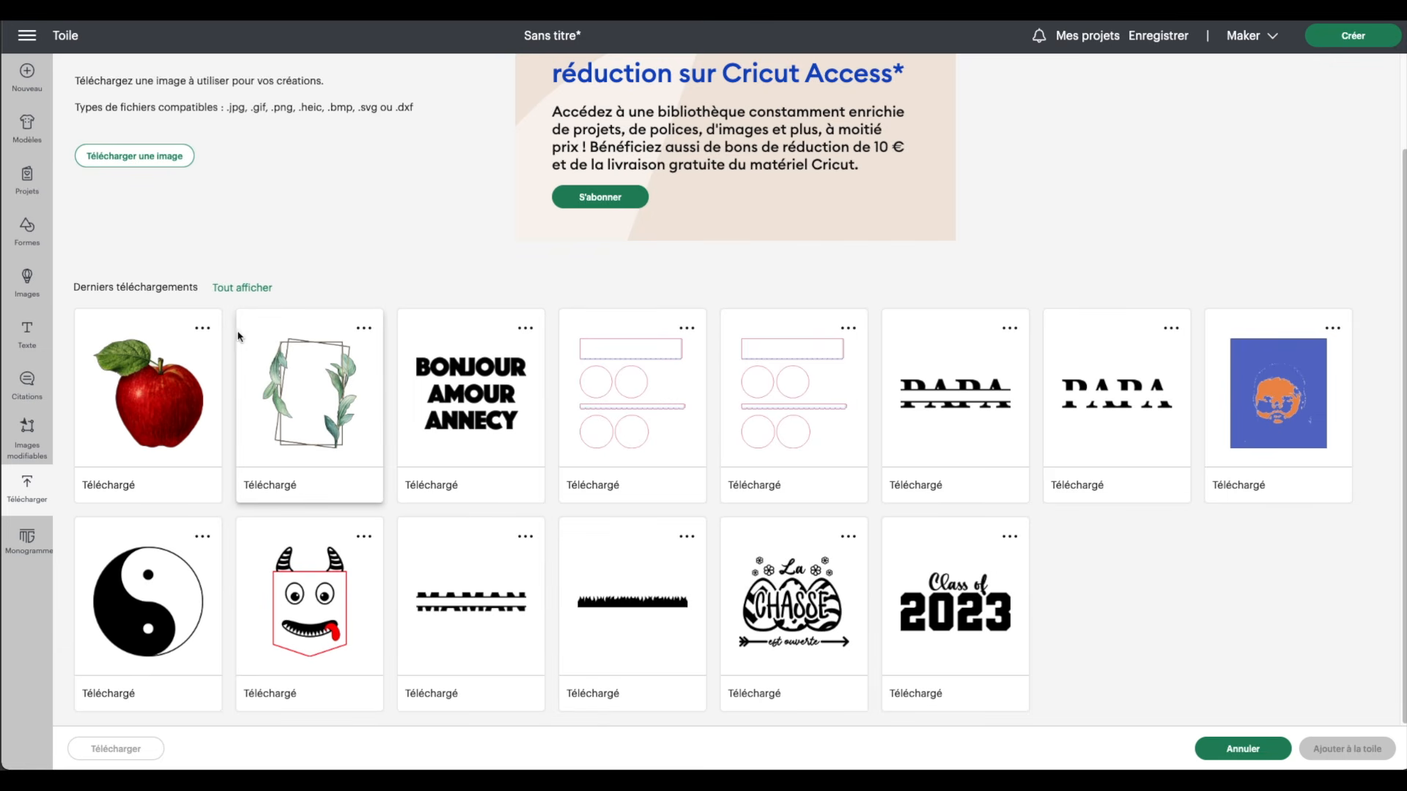
# - Browse all the uploaded images and bring the two-layer sunflower onto the canvas
pyautogui.click(256, 291)
pyautogui.scroll(-7, 633, 618)
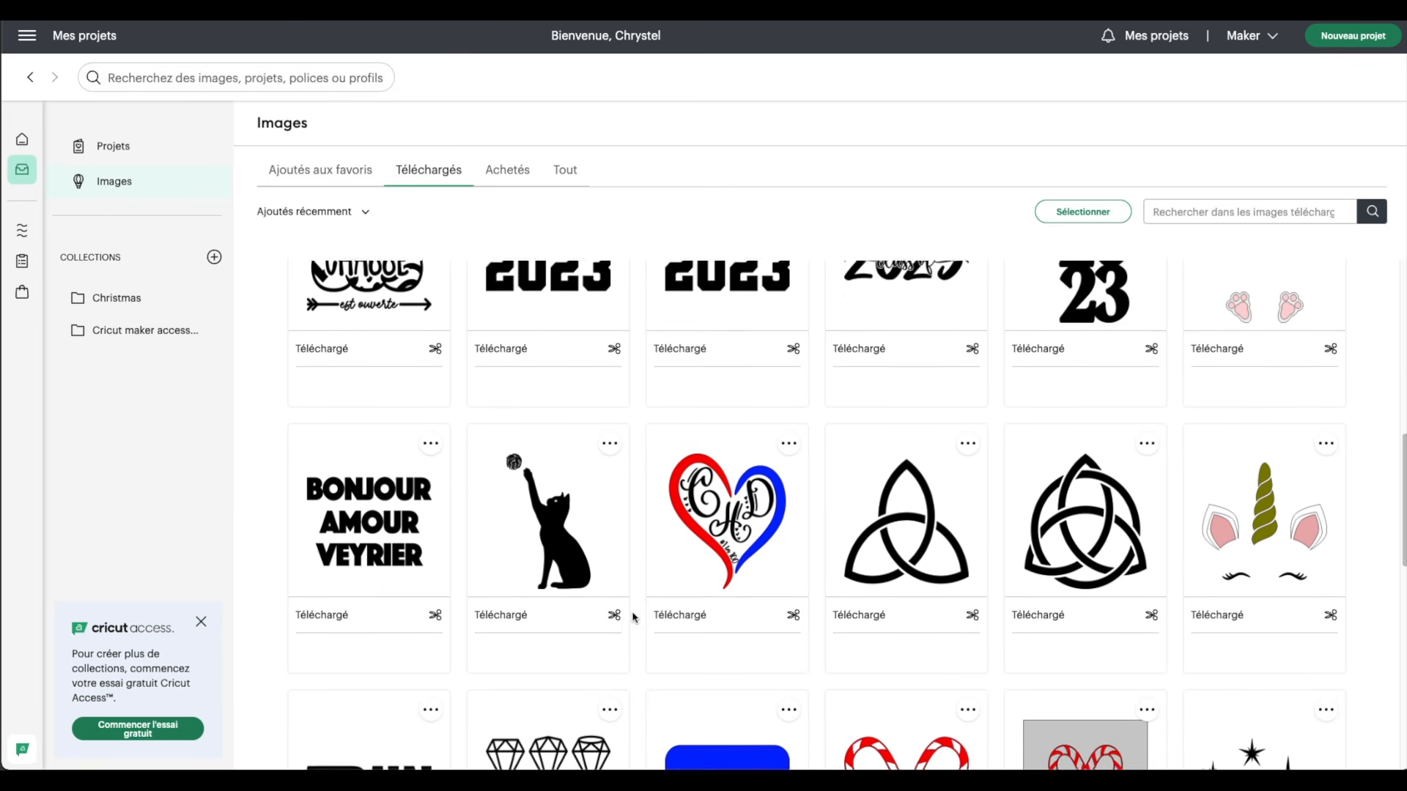
pyautogui.scroll(-10, 633, 617)
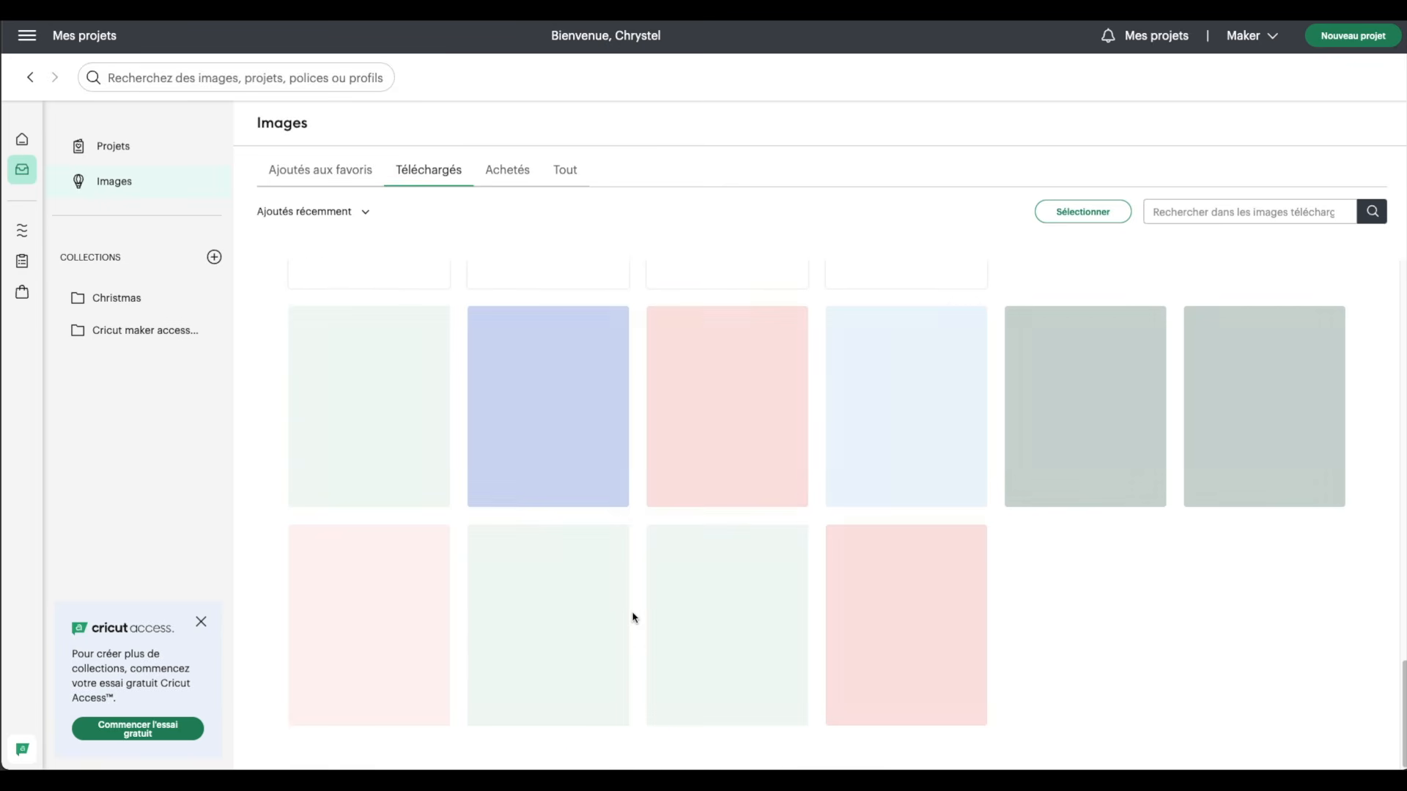
pyautogui.click(1269, 571)
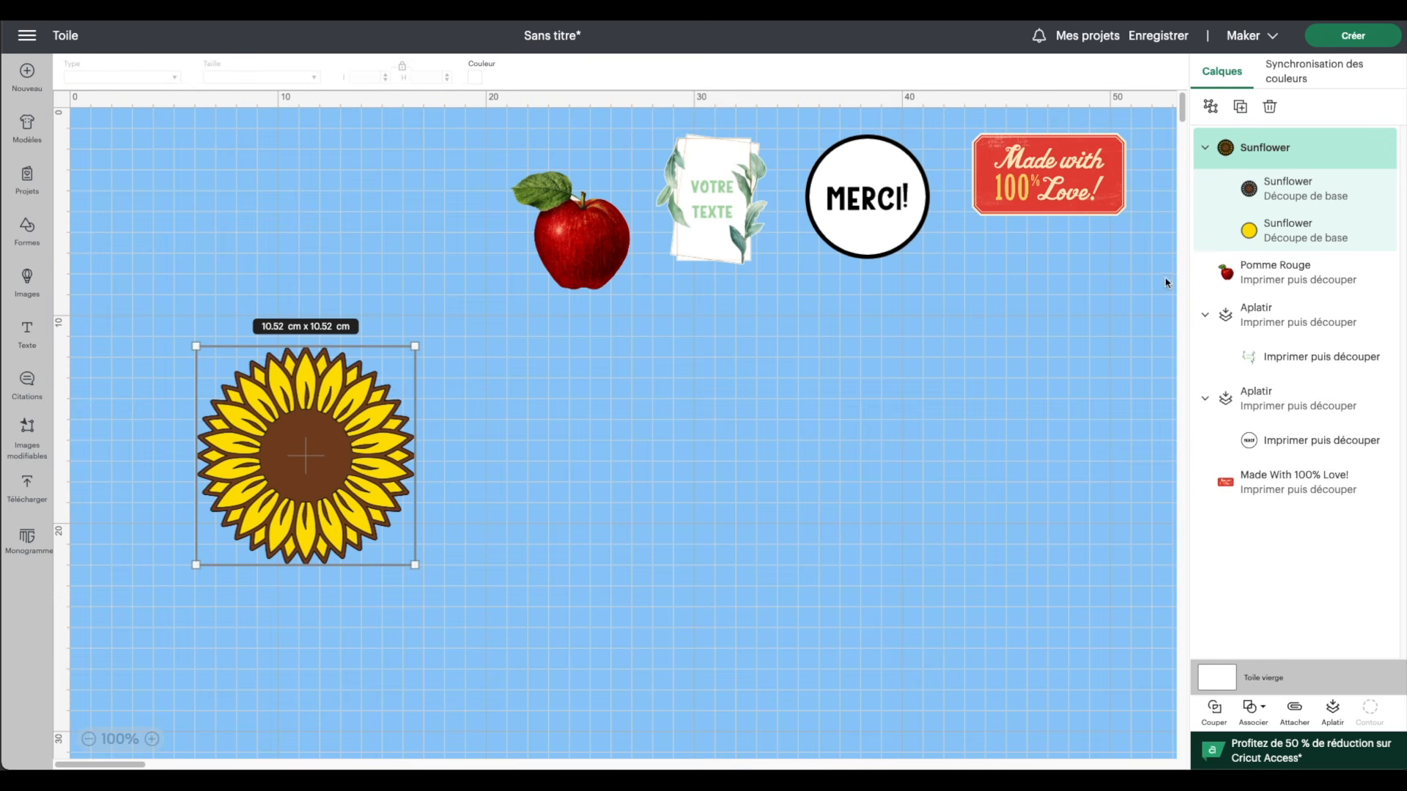
# - Ungroup the sunflower and shift its brown and yellow layers apart on the canvas
pyautogui.click(562, 481)
pyautogui.click(1304, 233)
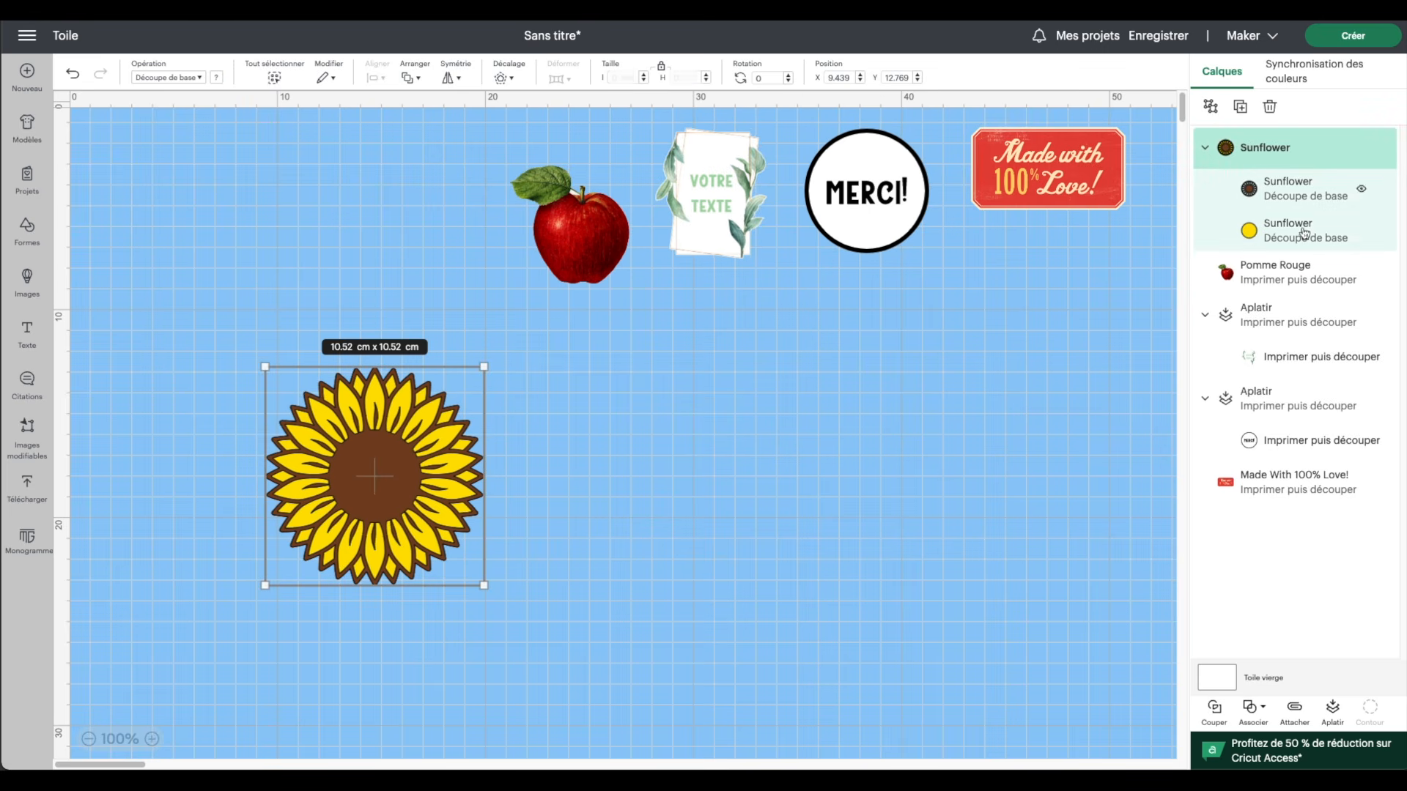
pyautogui.click(1210, 106)
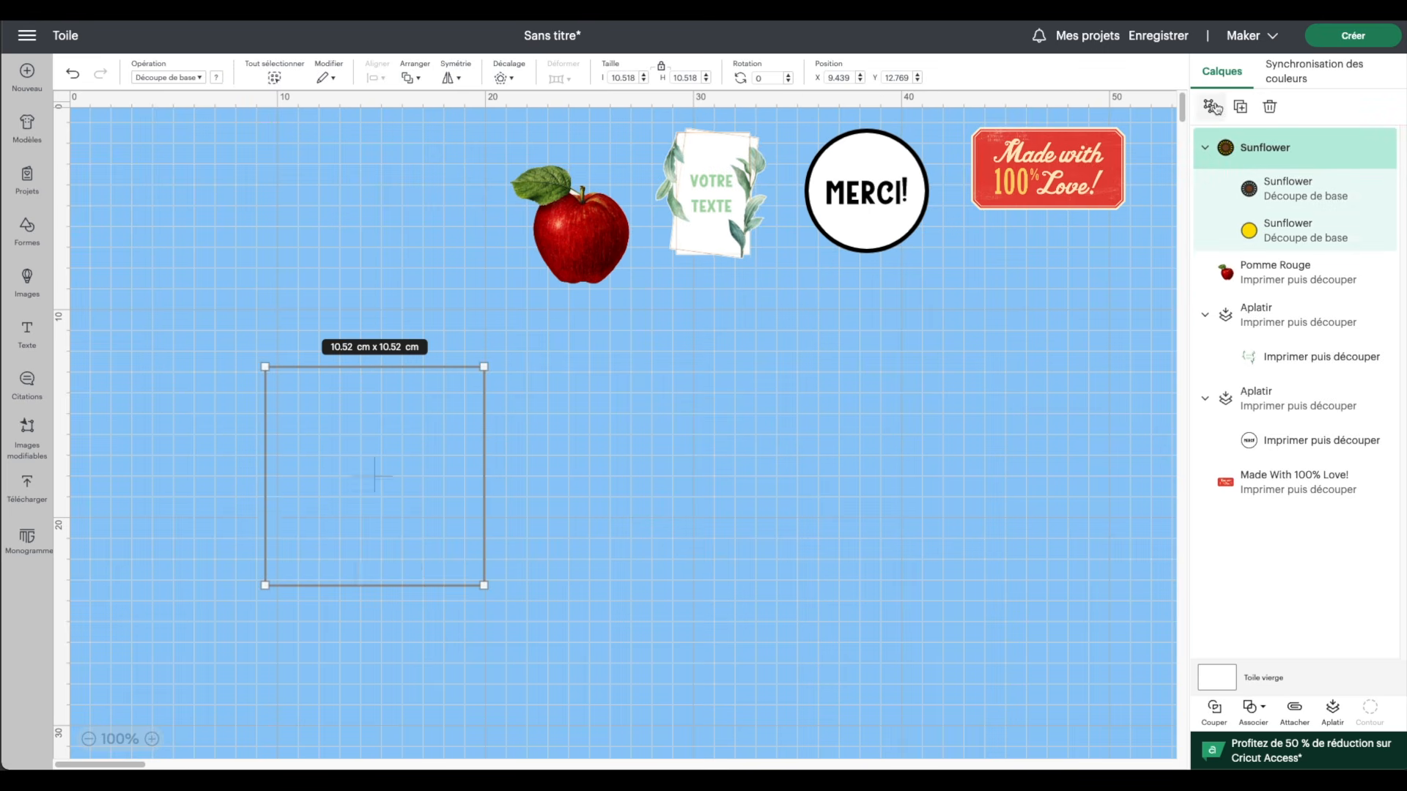
pyautogui.moveTo(411, 468); pyautogui.dragTo(360, 462)
# - Center the brown and yellow sunflower layers on each other and flatten them into one print-then-cut image
pyautogui.moveTo(188, 323); pyautogui.dragTo(455, 581)
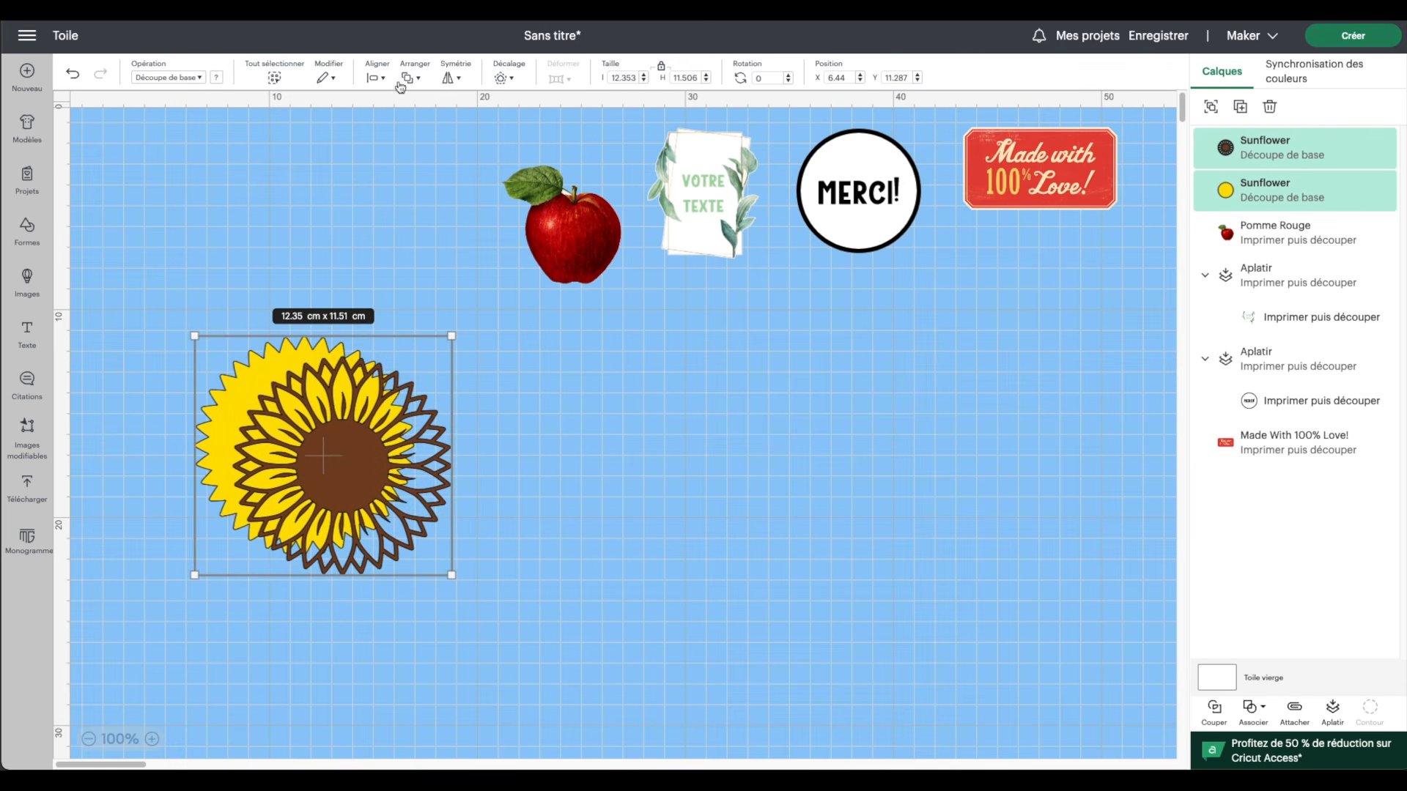
pyautogui.click(374, 78)
pyautogui.click(433, 285)
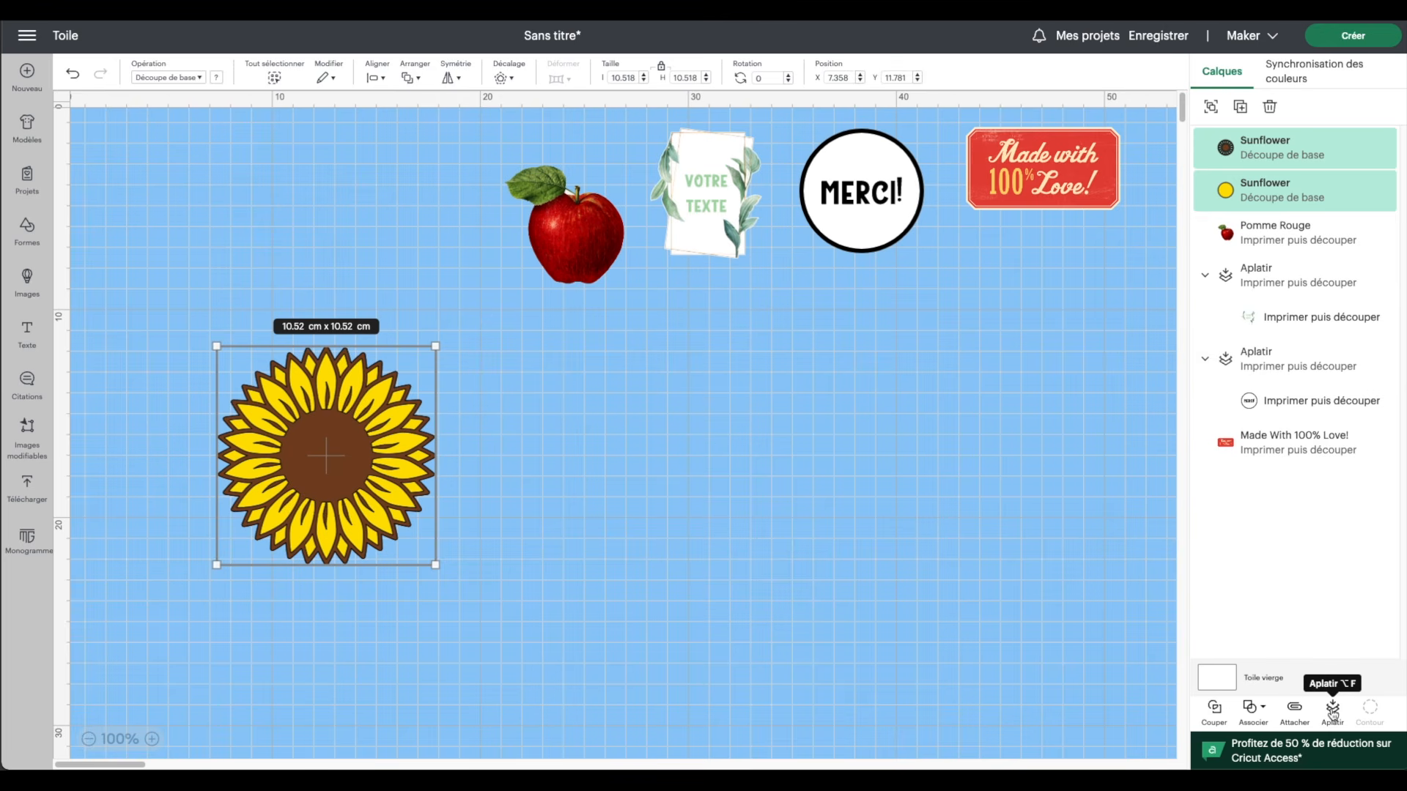
pyautogui.click(1332, 709)
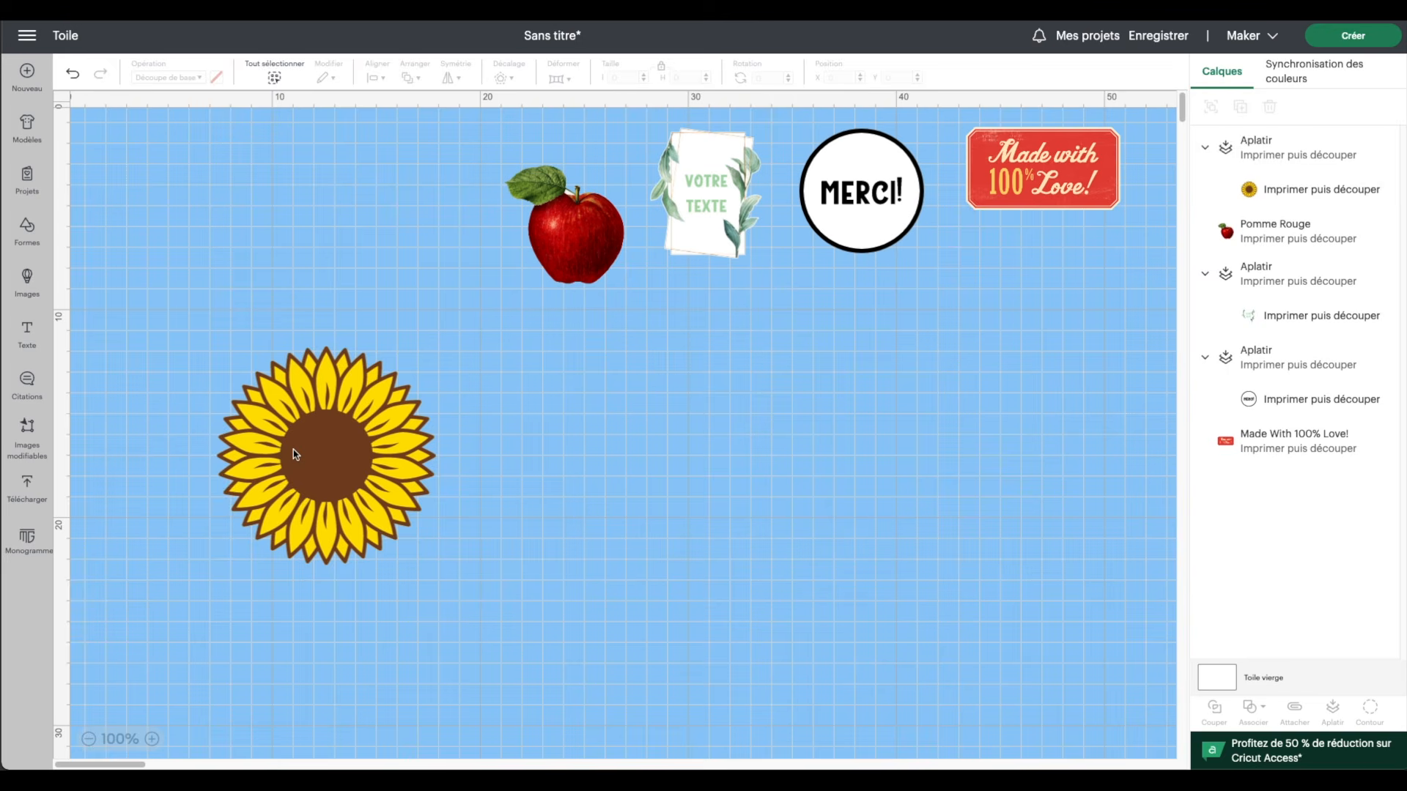
# - Scale the flattened sunflower down to about 5.76 x 5.76 cm and place it beside the apple
pyautogui.moveTo(295, 454); pyautogui.dragTo(476, 504)
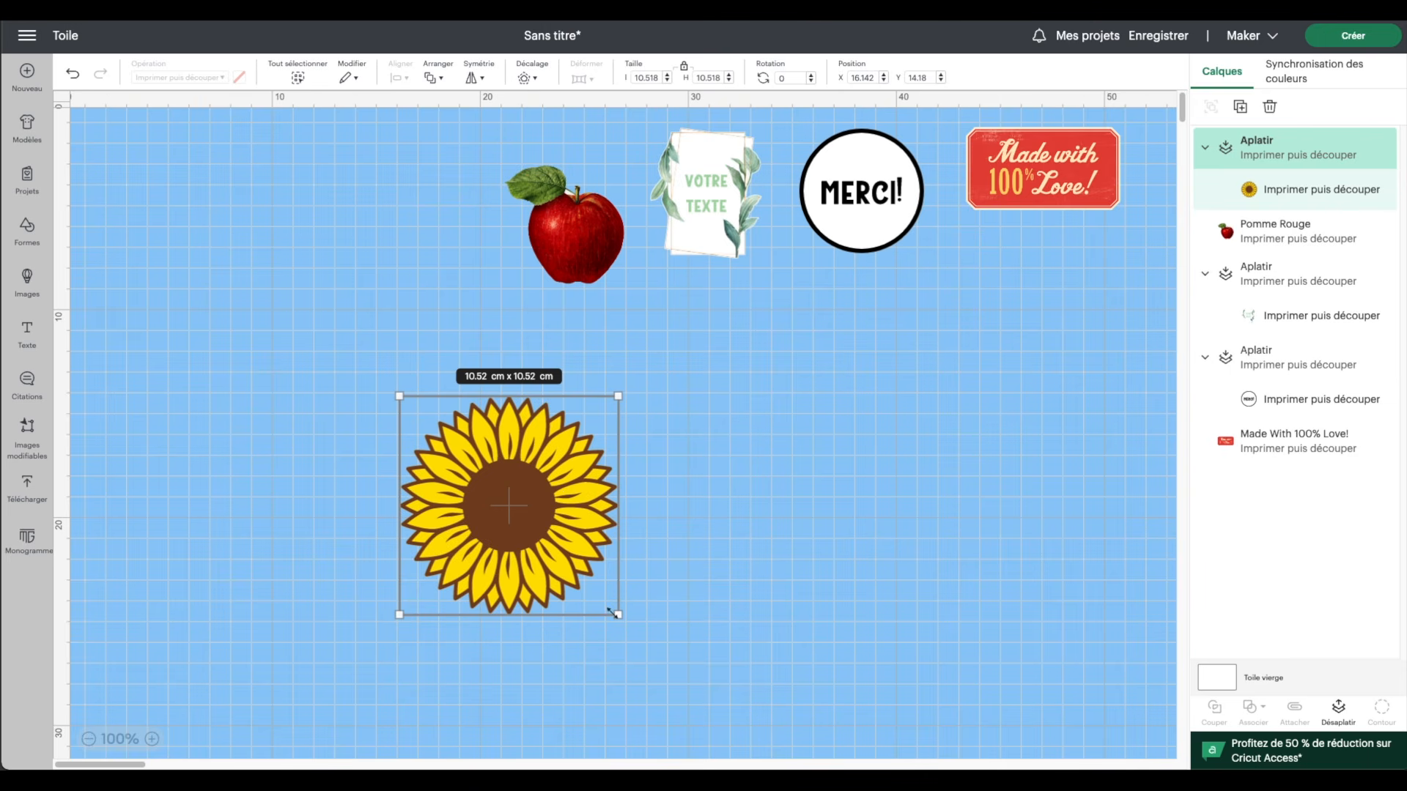
pyautogui.moveTo(614, 613); pyautogui.dragTo(432, 260)
pyautogui.scroll(-1, 559, 553)
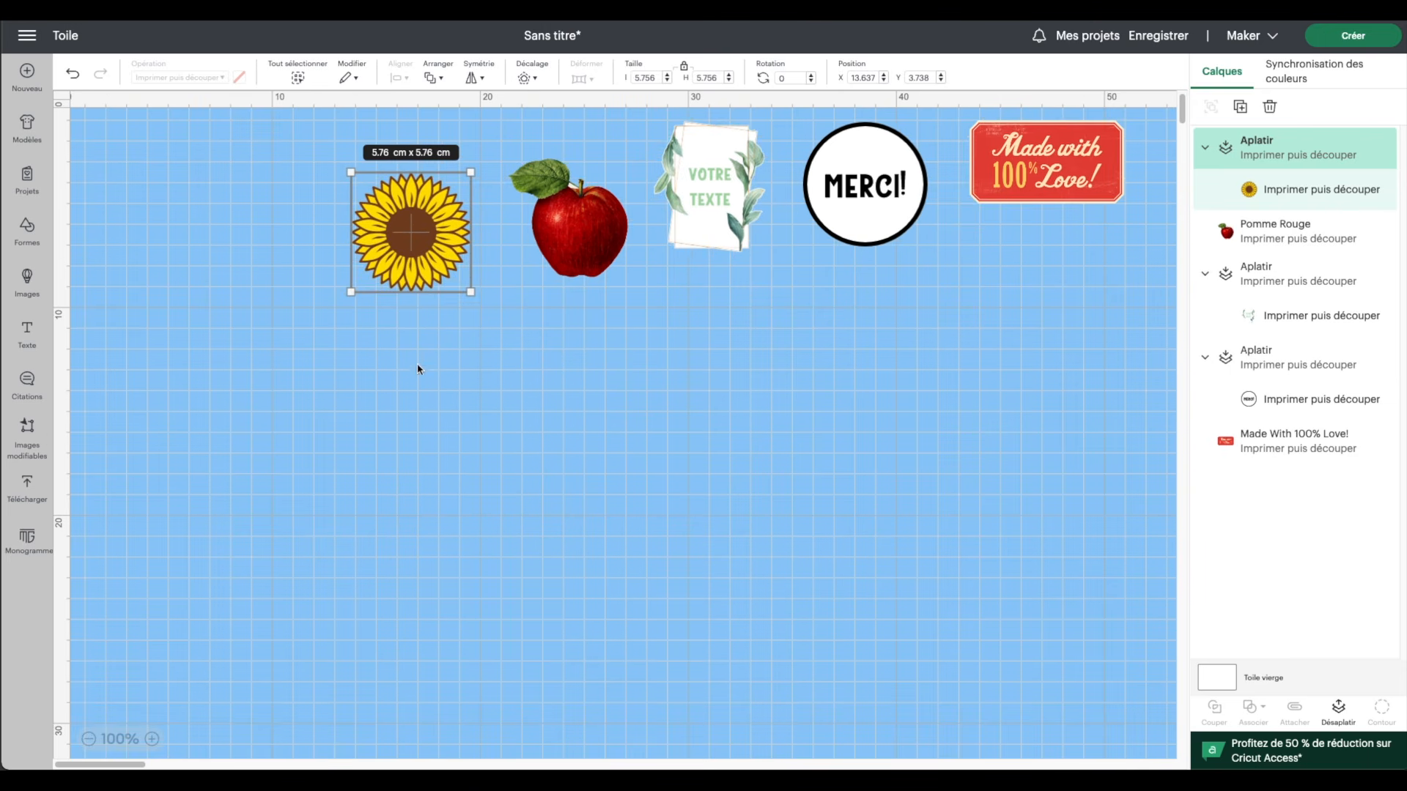
pyautogui.scroll(-3, 419, 368)
pyautogui.scroll(3, 418, 368)
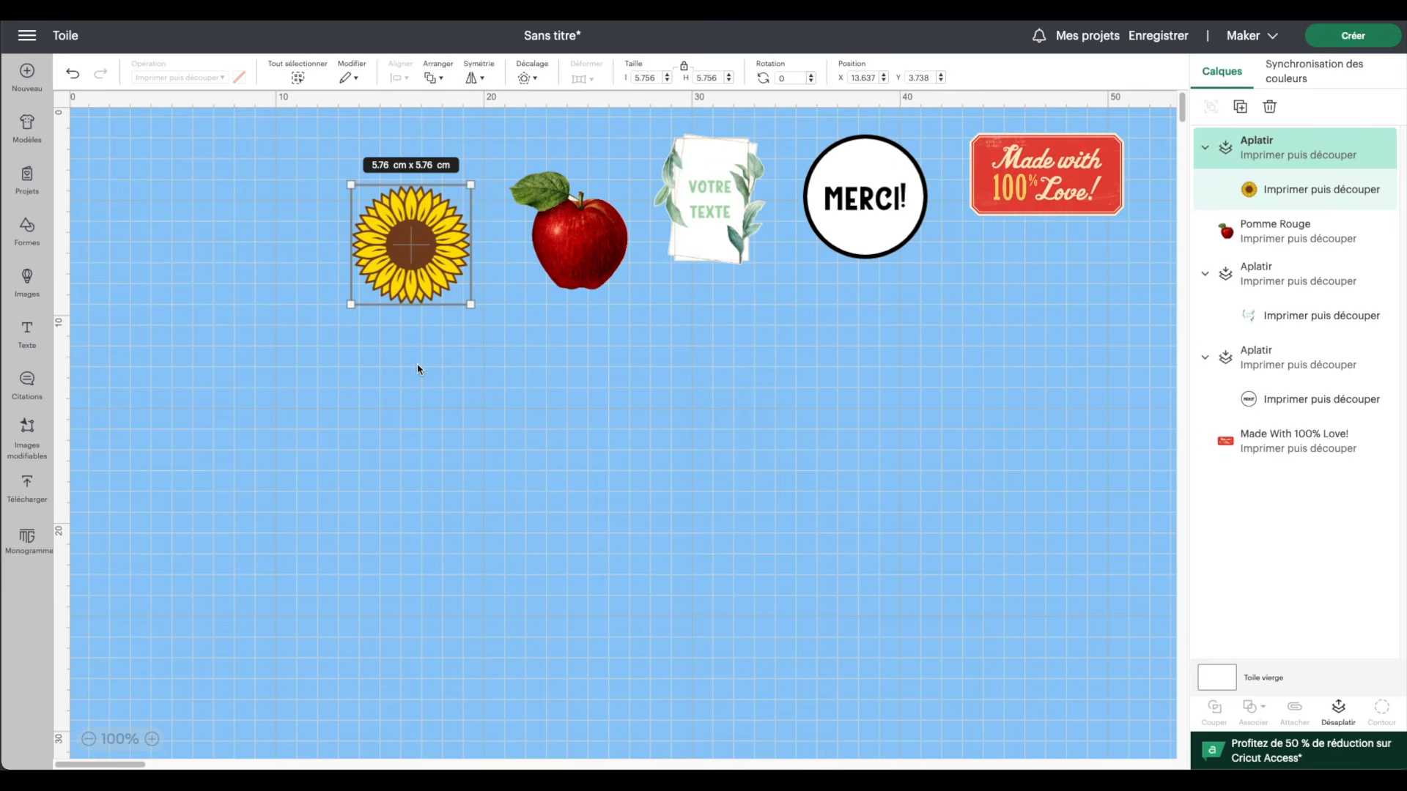
pyautogui.hscroll(1, 429, 203)
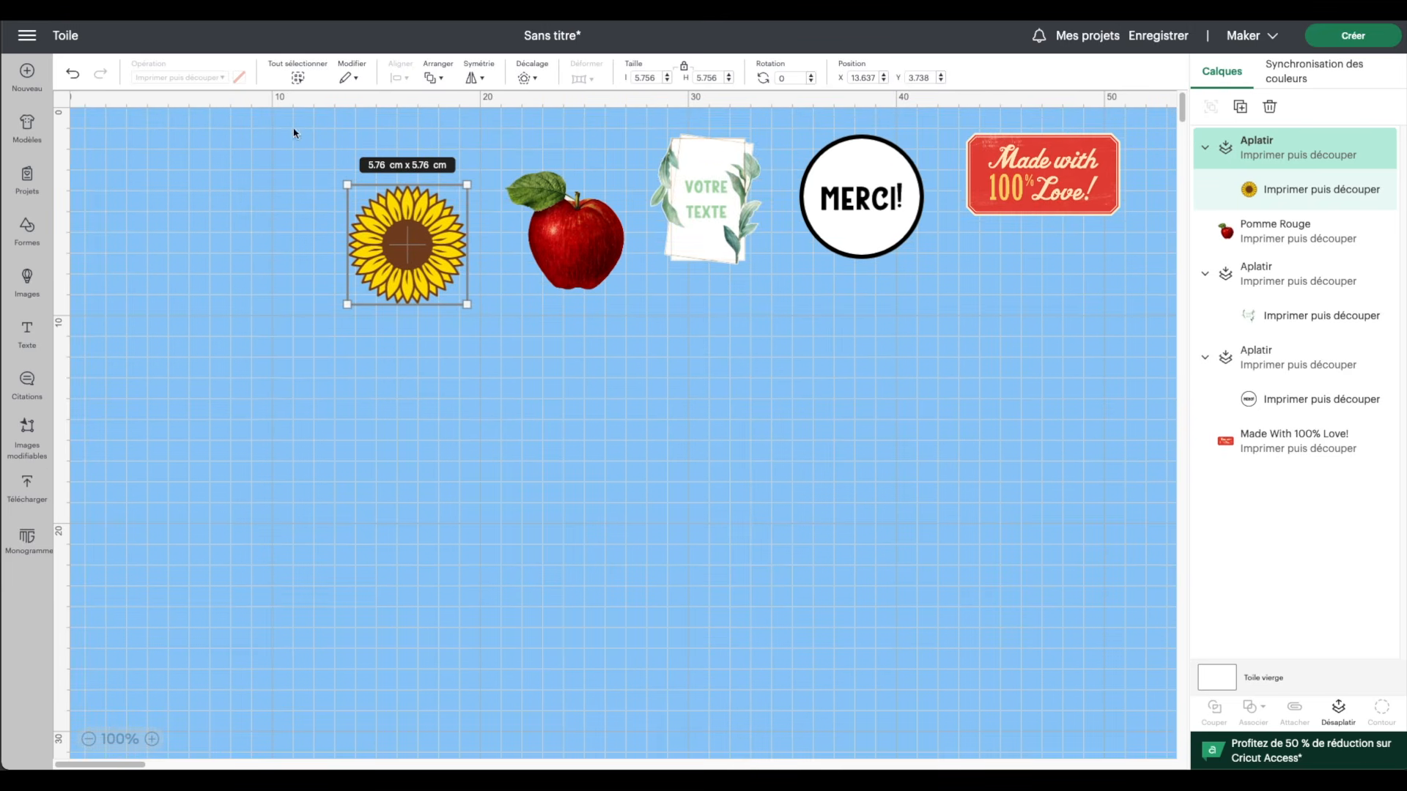
# - Create a welded 0.2 cm offset with rounded corners around the sunflower
pyautogui.click(293, 133)
pyautogui.click(410, 229)
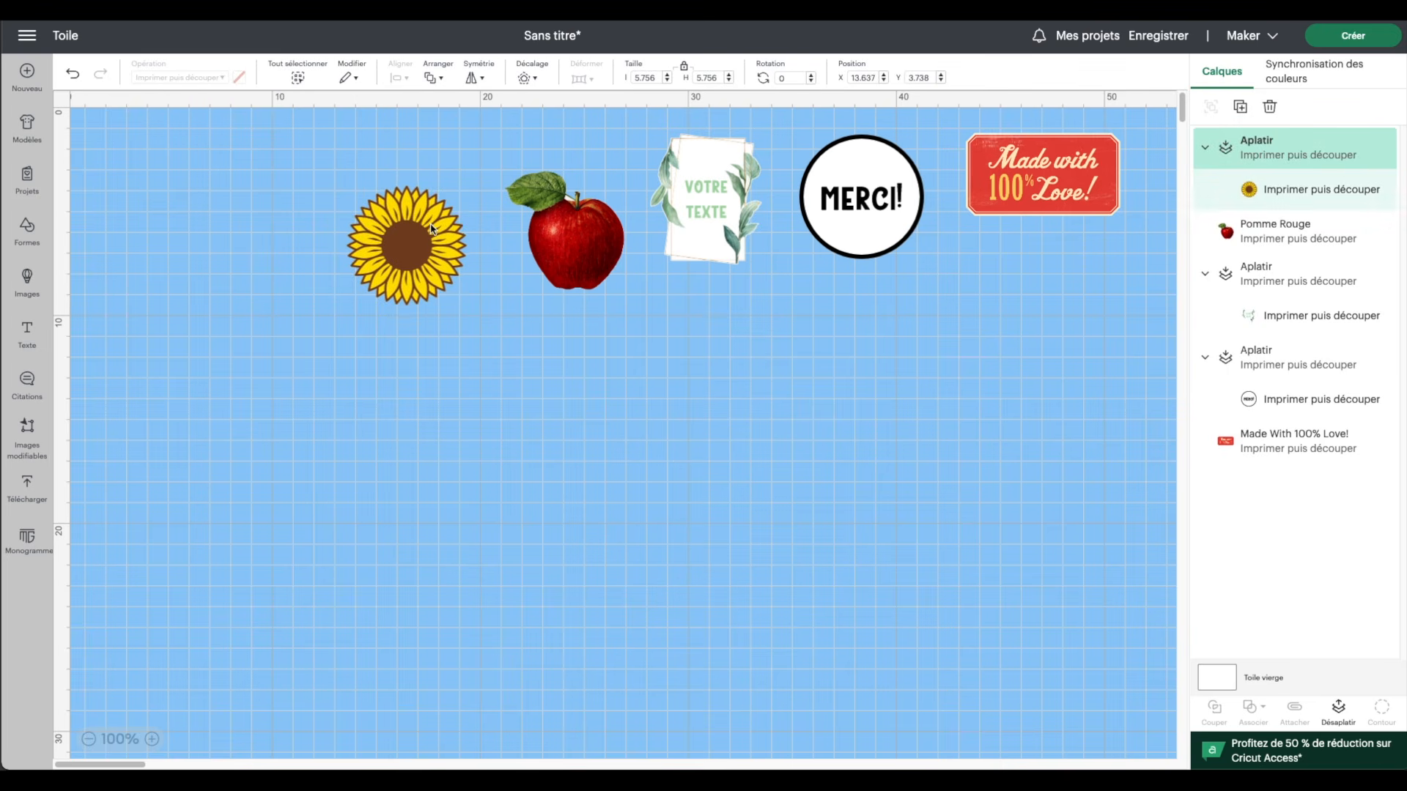
pyautogui.click(534, 77)
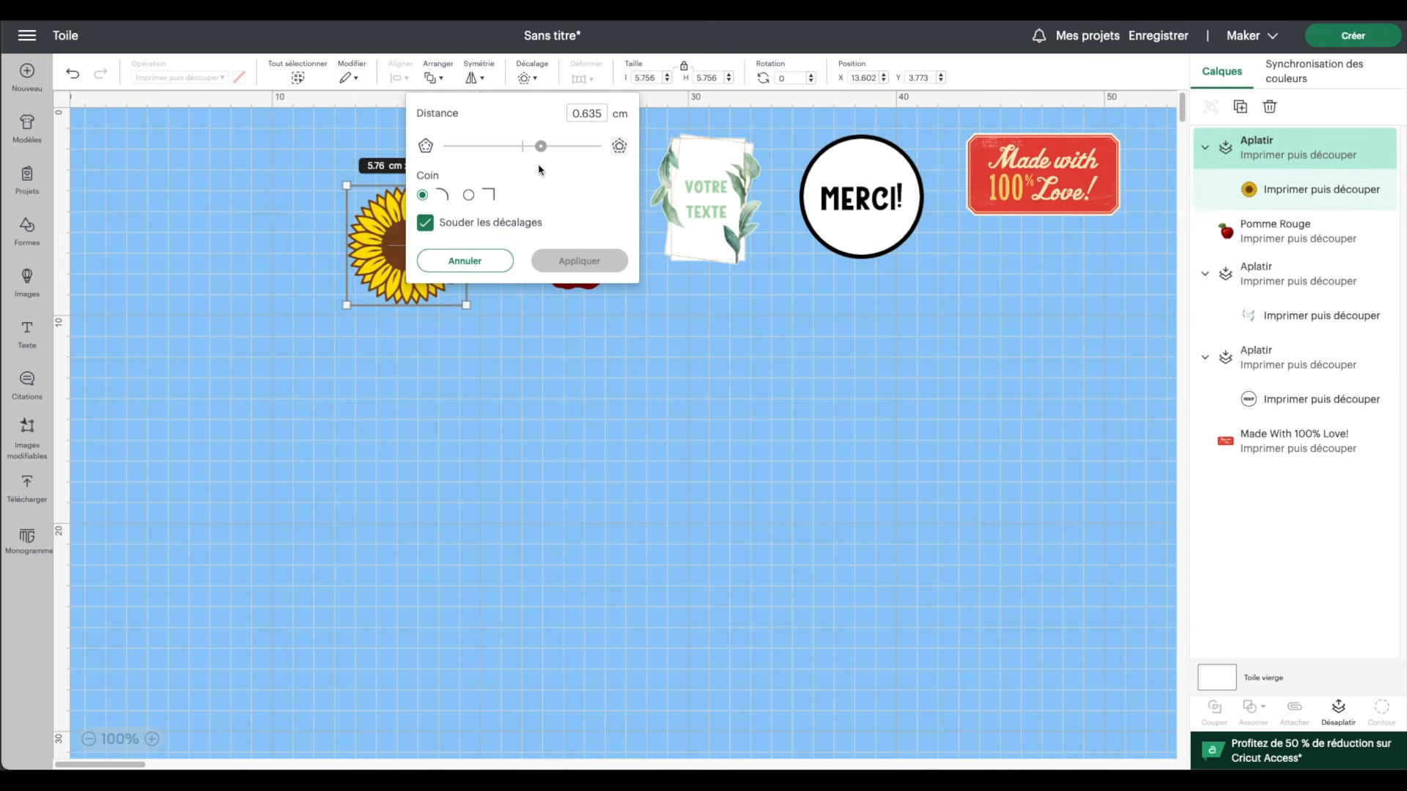
pyautogui.moveTo(543, 154); pyautogui.dragTo(529, 153)
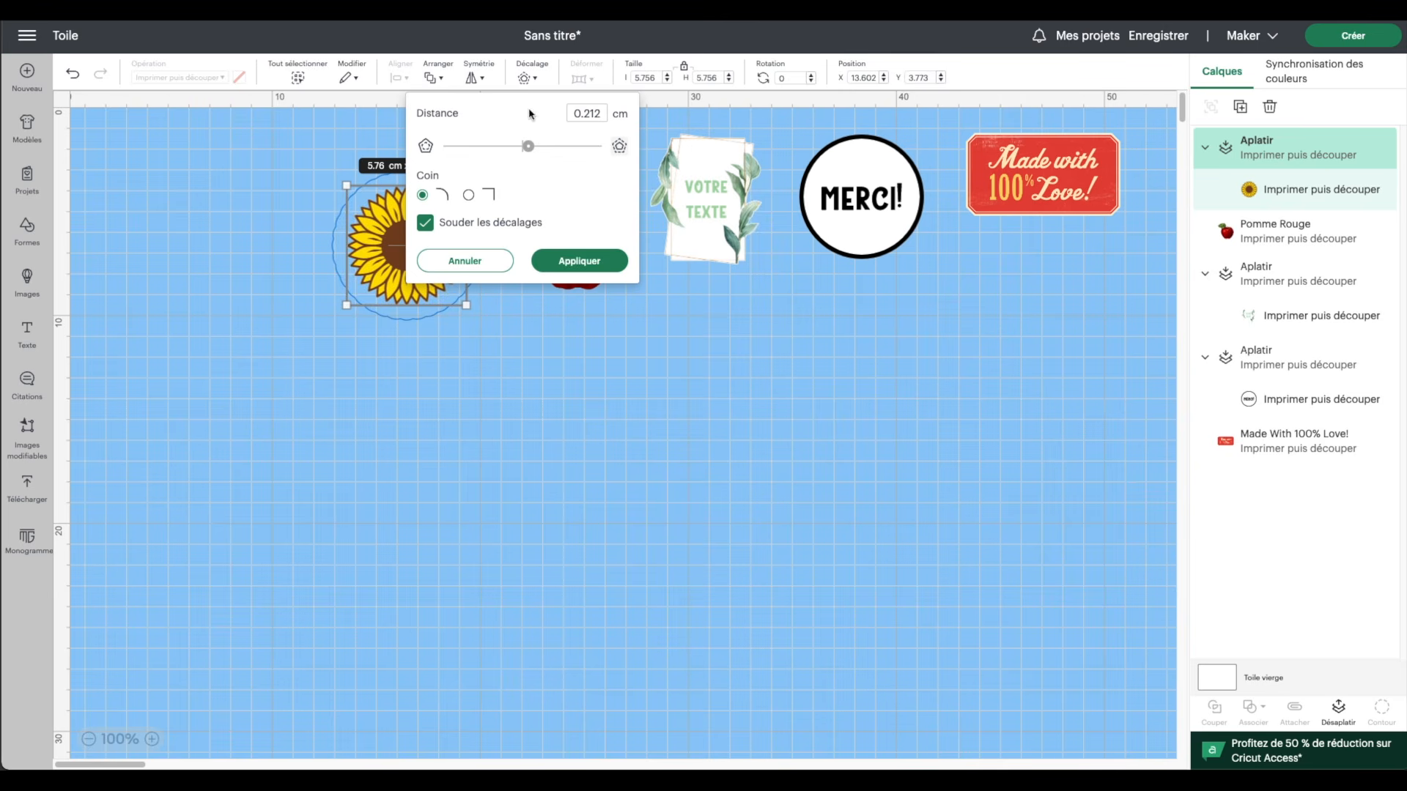
pyautogui.moveTo(597, 113); pyautogui.dragTo(587, 115)
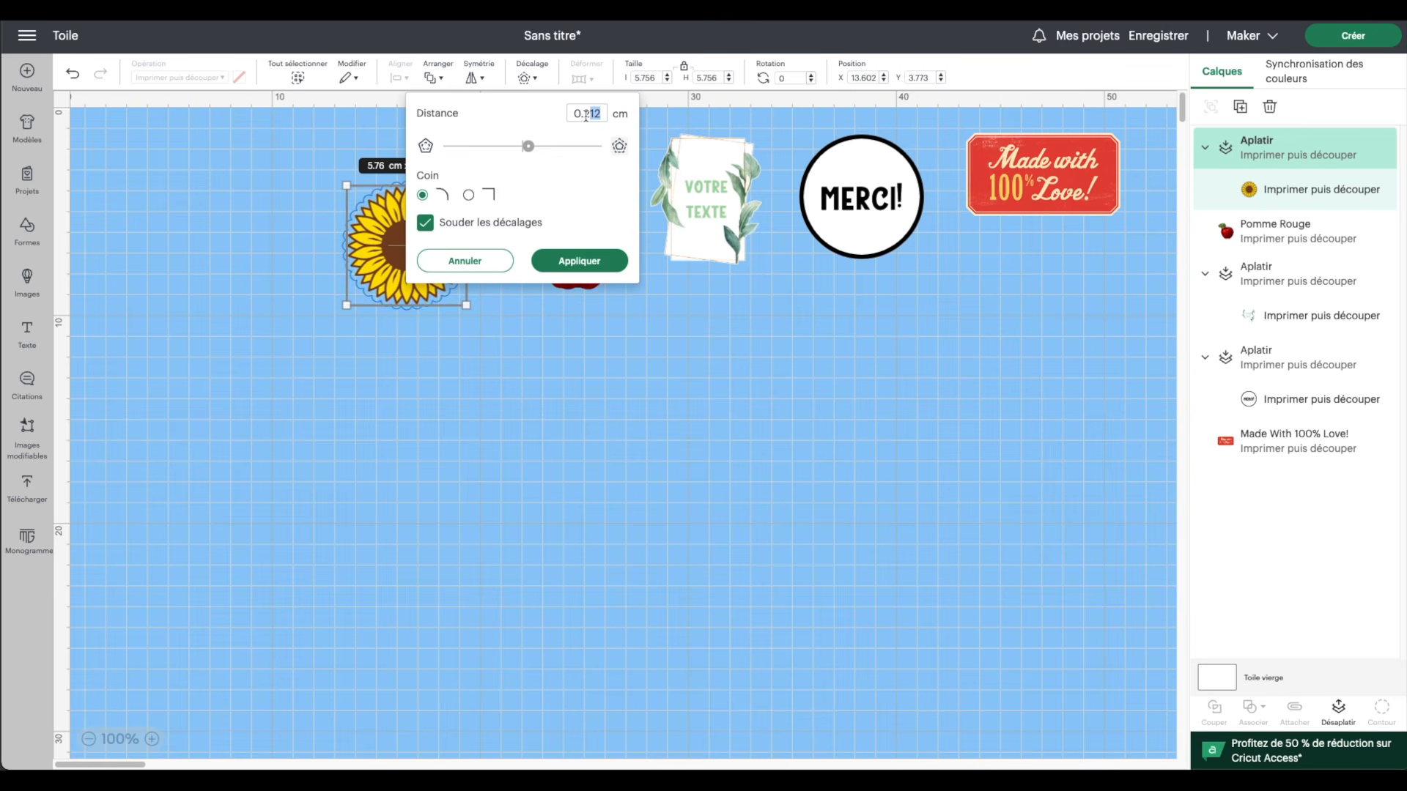
pyautogui.press('BackSpace')
pyautogui.click(579, 261)
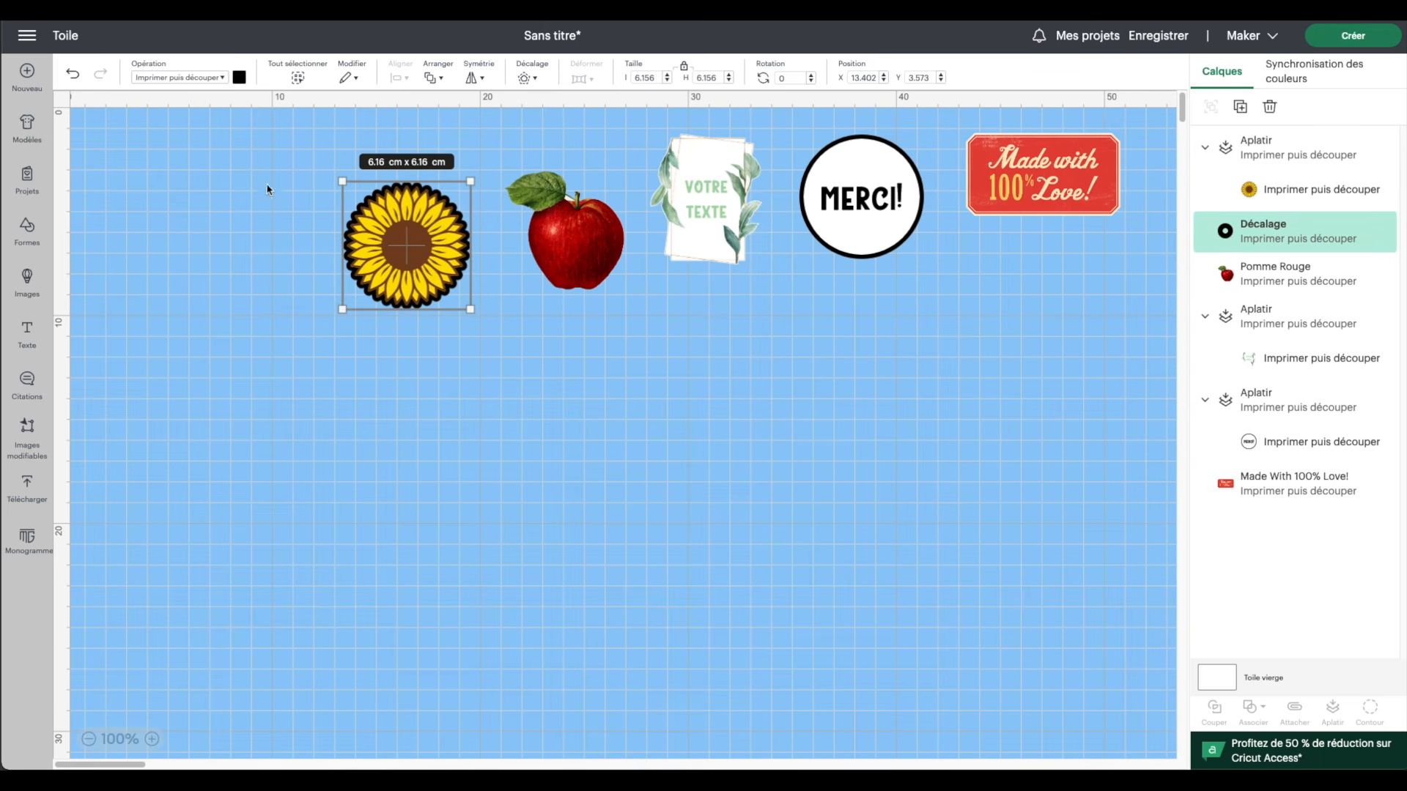
# - Color the sunflower's offset white and flatten it together with the sunflower
pyautogui.click(239, 78)
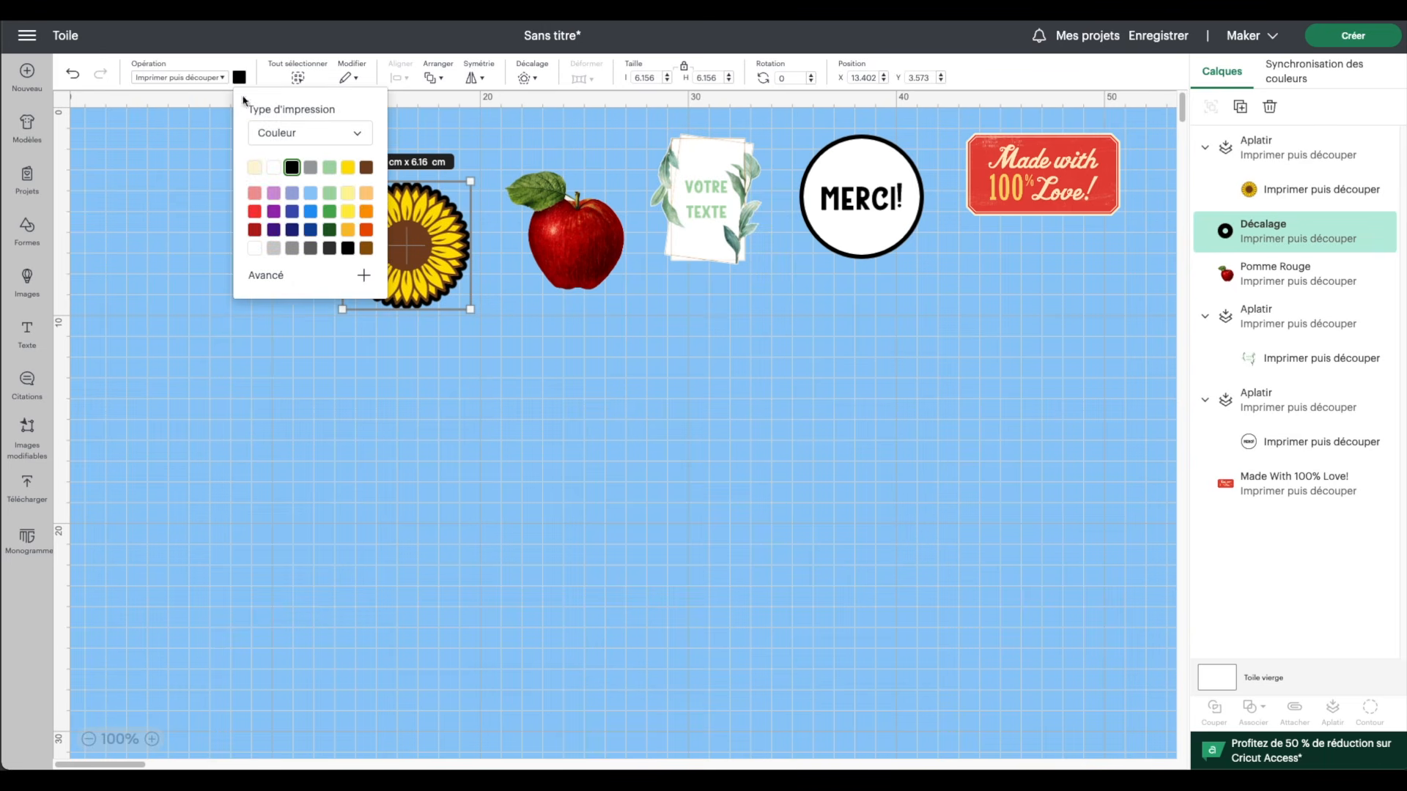
pyautogui.click(273, 167)
pyautogui.click(978, 418)
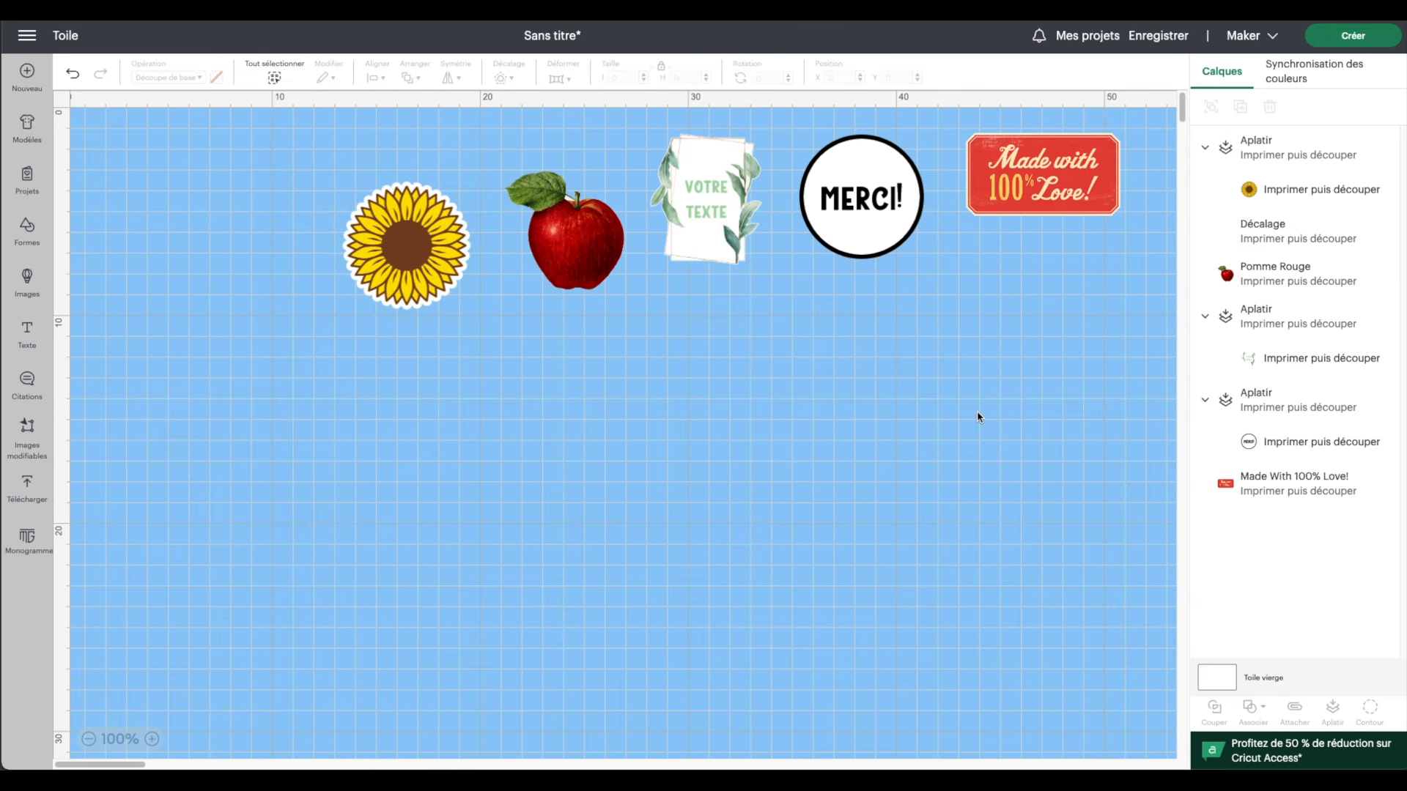
pyautogui.moveTo(309, 164); pyautogui.dragTo(447, 306)
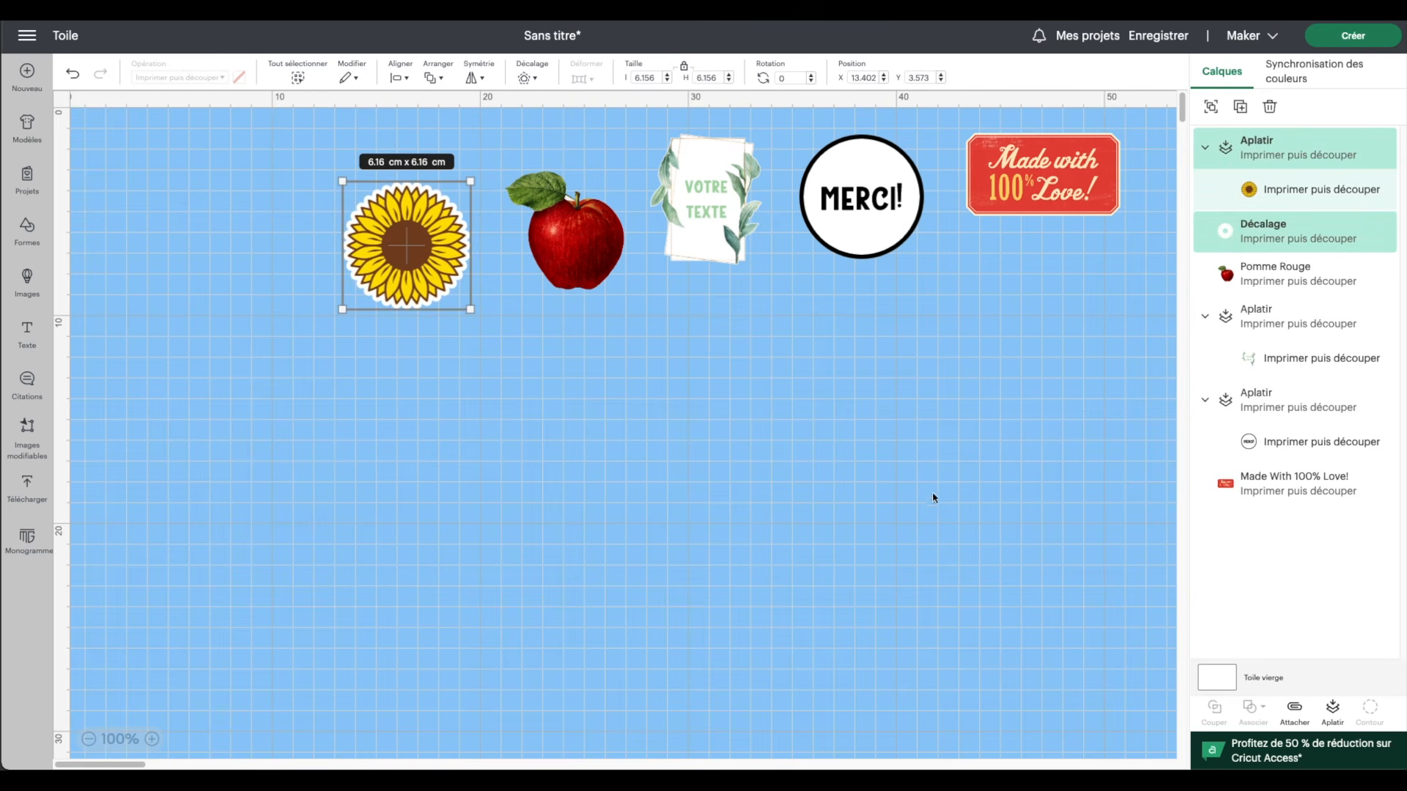
pyautogui.click(1333, 709)
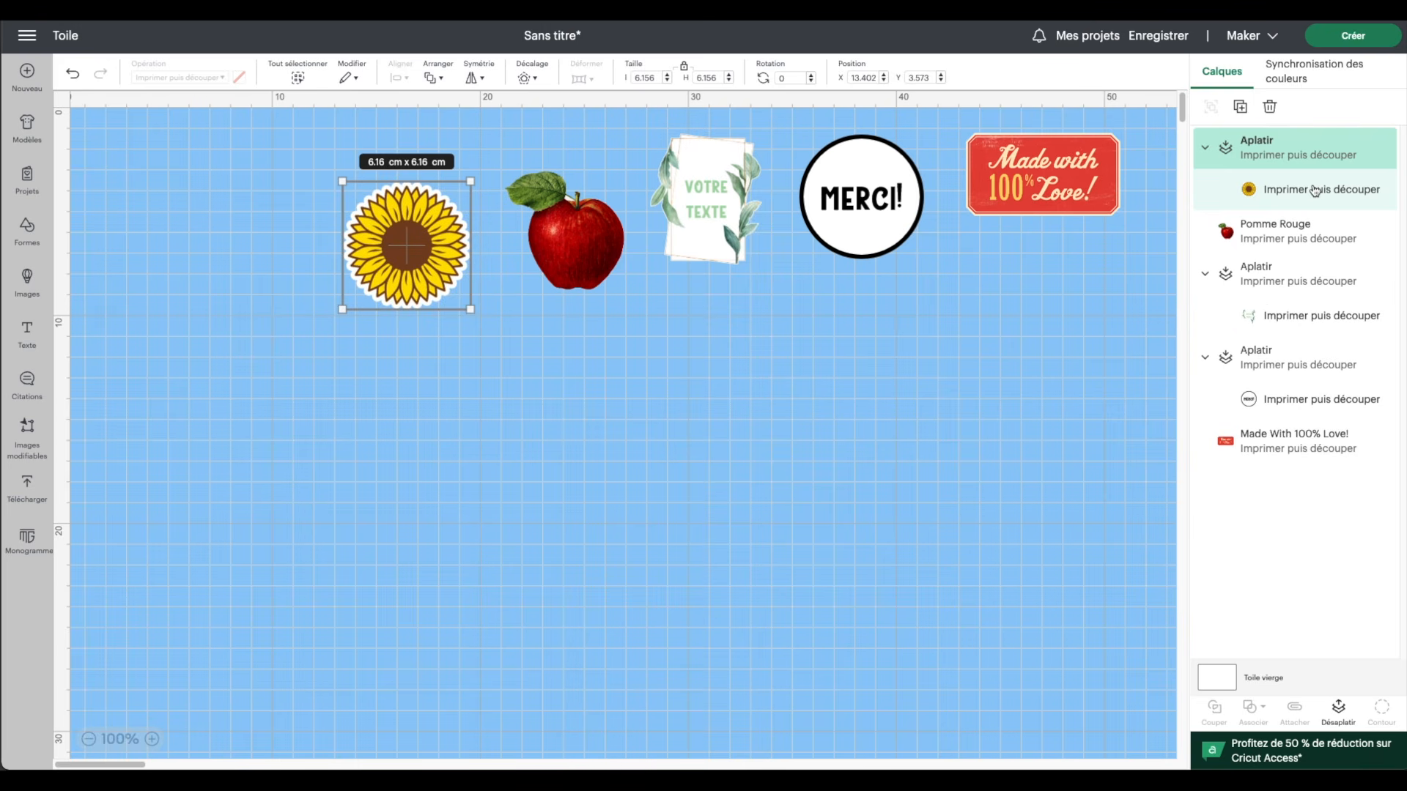
# - Delete the sunflower from the canvas and send the remaining four designs to mat preparation
pyautogui.moveTo(266, 144); pyautogui.dragTo(1055, 242)
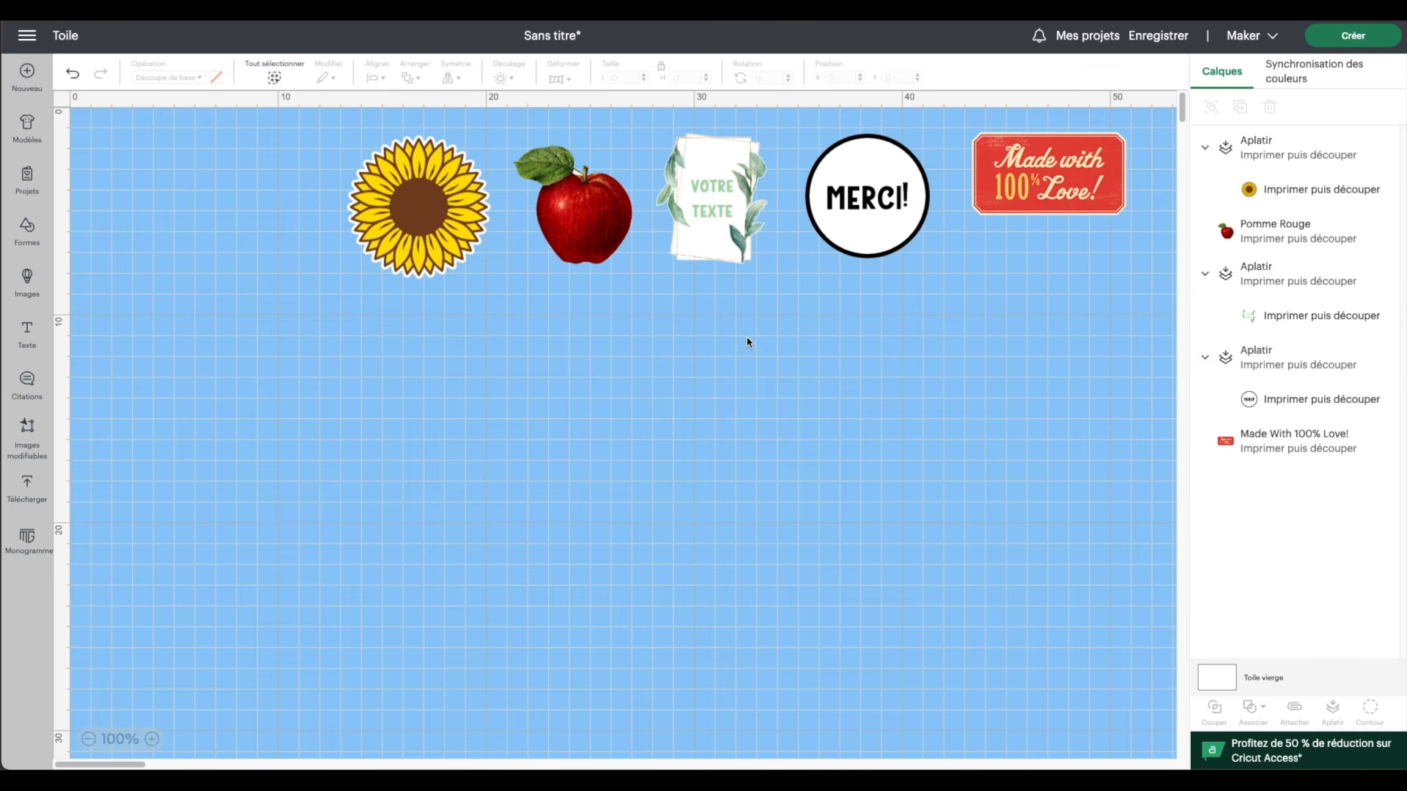
pyautogui.click(441, 245)
pyautogui.press('Delete')
pyautogui.click(1352, 35)
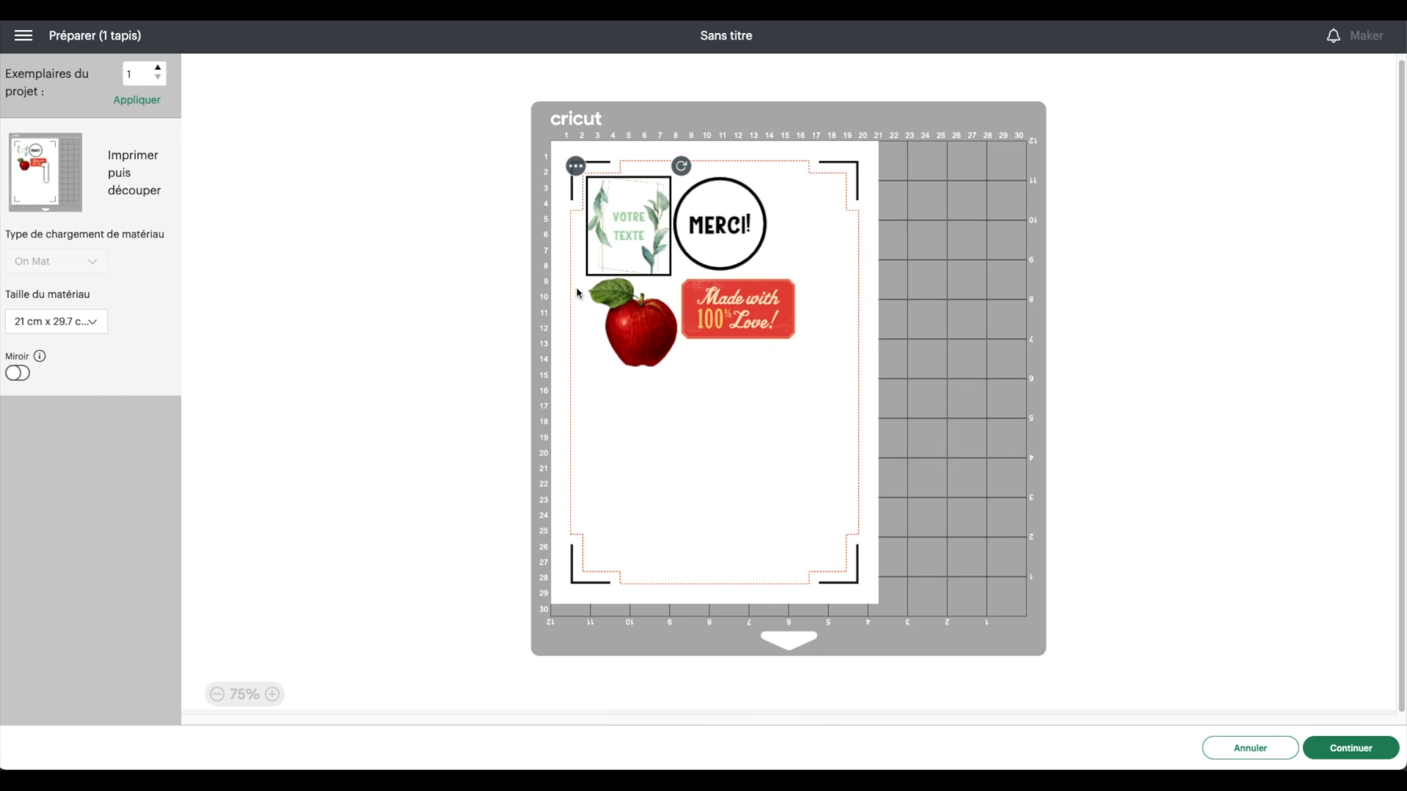
# - Rearrange the designs on the mat, nudging the "VOTRE TEXTE" frame and apple and keeping "MERCI!" beside the frame
pyautogui.click(621, 187)
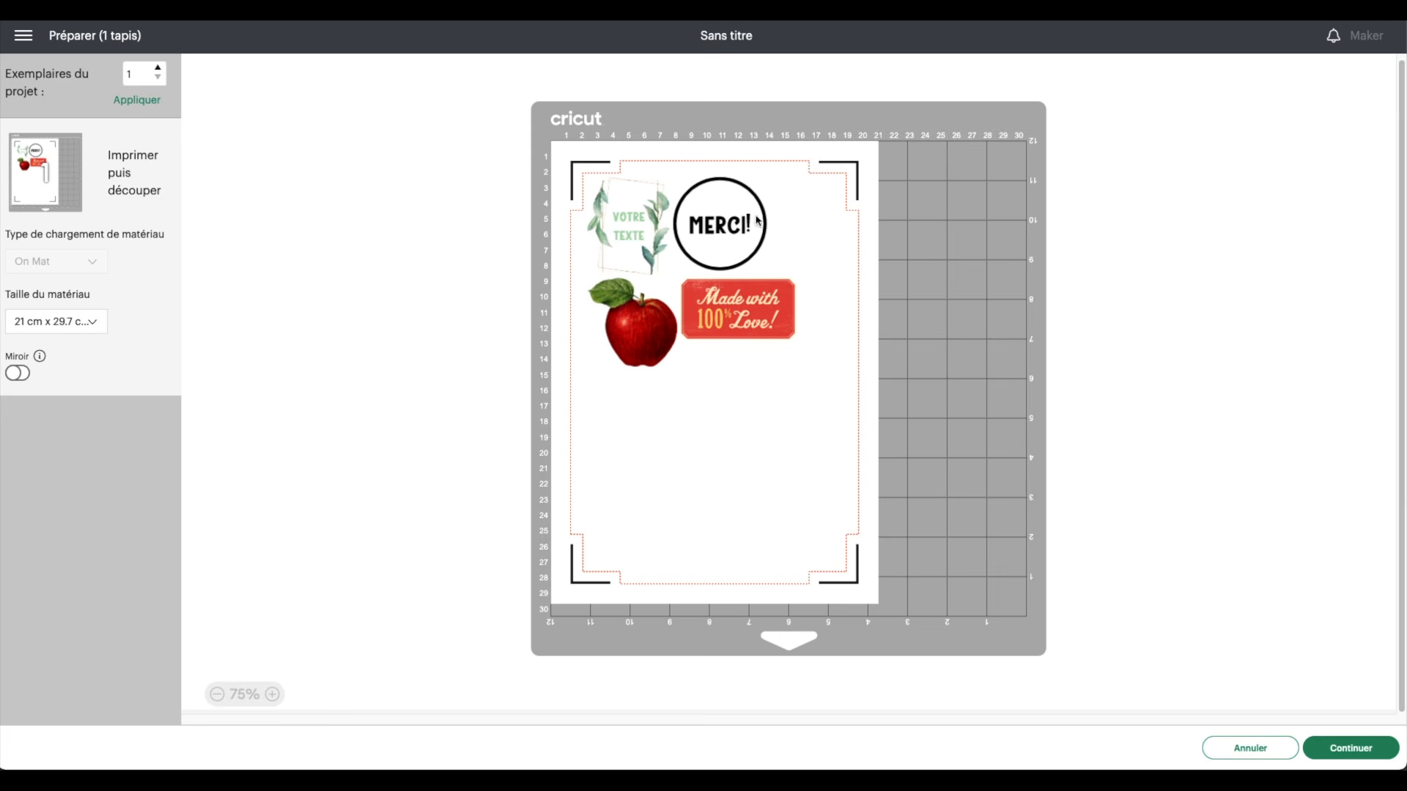
pyautogui.moveTo(725, 236); pyautogui.dragTo(849, 239)
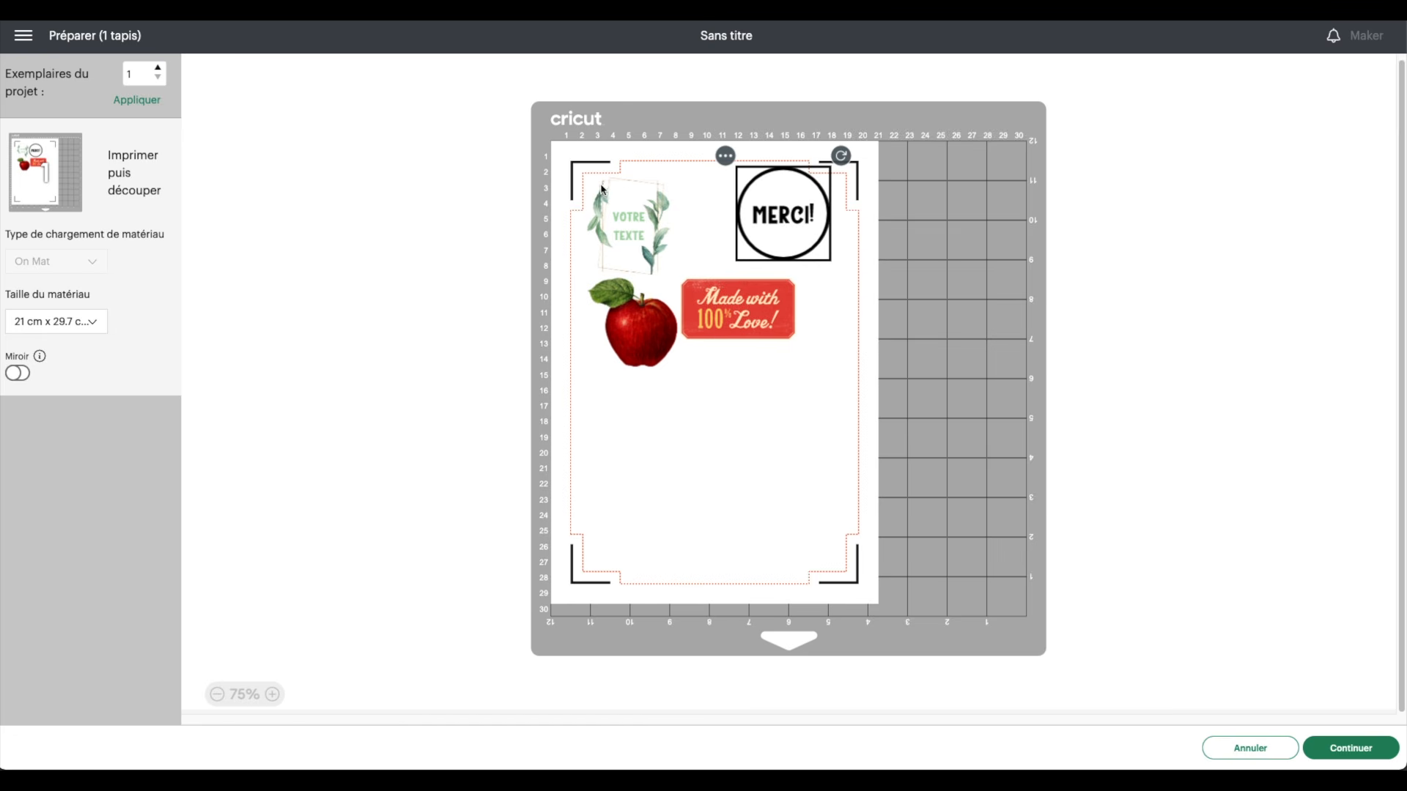
pyautogui.moveTo(628, 217); pyautogui.dragTo(619, 216)
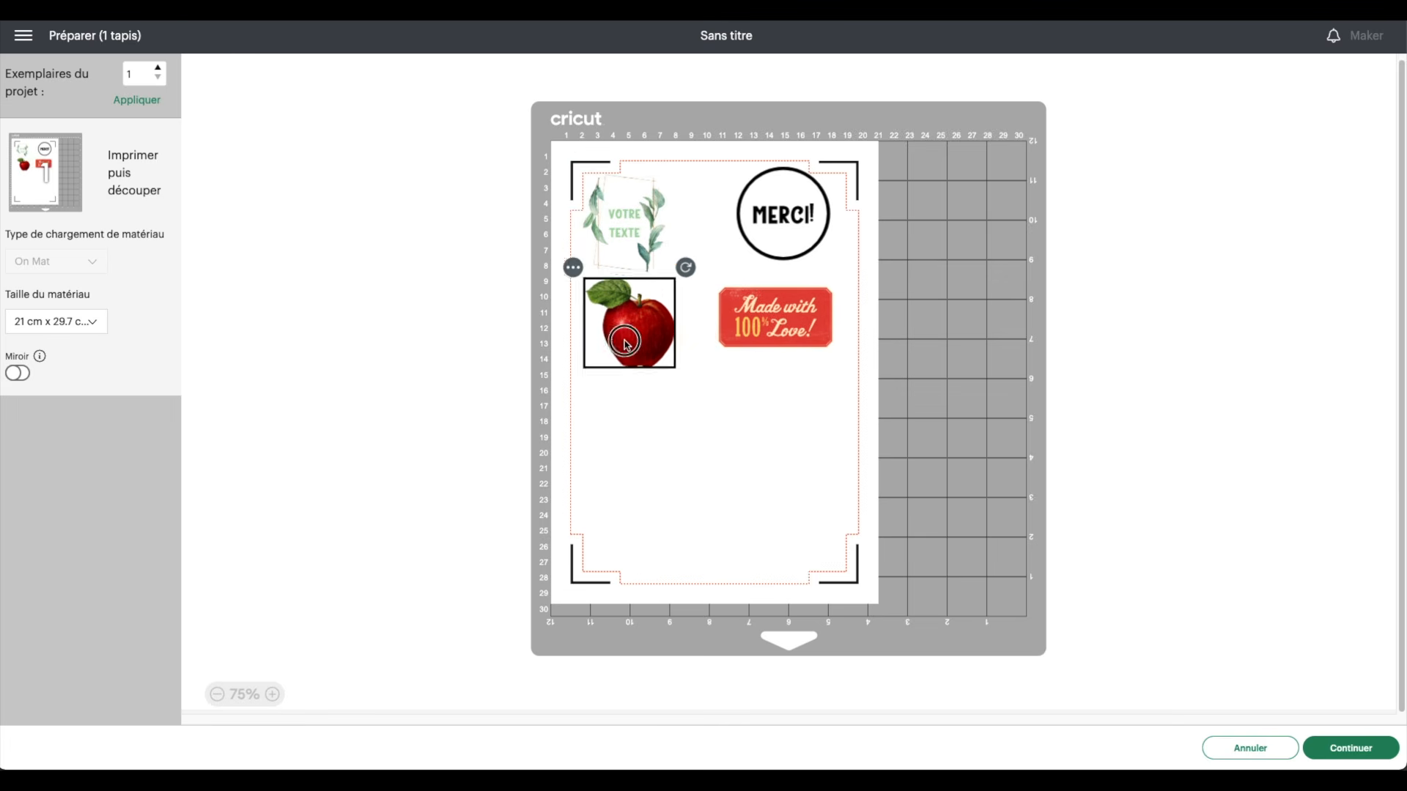
pyautogui.moveTo(628, 339); pyautogui.dragTo(625, 340)
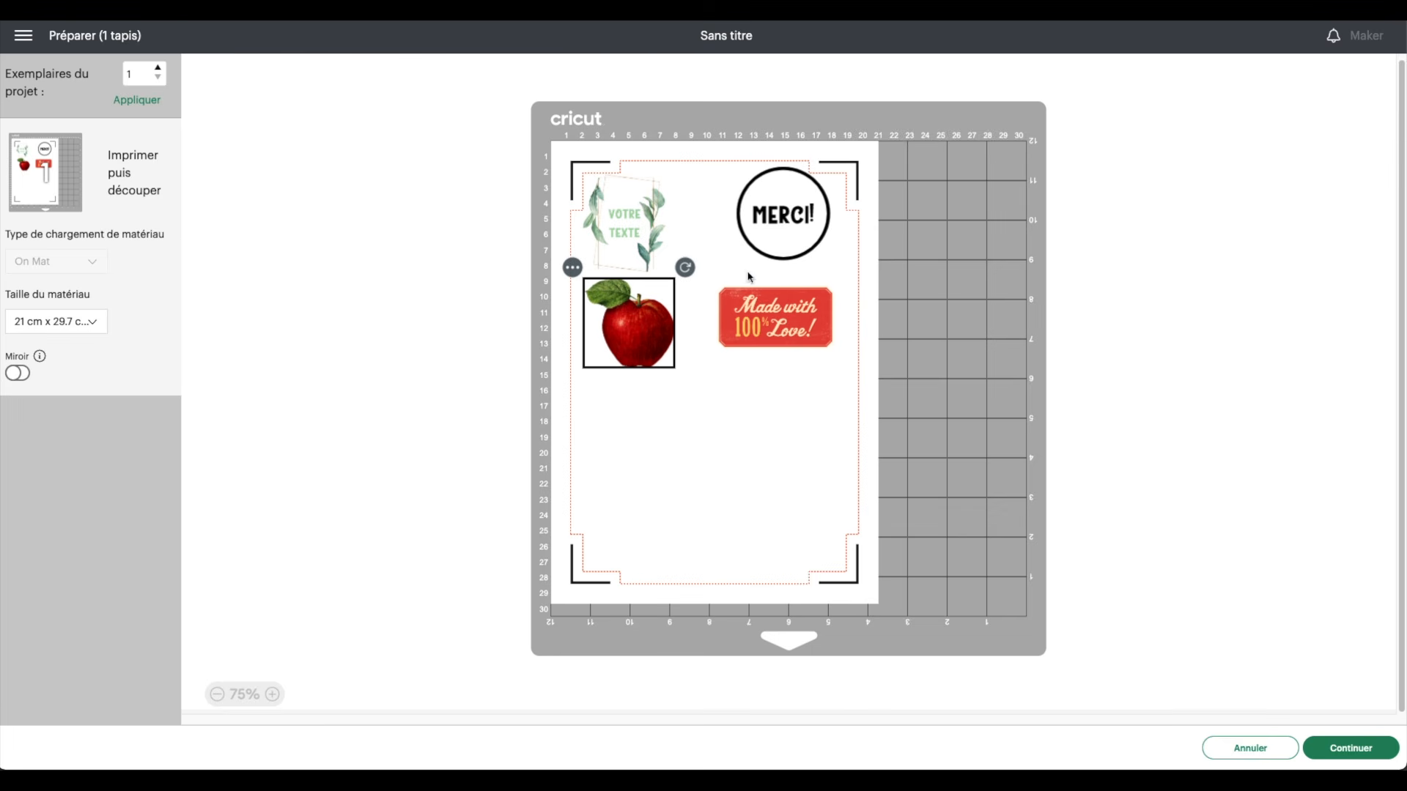
pyautogui.moveTo(755, 242); pyautogui.dragTo(689, 255)
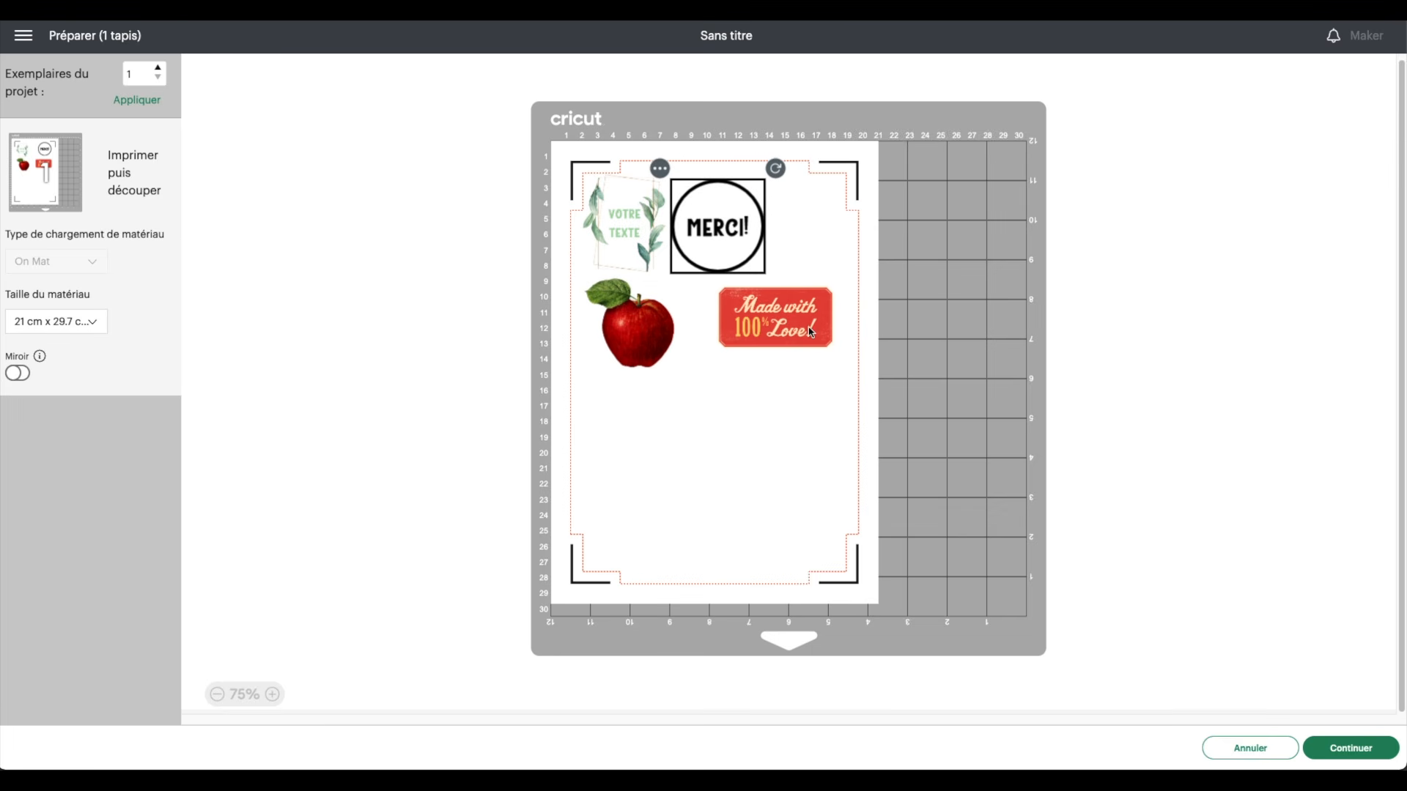
# - Rotate the "Made with 100% Love!" label a quarter turn, place it beside "MERCI!", and shift the apple to the printable area's edge
pyautogui.click(810, 332)
pyautogui.moveTo(848, 285); pyautogui.dragTo(705, 200)
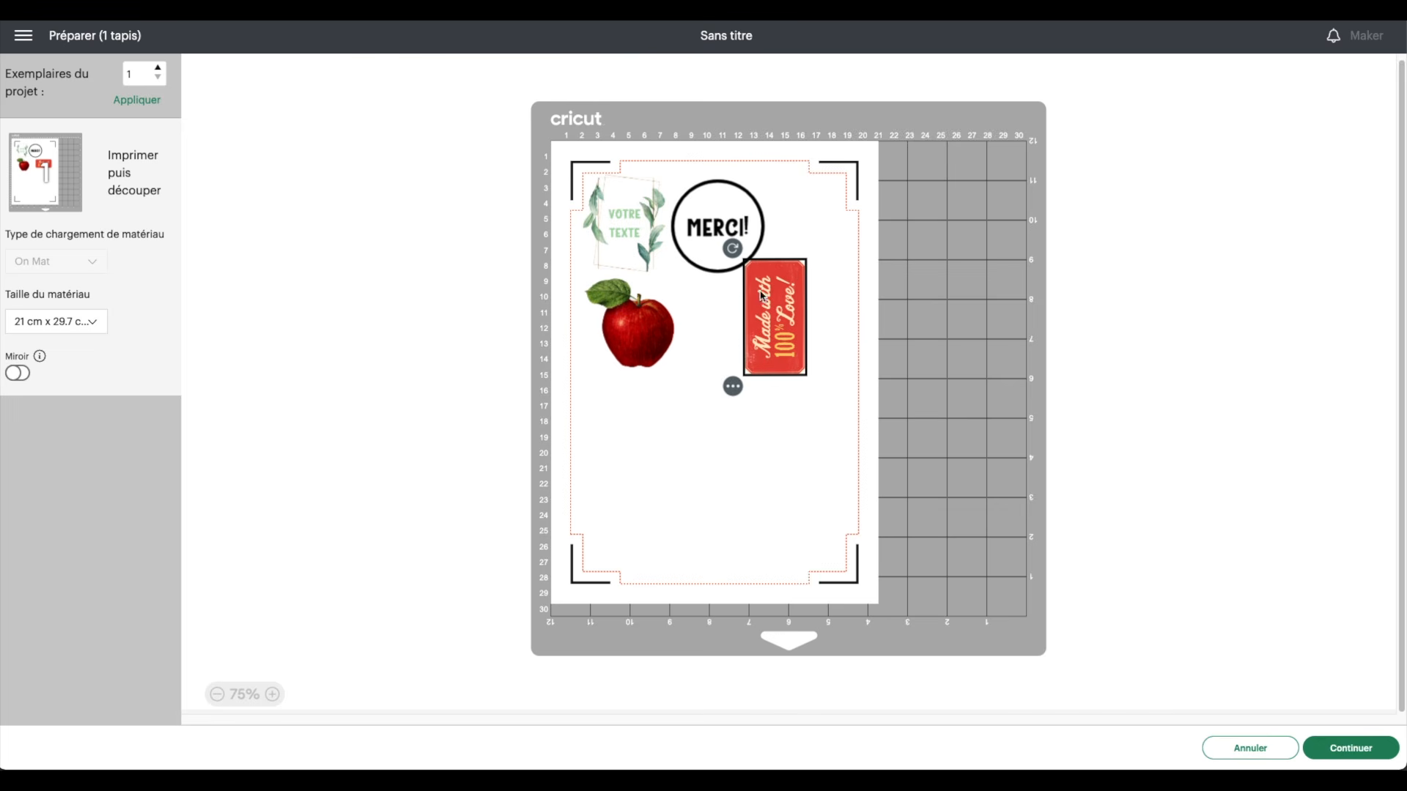
pyautogui.moveTo(762, 296); pyautogui.dragTo(800, 212)
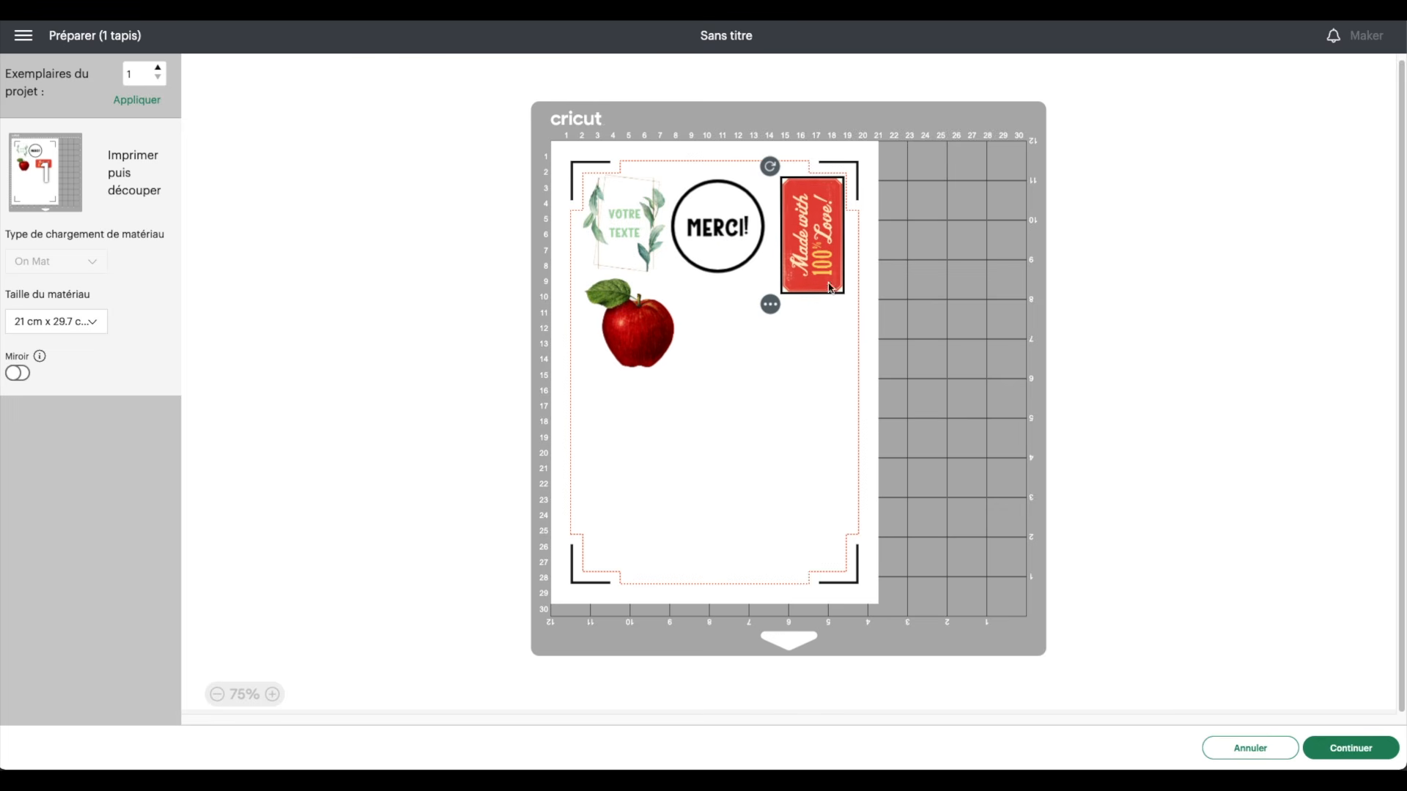
pyautogui.moveTo(645, 333); pyautogui.dragTo(629, 330)
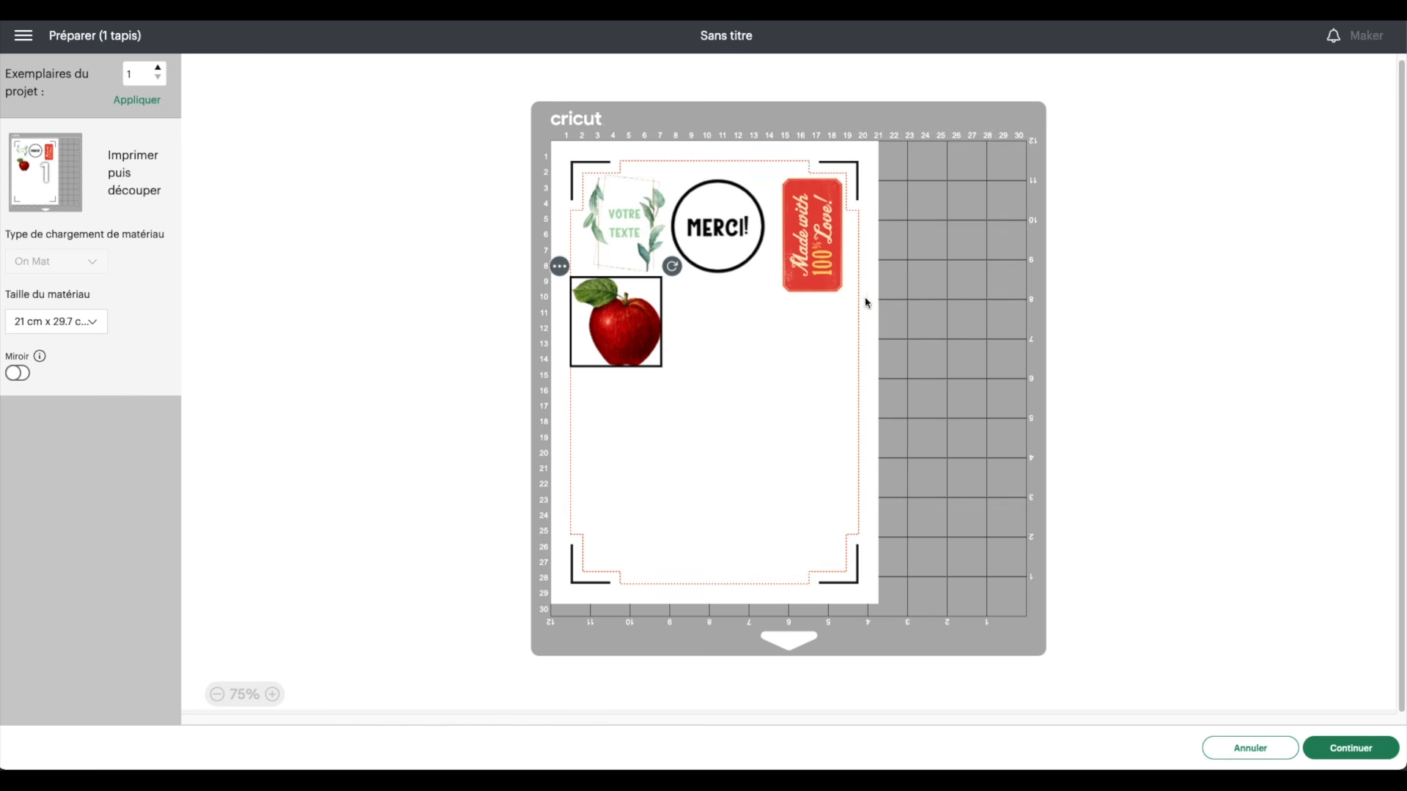
# - Set the number of project copies to 4 and apply it
pyautogui.click(158, 68)
pyautogui.click(158, 69)
pyautogui.click(158, 68)
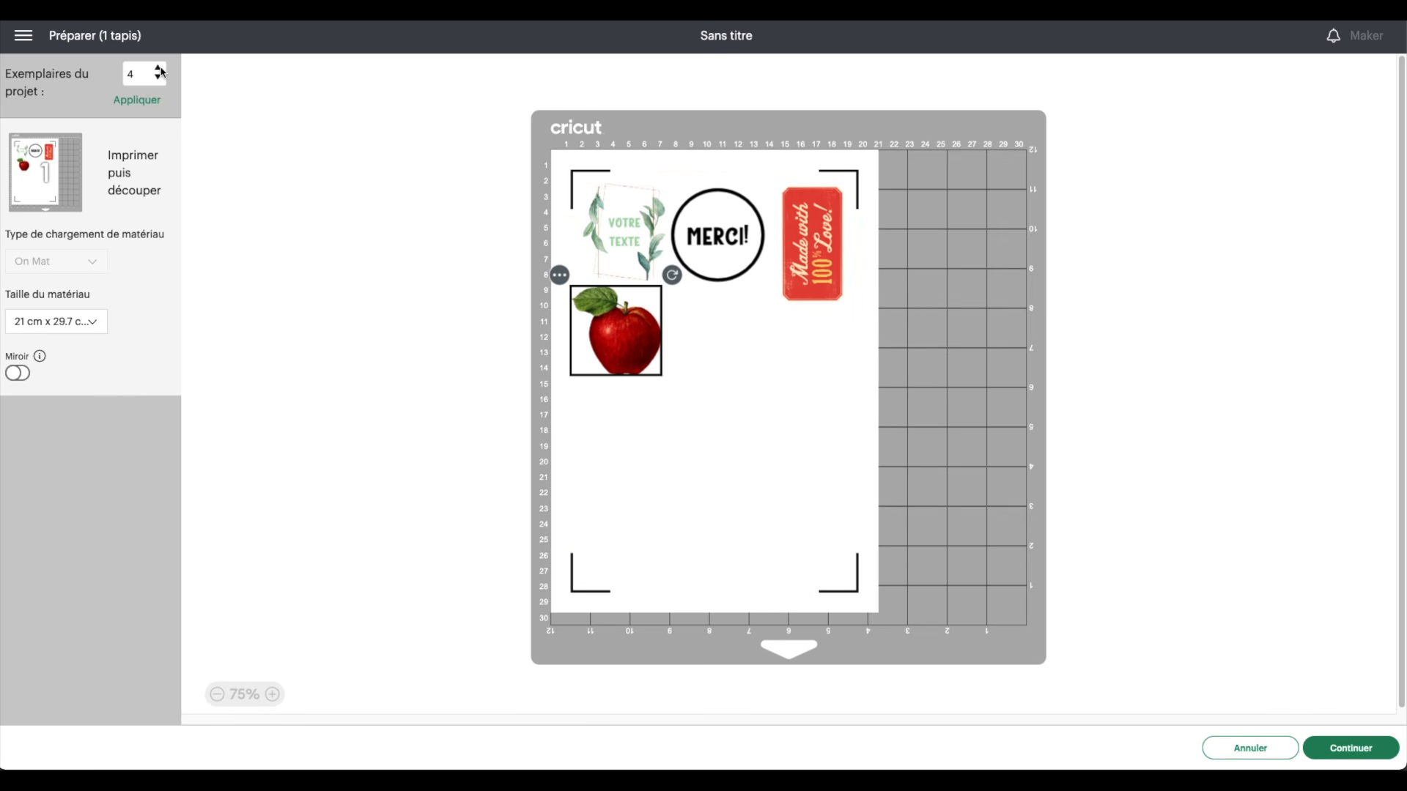
pyautogui.click(141, 102)
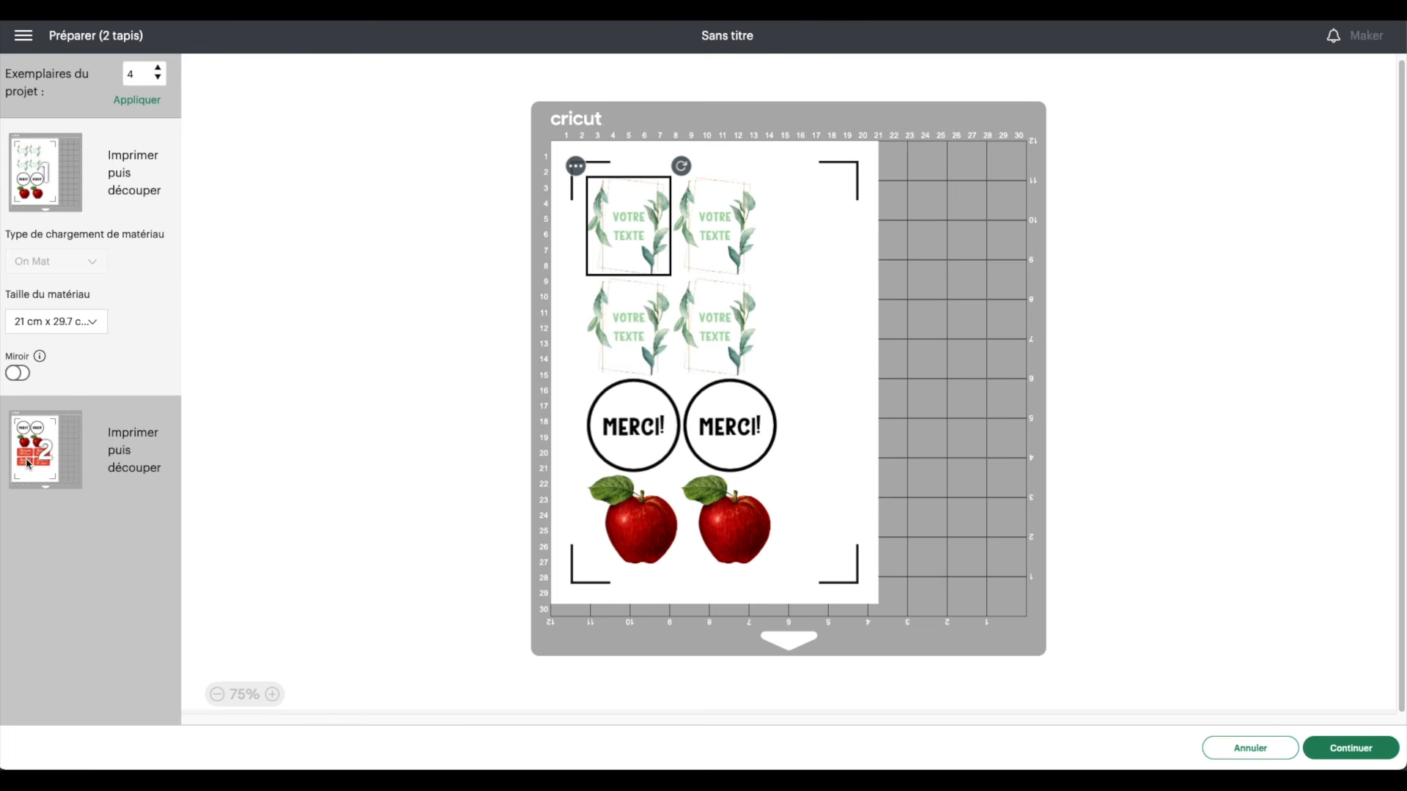
# - Switch between the two print-then-cut mats to examine how the copies are distributed
pyautogui.click(30, 462)
pyautogui.click(47, 171)
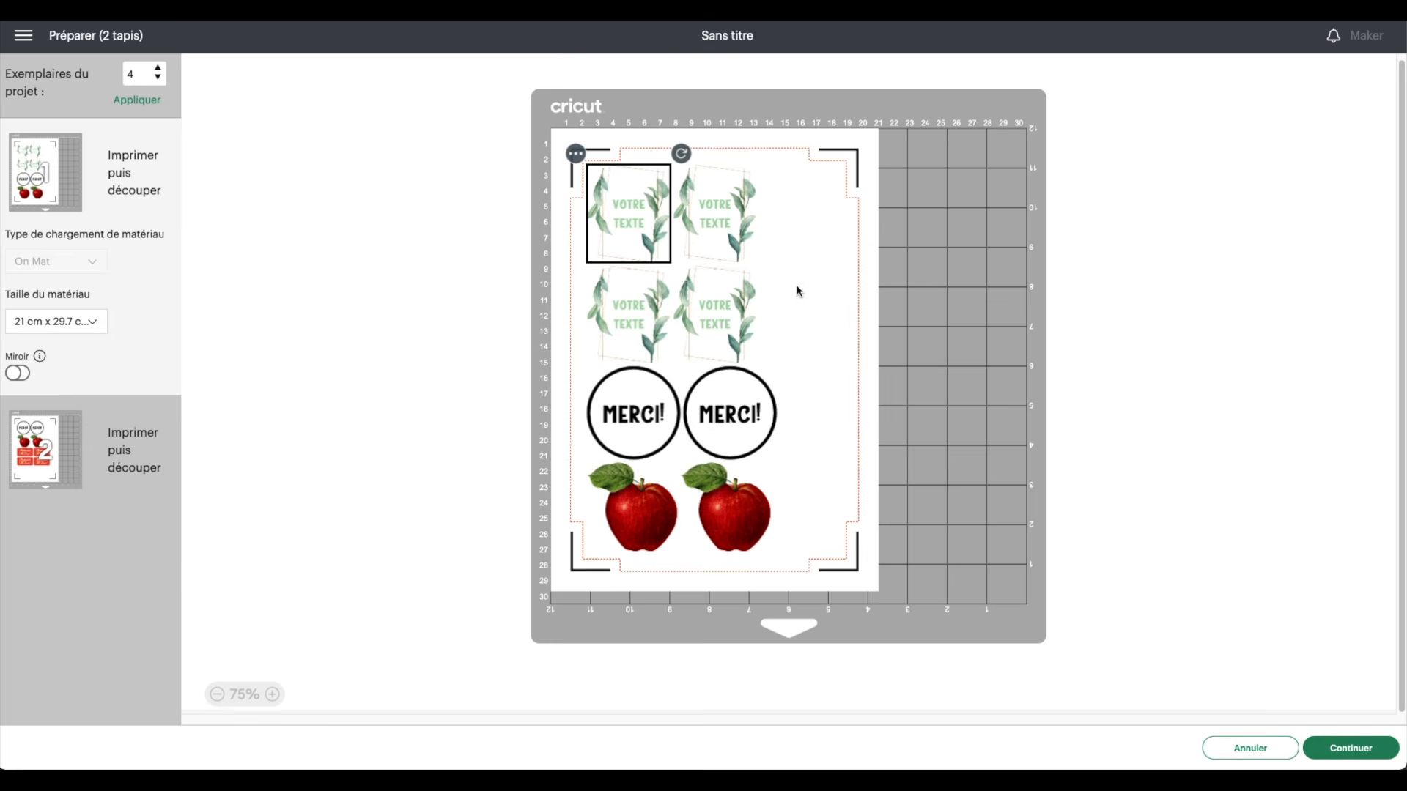
pyautogui.click(48, 452)
pyautogui.click(778, 387)
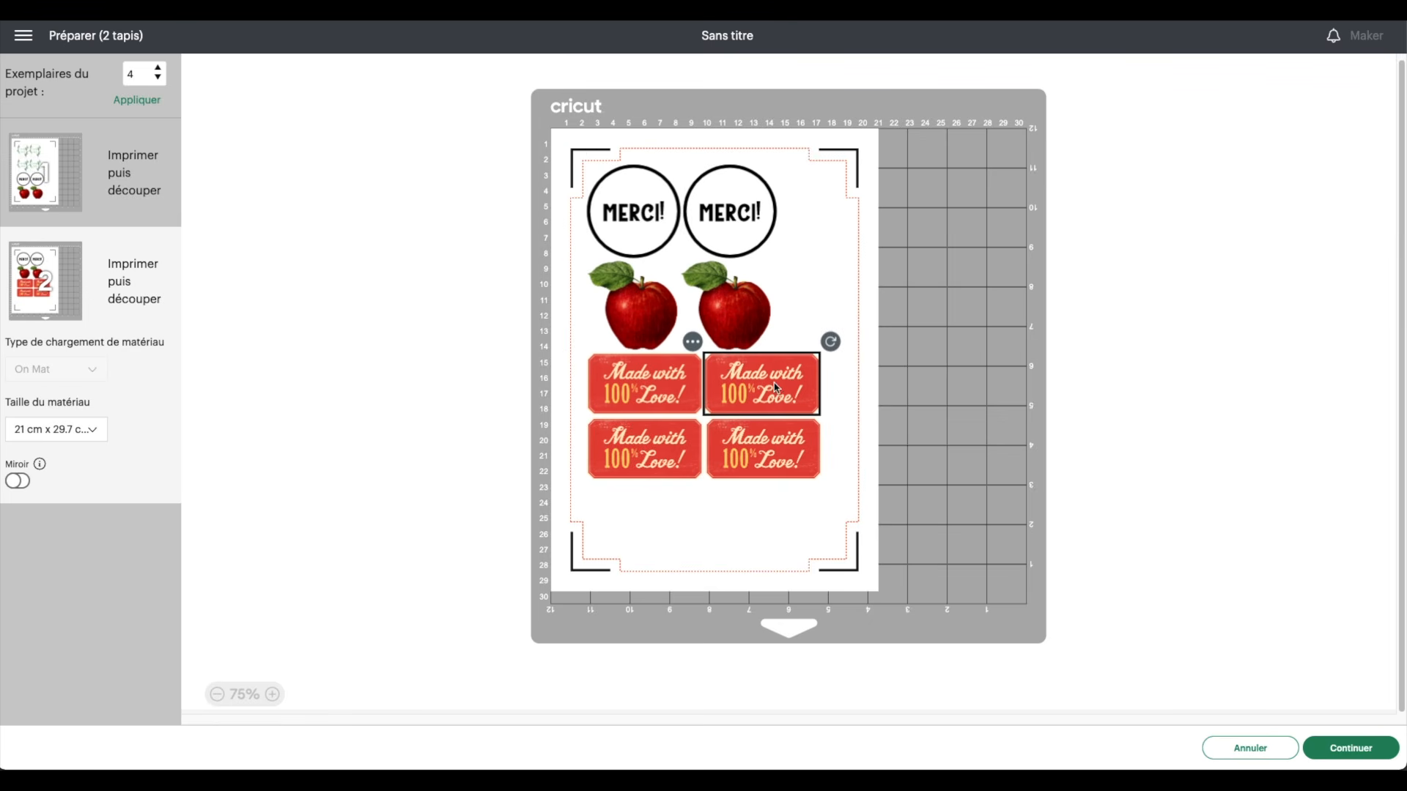
# - Move a "Made with 100% Love!" label from the second mat to the first, standing it upright beside the top "VOTRE TEXTE" frames
pyautogui.click(693, 342)
pyautogui.click(687, 378)
pyautogui.click(511, 182)
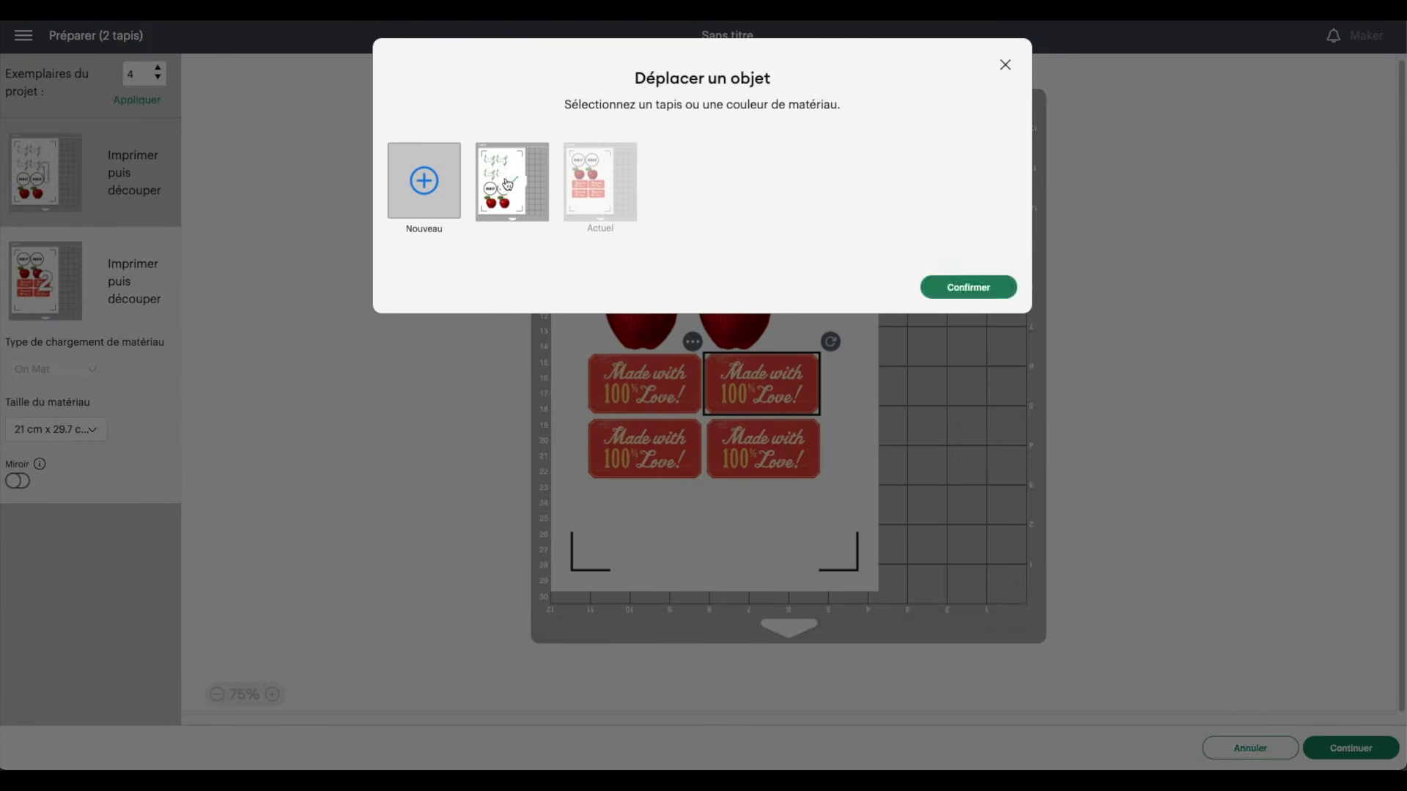
pyautogui.click(947, 287)
pyautogui.moveTo(862, 244); pyautogui.dragTo(826, 248)
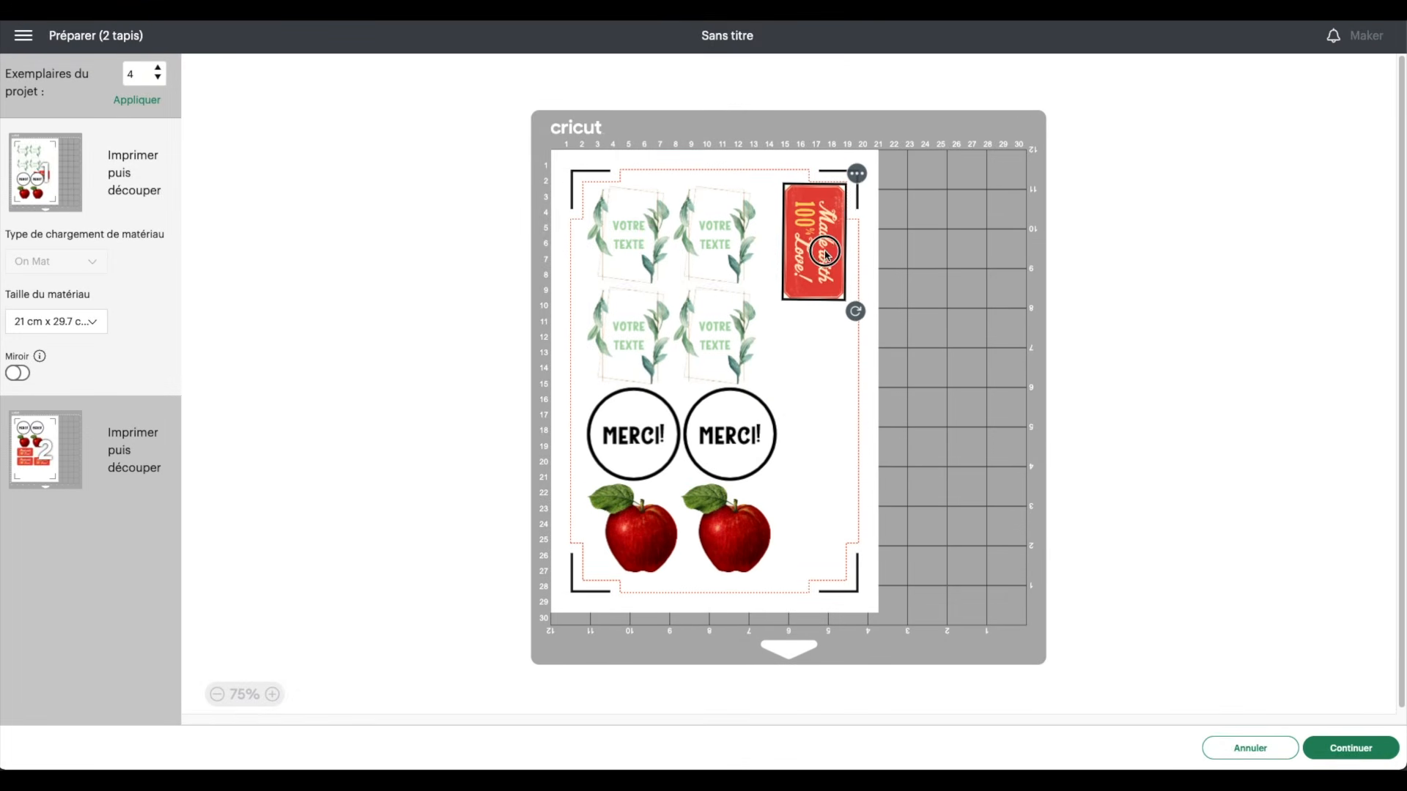
# - Place one "MERCI!" circle beneath the upright label and line up the two apples beside the remaining "MERCI!" circle
pyautogui.moveTo(740, 435); pyautogui.dragTo(809, 356)
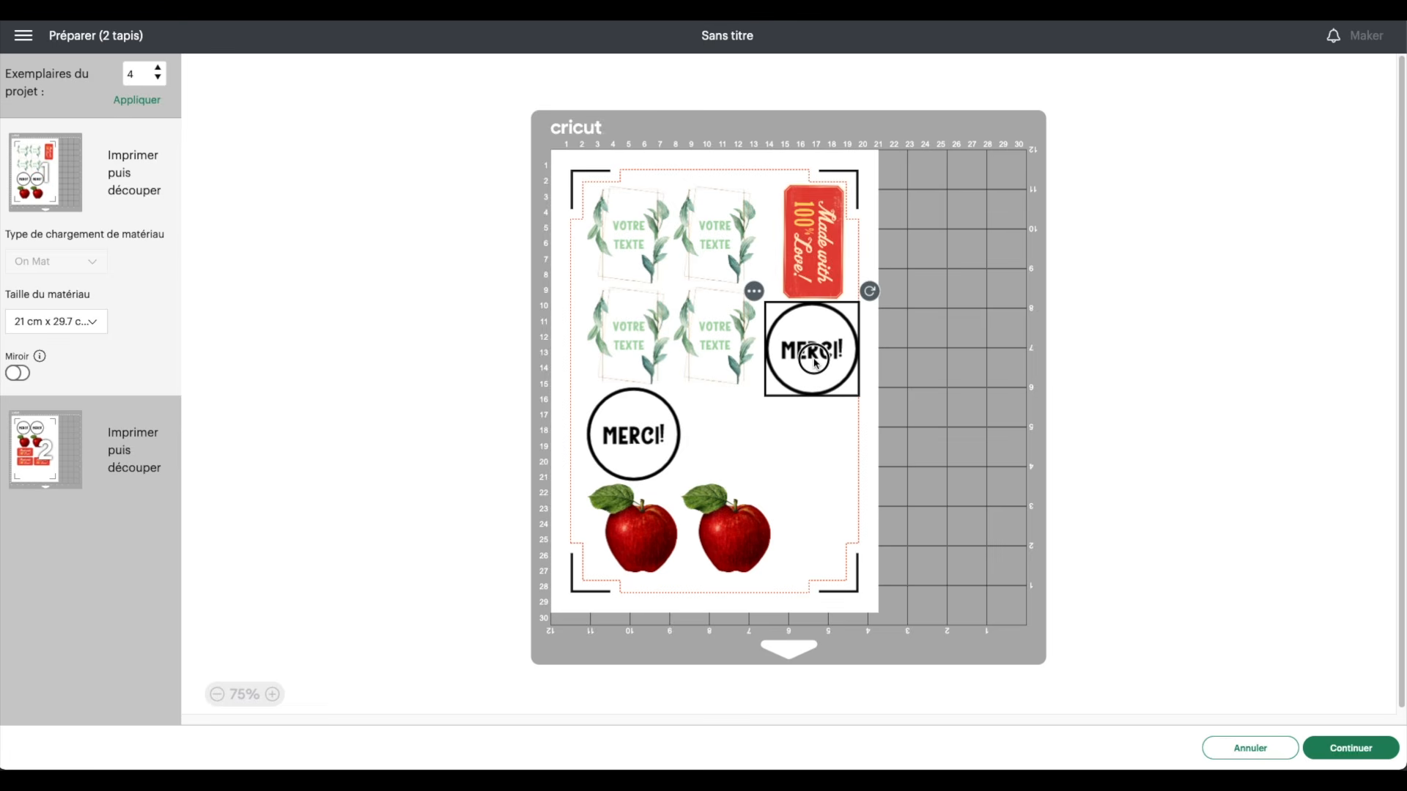
pyautogui.moveTo(746, 531); pyautogui.dragTo(835, 447)
pyautogui.moveTo(658, 527); pyautogui.dragTo(748, 433)
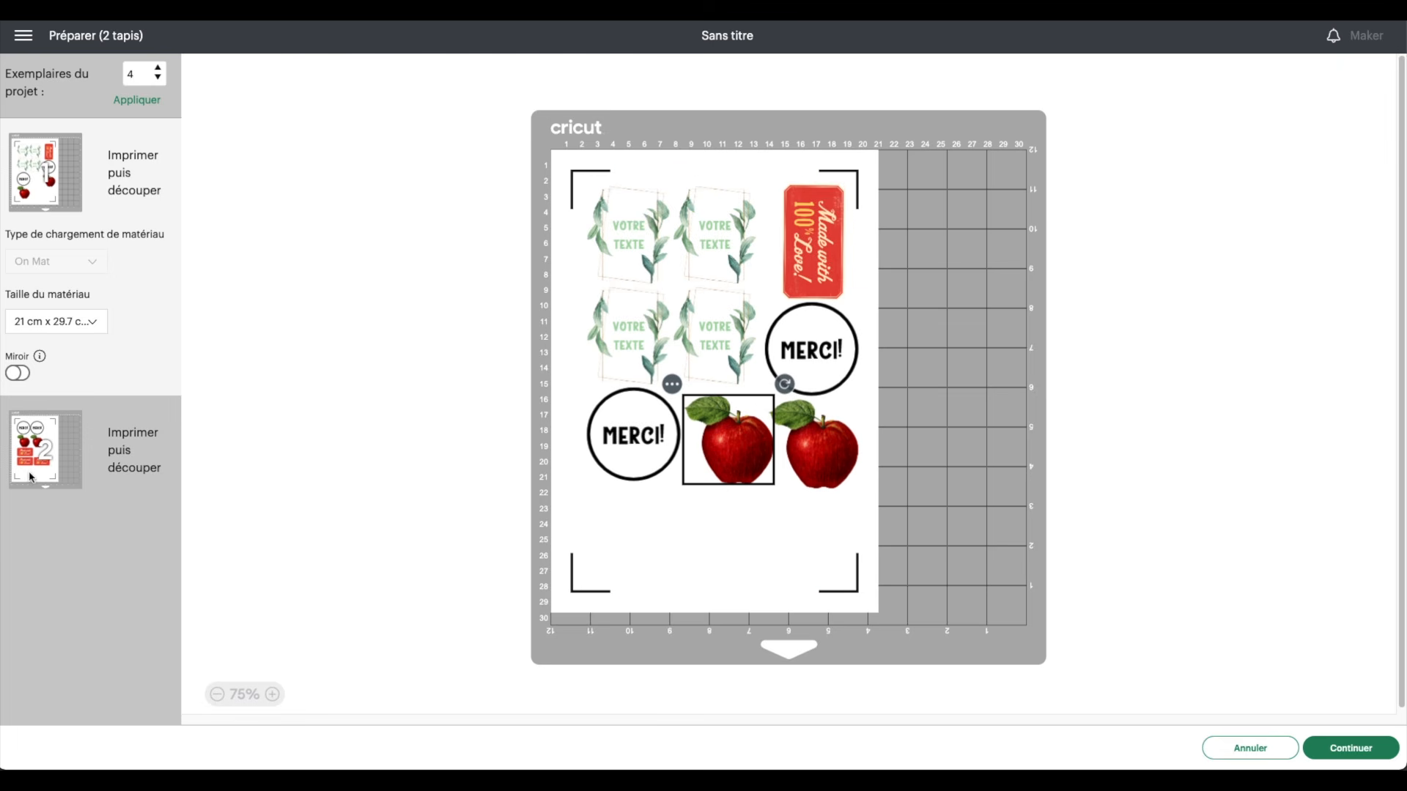
# - Move another "Made with 100% Love!" label from the second mat to the first mat
pyautogui.click(33, 443)
pyautogui.click(588, 369)
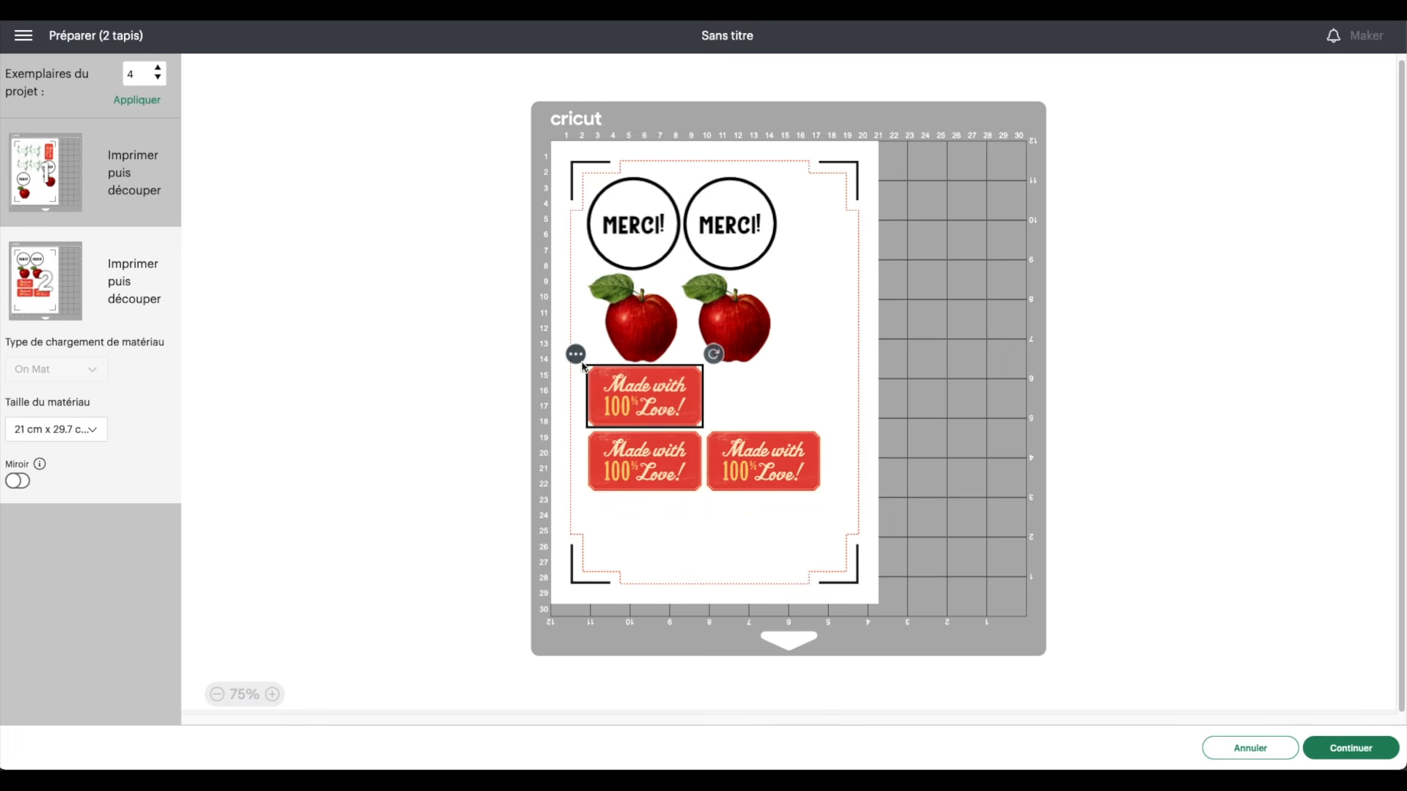
pyautogui.click(575, 355)
pyautogui.click(568, 401)
pyautogui.click(507, 196)
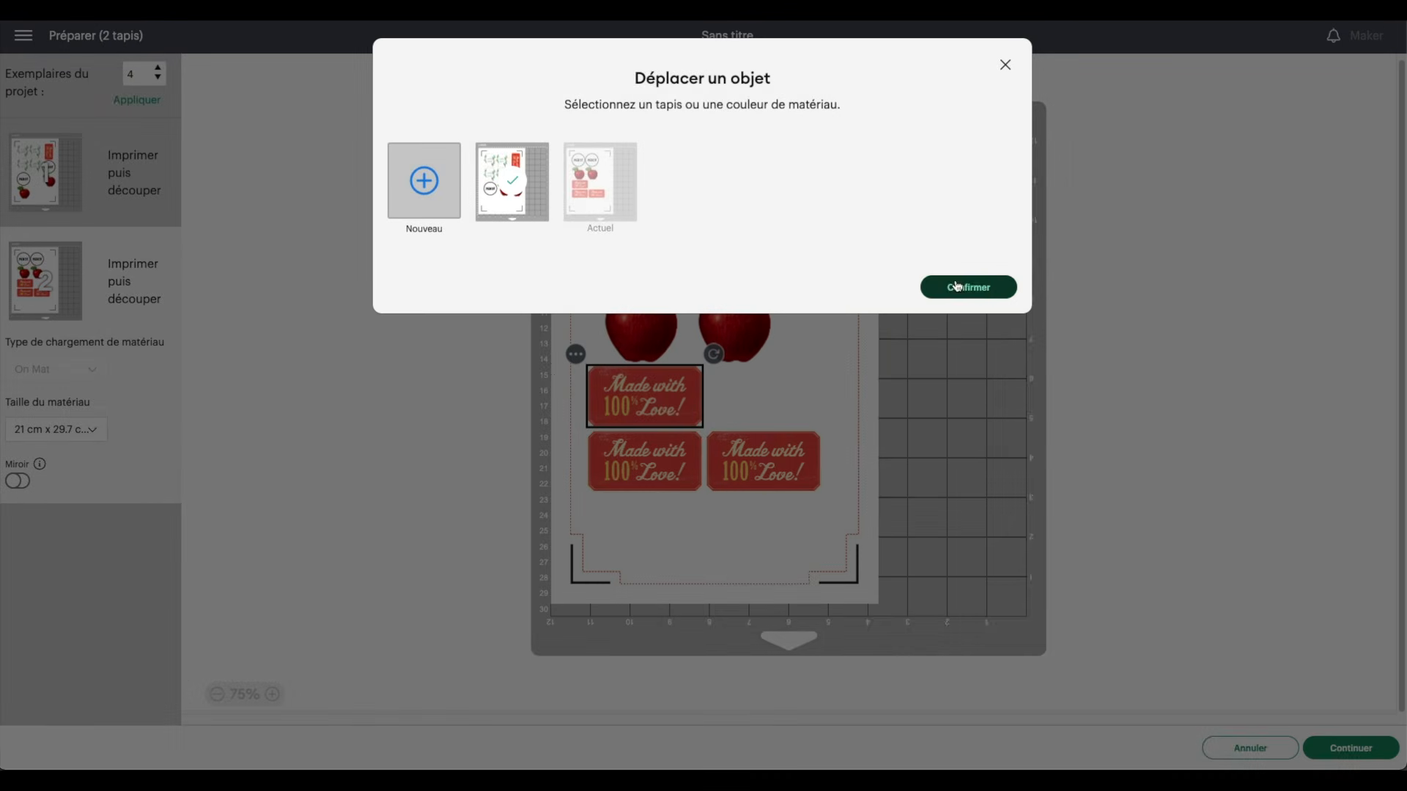
pyautogui.click(956, 286)
# - Shift one apple below the lower "MERCI!" circle and fit the new label, rotated a quarter turn, beside the other apple
pyautogui.click(687, 376)
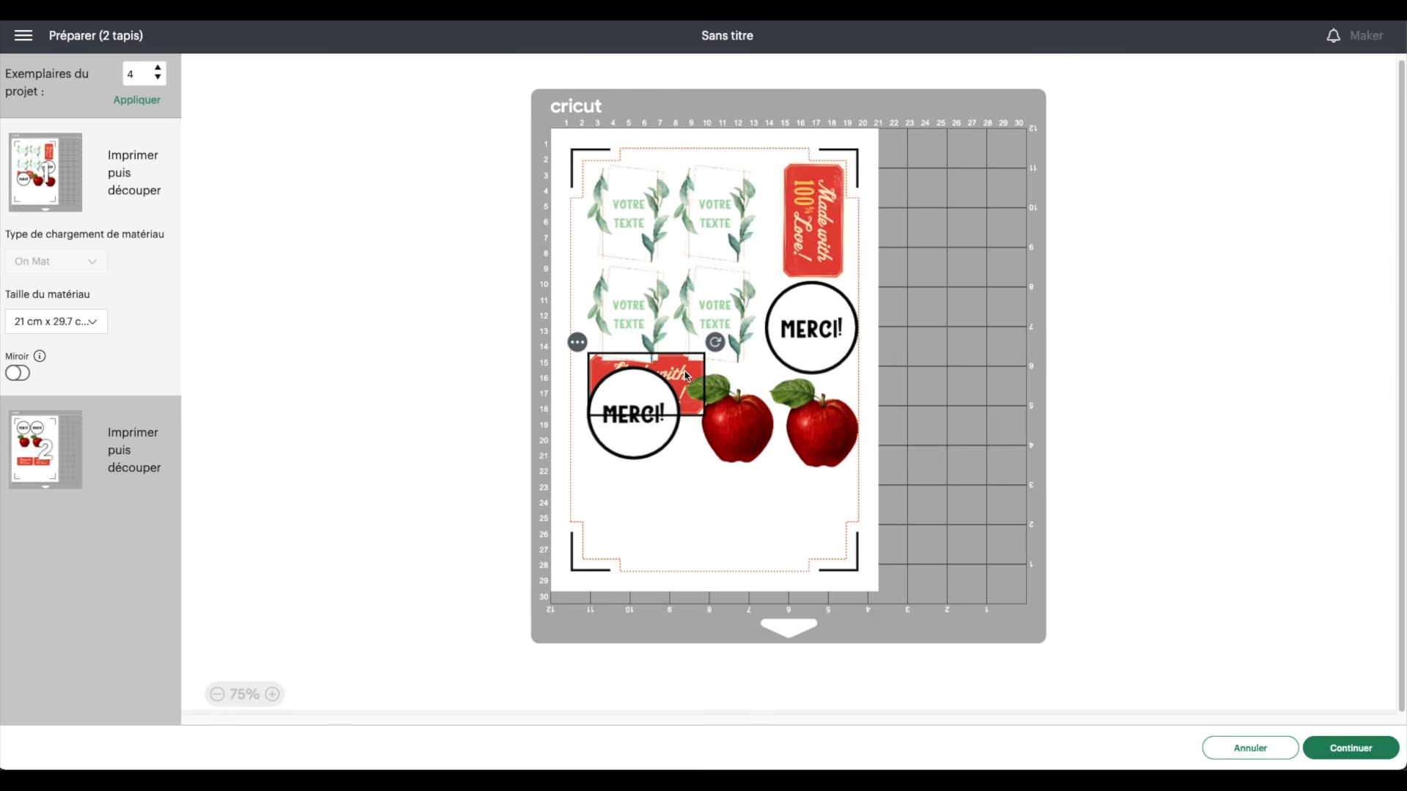
pyautogui.moveTo(687, 376); pyautogui.dragTo(801, 534)
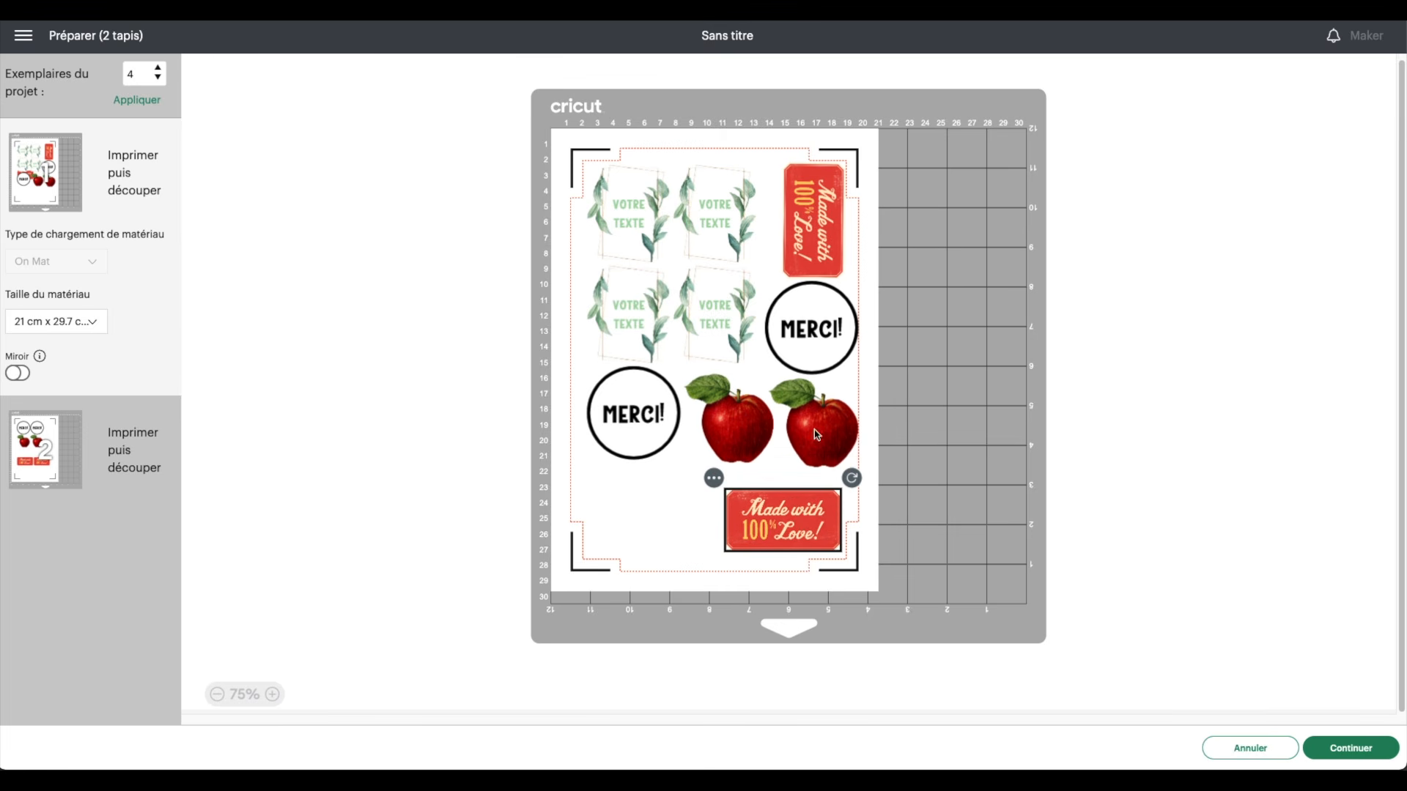
pyautogui.moveTo(815, 434); pyautogui.dragTo(593, 514)
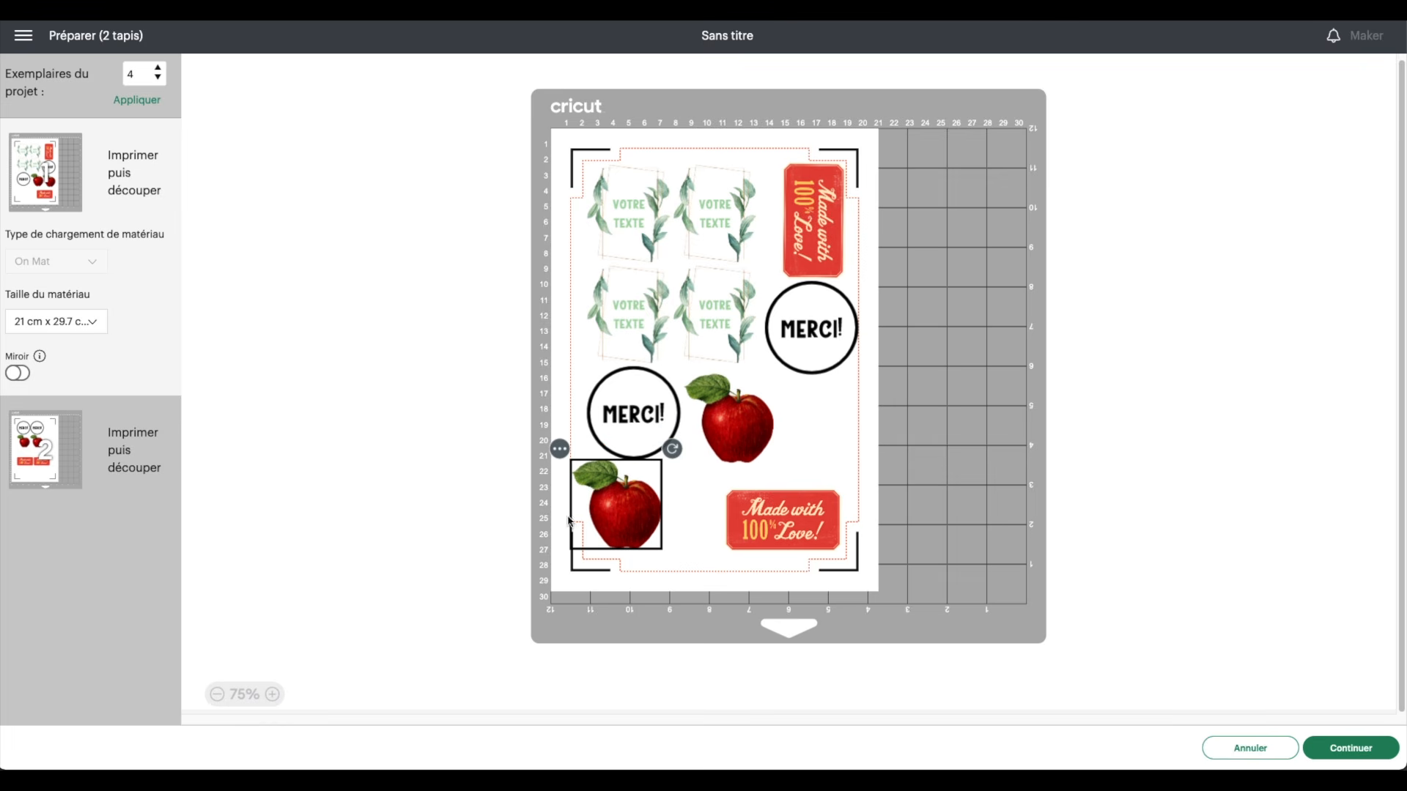
pyautogui.click(831, 519)
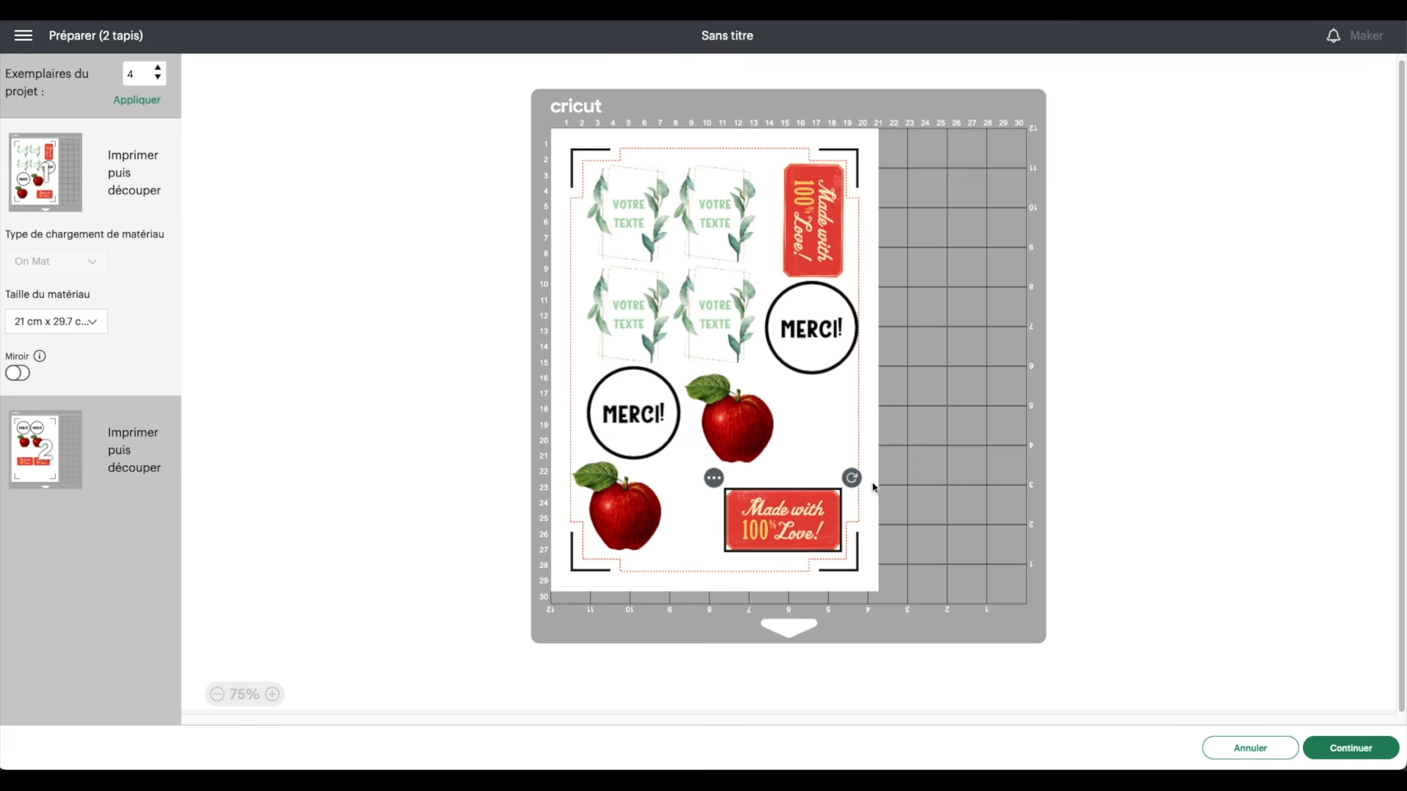
pyautogui.moveTo(852, 478); pyautogui.dragTo(839, 421)
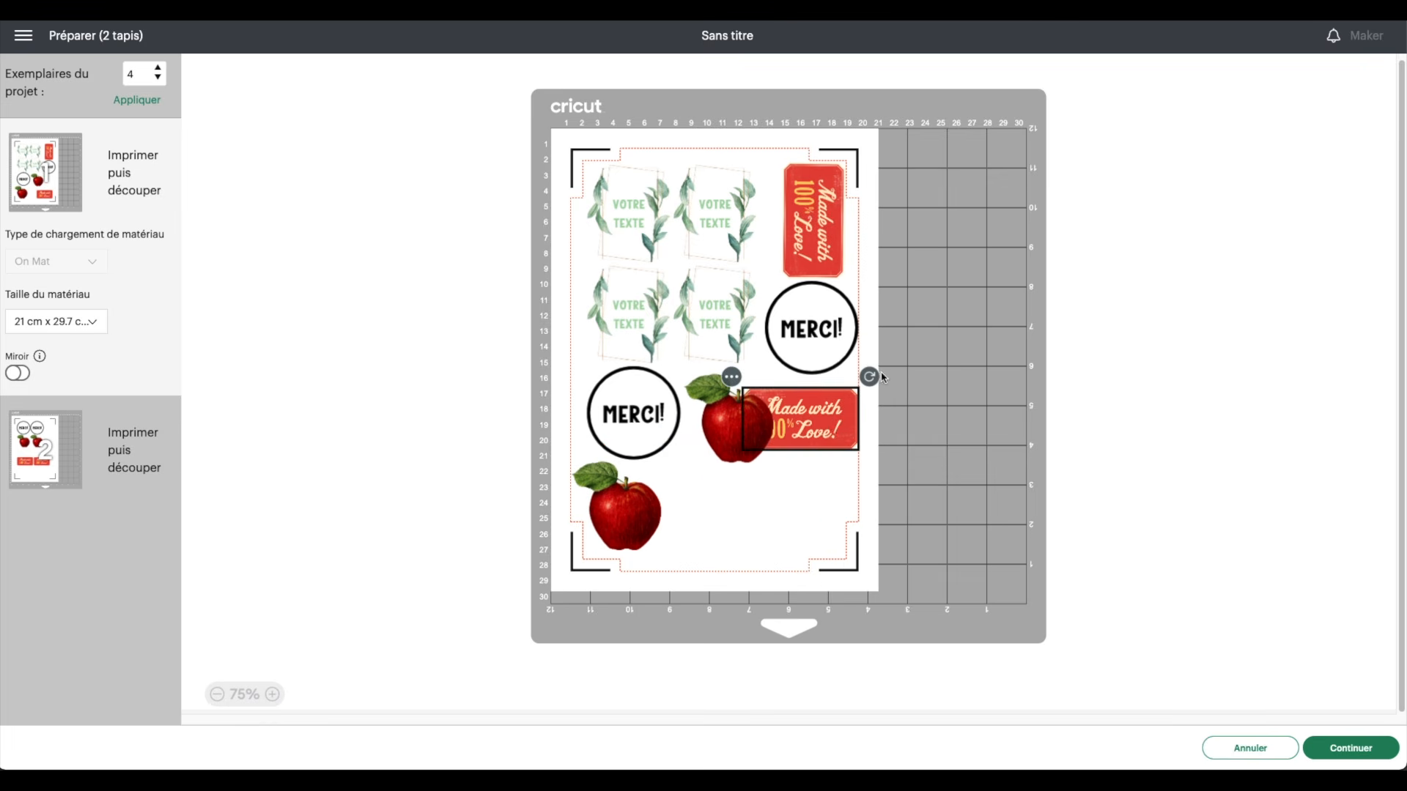
pyautogui.moveTo(881, 377); pyautogui.dragTo(840, 450)
pyautogui.scroll(1, 791, 280)
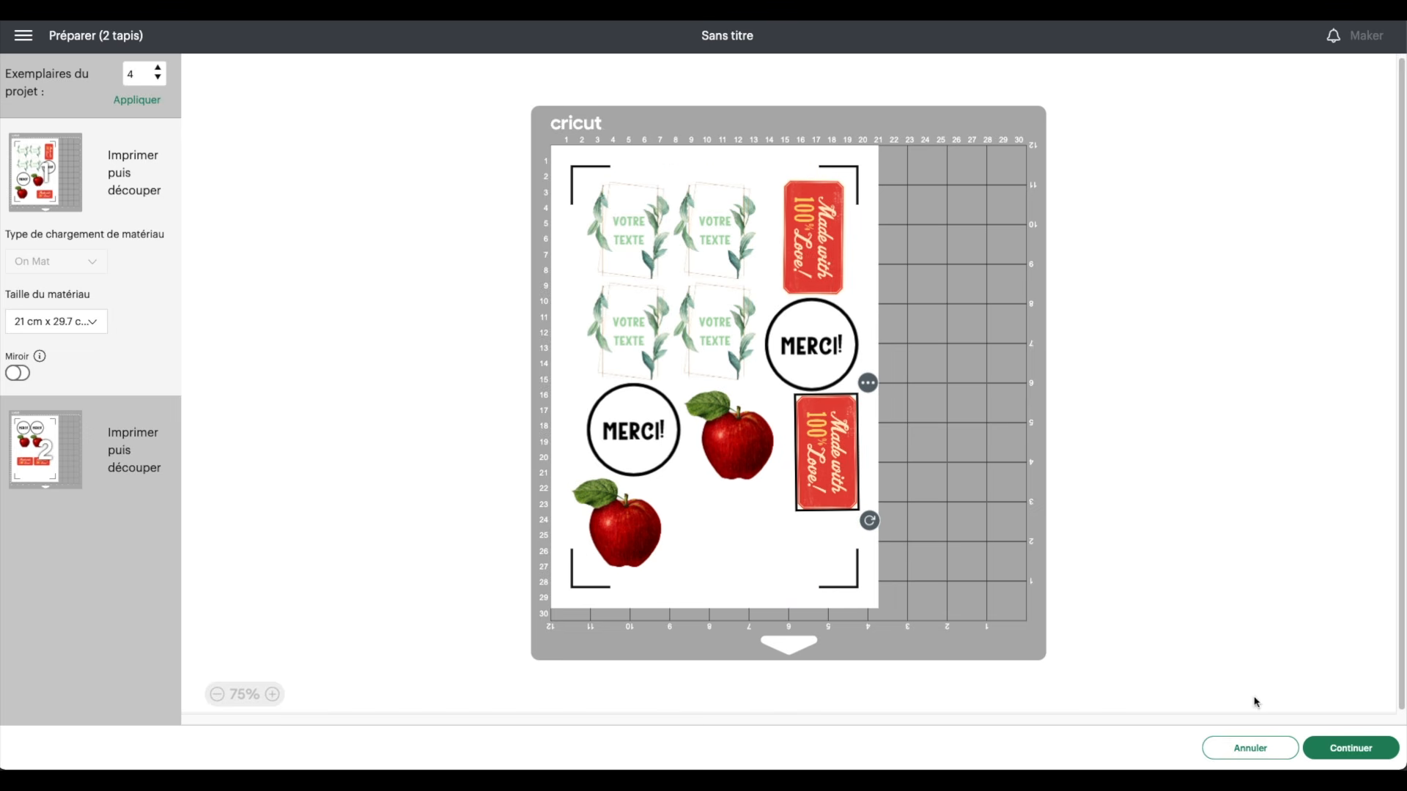
# - Continue to the Create stage and send the first mat to the printer using the system print dialog
pyautogui.click(1367, 759)
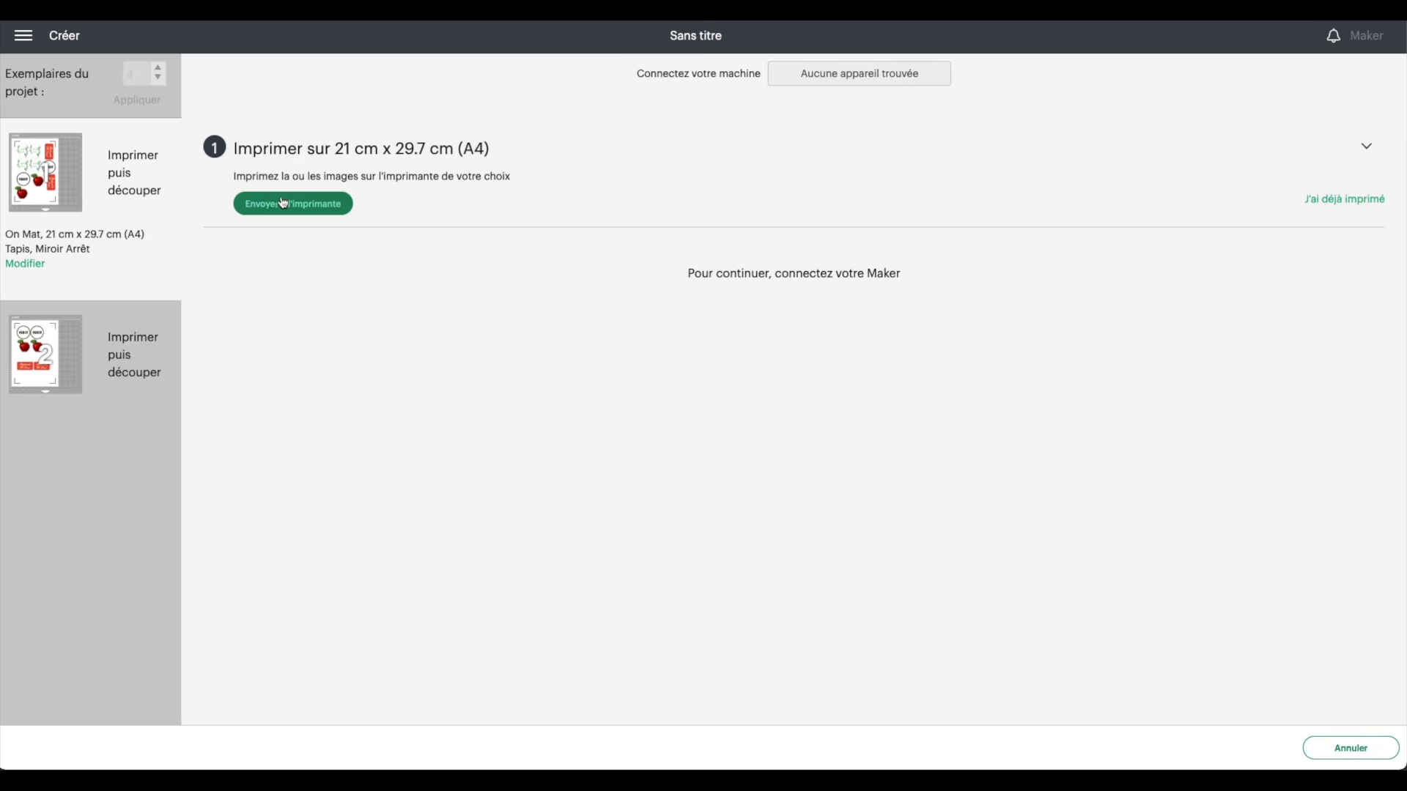
pyautogui.click(316, 214)
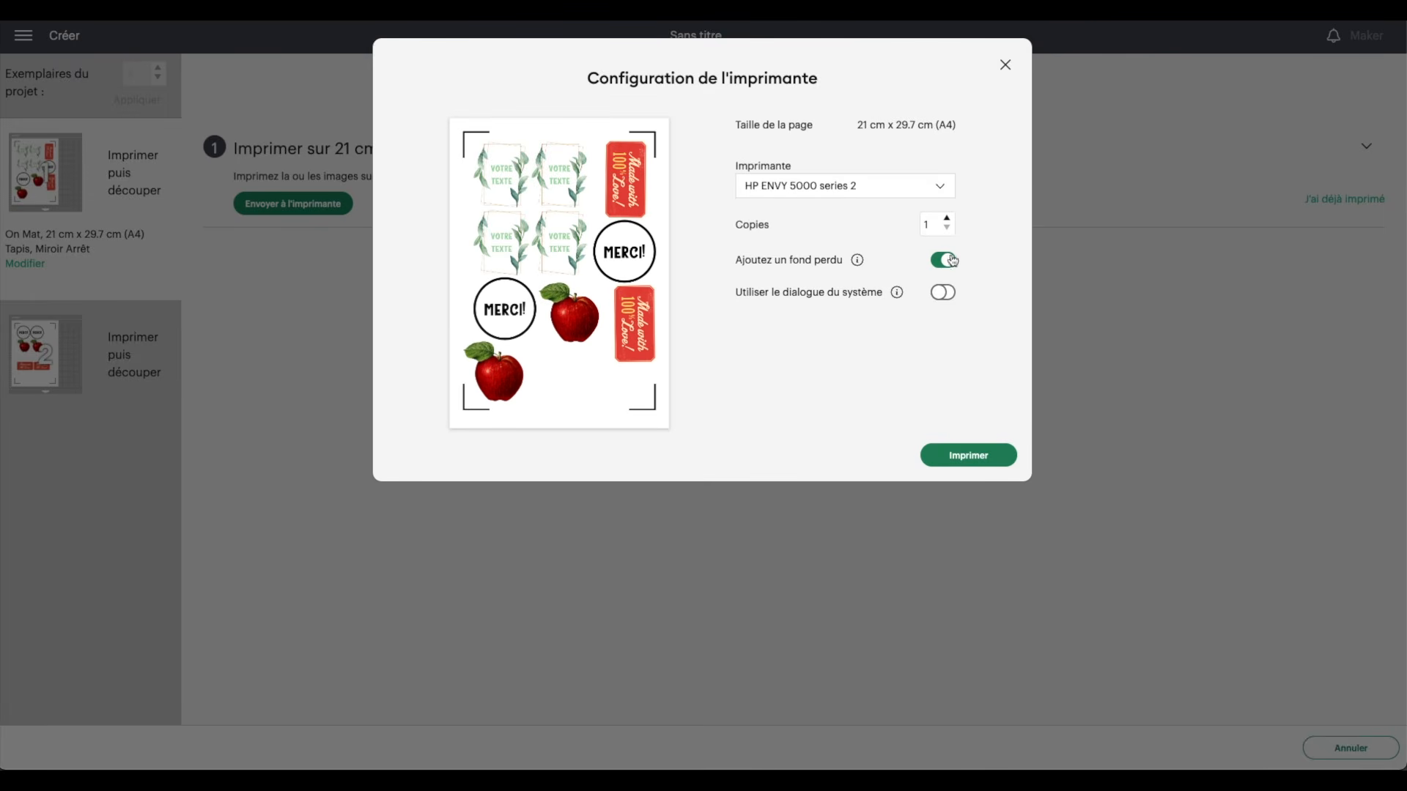
pyautogui.moveTo(859, 263)
pyautogui.click(897, 293)
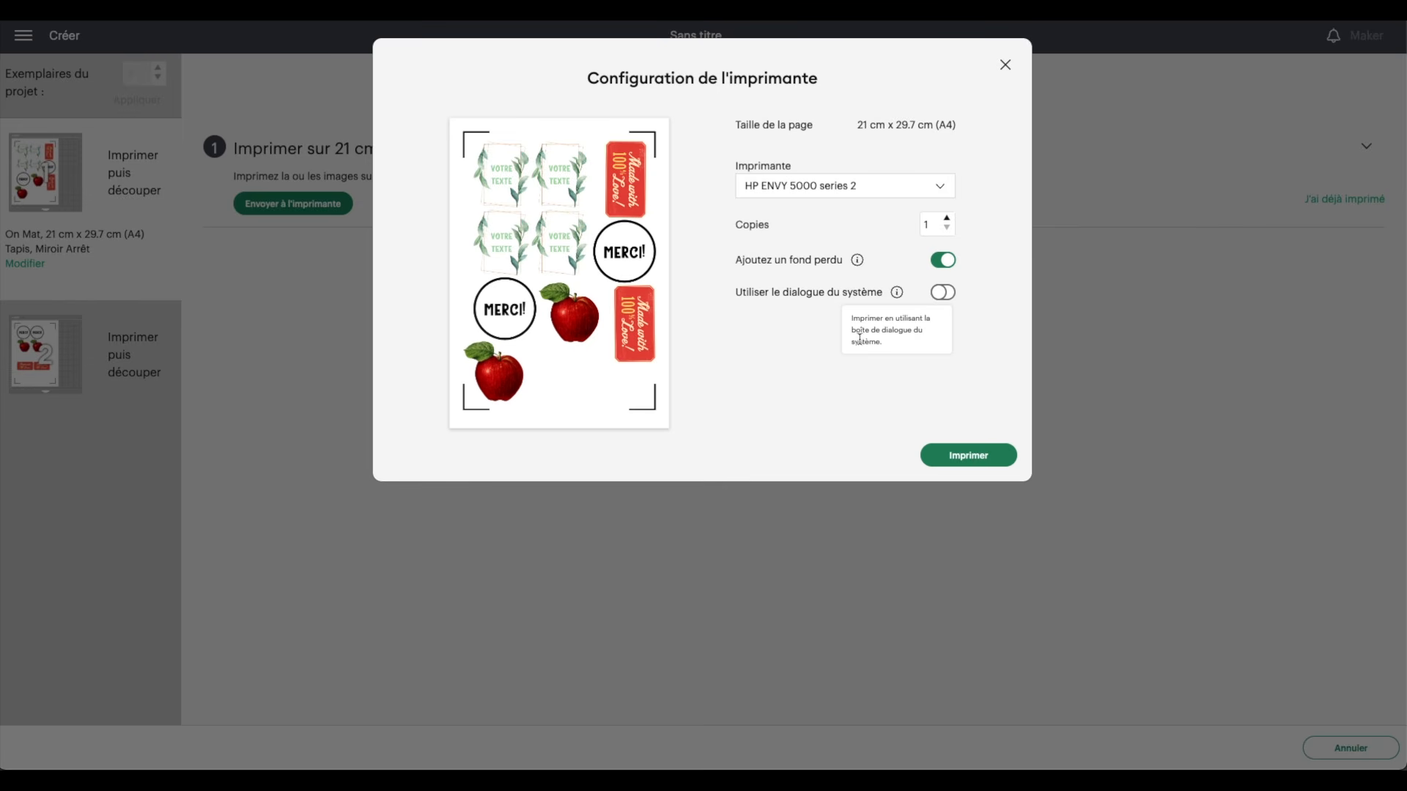
pyautogui.click(898, 295)
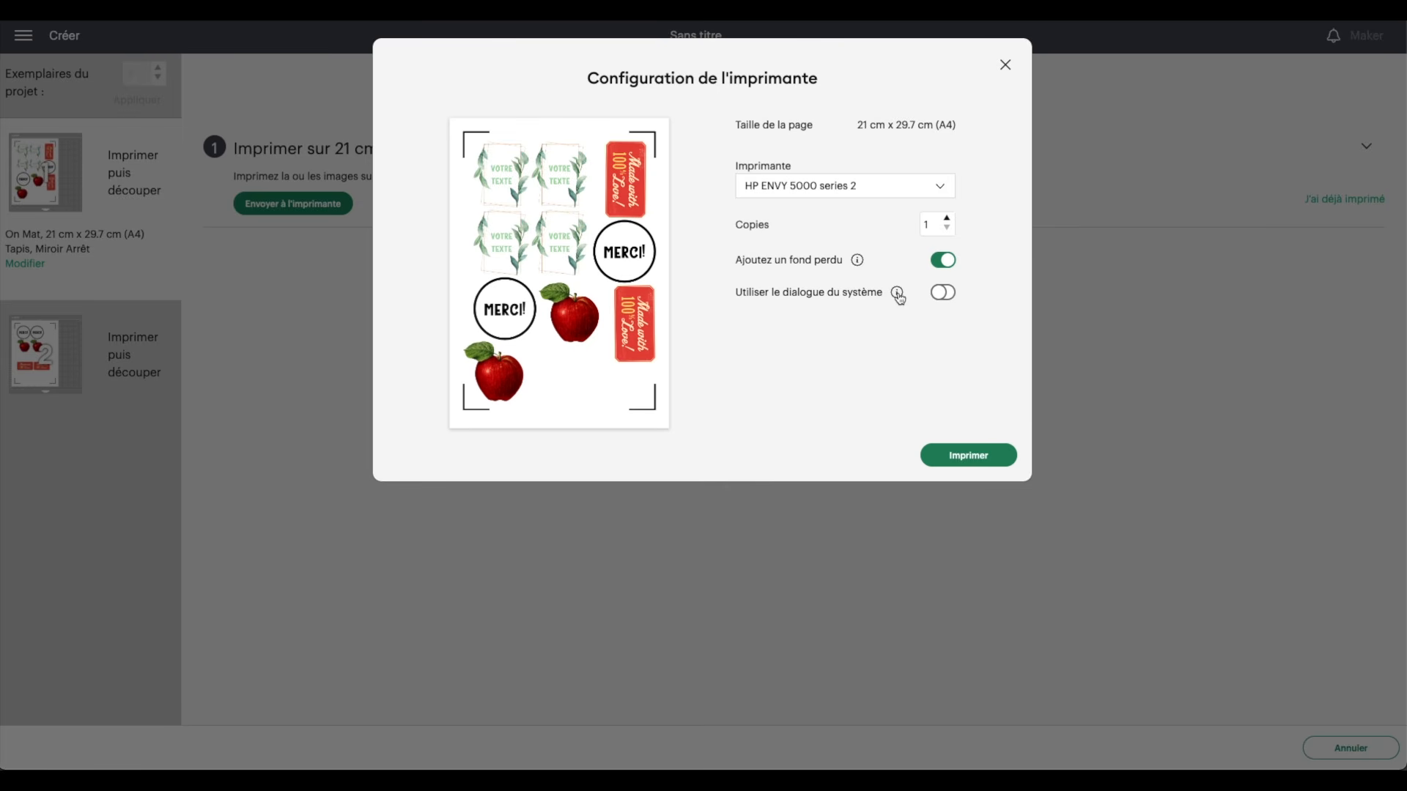
pyautogui.click(943, 292)
pyautogui.click(985, 462)
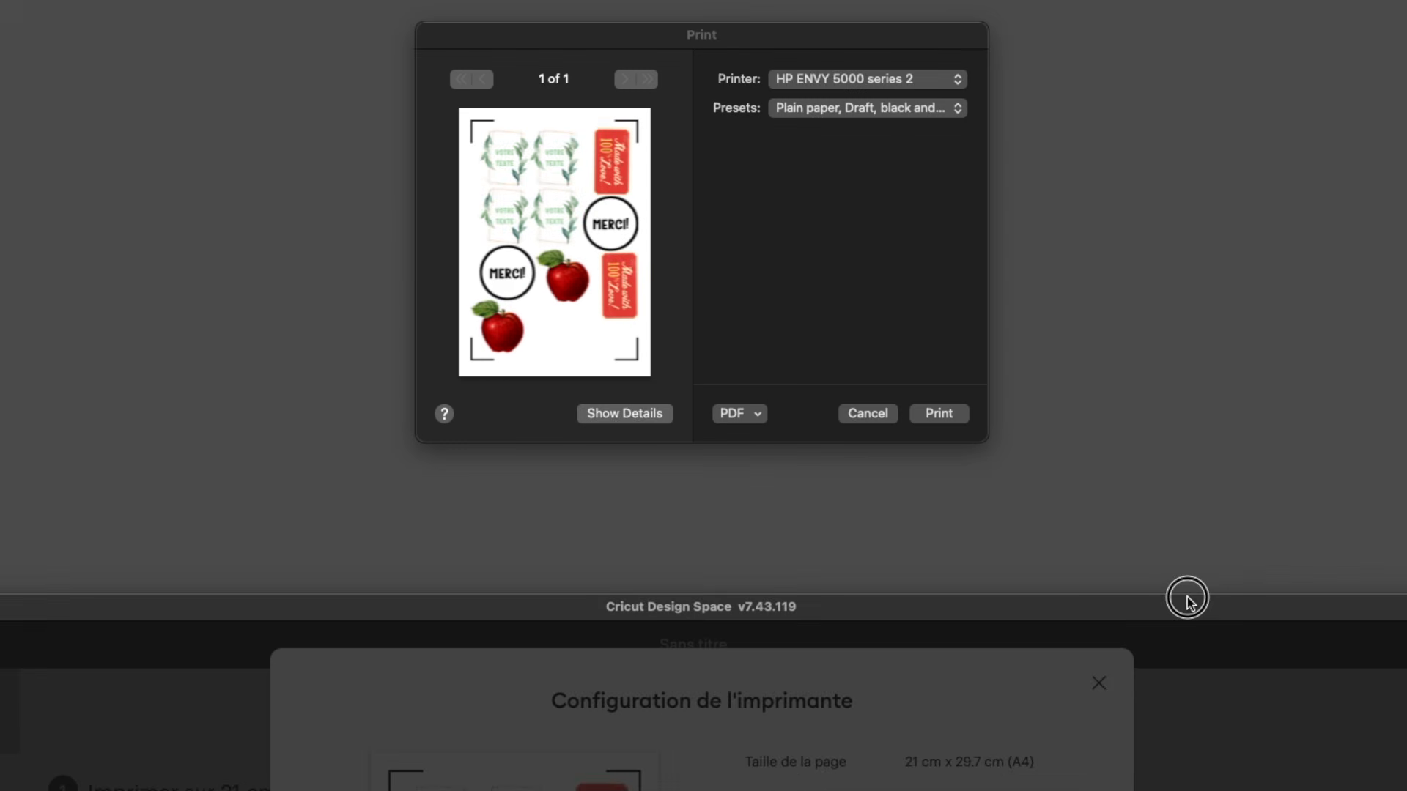
# - Choose the "Plain paper, Best" preset for the print job
pyautogui.moveTo(1187, 598); pyautogui.dragTo(1194, 489)
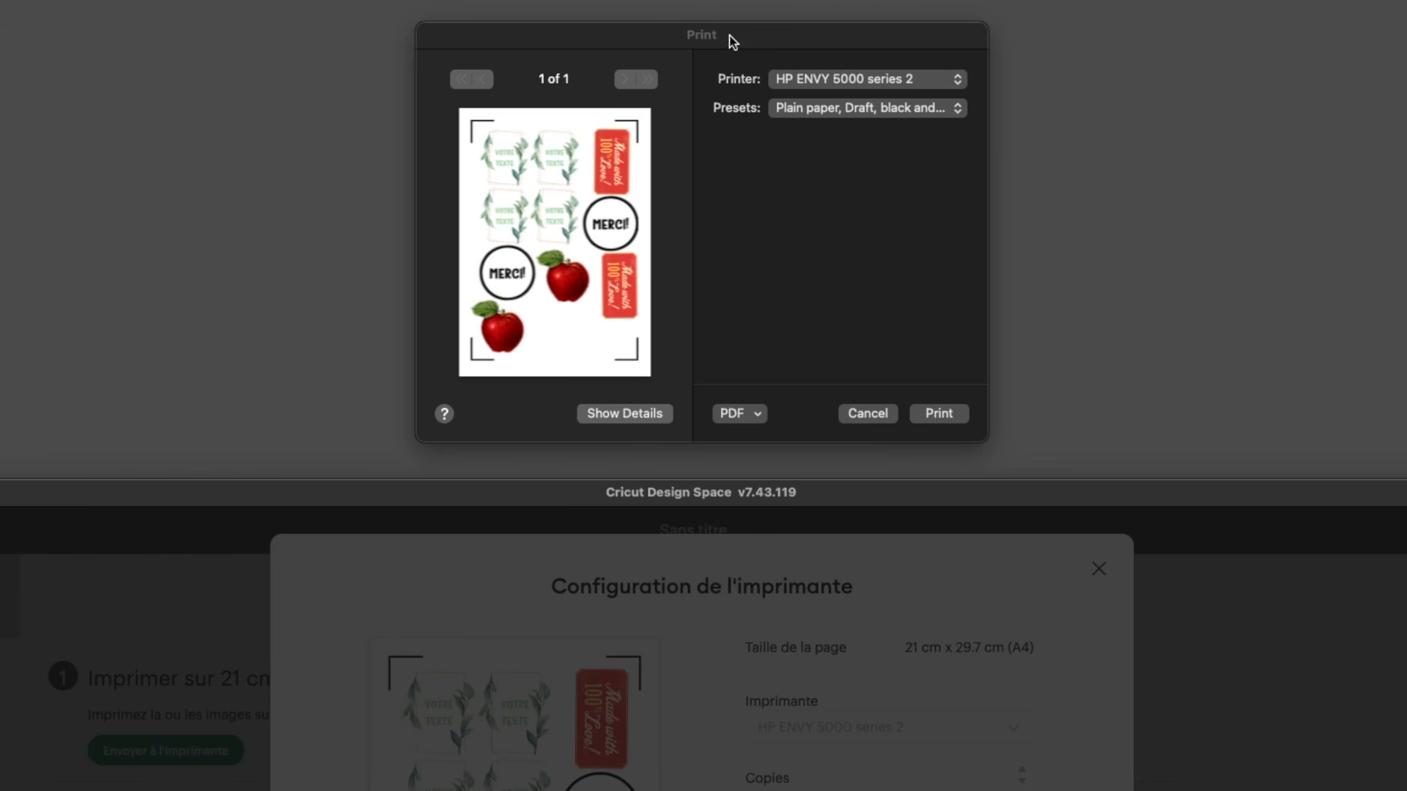
pyautogui.click(957, 110)
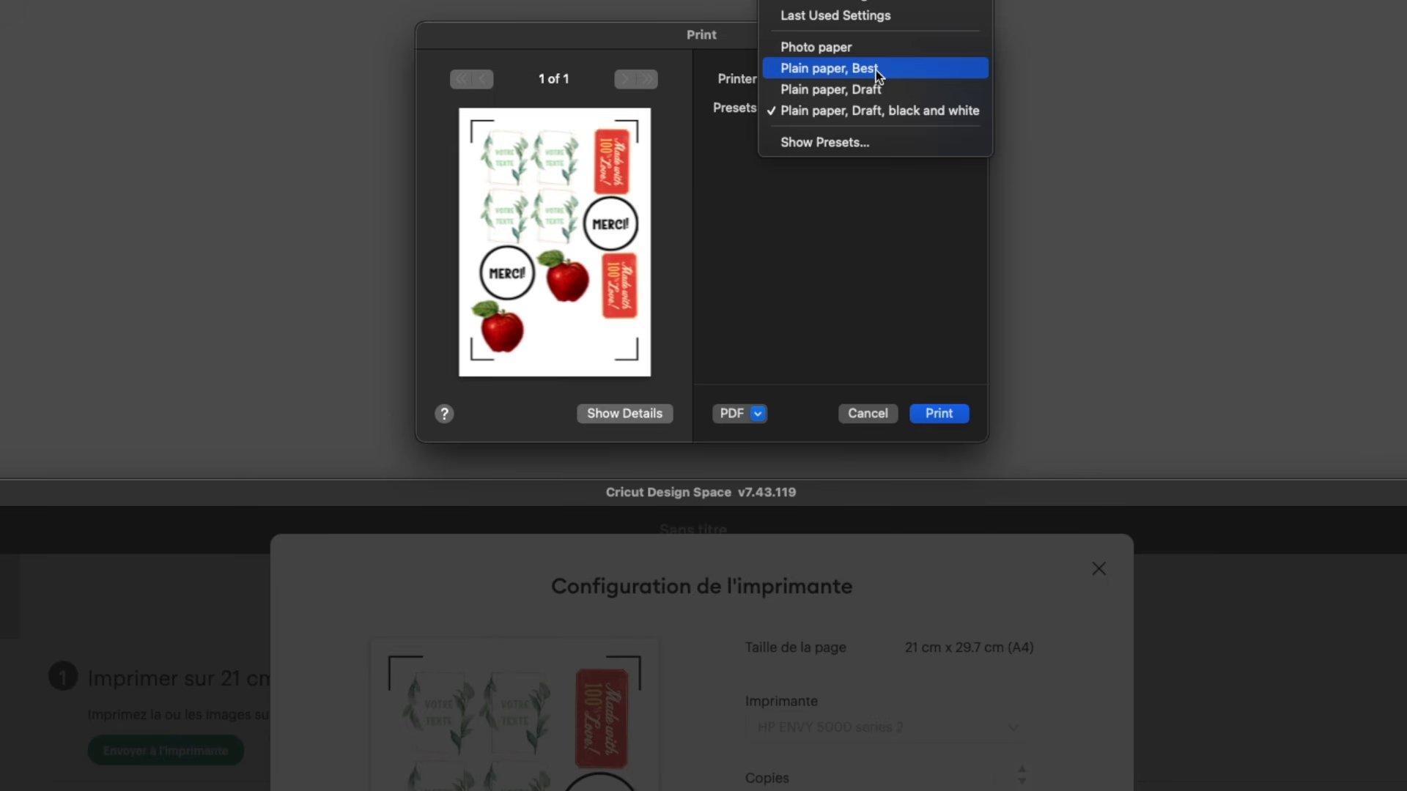
pyautogui.click(906, 72)
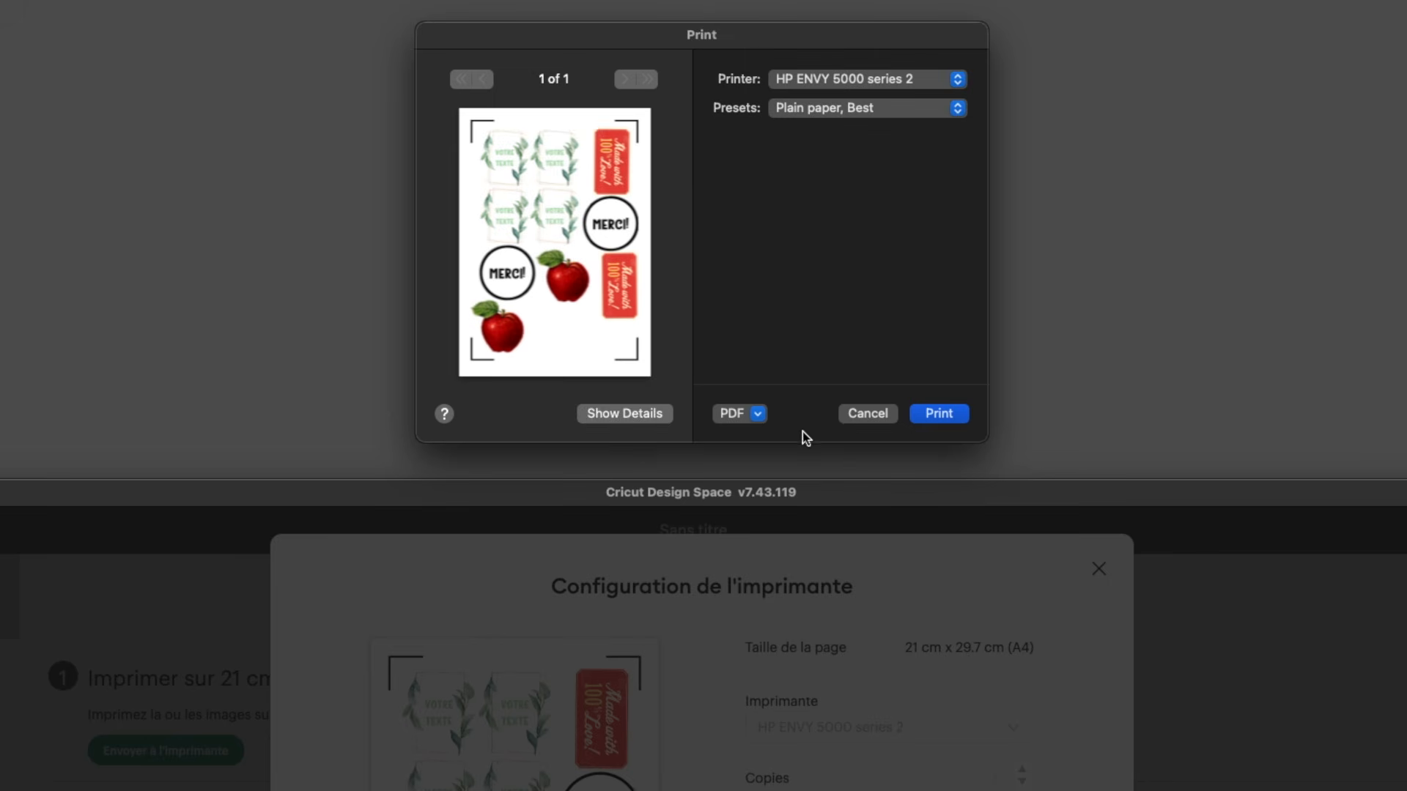
# - Set the quality to Maximum dpi in the detailed Paper Type/Quality settings and look over the paper sizes, keeping A4
pyautogui.click(651, 414)
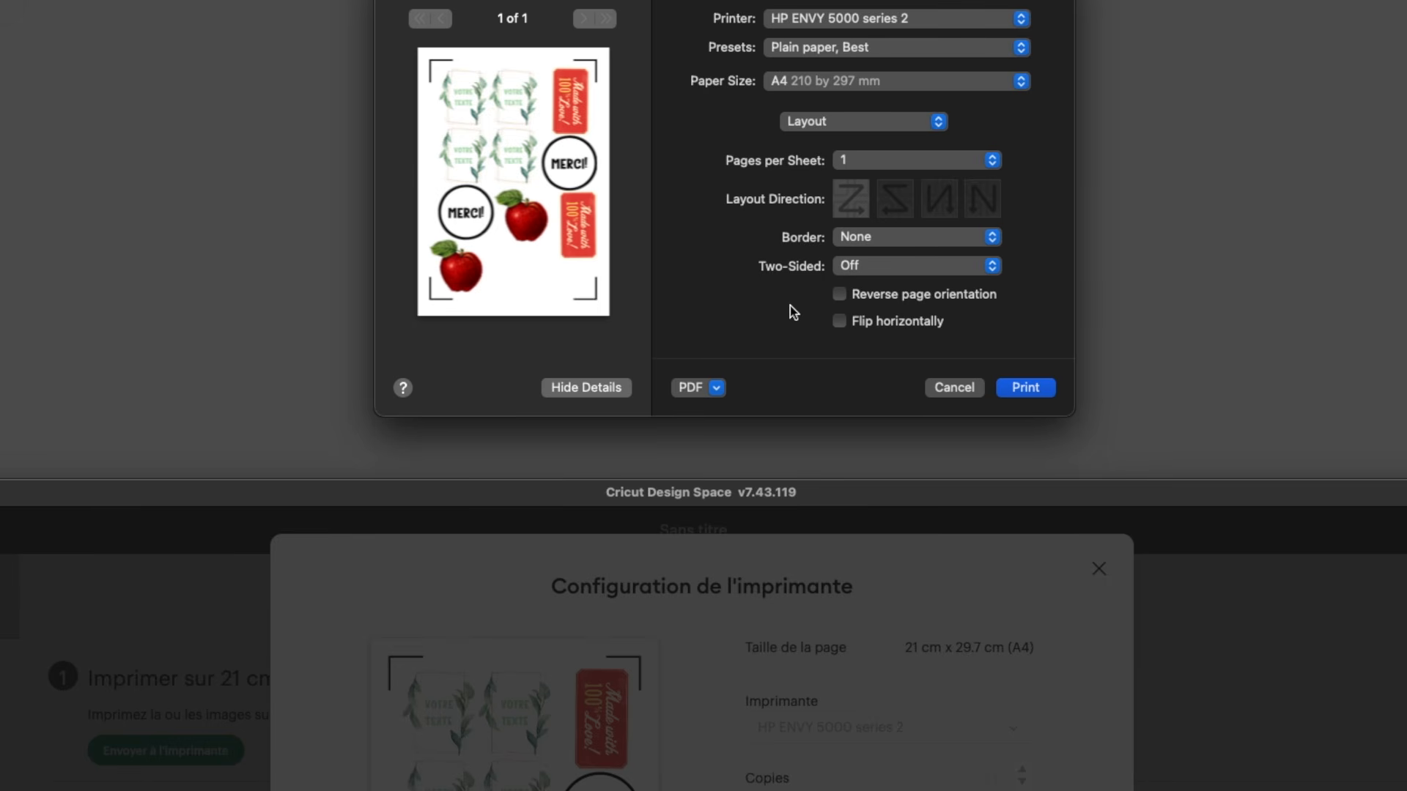
pyautogui.click(856, 121)
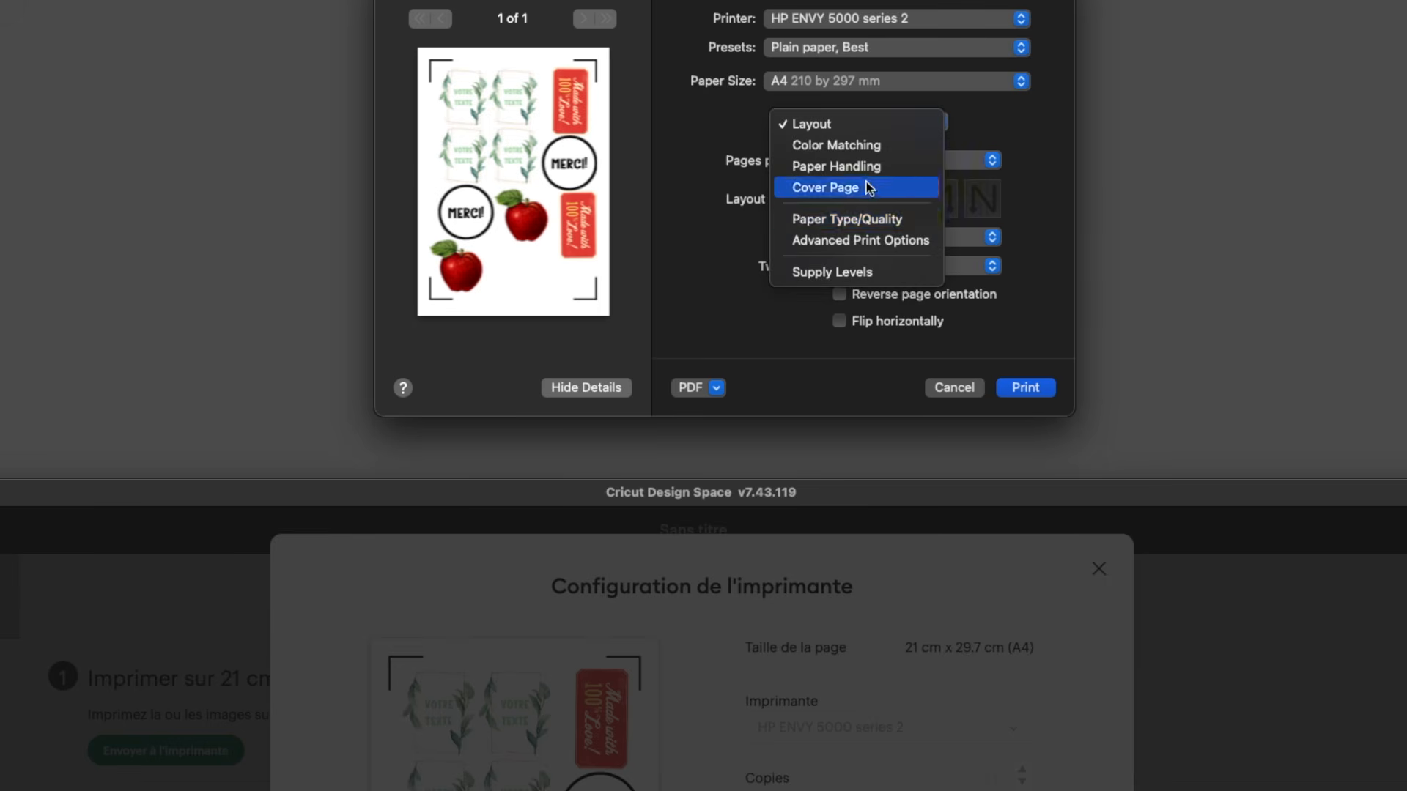
pyautogui.click(854, 218)
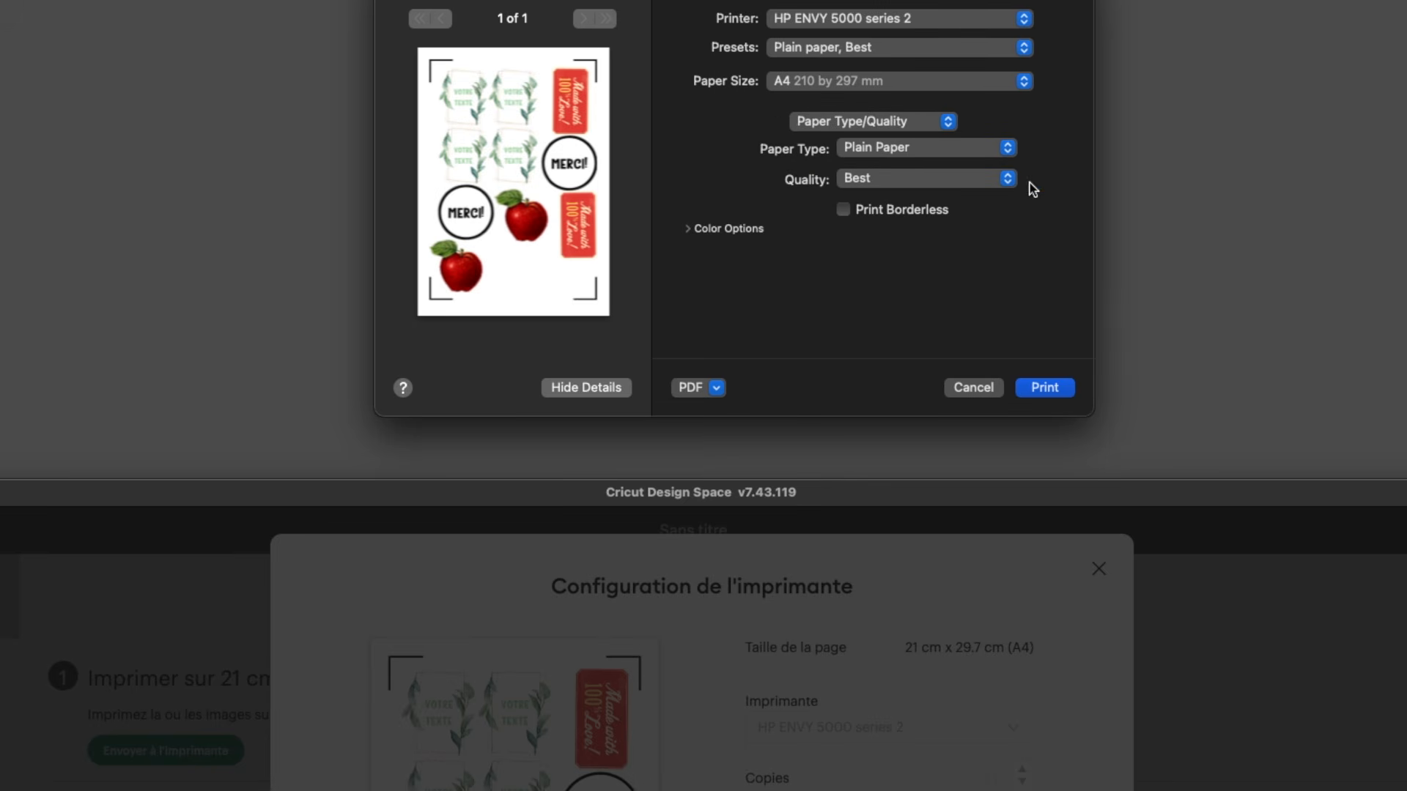
pyautogui.click(1007, 180)
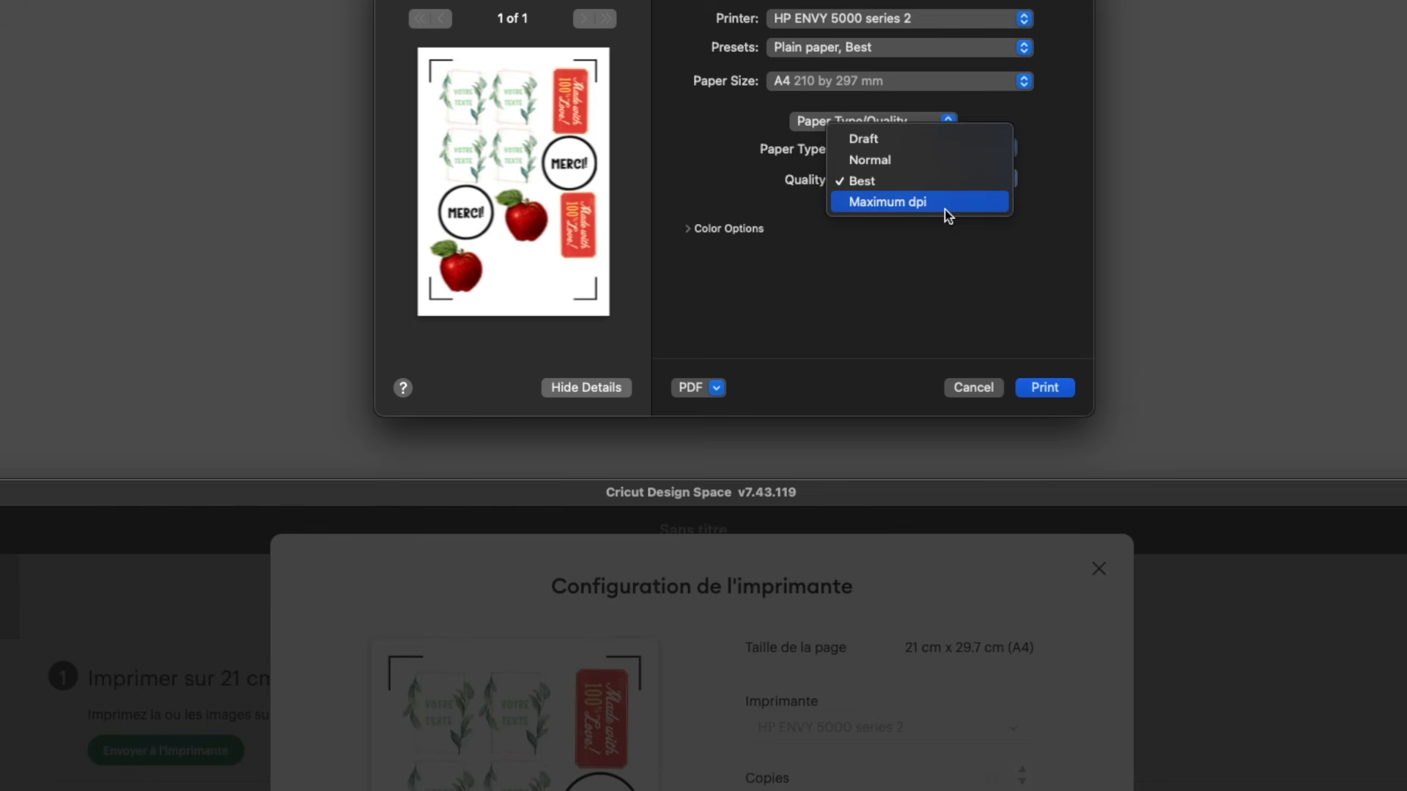
pyautogui.click(888, 203)
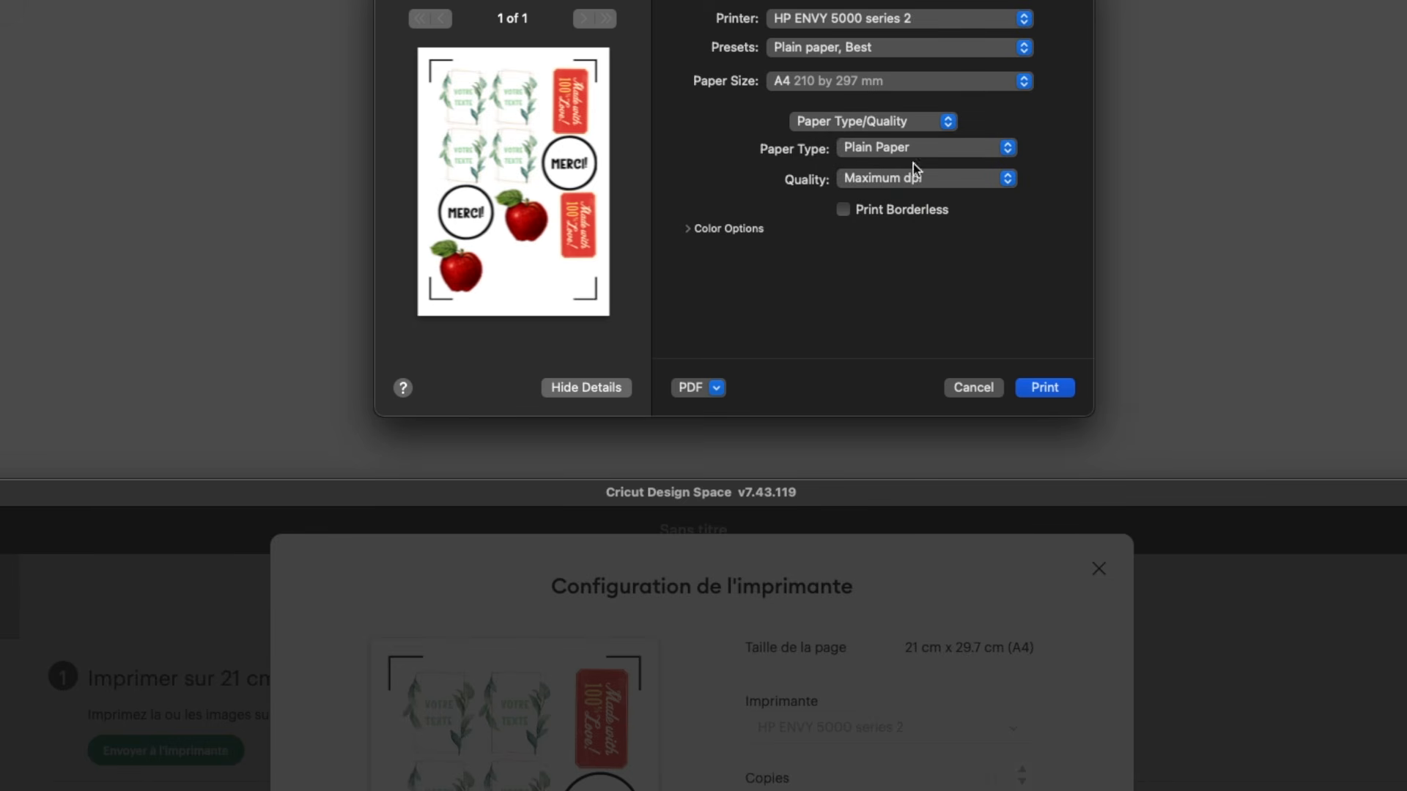
pyautogui.click(953, 179)
pyautogui.click(858, 300)
pyautogui.click(1019, 81)
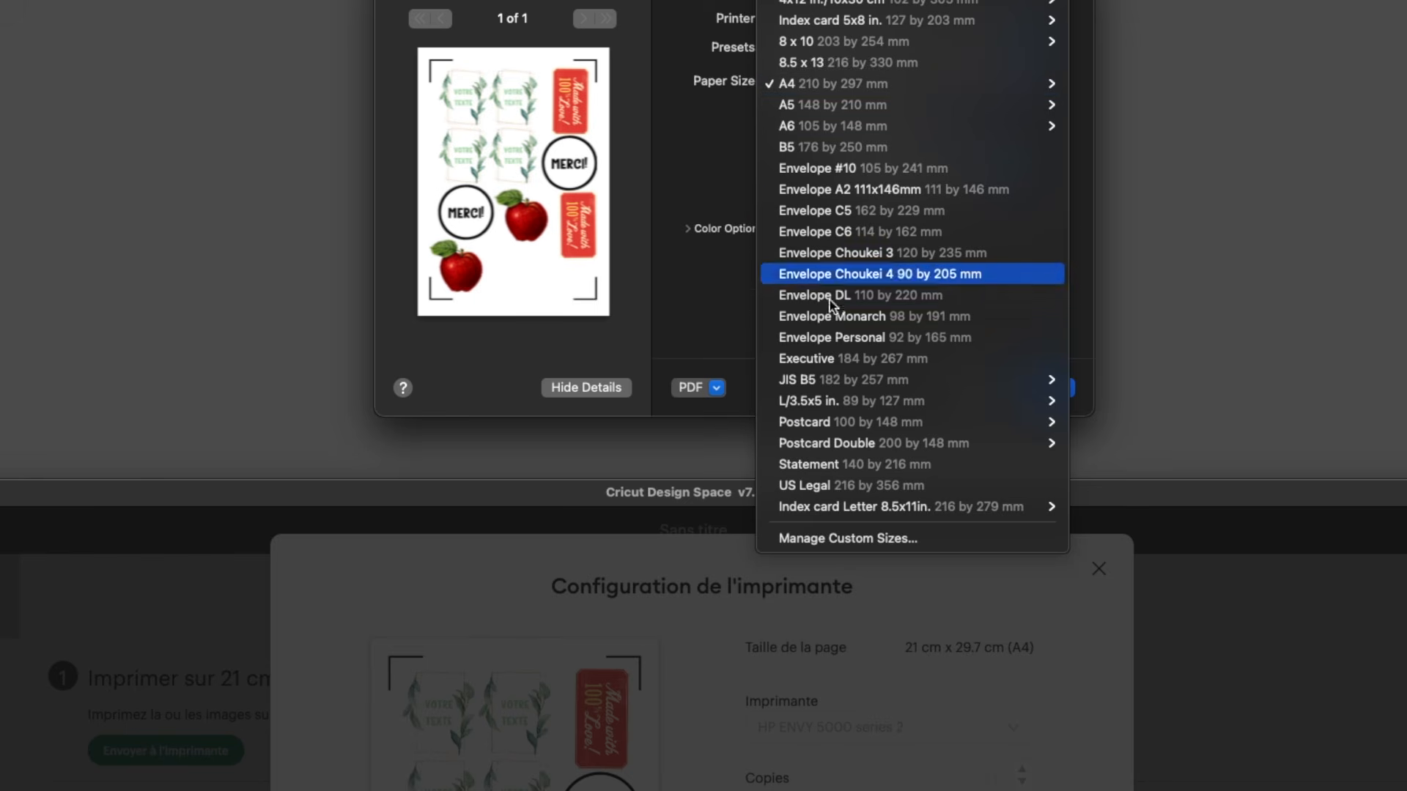
pyautogui.click(680, 133)
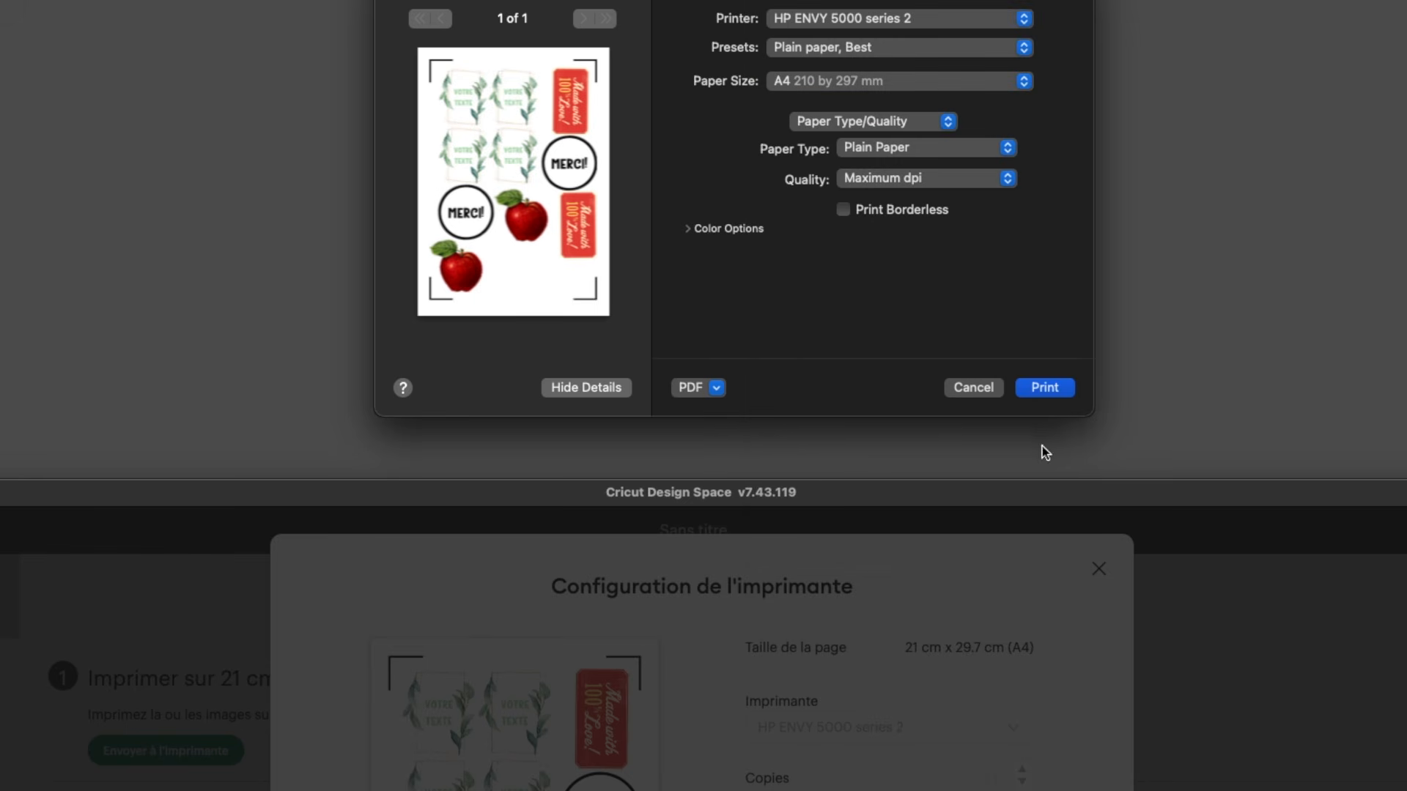
# - Save the print sheet to the Desktop as a PDF named "PLANCHE D'AUTOCOLLANT"
pyautogui.click(715, 388)
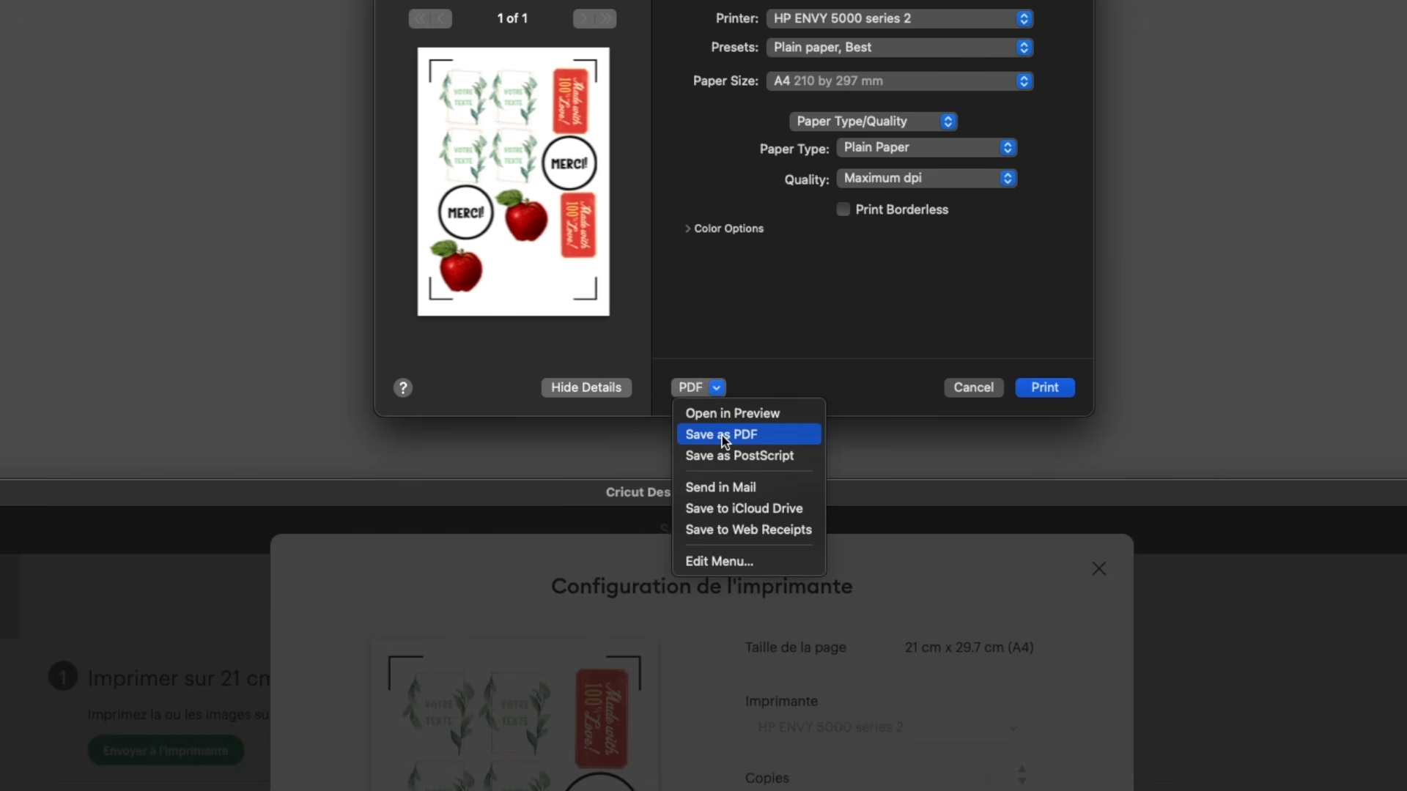
pyautogui.click(759, 438)
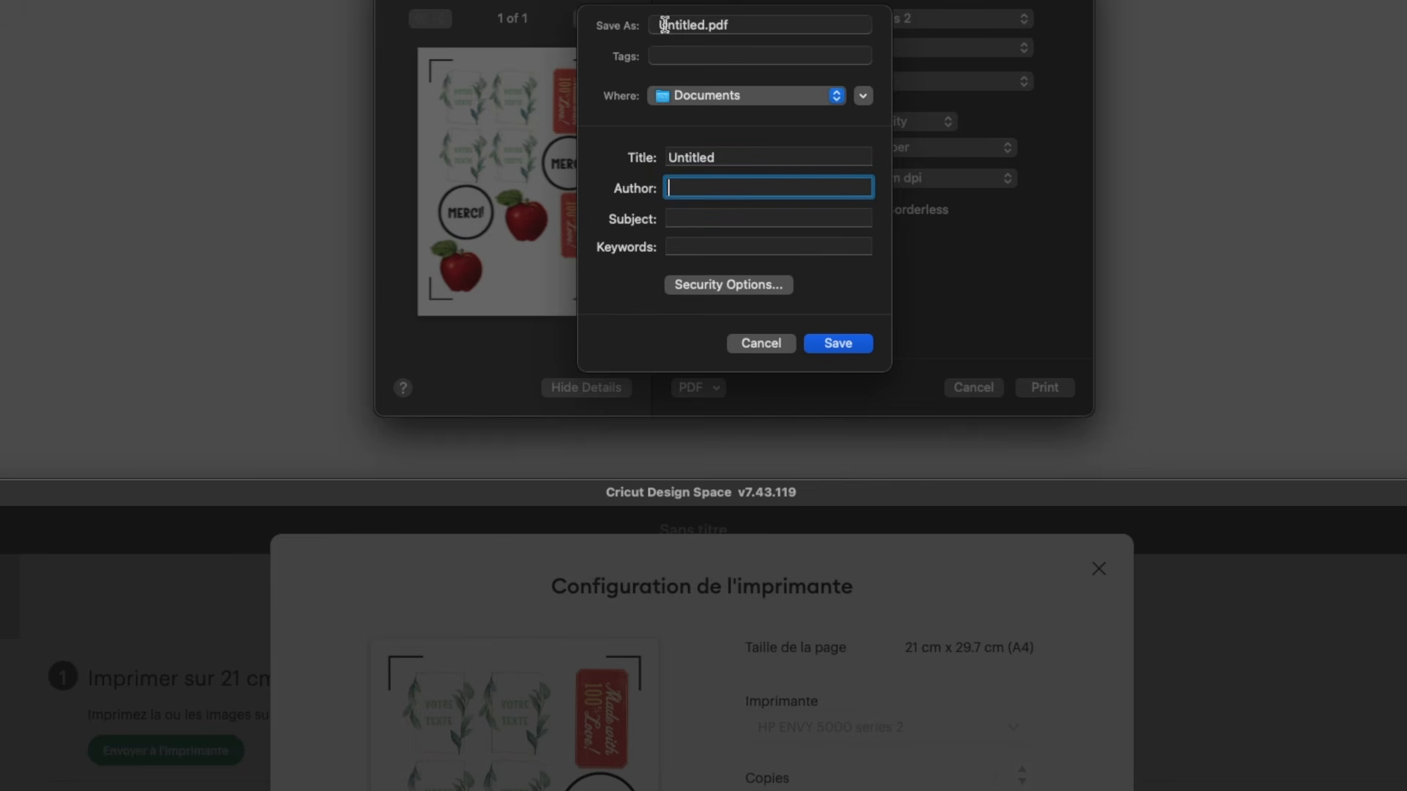
pyautogui.click(691, 25)
pyautogui.doubleClick(703, 26)
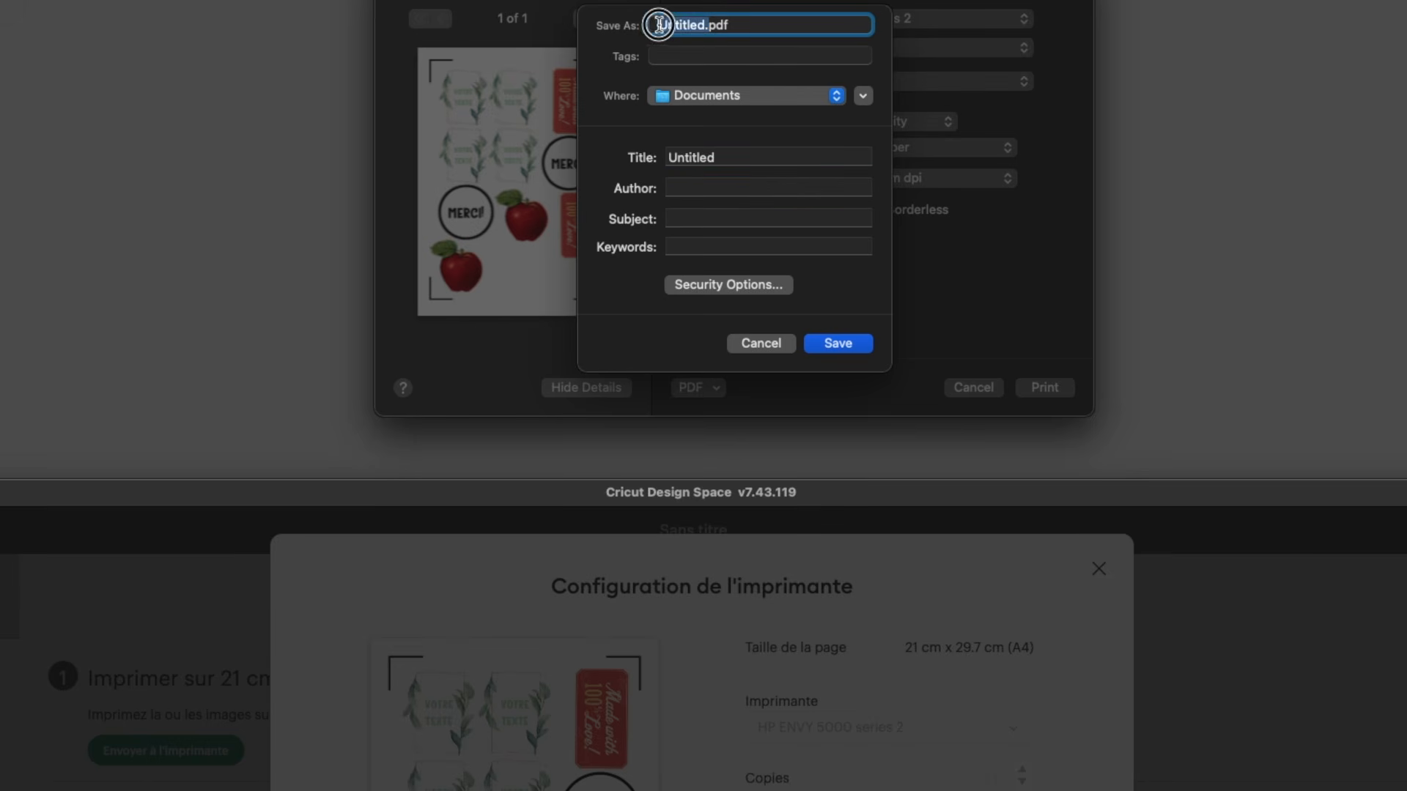
pyautogui.write("PLANCHE D'AUTOCOLLANT")
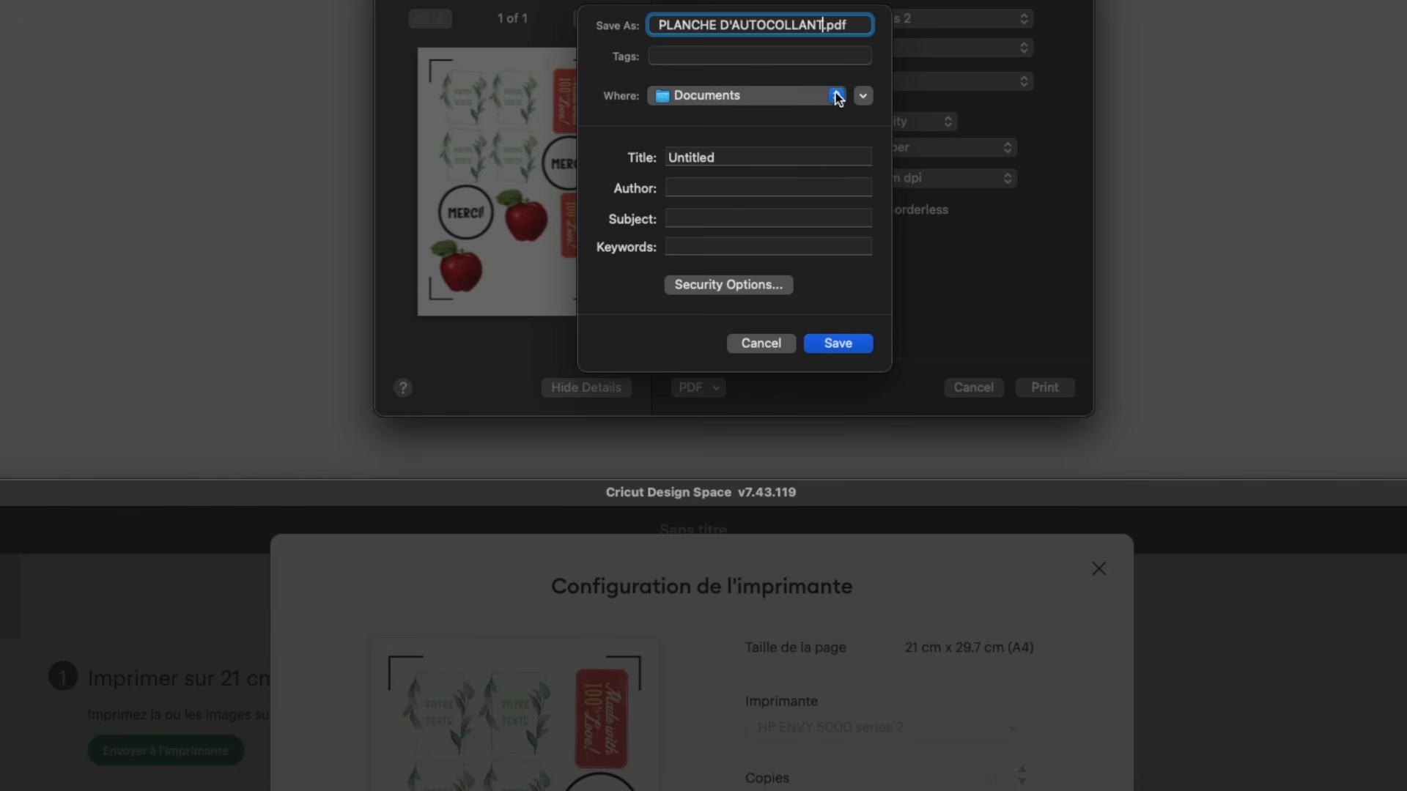
pyautogui.click(703, 98)
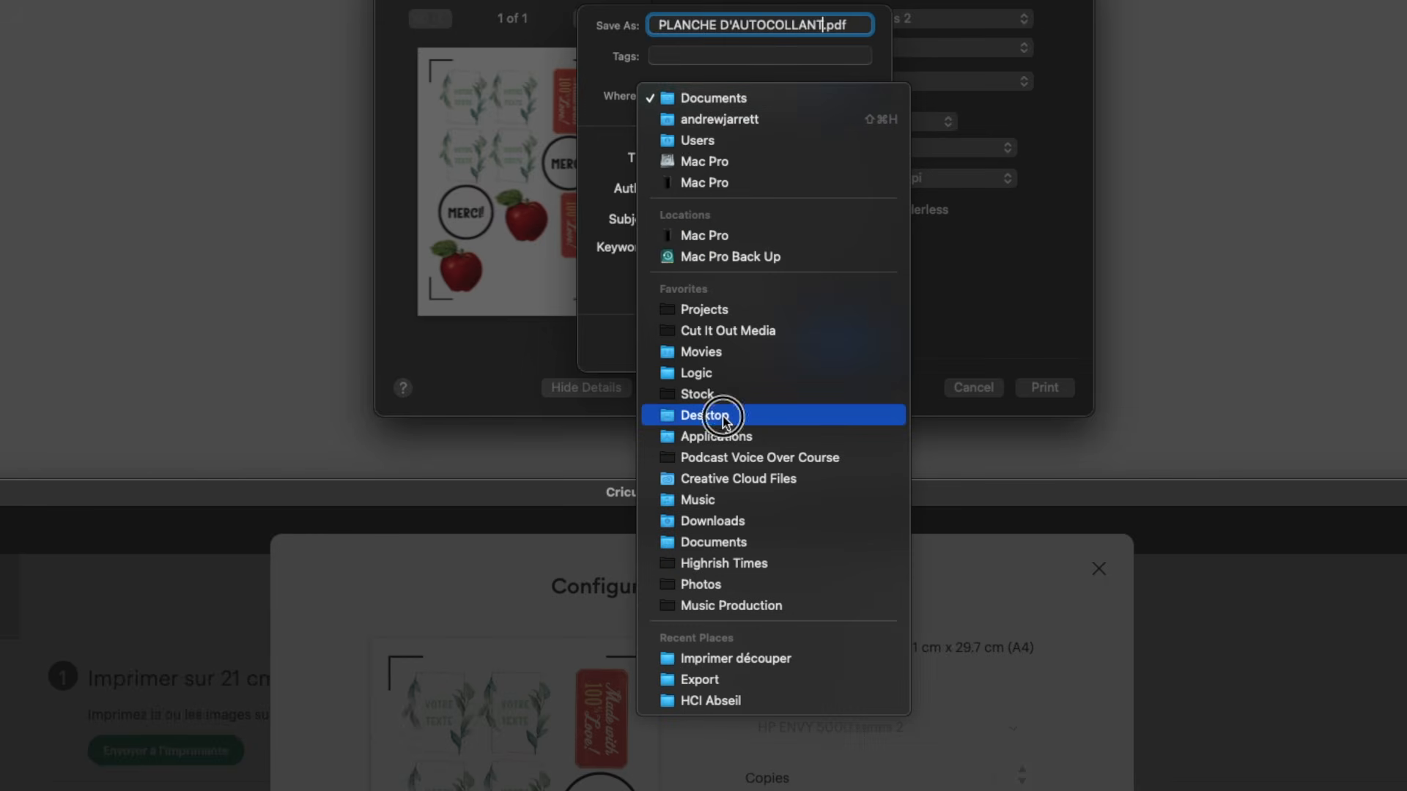
pyautogui.click(697, 411)
pyautogui.click(839, 344)
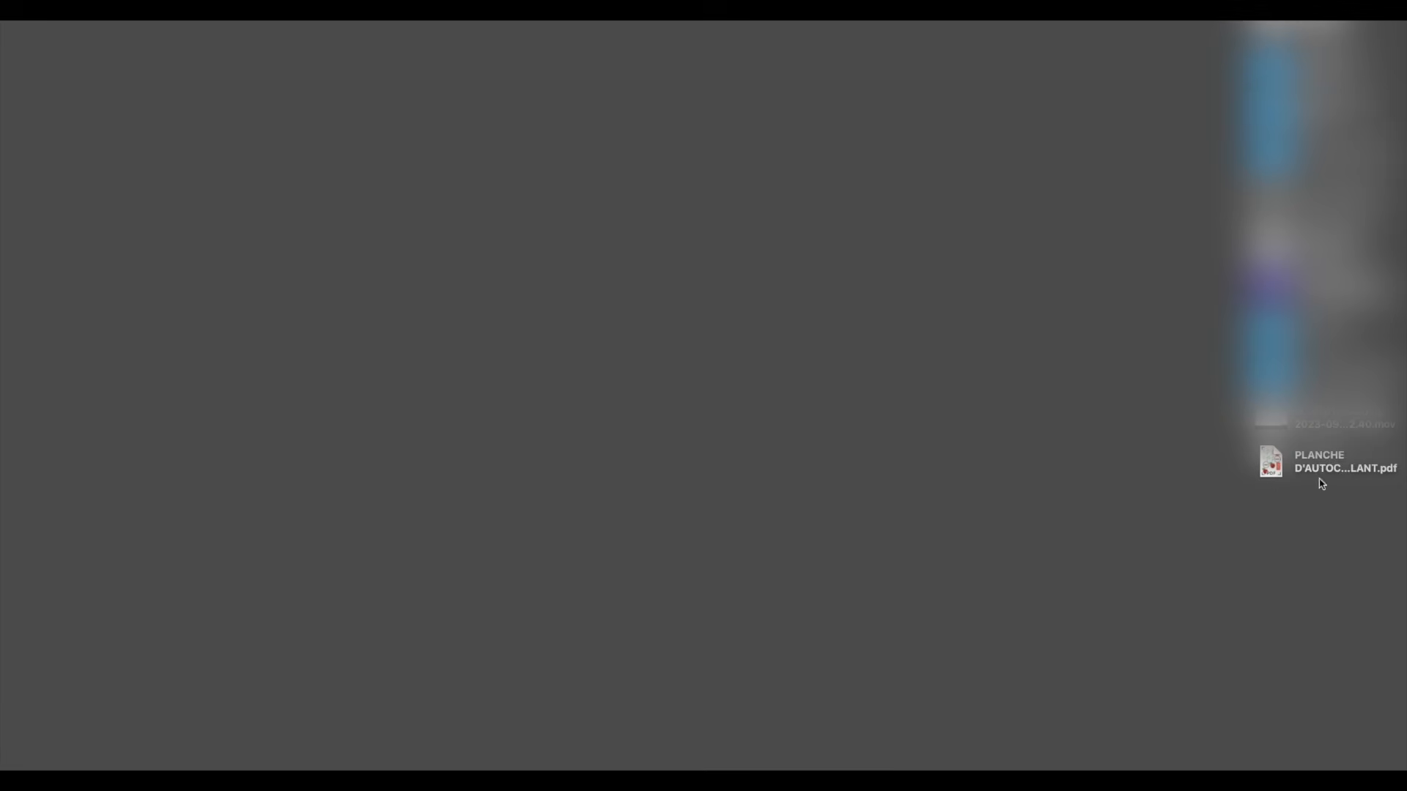
# - Open the saved sticker-sheet PDF from the desktop and examine the layout and bleed around the designs
pyautogui.doubleClick(1321, 472)
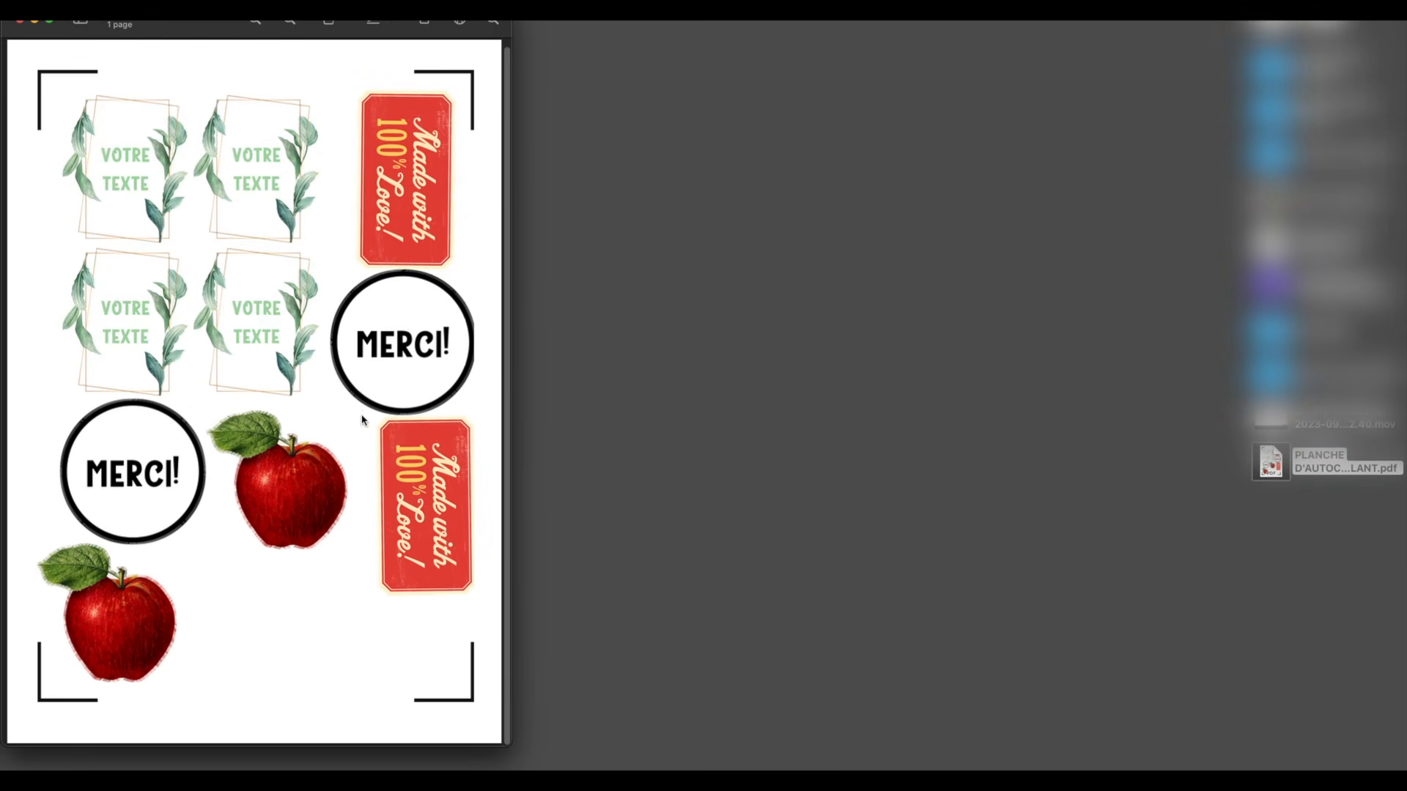
pyautogui.scroll(1, 432, 362)
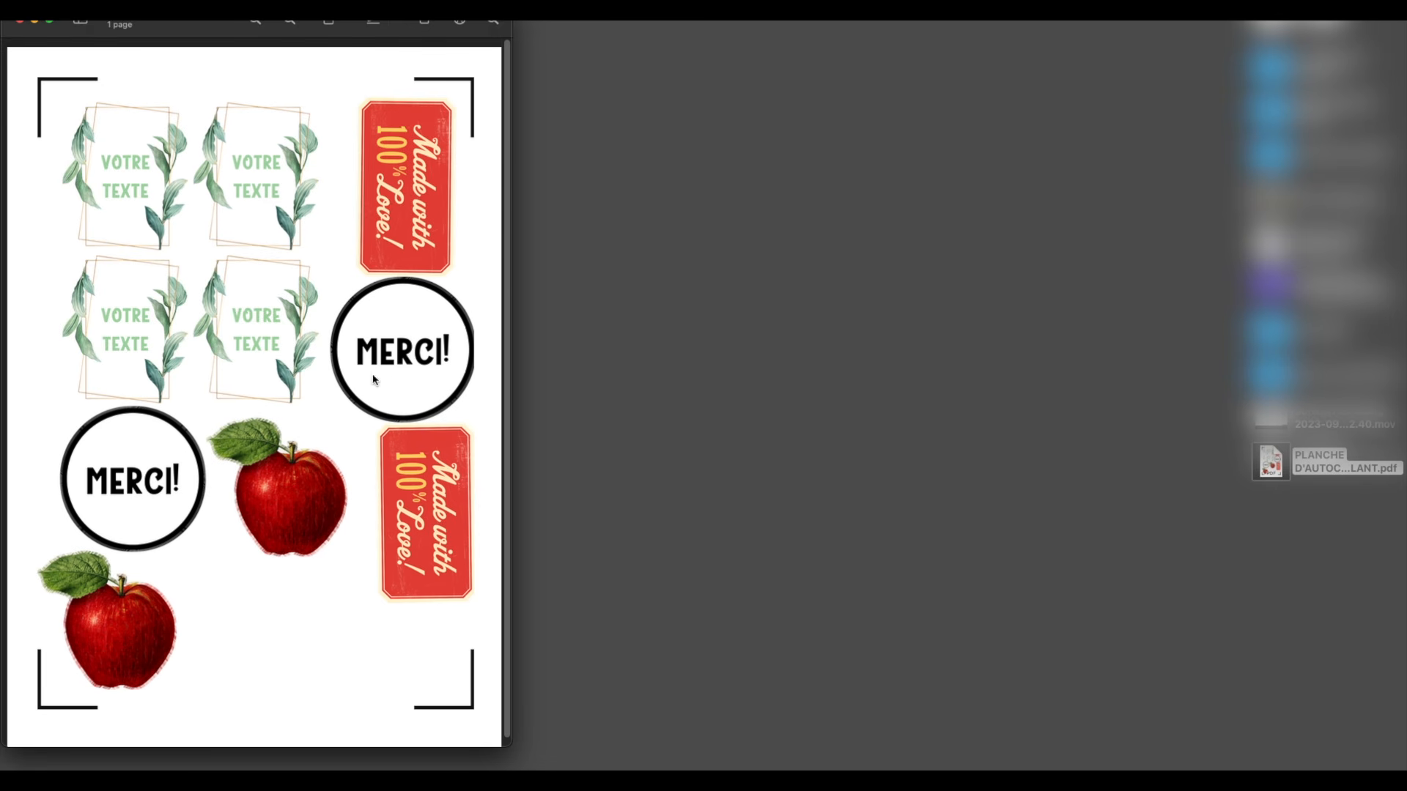
# - Examine the printed bleed around the apple, "MERCI!" and "Made with 100% Love!" stickers in the PDF up close
pyautogui.click(290, 23)
pyautogui.click(290, 23)
pyautogui.click(290, 24)
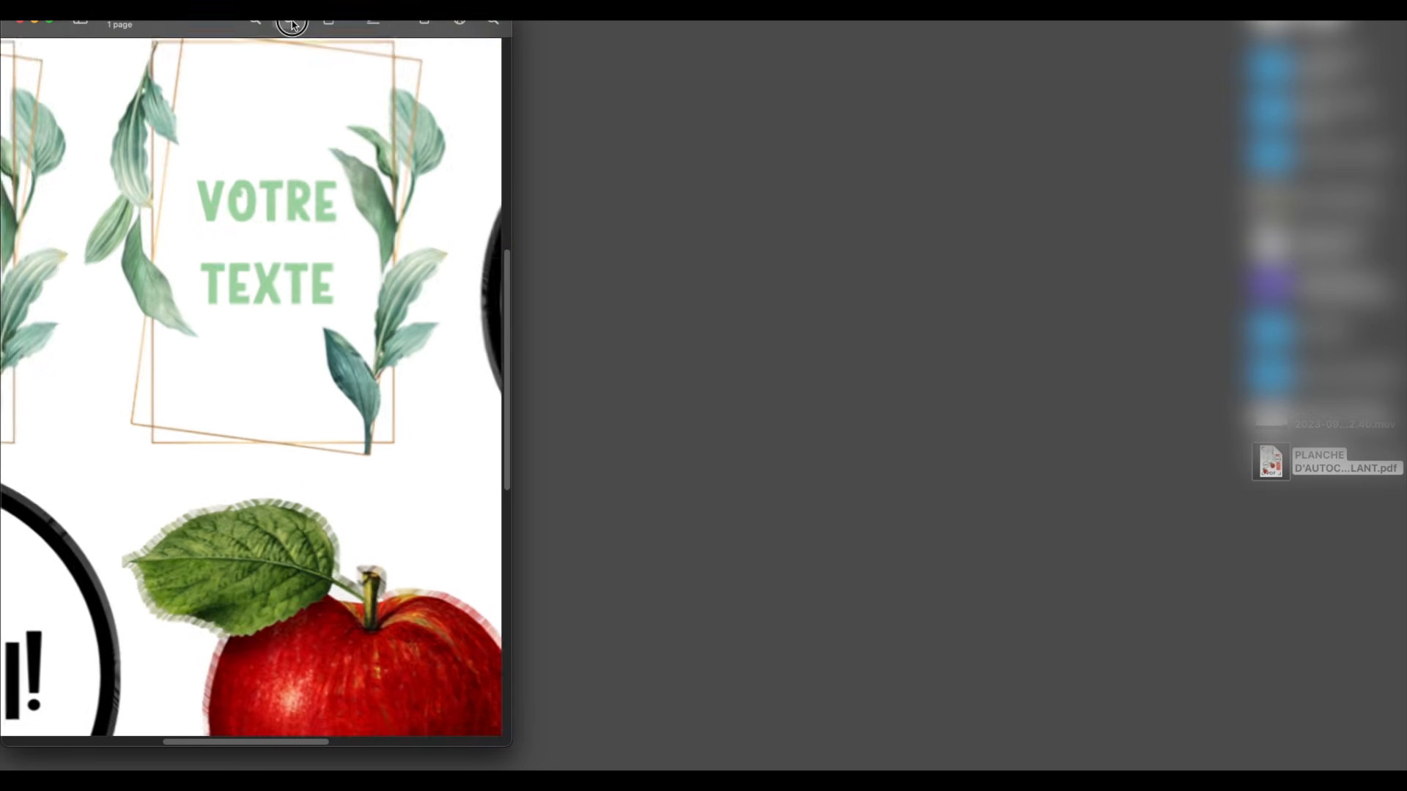
pyautogui.click(290, 23)
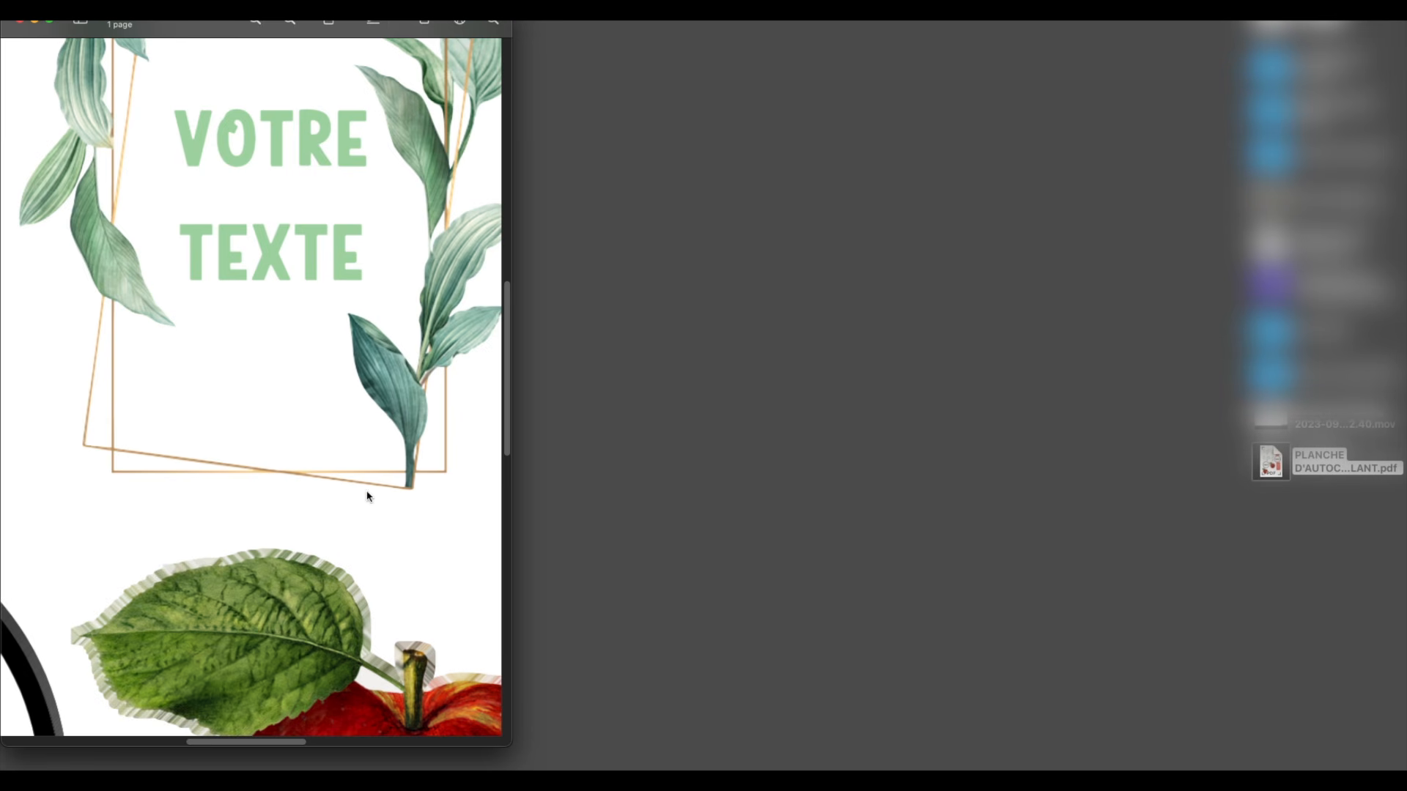
pyautogui.scroll(-8, 414, 478)
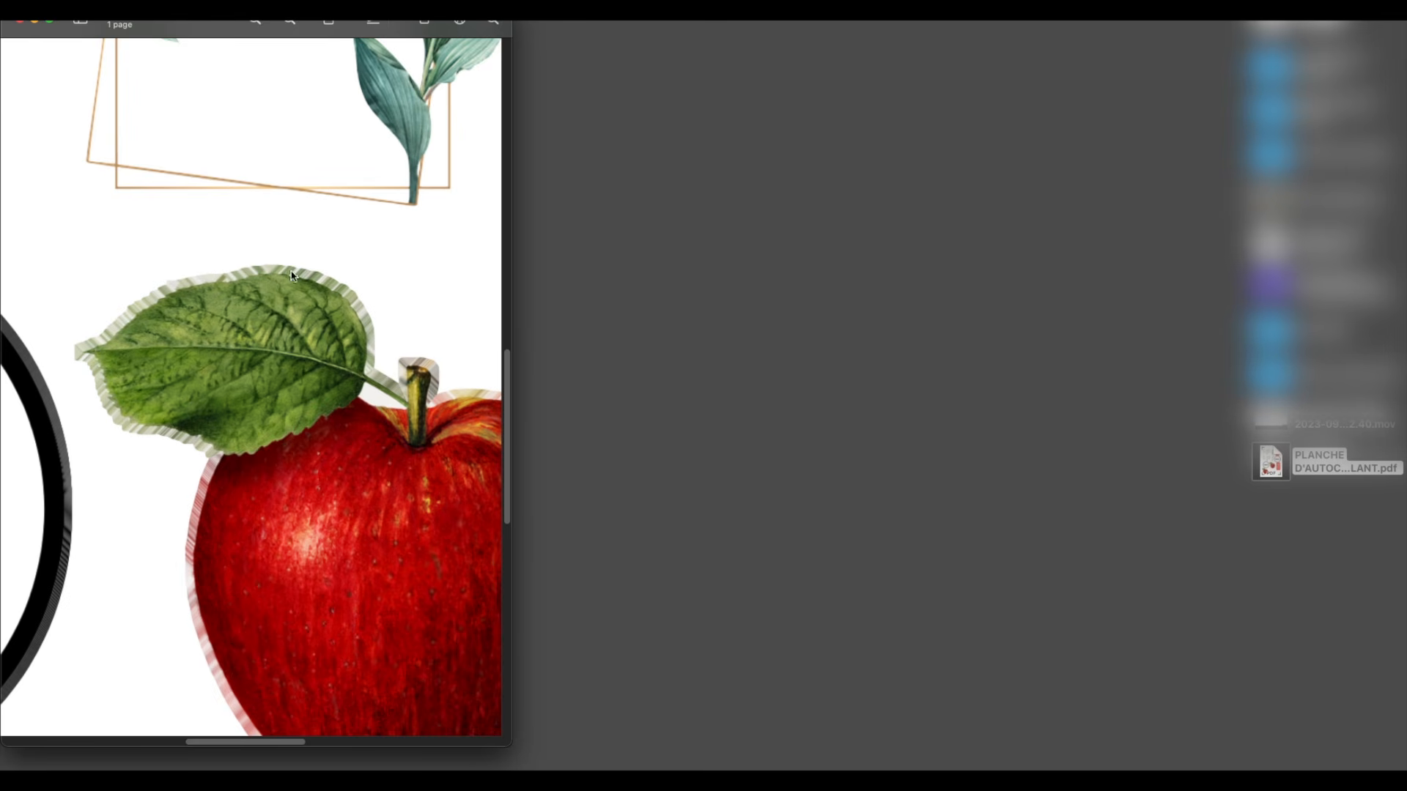
pyautogui.scroll(-5, 121, 518)
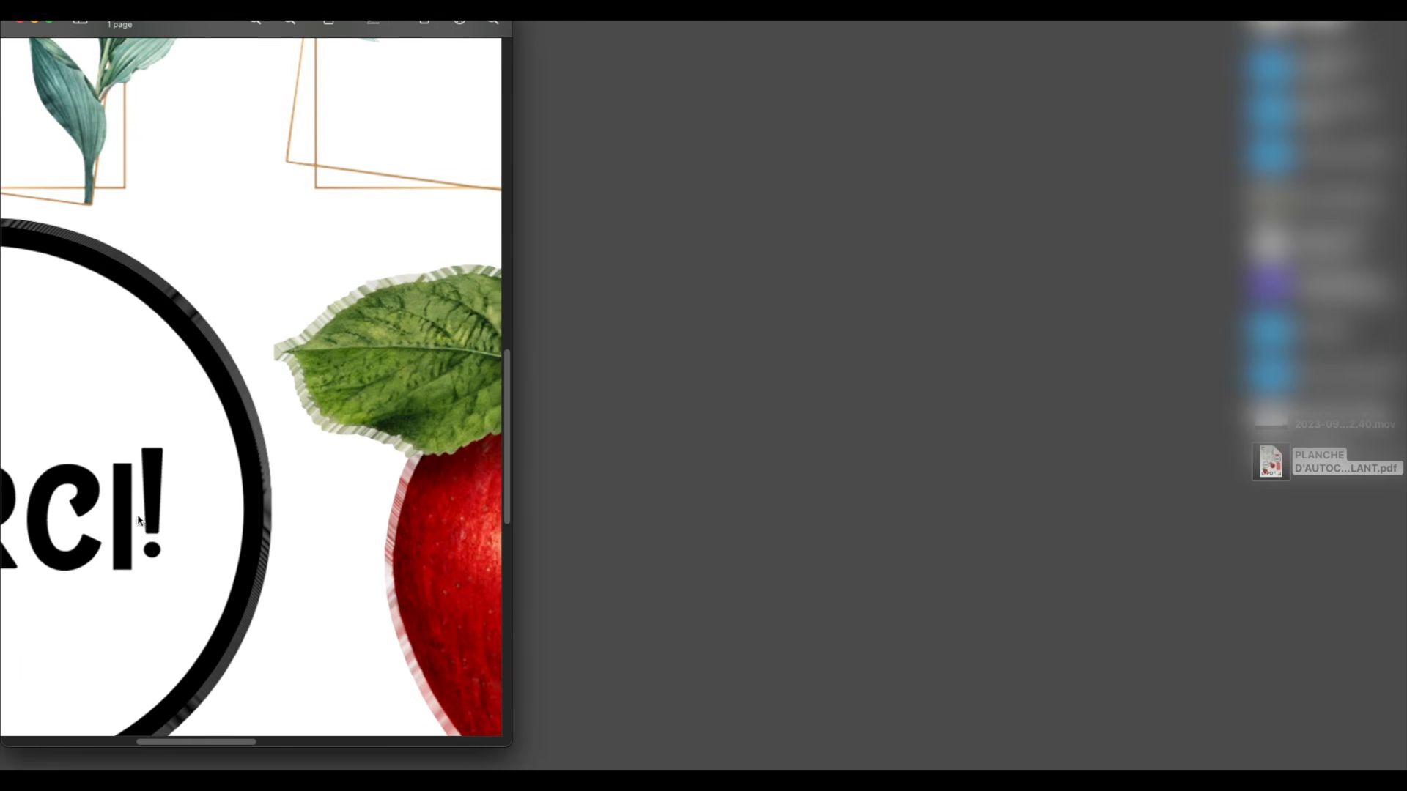
pyautogui.scroll(5, 265, 469)
pyautogui.hscroll(10, 270, 497)
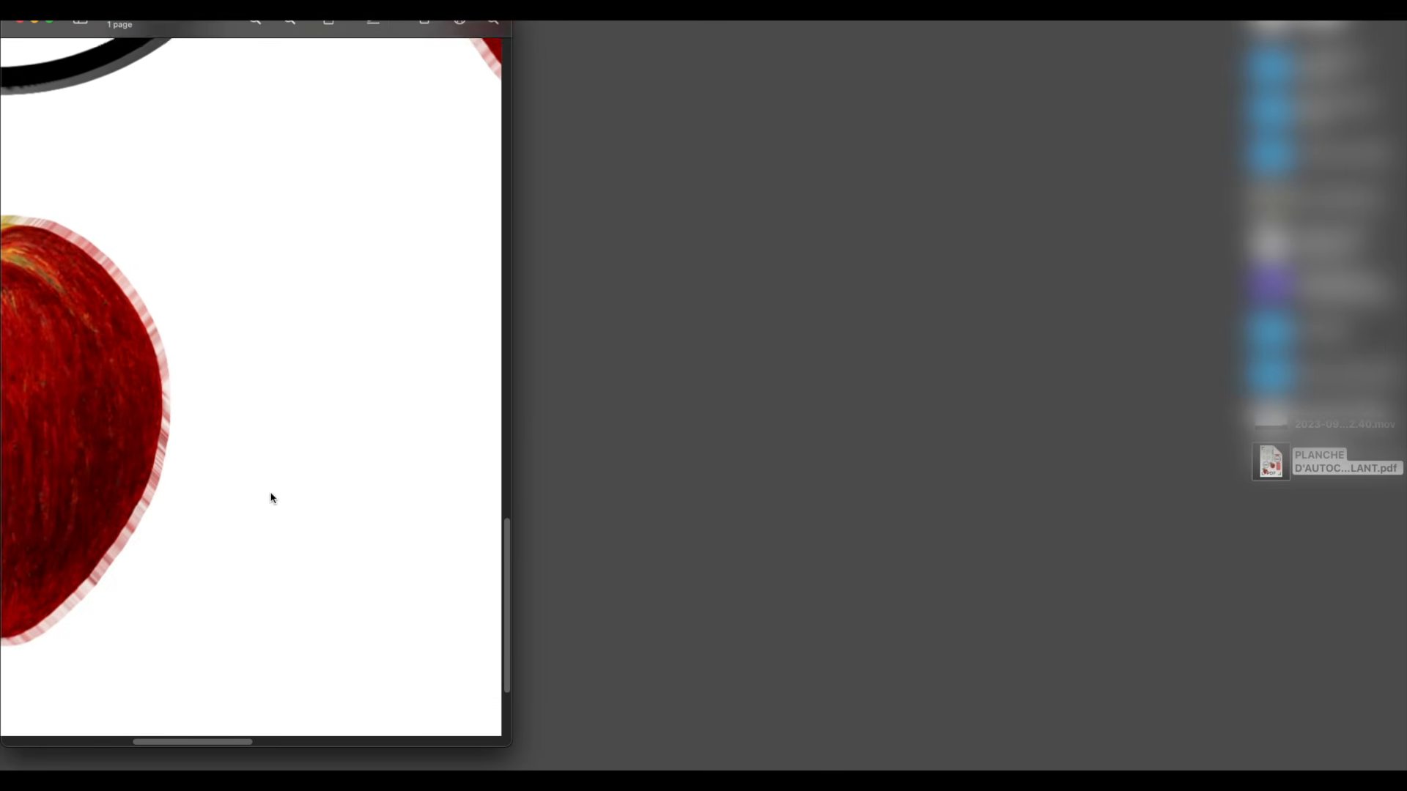
pyautogui.hscroll(-2, 258, 496)
pyautogui.scroll(2, 258, 497)
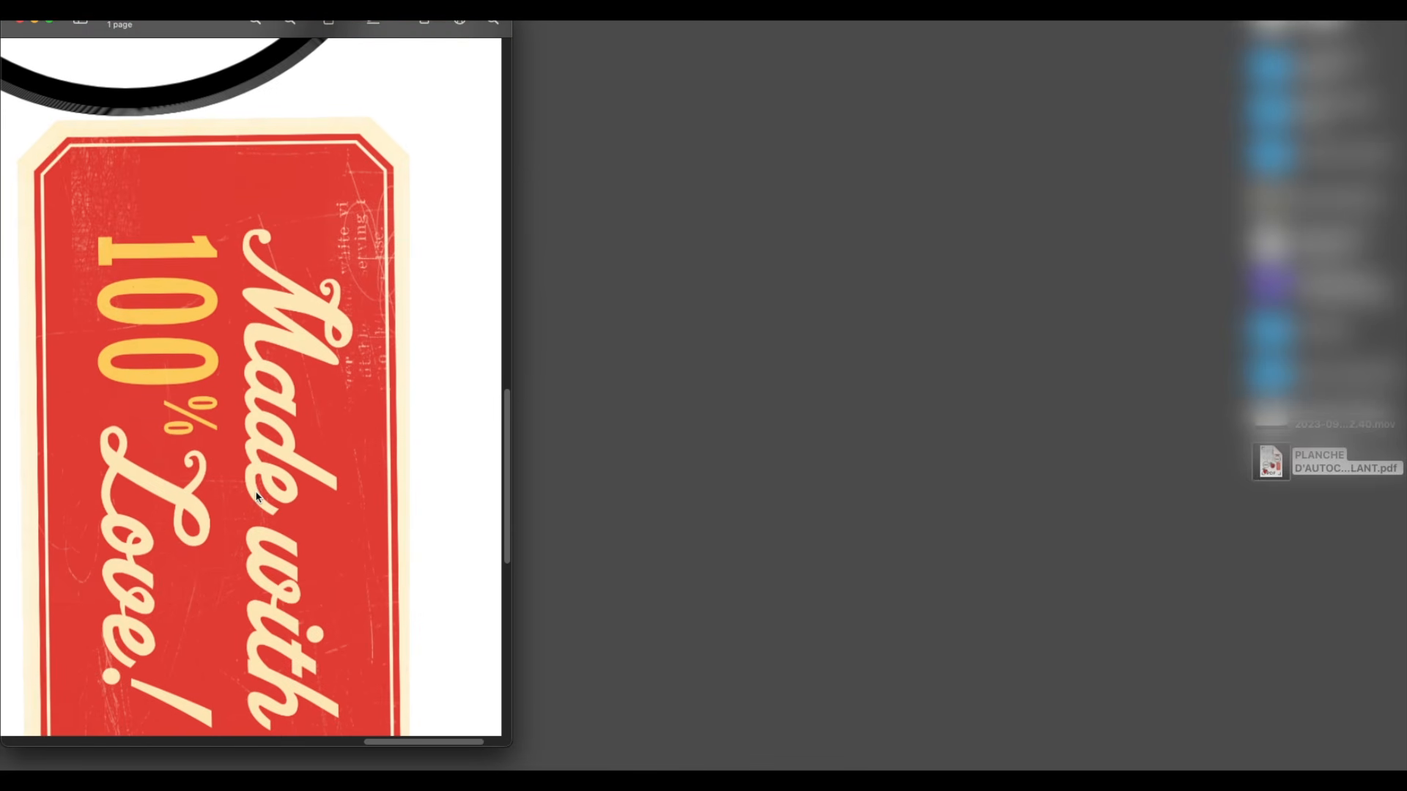
pyautogui.scroll(-5, 180, 328)
pyautogui.hscroll(-1, 180, 328)
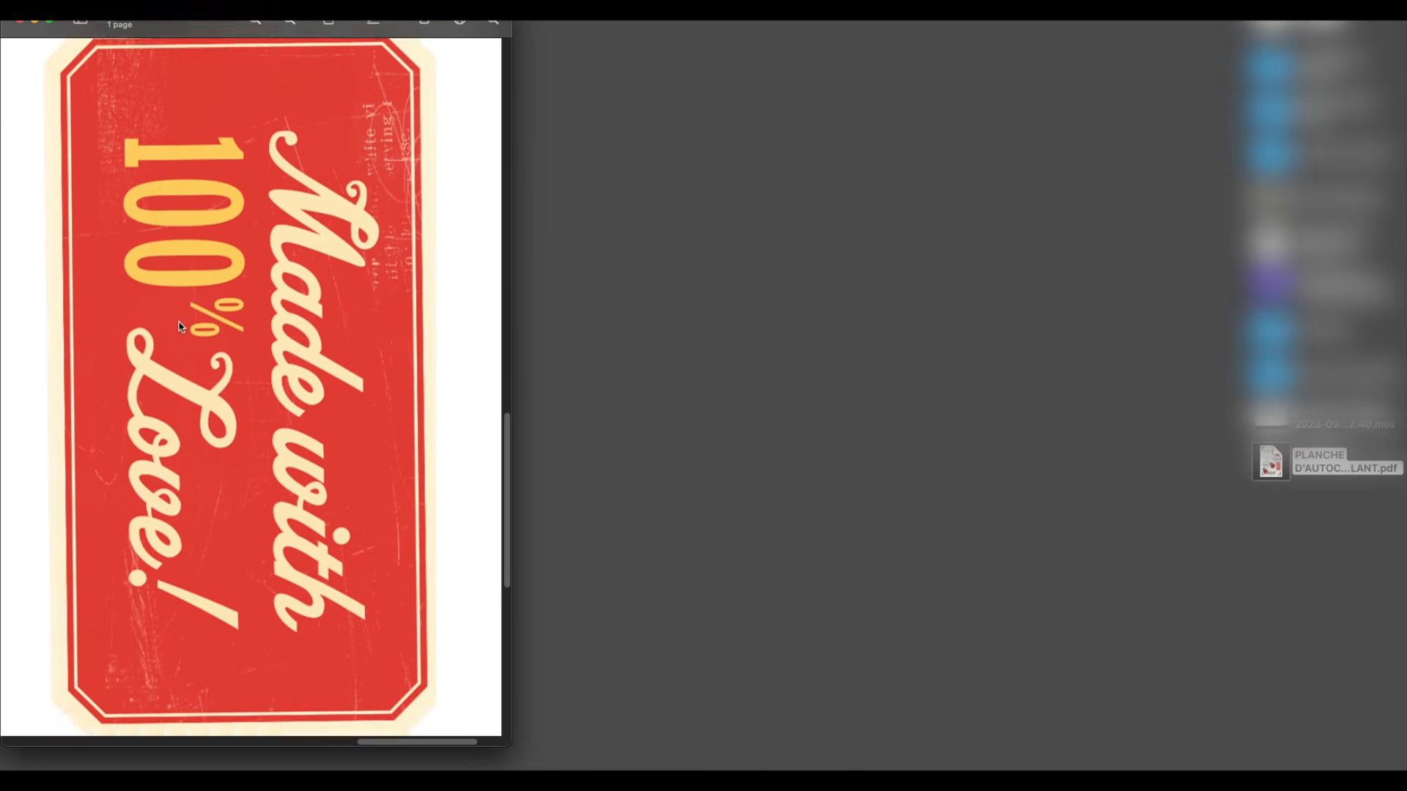
pyautogui.scroll(15, 386, 643)
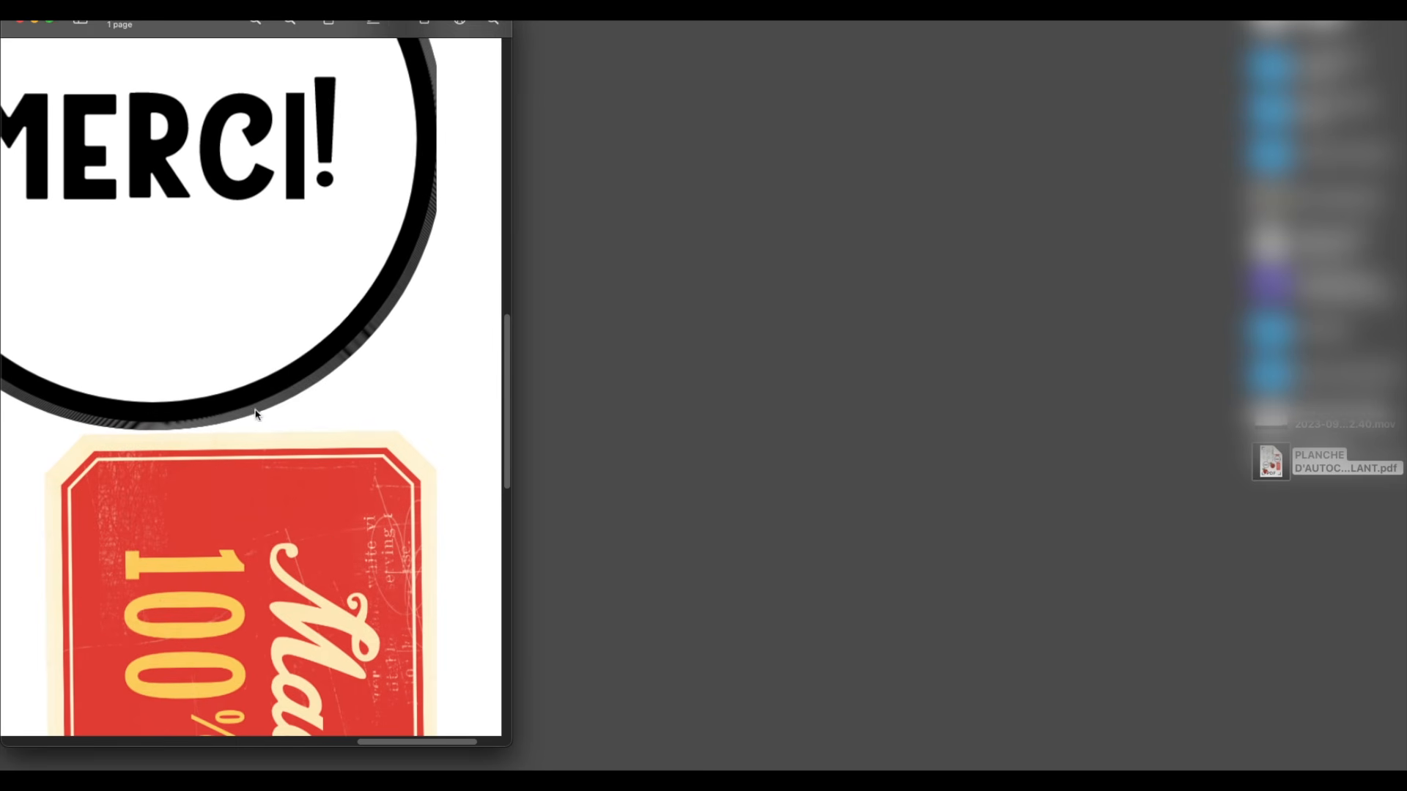
pyautogui.scroll(15, 279, 418)
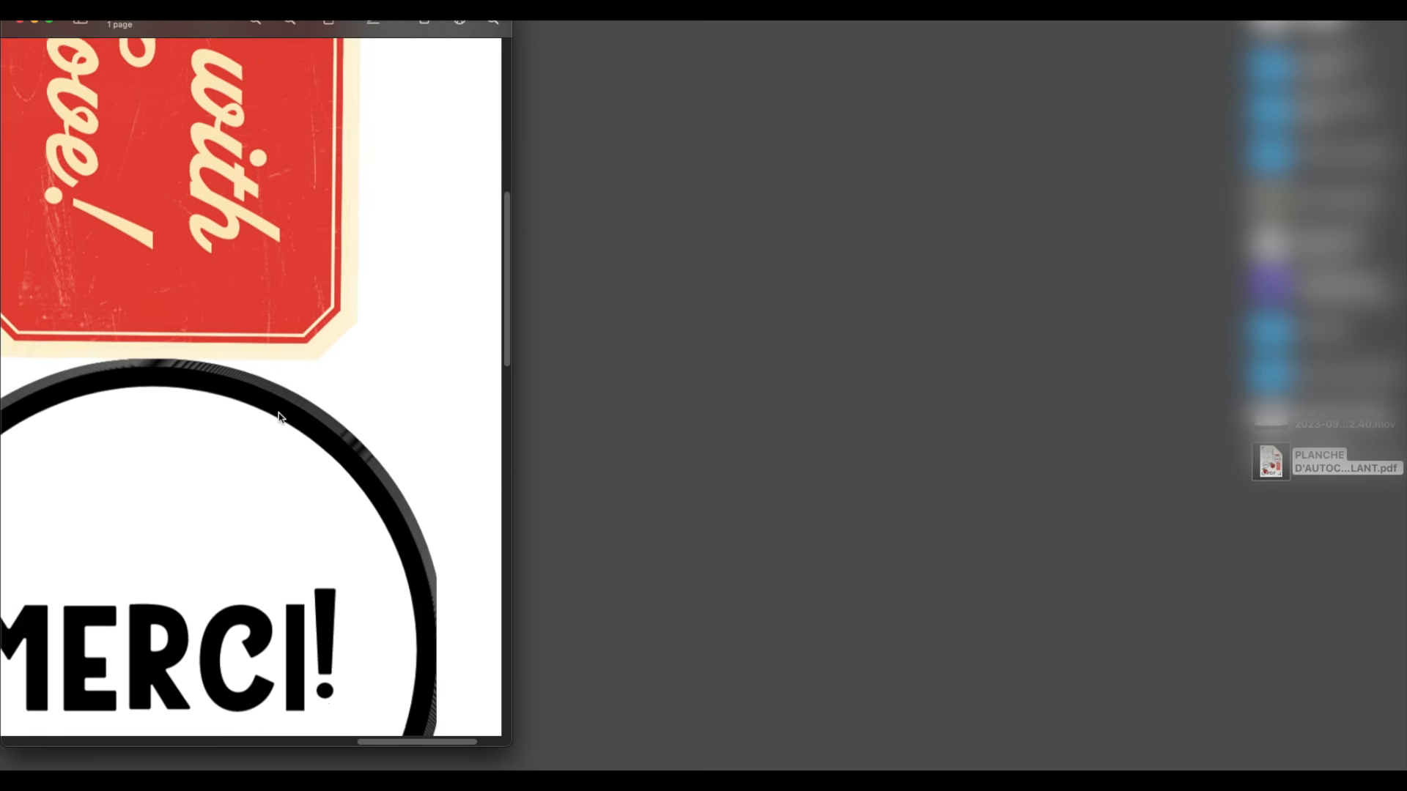
pyautogui.scroll(1, 278, 418)
pyautogui.scroll(-6, 278, 418)
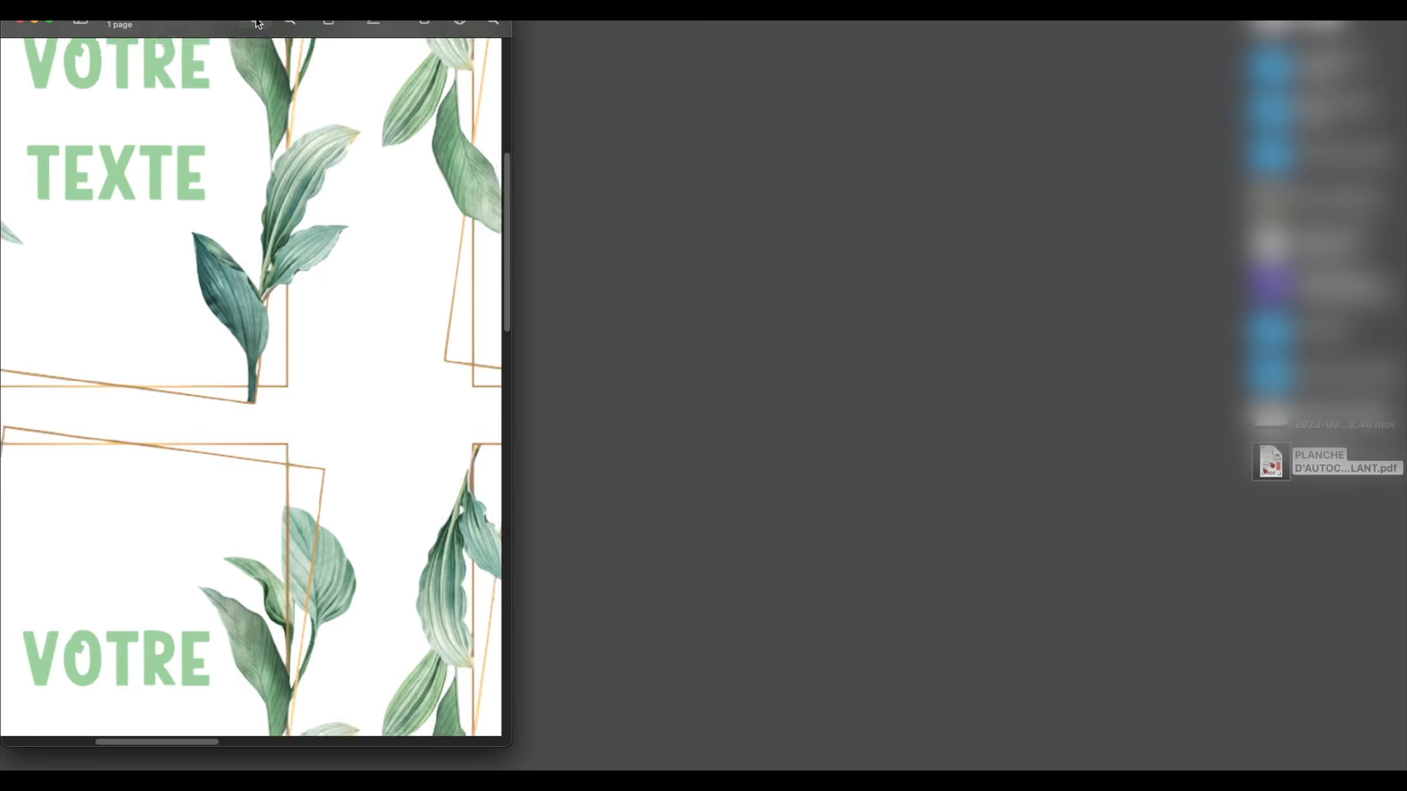
# - View the whole sticker sheet, and compare the bleed edges of the leaf-frame, apple and "MERCI!" designs at closer range
pyautogui.click(256, 21)
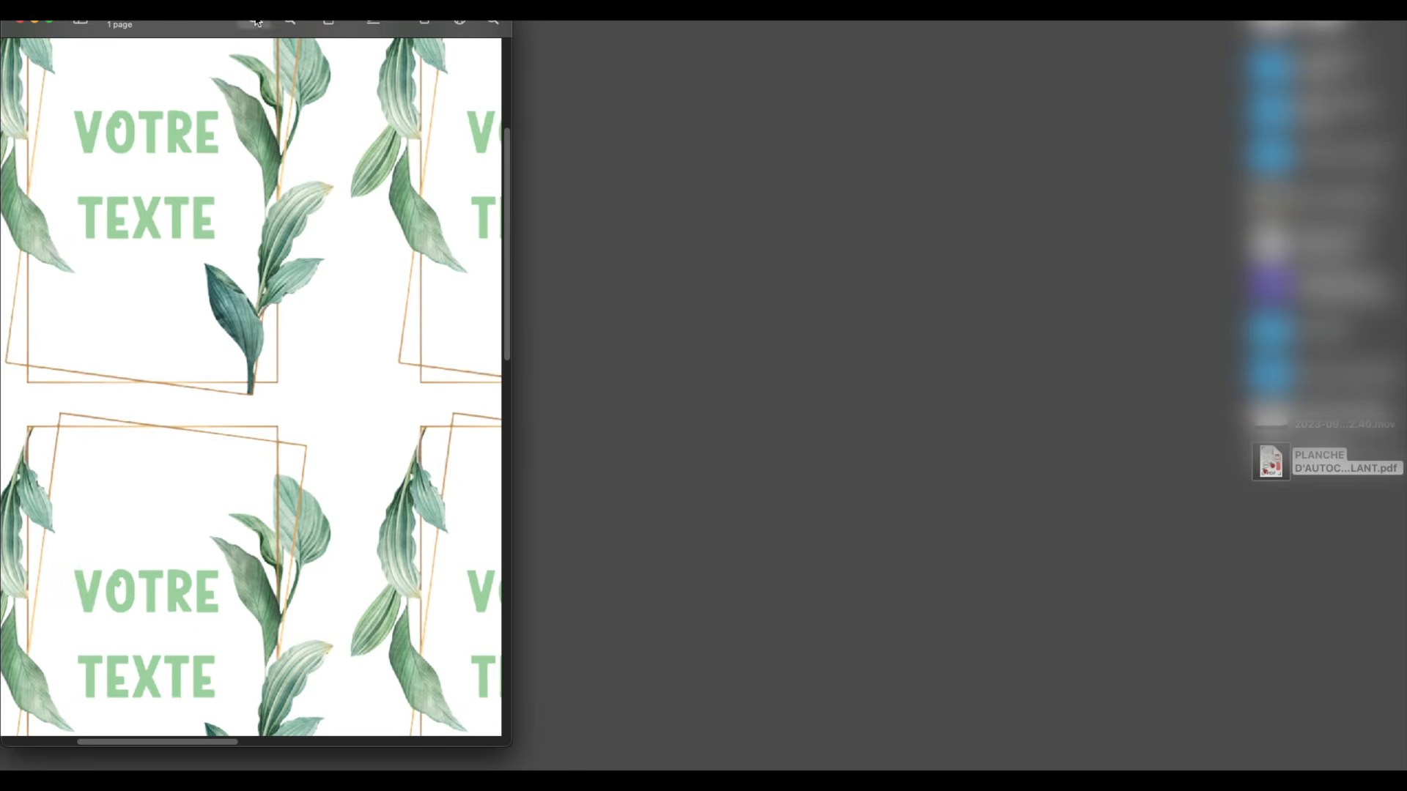
pyautogui.click(256, 21)
pyautogui.click(256, 21)
pyautogui.click(256, 21)
pyautogui.click(256, 21)
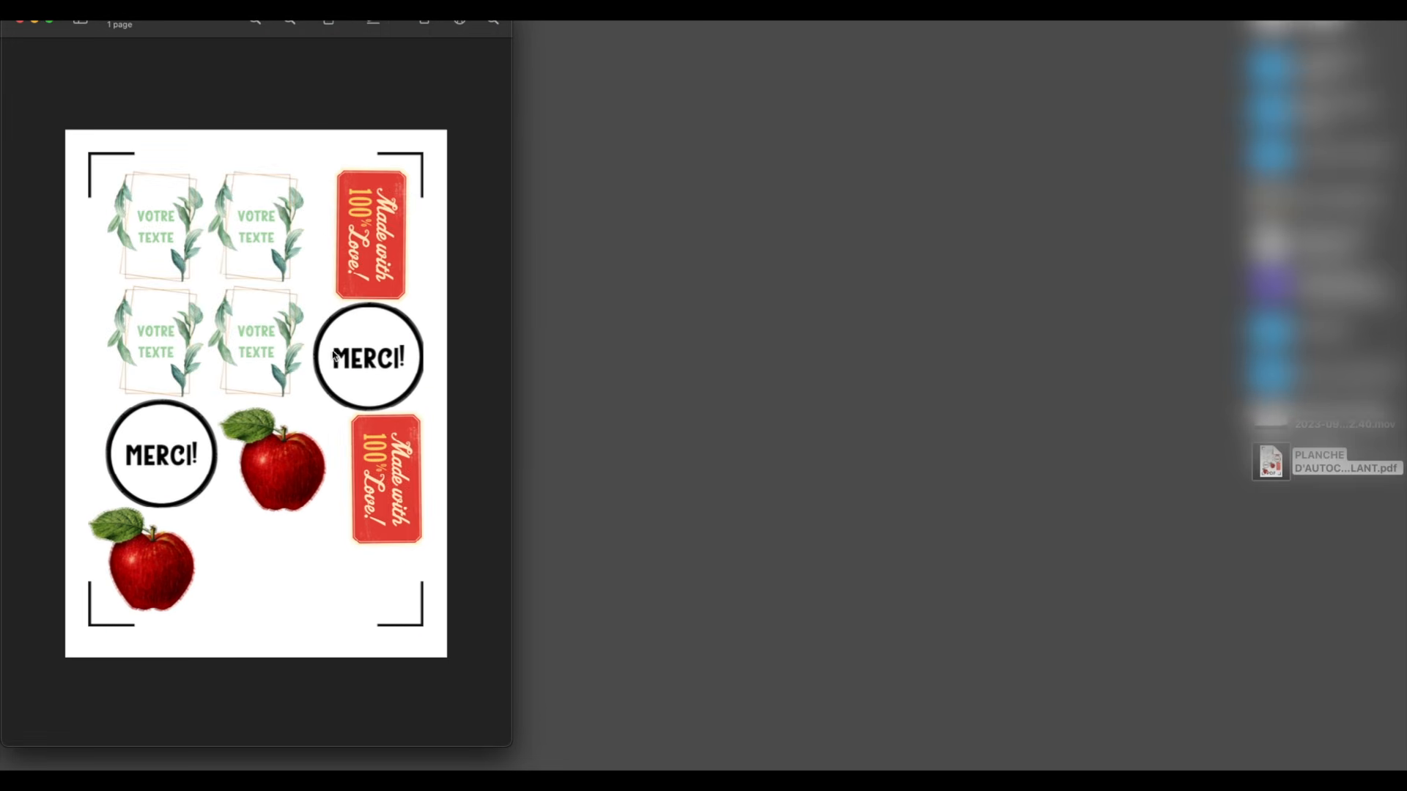
pyautogui.click(290, 21)
pyautogui.click(290, 21)
pyautogui.click(290, 20)
pyautogui.click(291, 293)
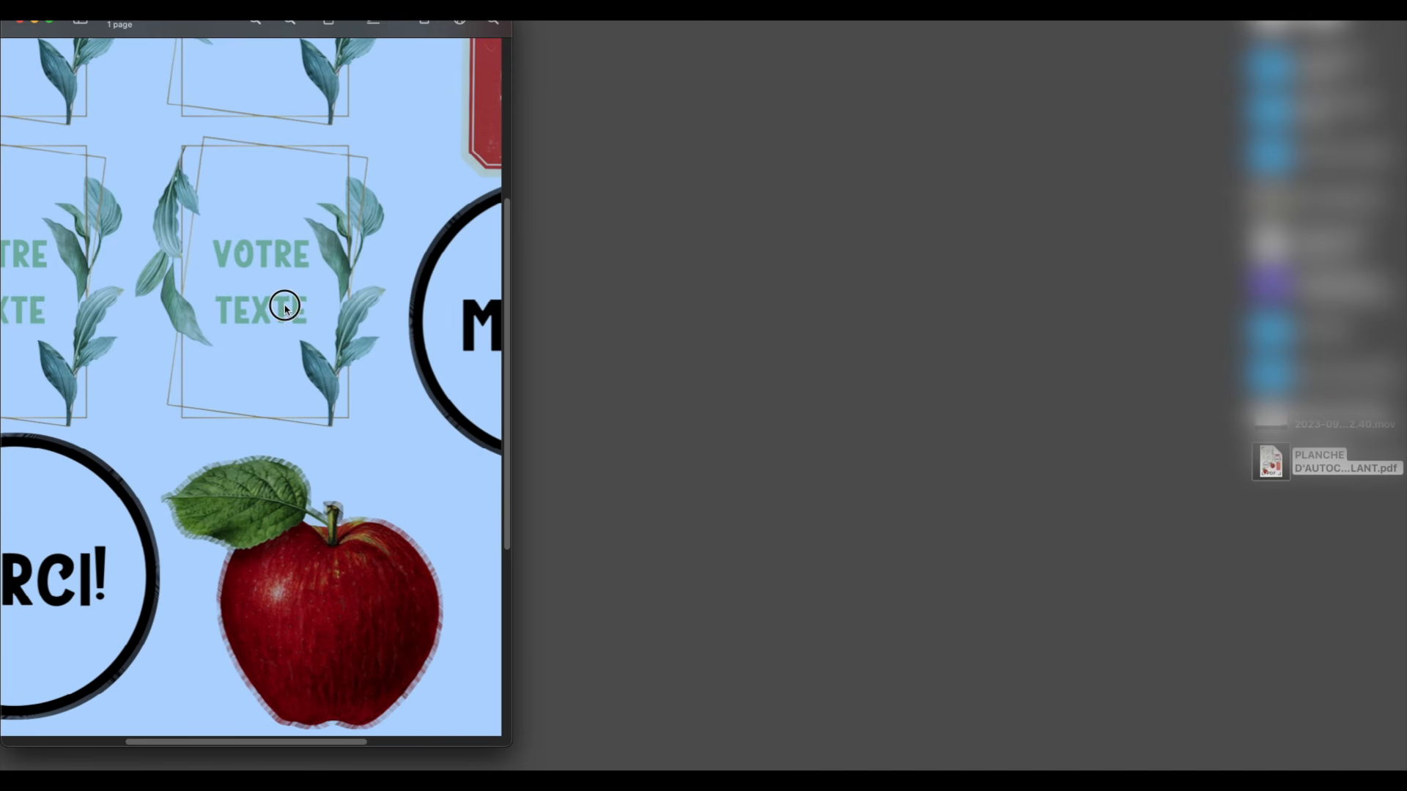
pyautogui.click(618, 122)
pyautogui.click(449, 308)
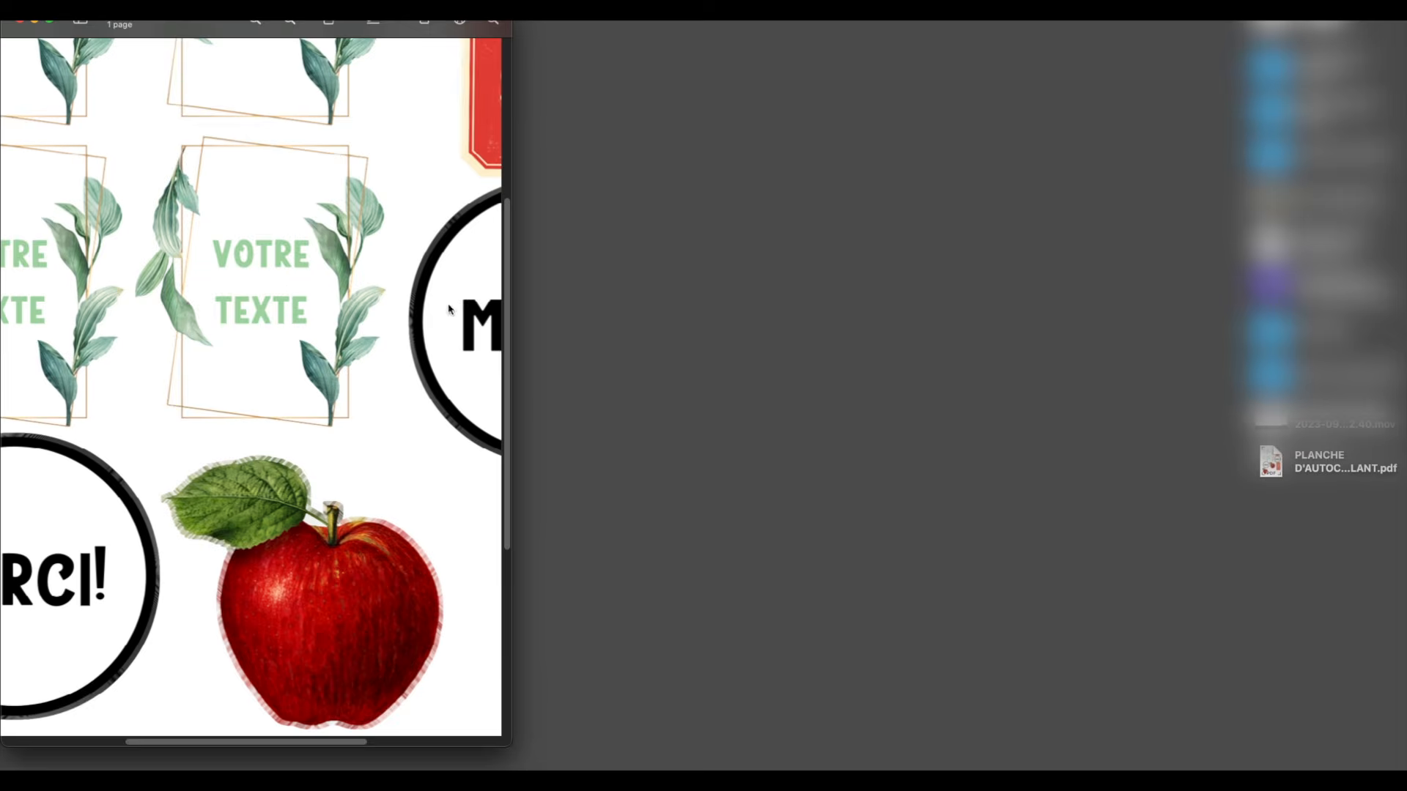
pyautogui.hscroll(4, 449, 308)
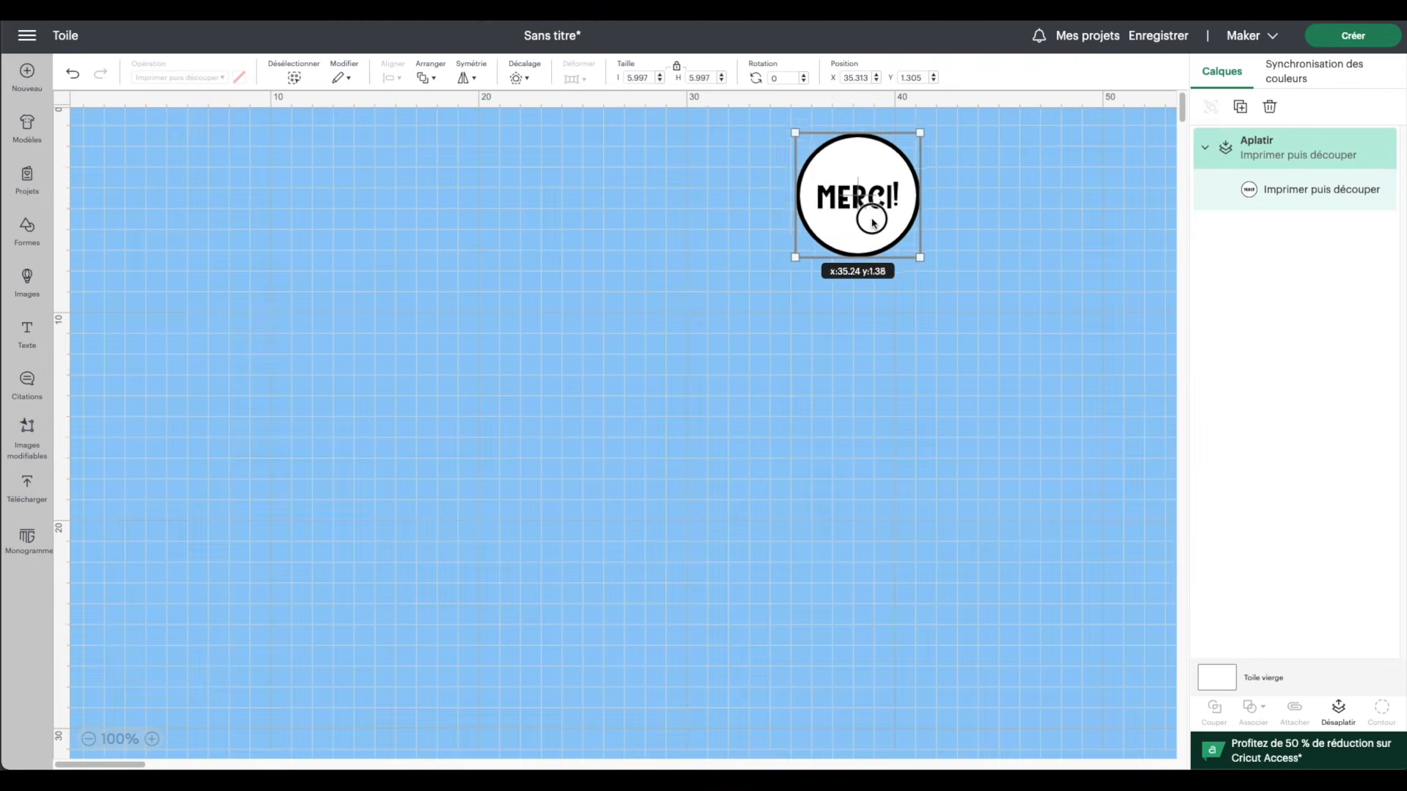
# - Unflatten the "MERCI!" design to delete its white offset layer, and flatten the remaining text and ring again
pyautogui.moveTo(873, 220); pyautogui.dragTo(600, 324)
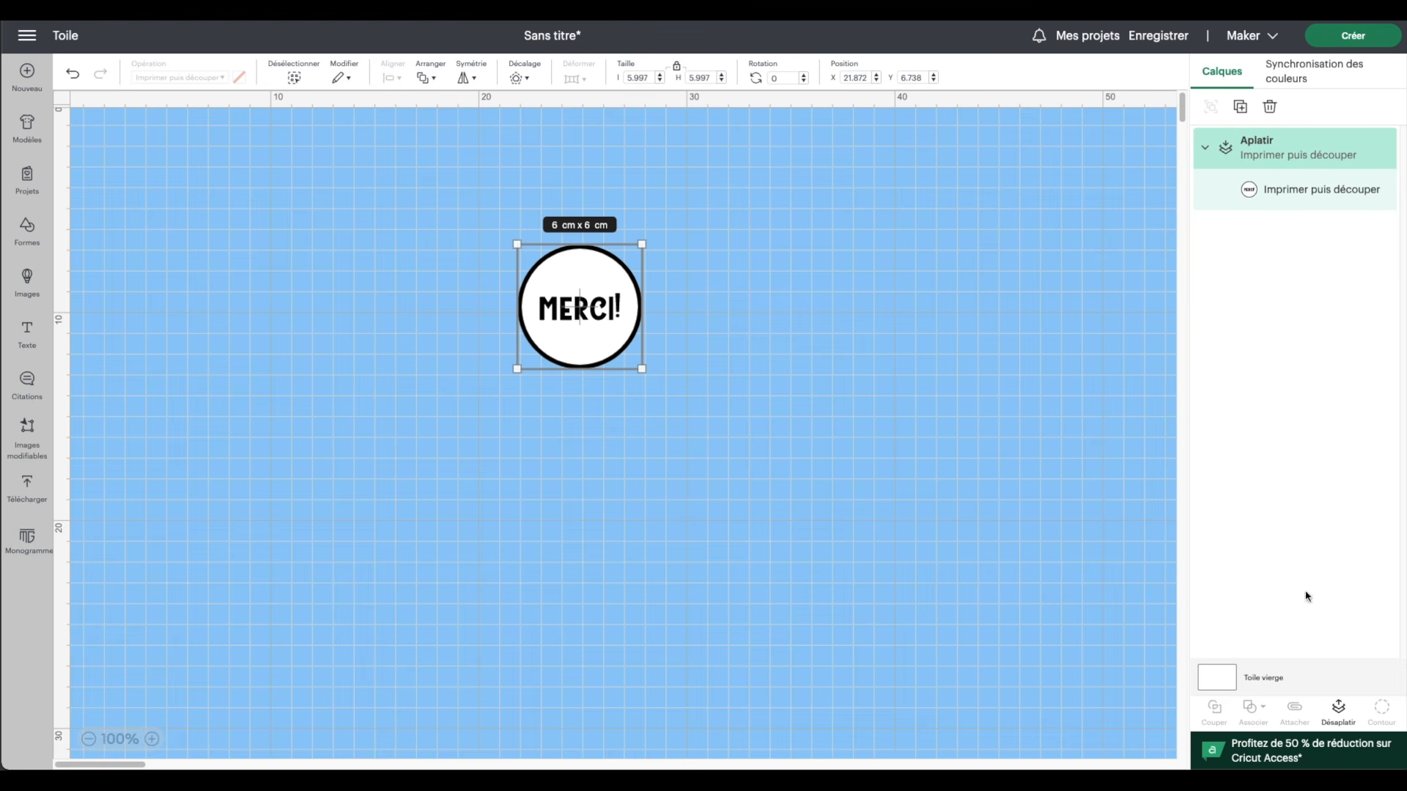
pyautogui.click(1335, 731)
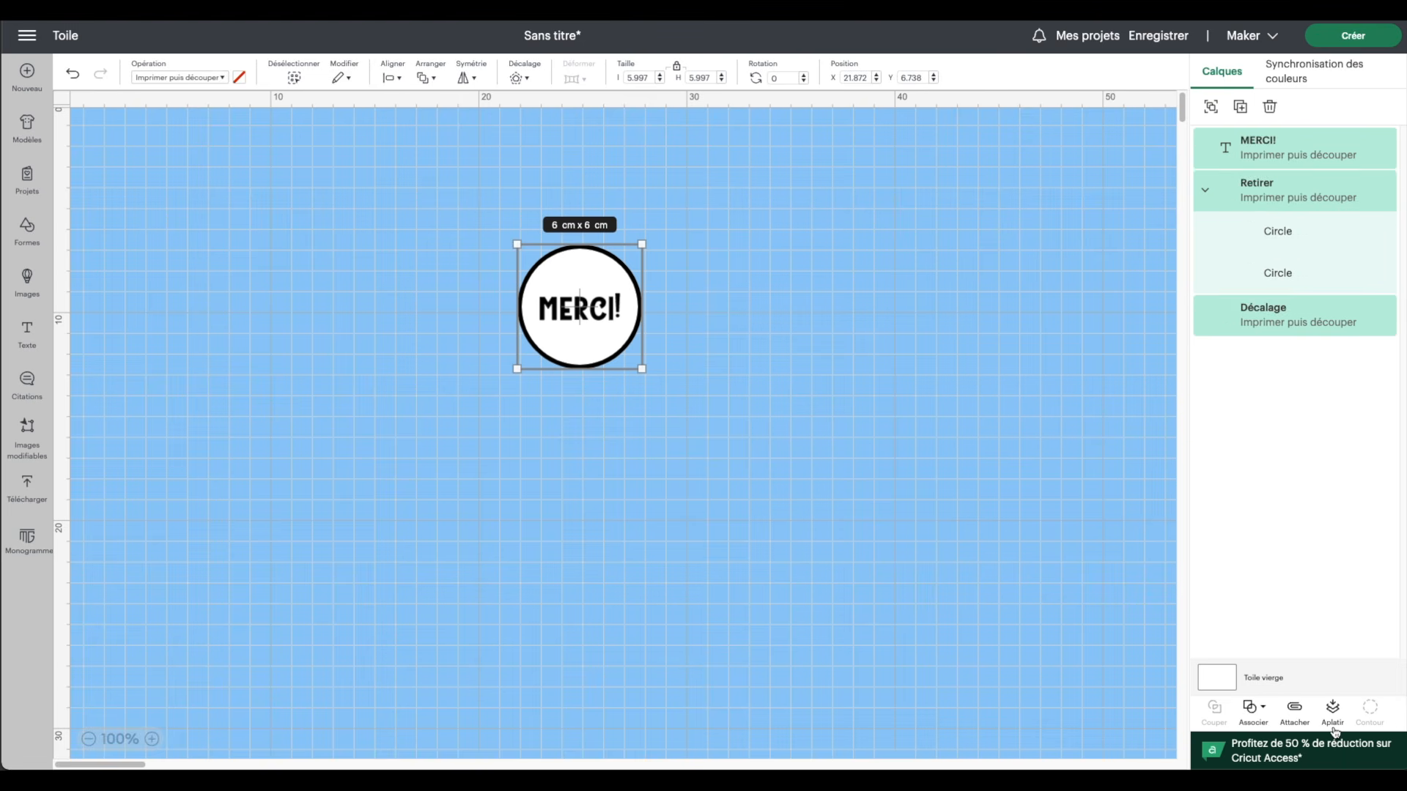
pyautogui.click(1258, 330)
pyautogui.press('Delete')
pyautogui.moveTo(487, 207); pyautogui.dragTo(659, 385)
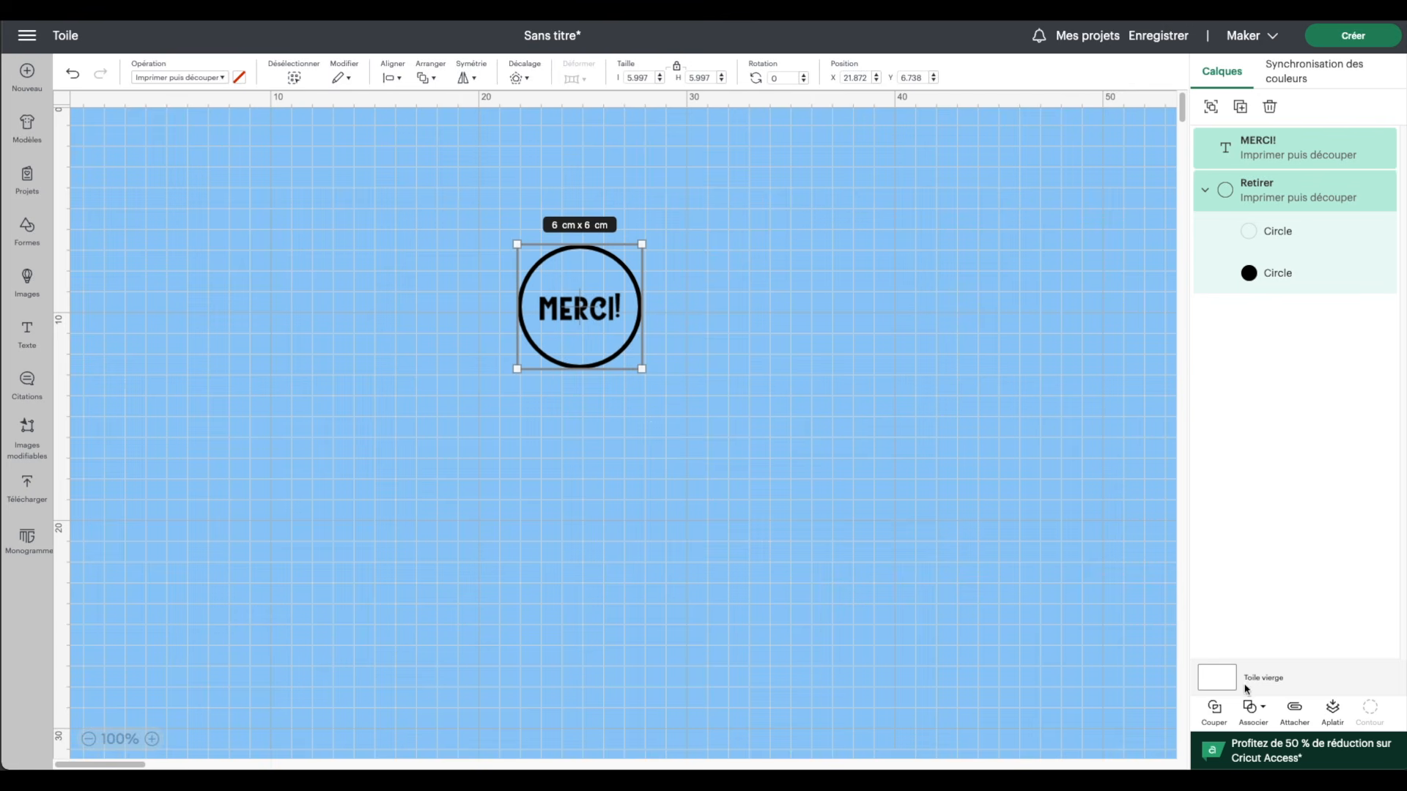
pyautogui.click(1330, 709)
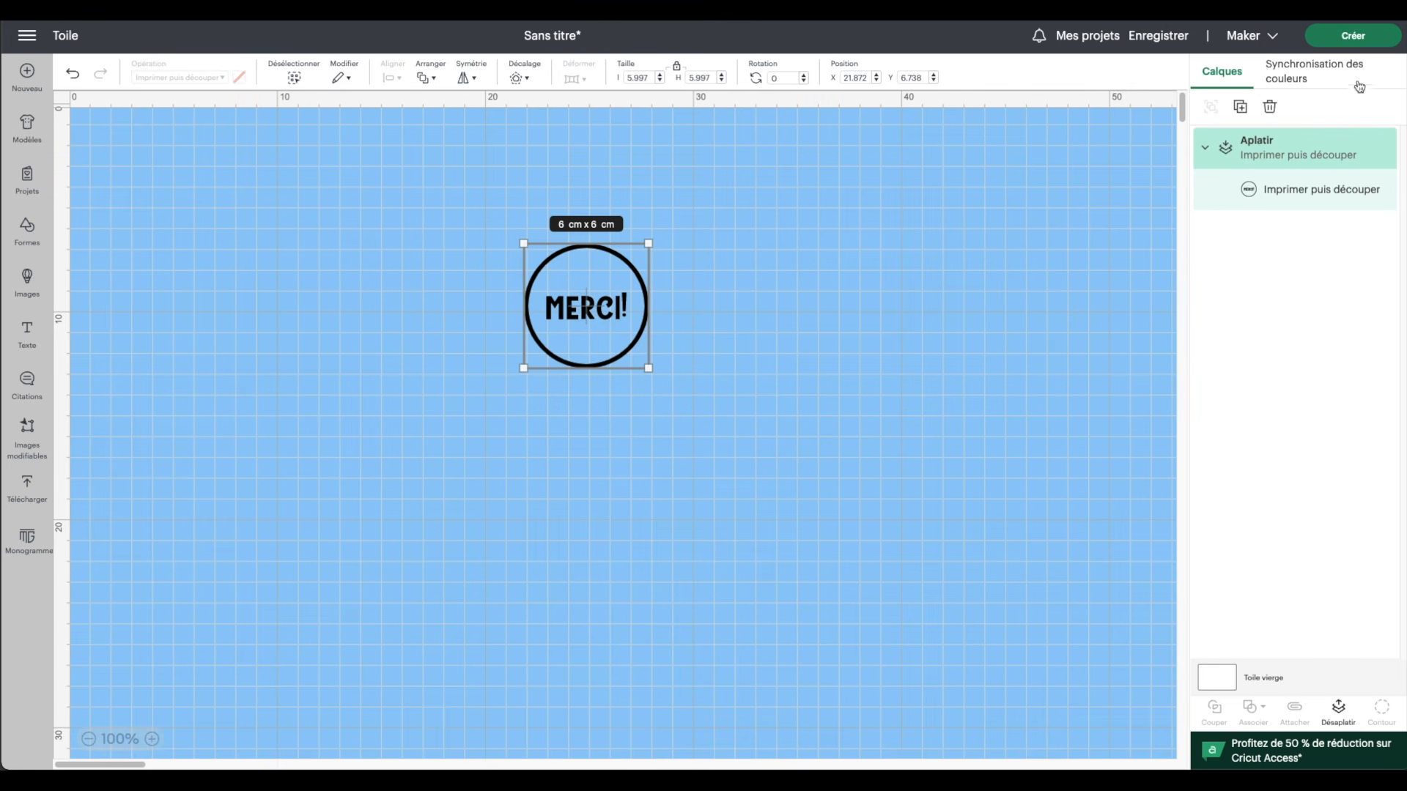
# - Send the background-free "MERCI!" design to the printer with the system dialogue enabled, and bring the Print dialog into view
pyautogui.click(1371, 37)
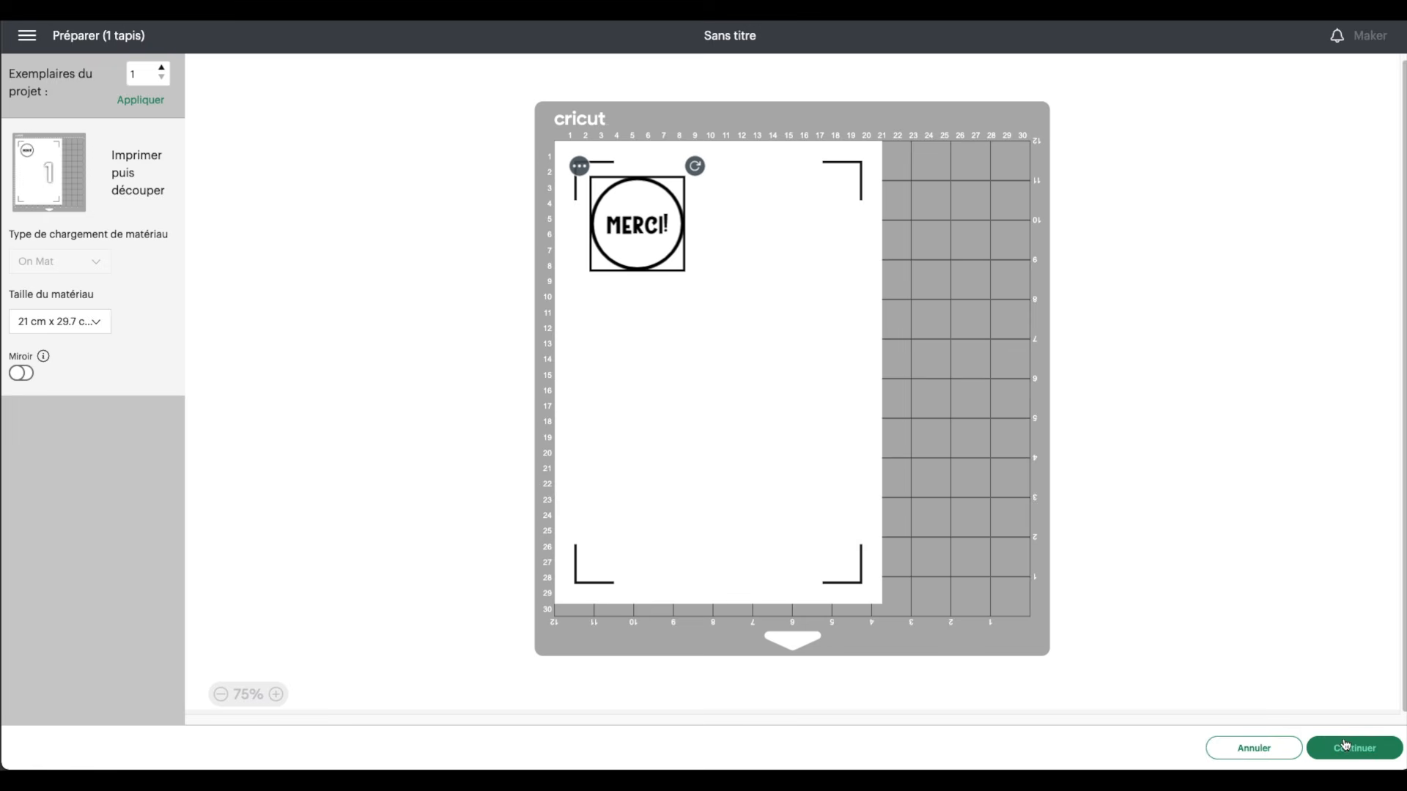
pyautogui.click(1353, 748)
pyautogui.click(285, 207)
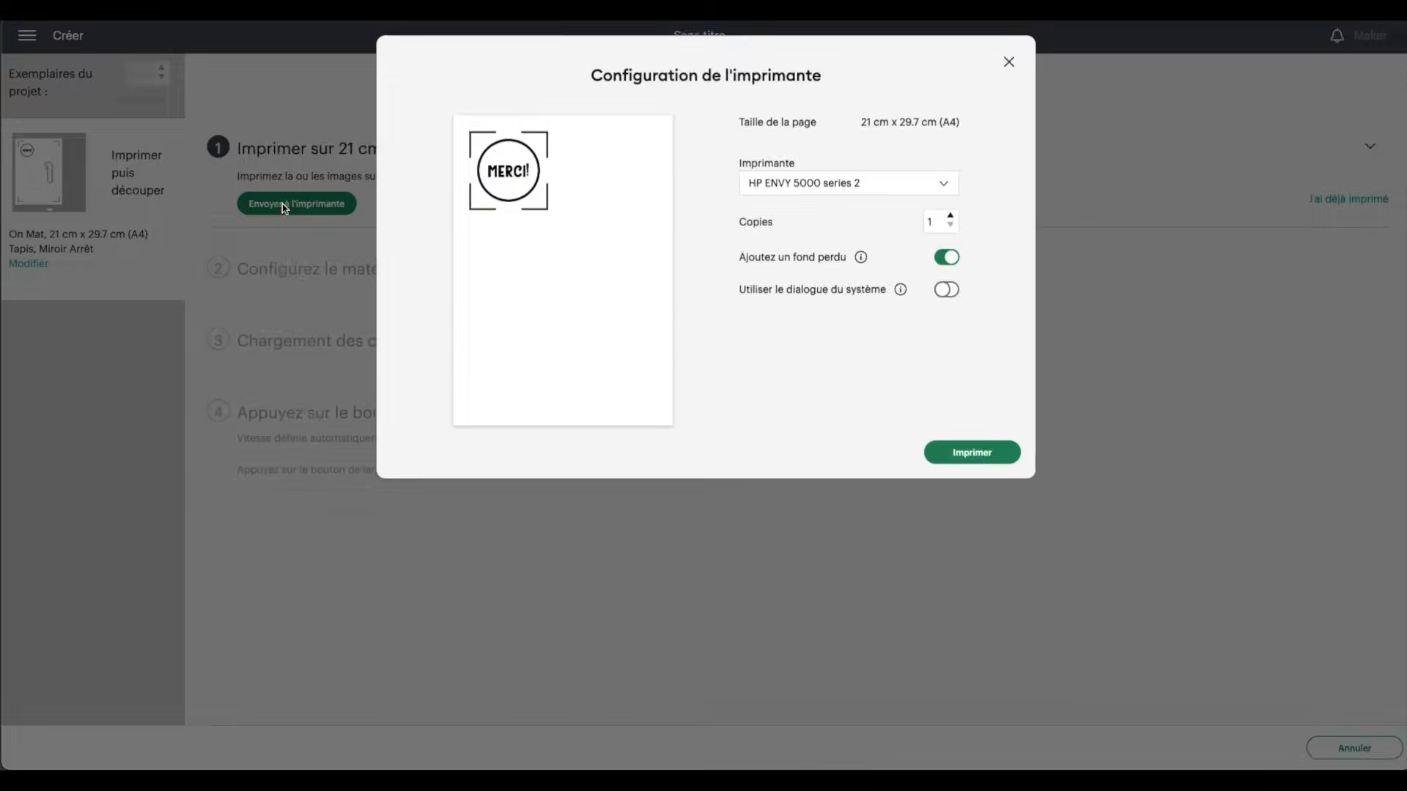
pyautogui.click(943, 293)
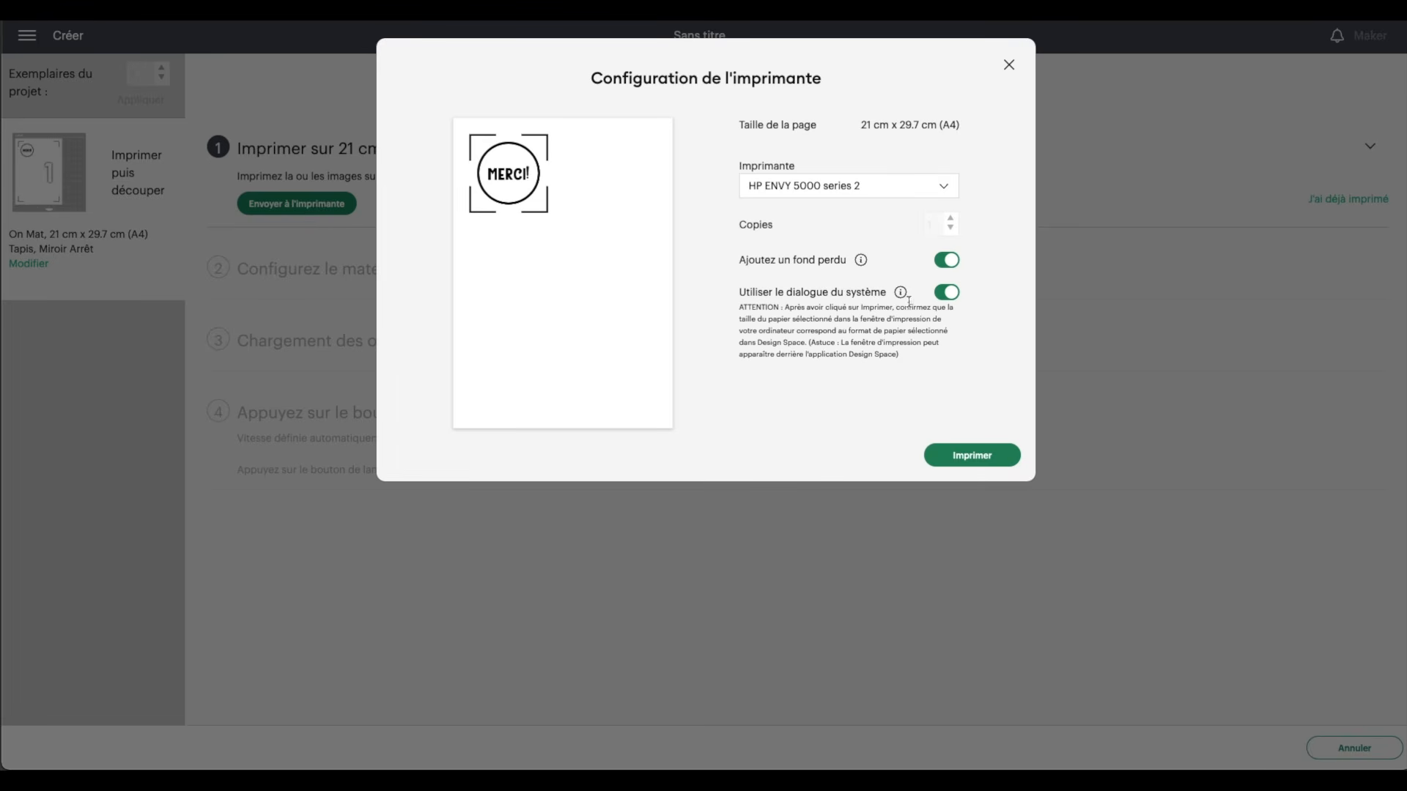
pyautogui.click(973, 462)
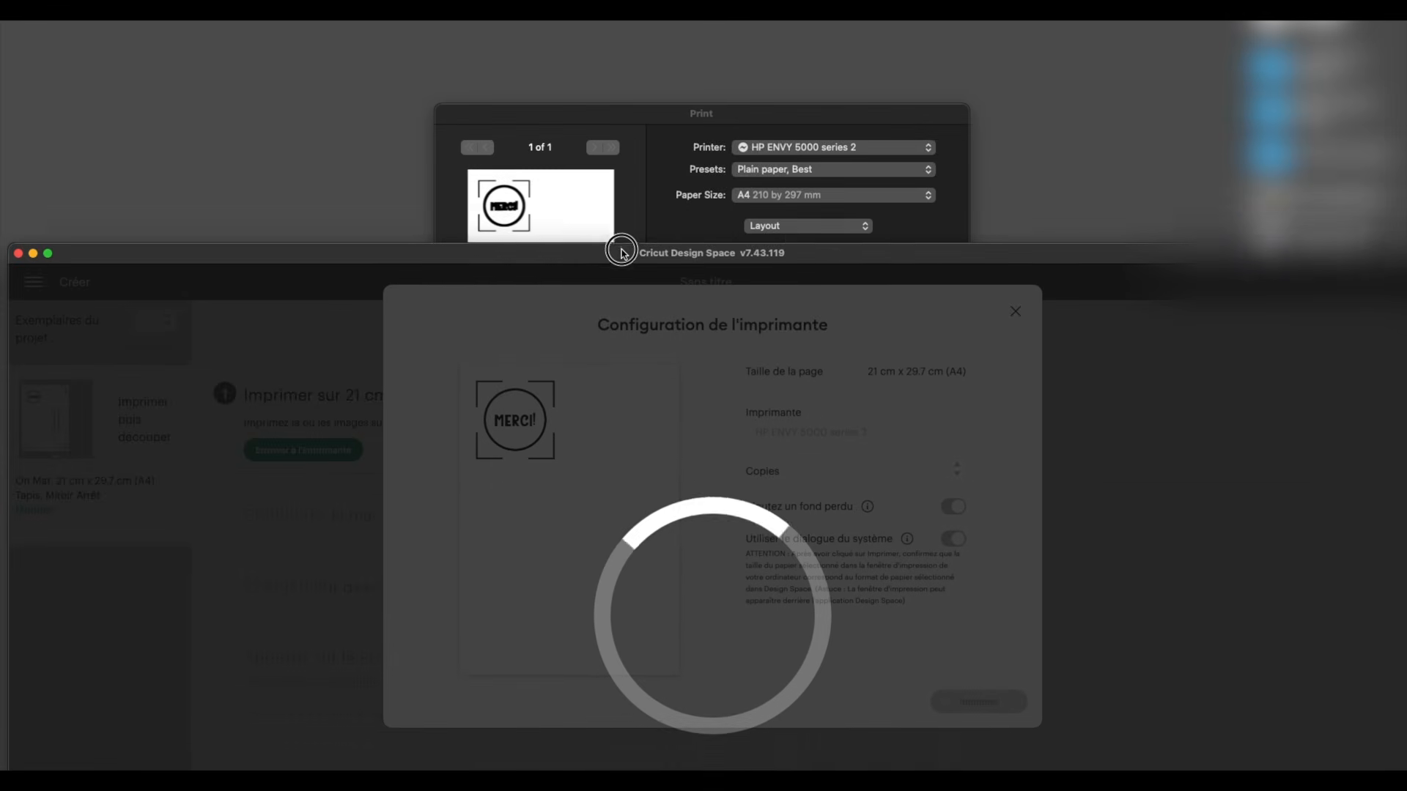
pyautogui.moveTo(622, 253); pyautogui.dragTo(537, 484)
pyautogui.click(516, 235)
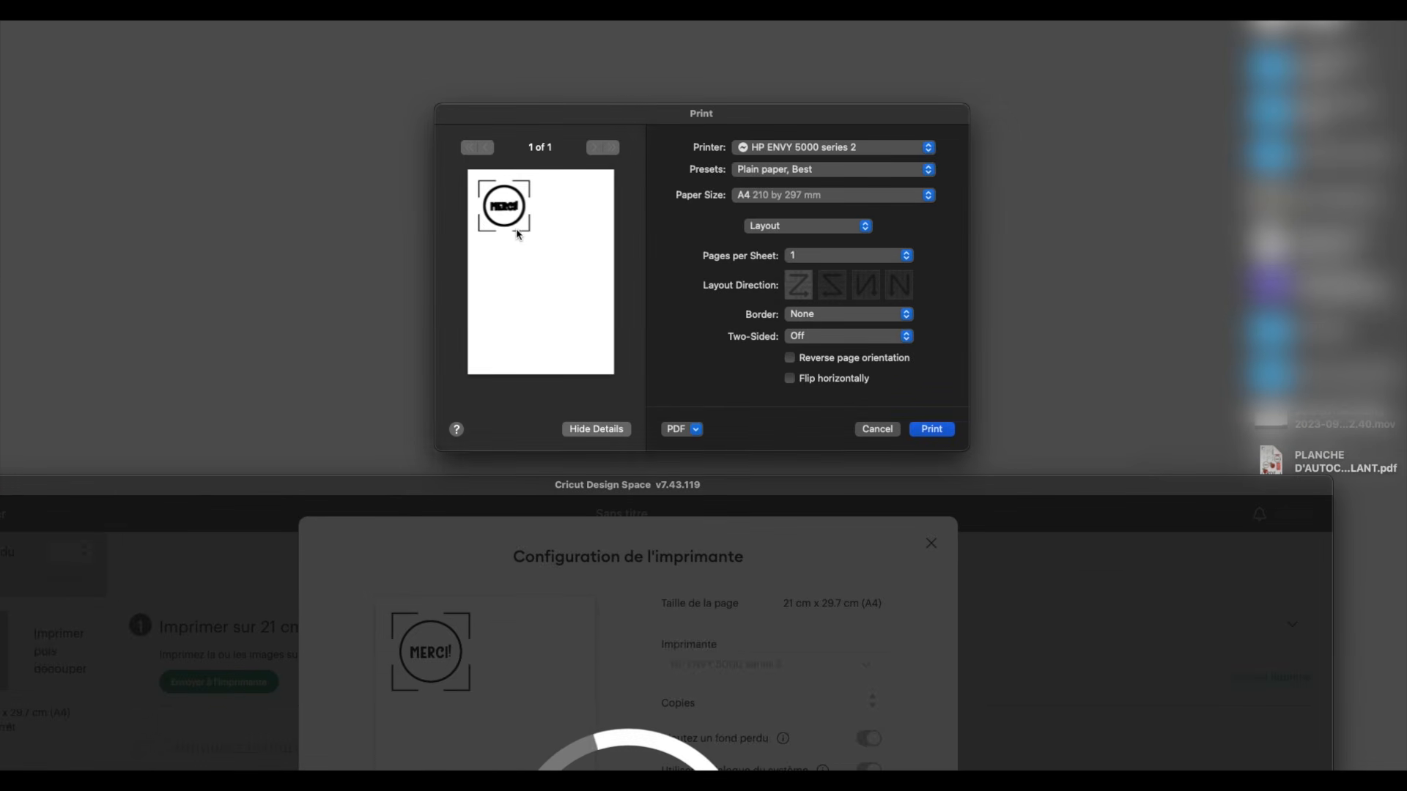
# - Save the print page to the Desktop as a PDF named "sans fond"
pyautogui.click(682, 432)
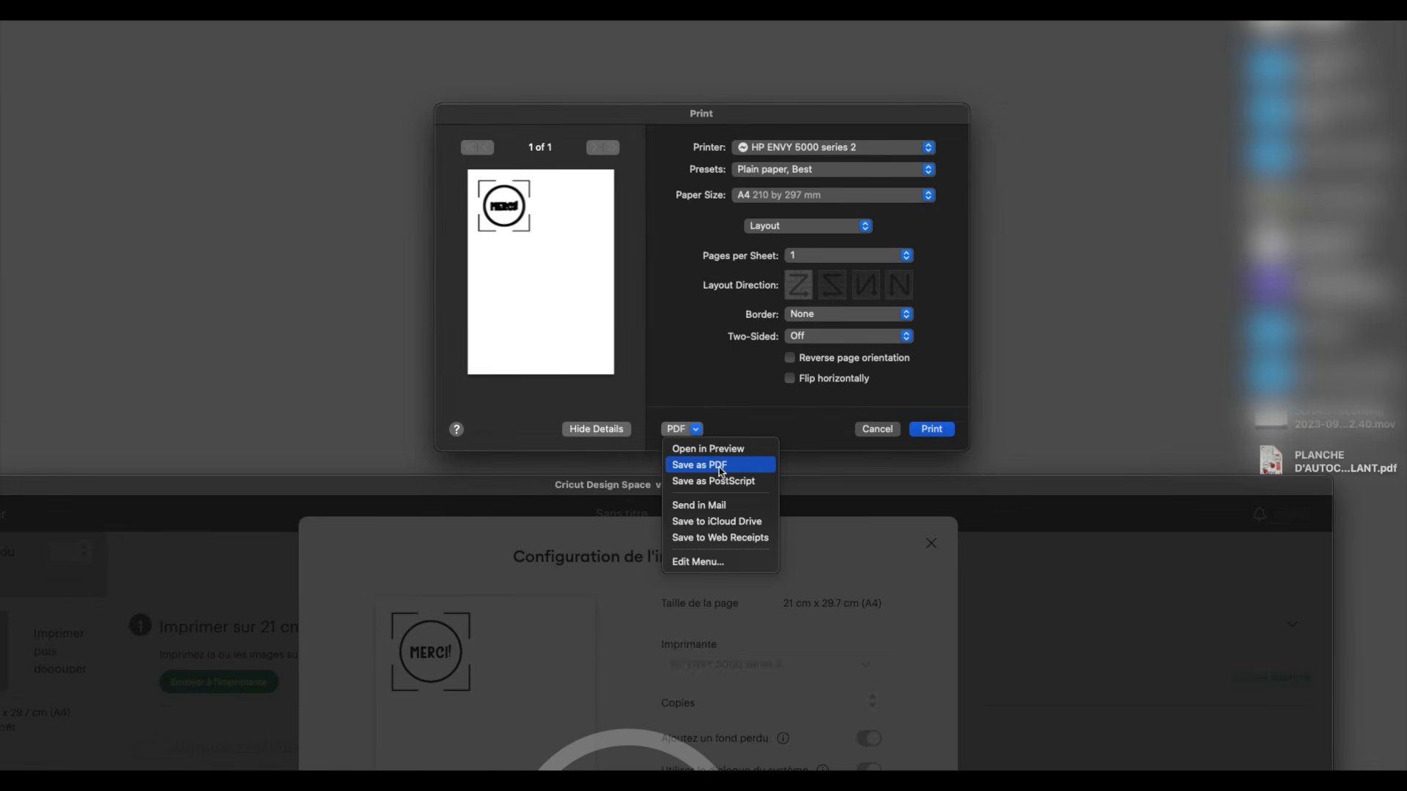
pyautogui.click(720, 471)
pyautogui.write('sans fon')
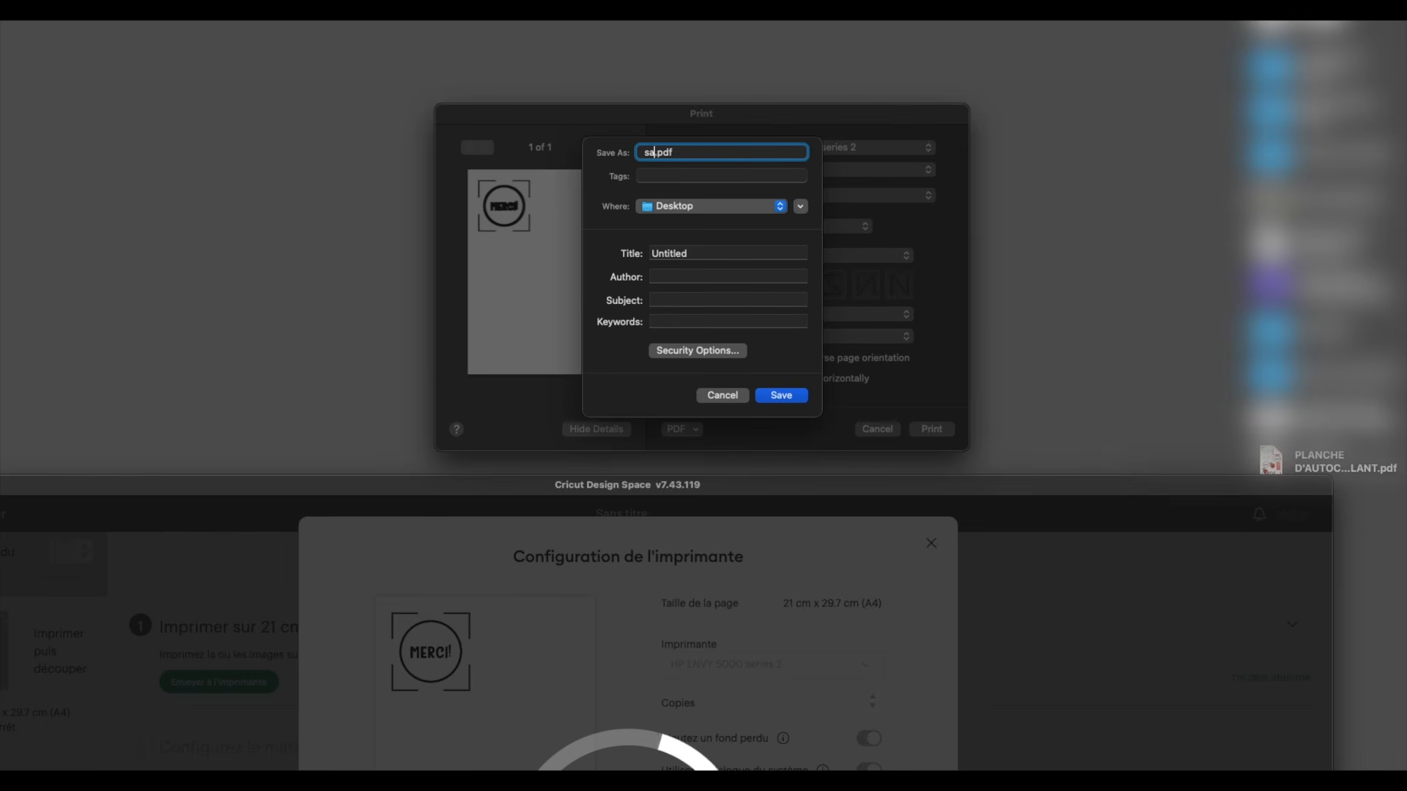
pyautogui.write('d')
pyautogui.click(781, 395)
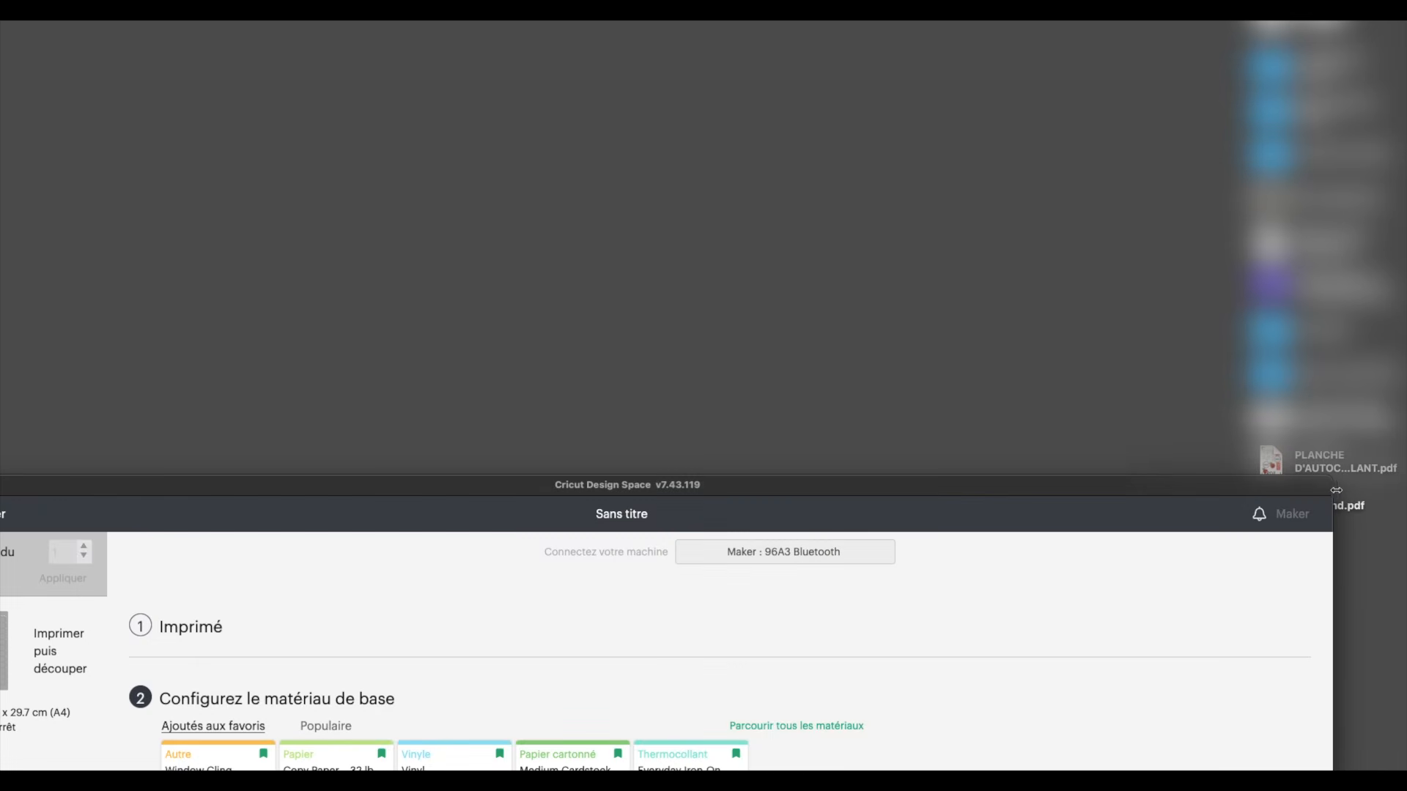
# - Open "sans fond.pdf" from the desktop and examine how the bleed affects the "MERCI!" lettering and ring
pyautogui.doubleClick(1367, 511)
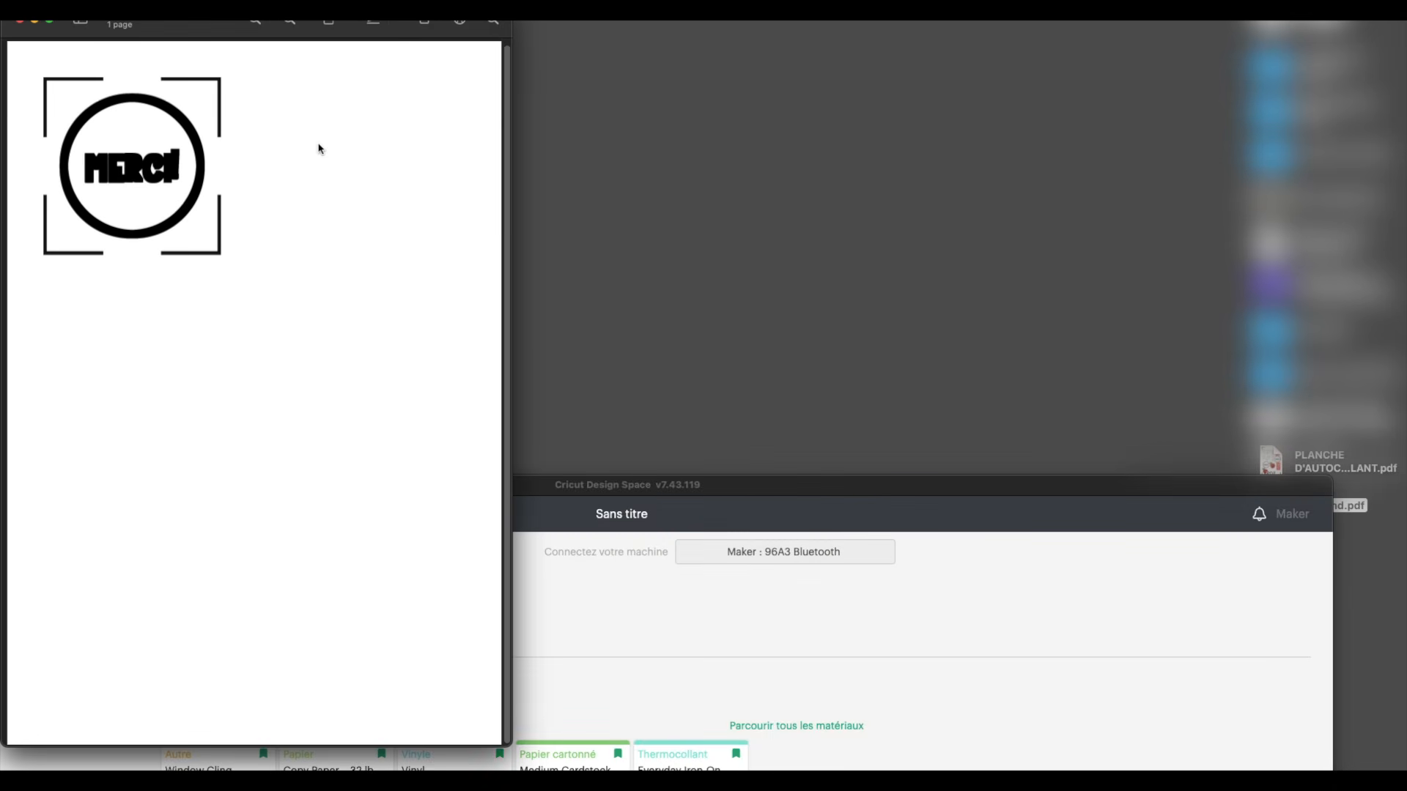
pyautogui.moveTo(211, 34); pyautogui.dragTo(648, 188)
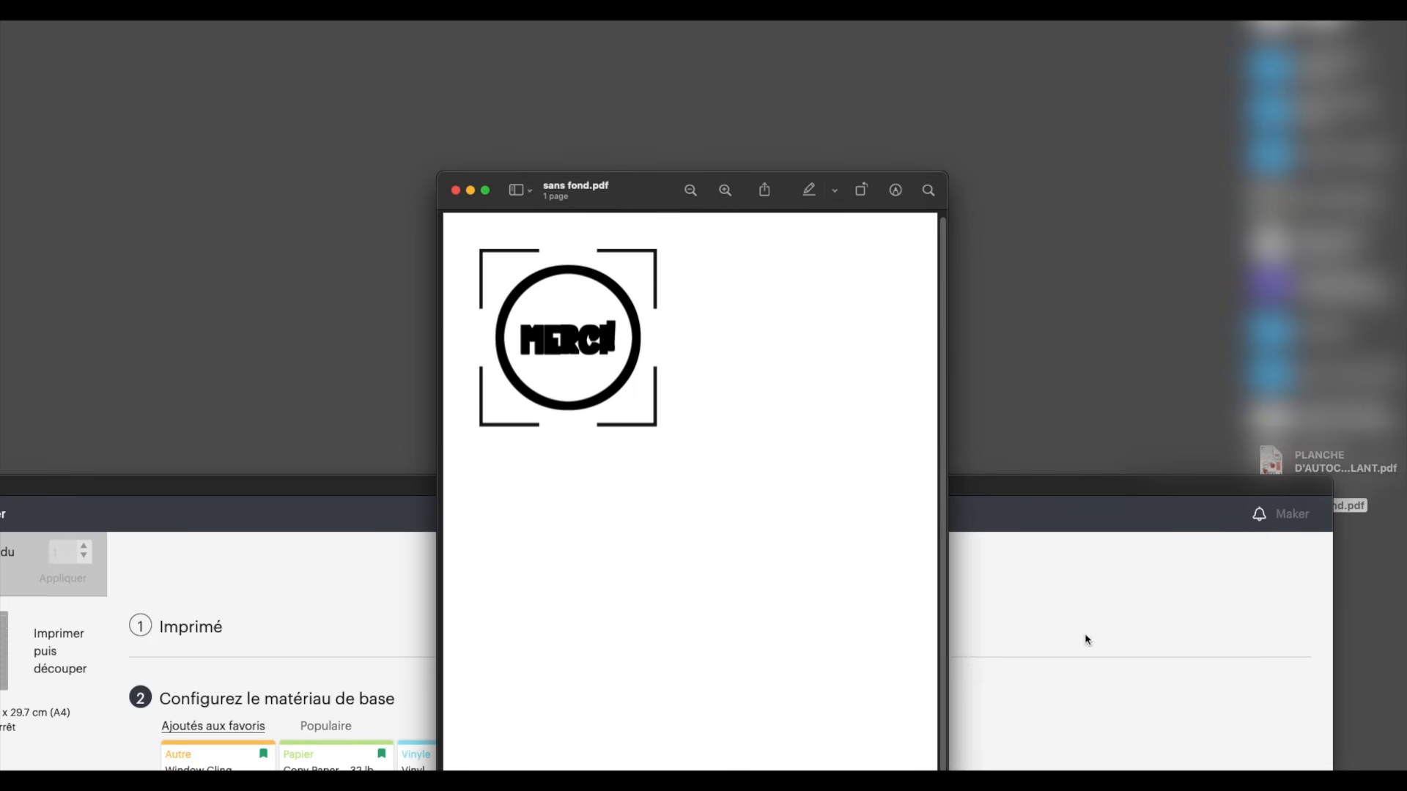
pyautogui.click(726, 191)
pyautogui.click(729, 196)
pyautogui.scroll(-10, 694, 423)
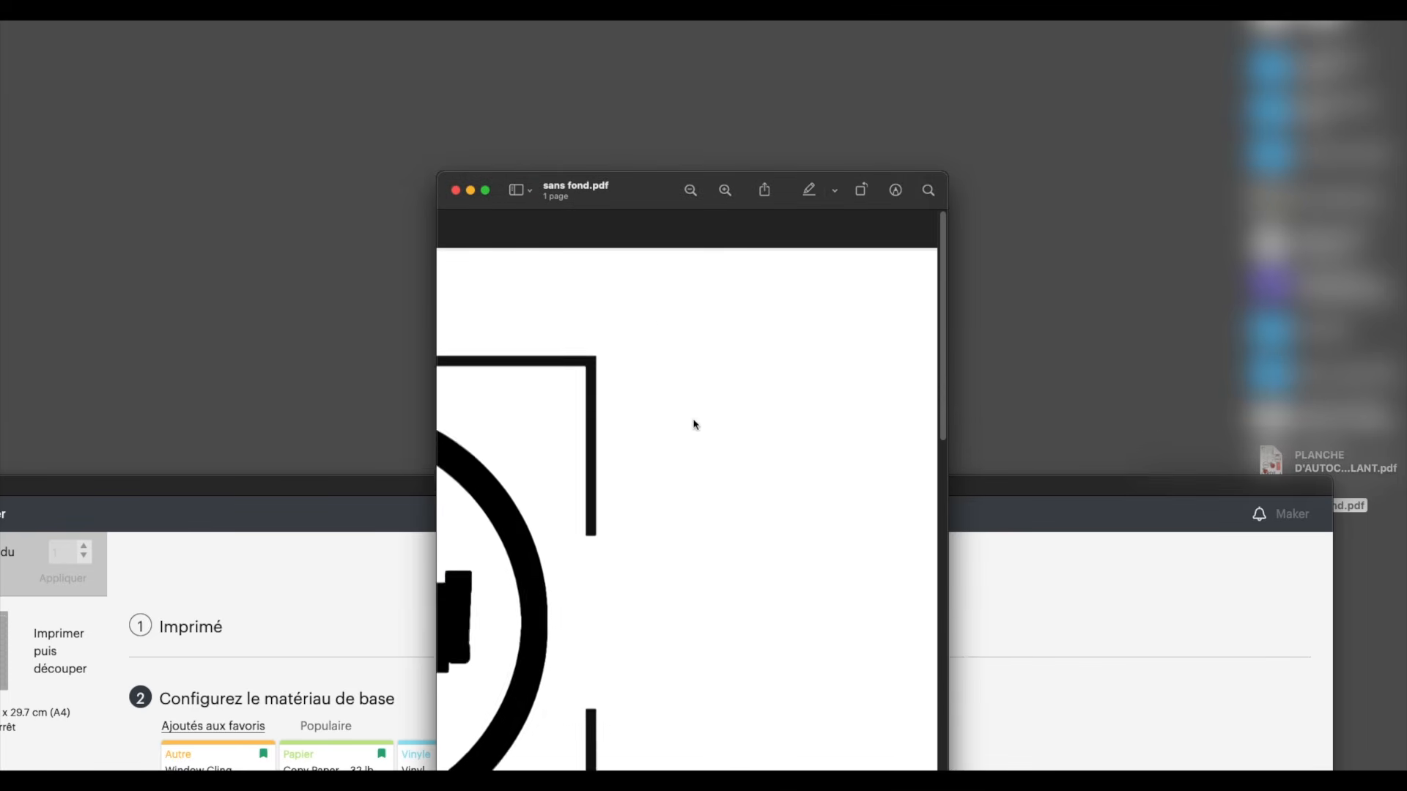
pyautogui.scroll(-2, 694, 423)
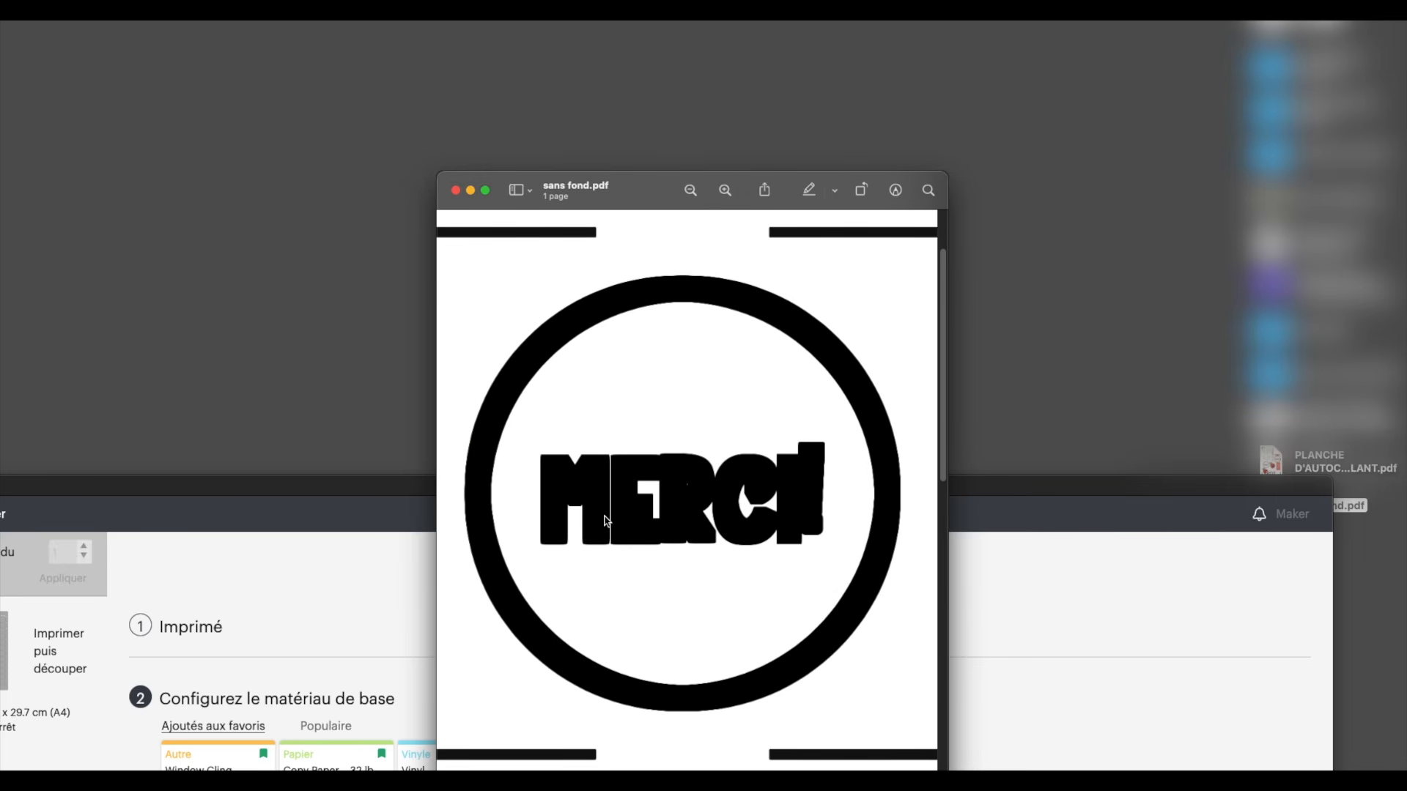
pyautogui.scroll(-1, 845, 482)
pyautogui.click(690, 190)
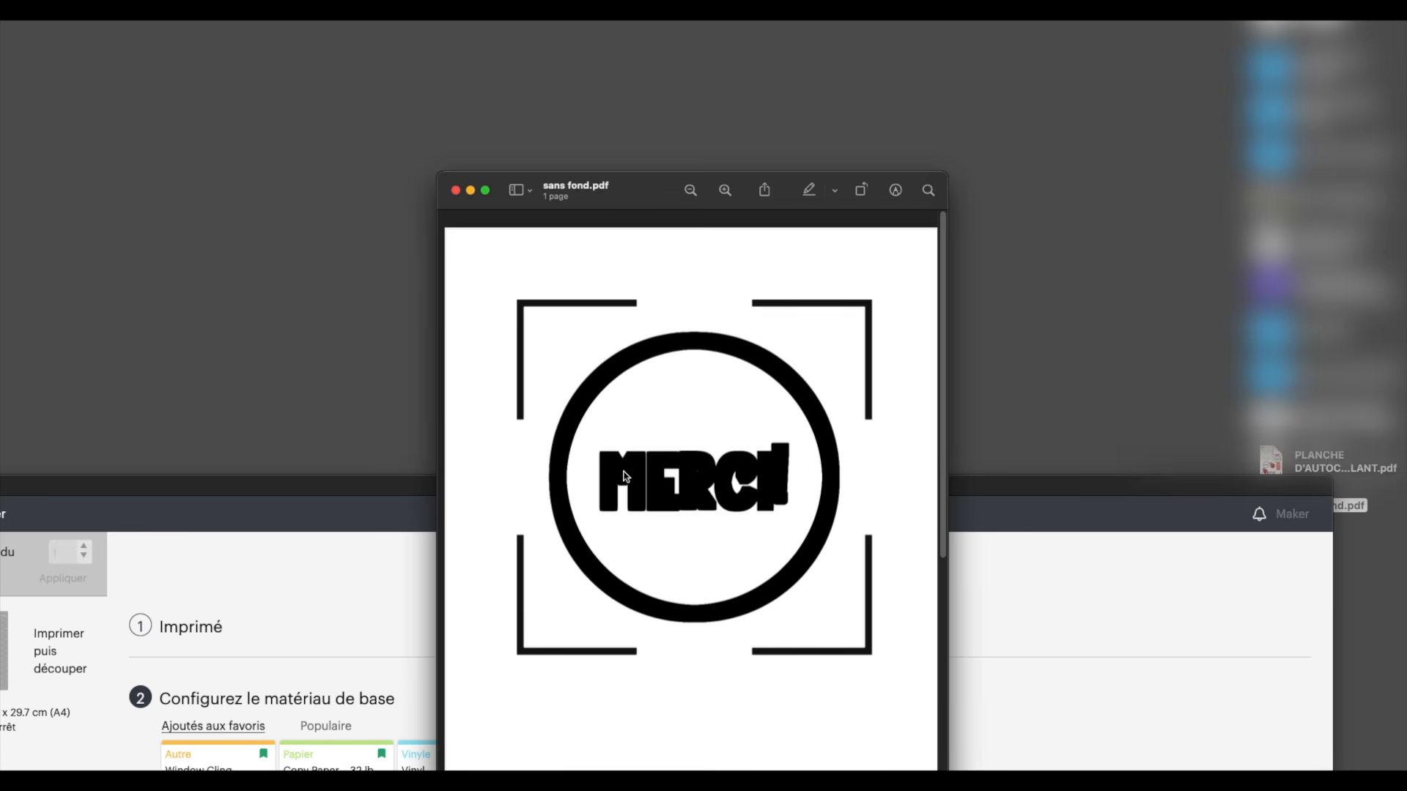
pyautogui.scroll(-1, 581, 399)
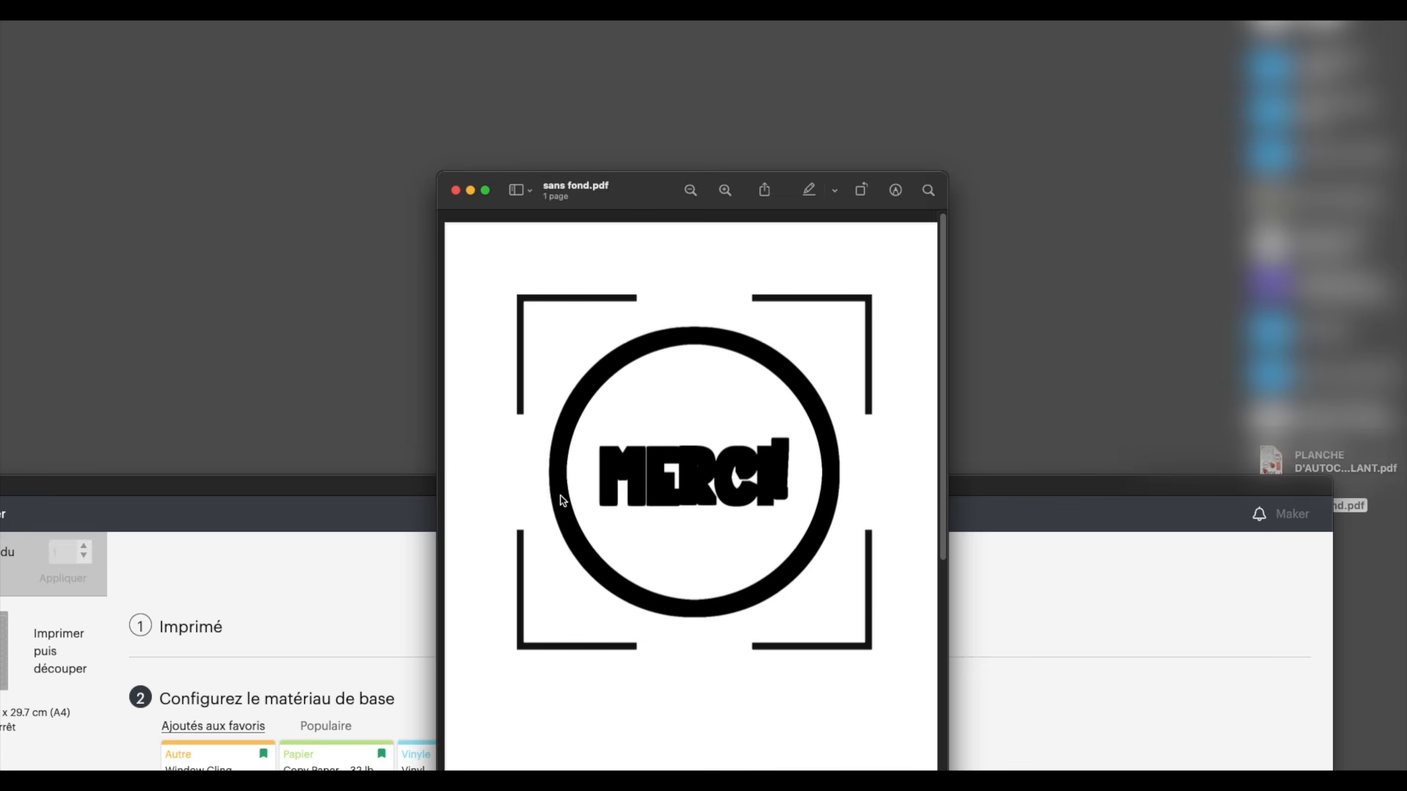
# - Look again at the bleed around the "MERCI!" sticker in the sticker-sheet PDF for comparison
pyautogui.hscroll(-1, 821, 400)
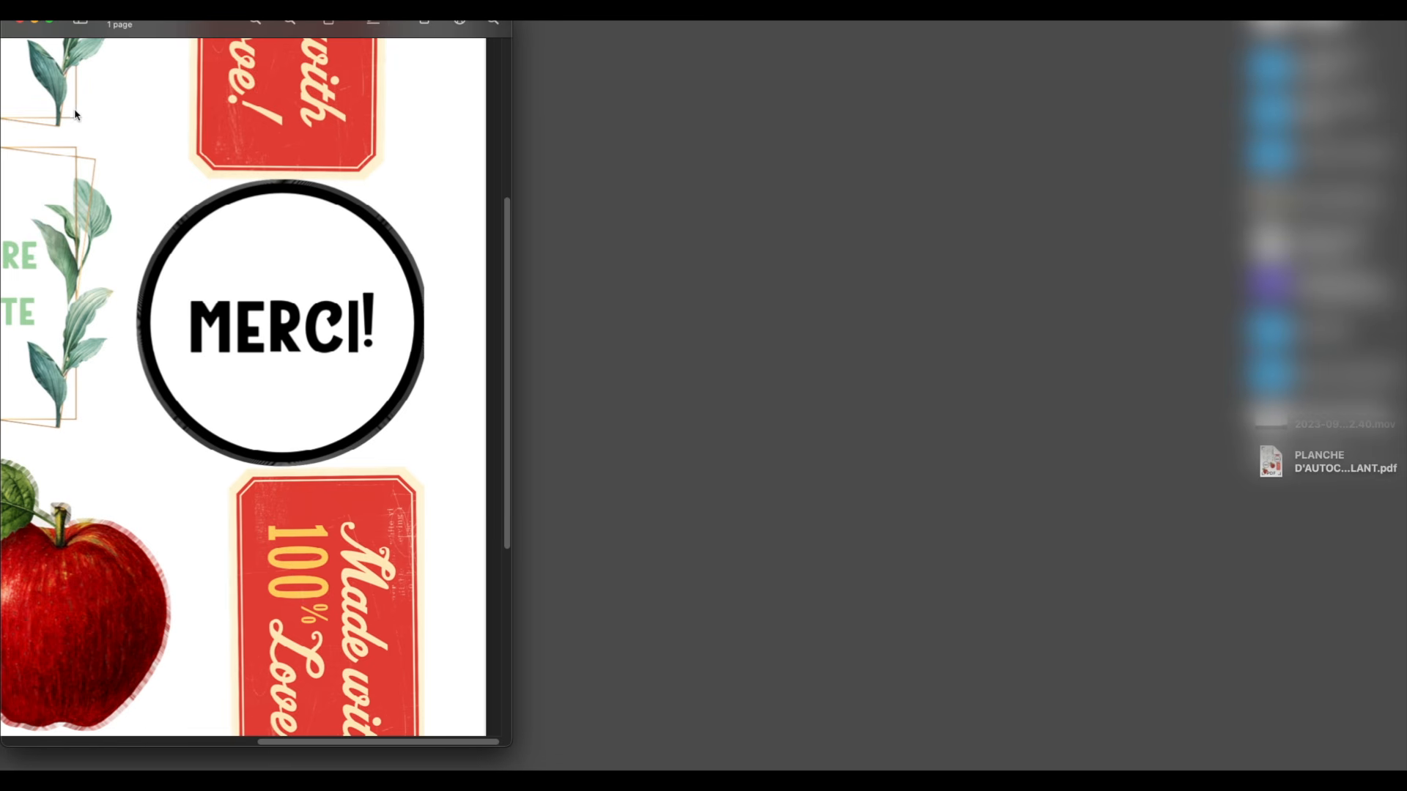
pyautogui.hscroll(-2, 75, 115)
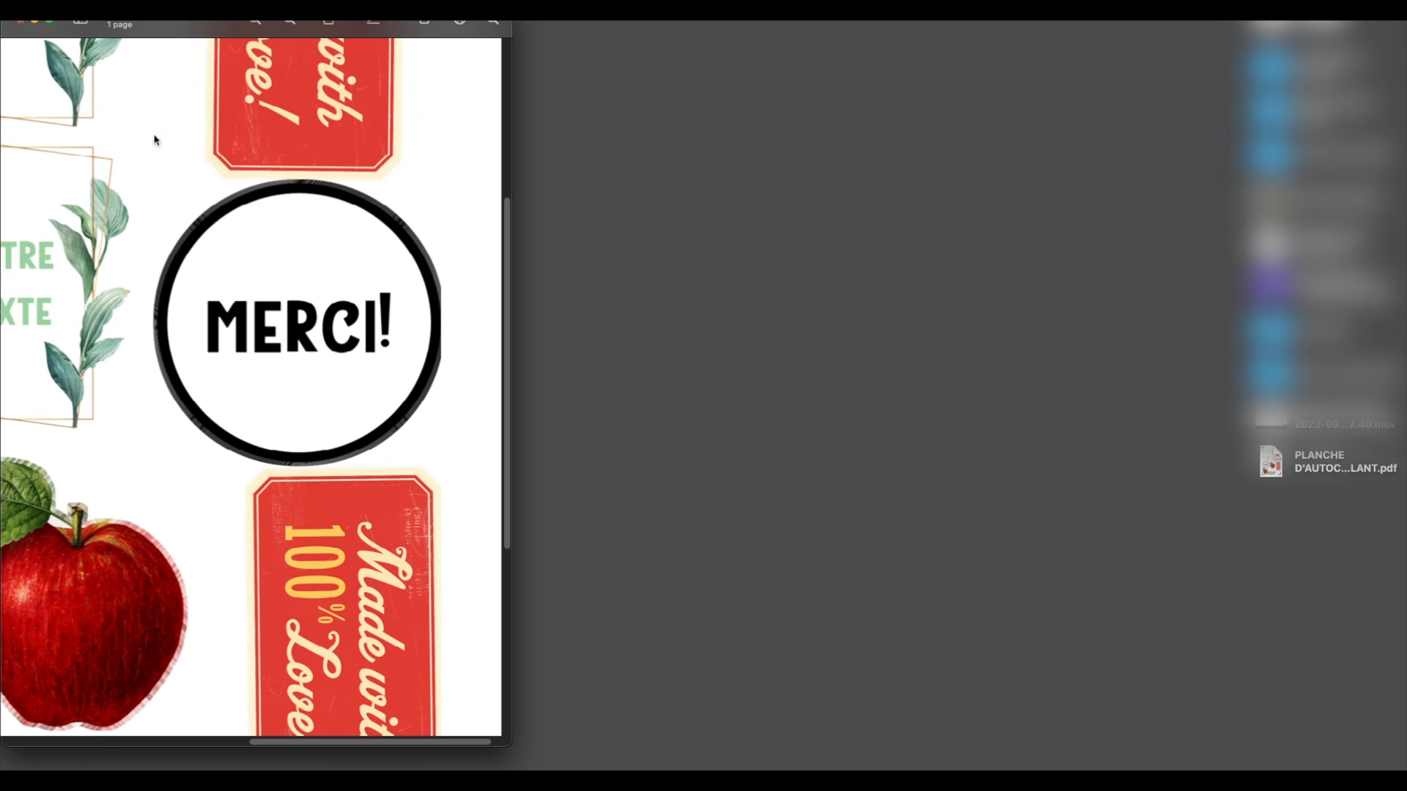
# - Examine the bleed around the apple and "VOTRE TEXTE" stickers in the sticker-sheet PDF, and close the document
pyautogui.scroll(-5, 250, 172)
pyautogui.hscroll(-10, 301, 183)
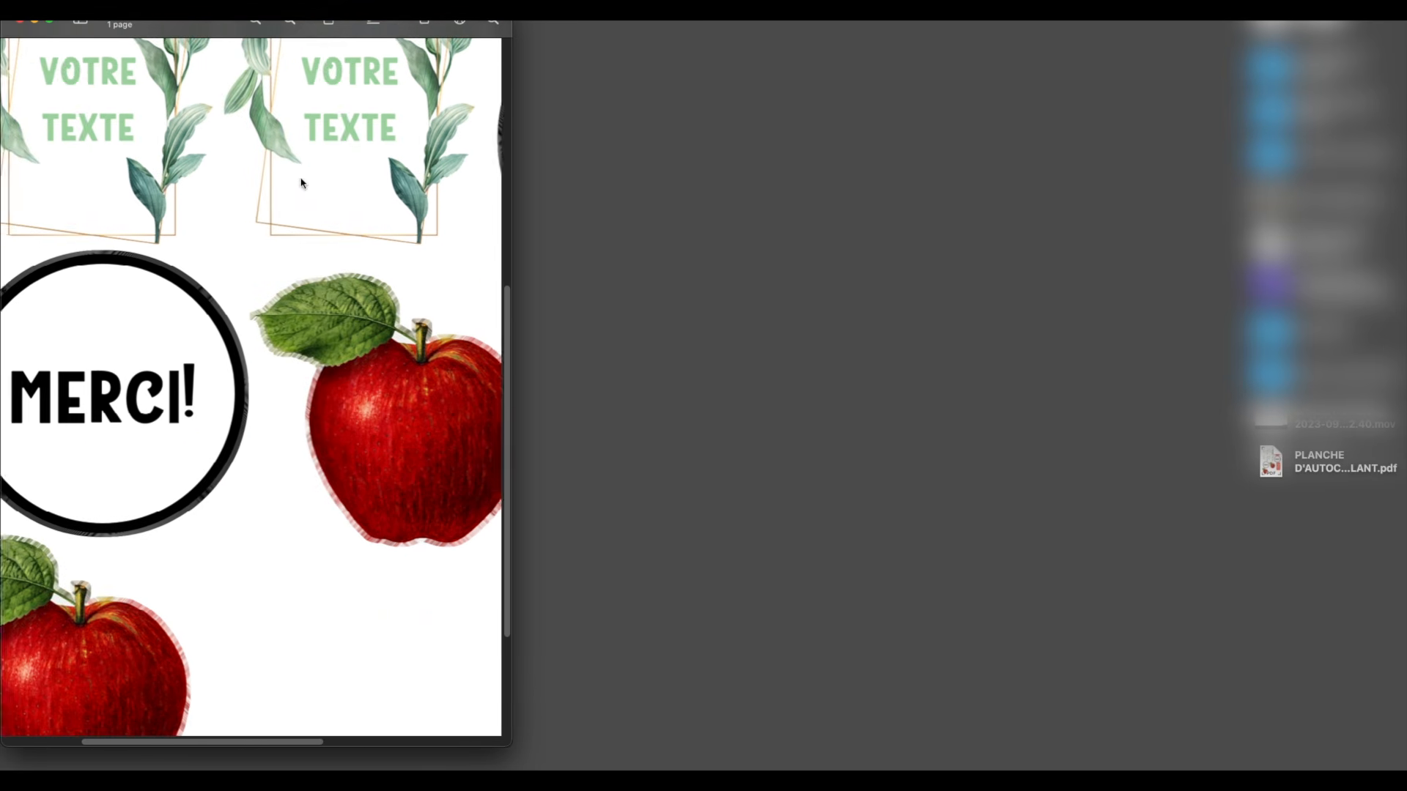
pyautogui.scroll(6, 300, 184)
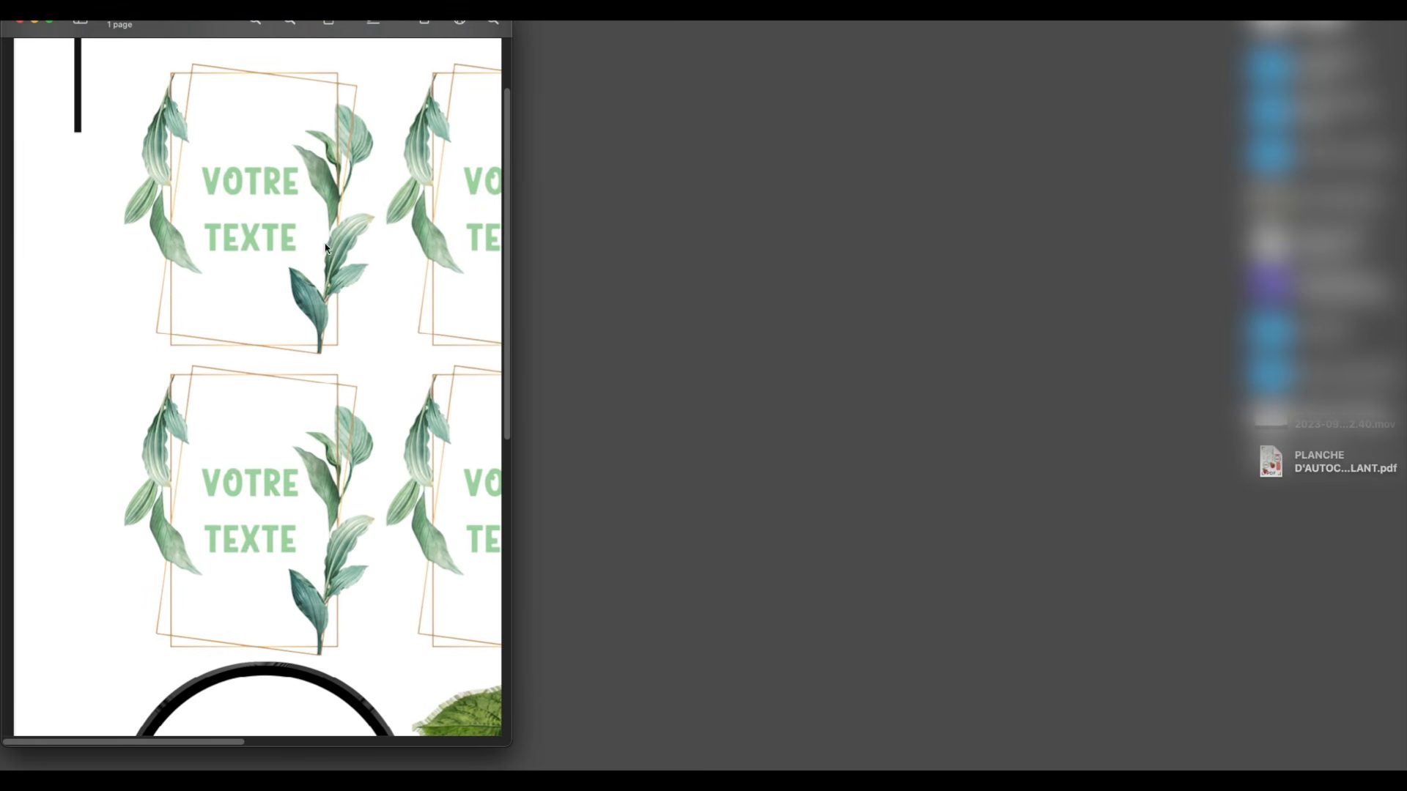
pyautogui.click(16, 24)
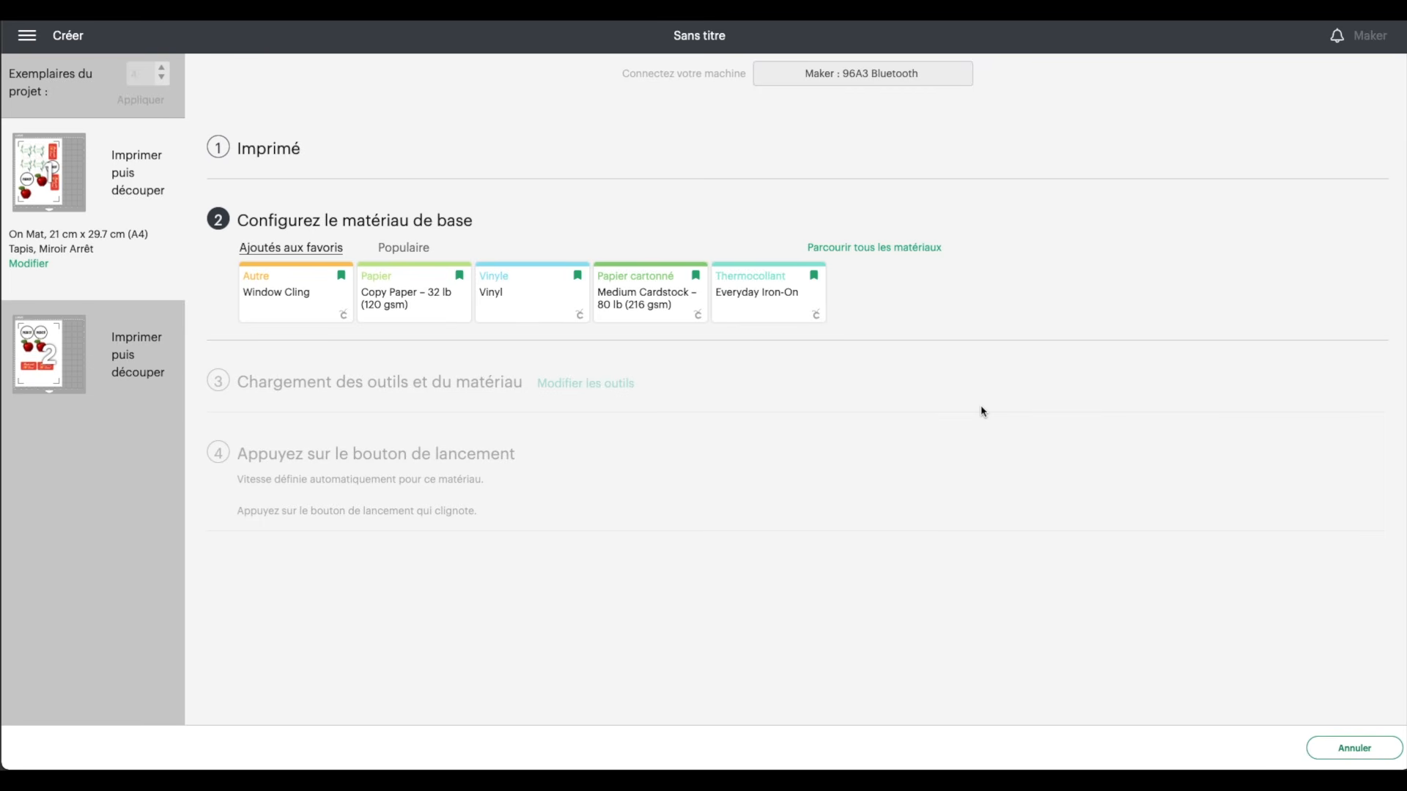
# - Open the complete list of compatible materials in Cricut Design Space and examine the paper, printable sticker paper and cardstock options
pyautogui.click(924, 249)
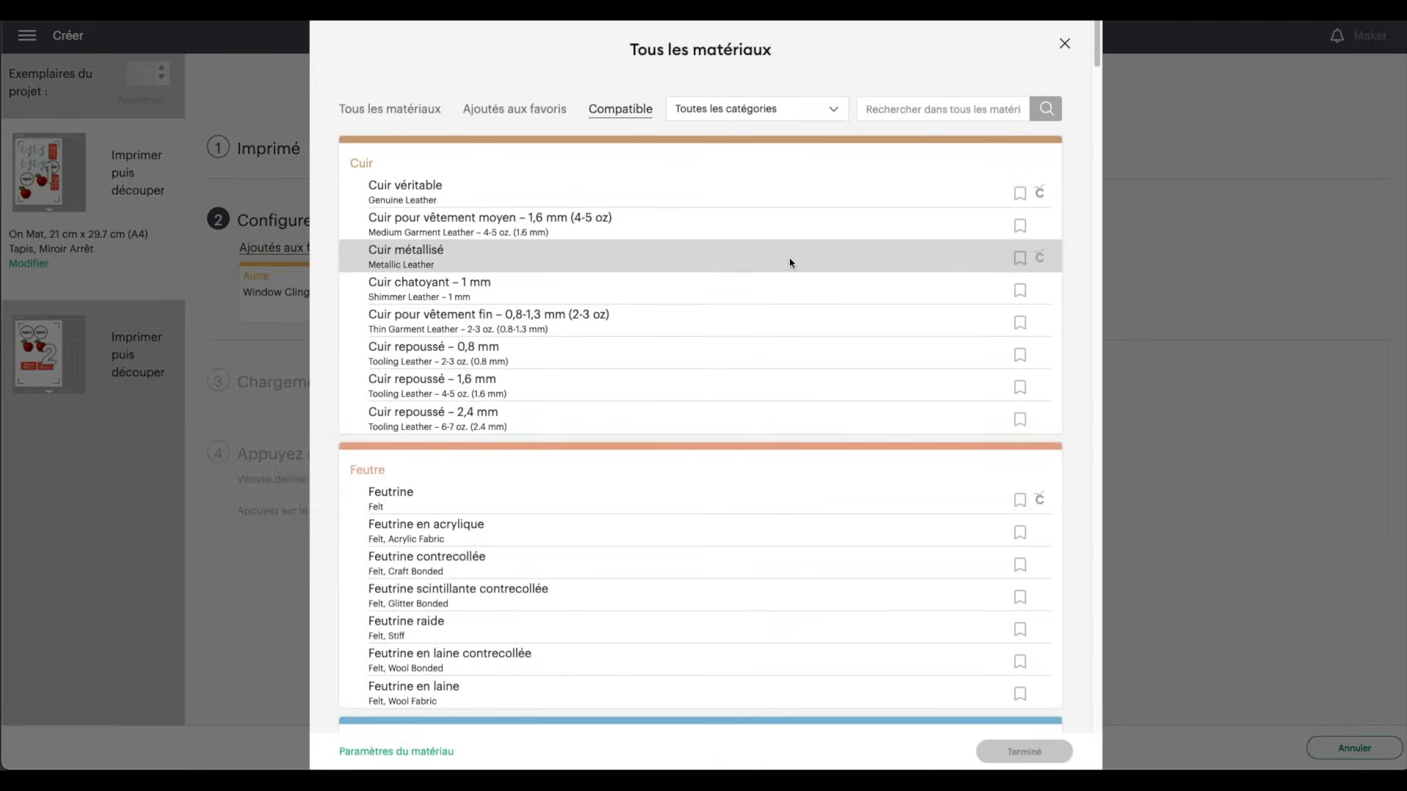
pyautogui.scroll(-10, 441, 503)
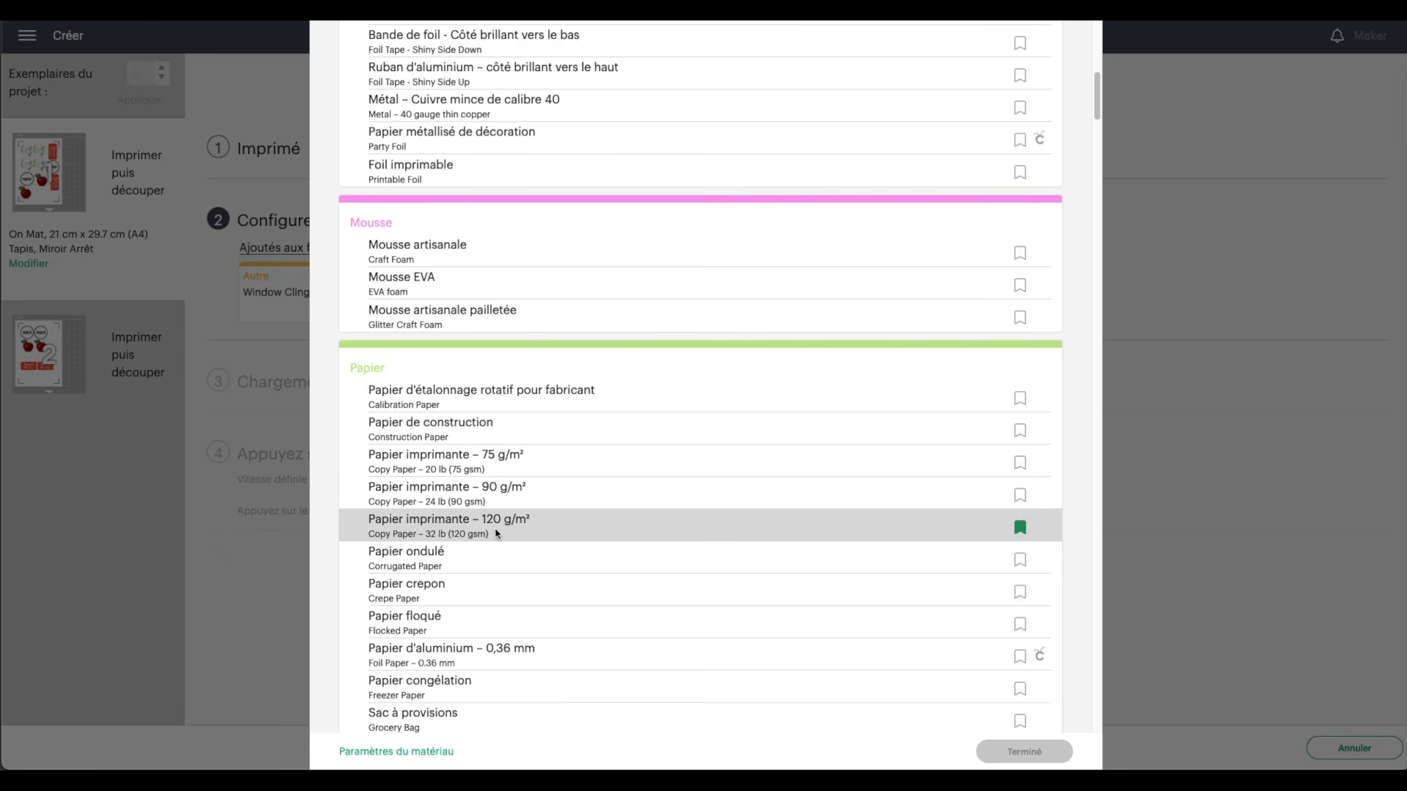
pyautogui.scroll(-1, 496, 530)
pyautogui.scroll(-2, 587, 548)
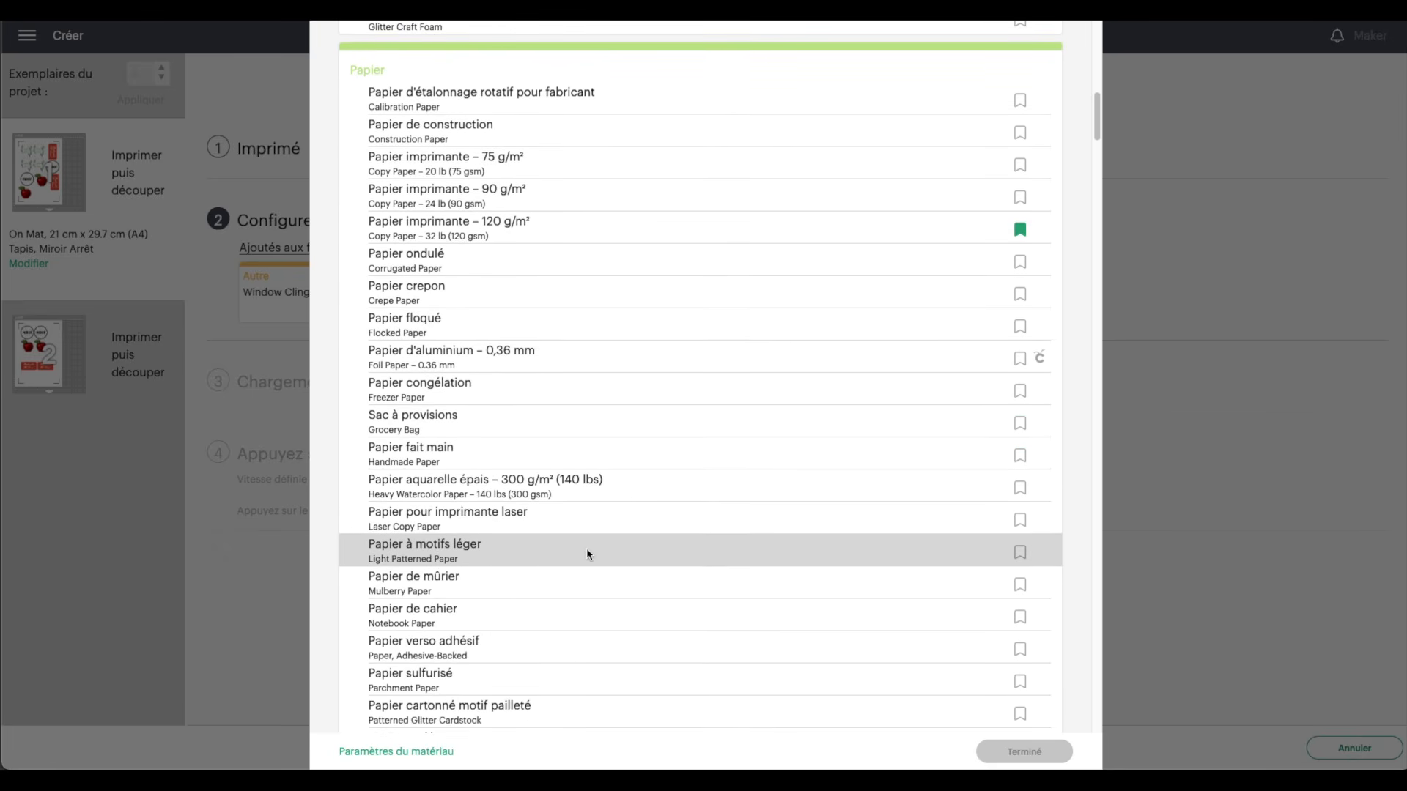
pyautogui.scroll(-5, 584, 544)
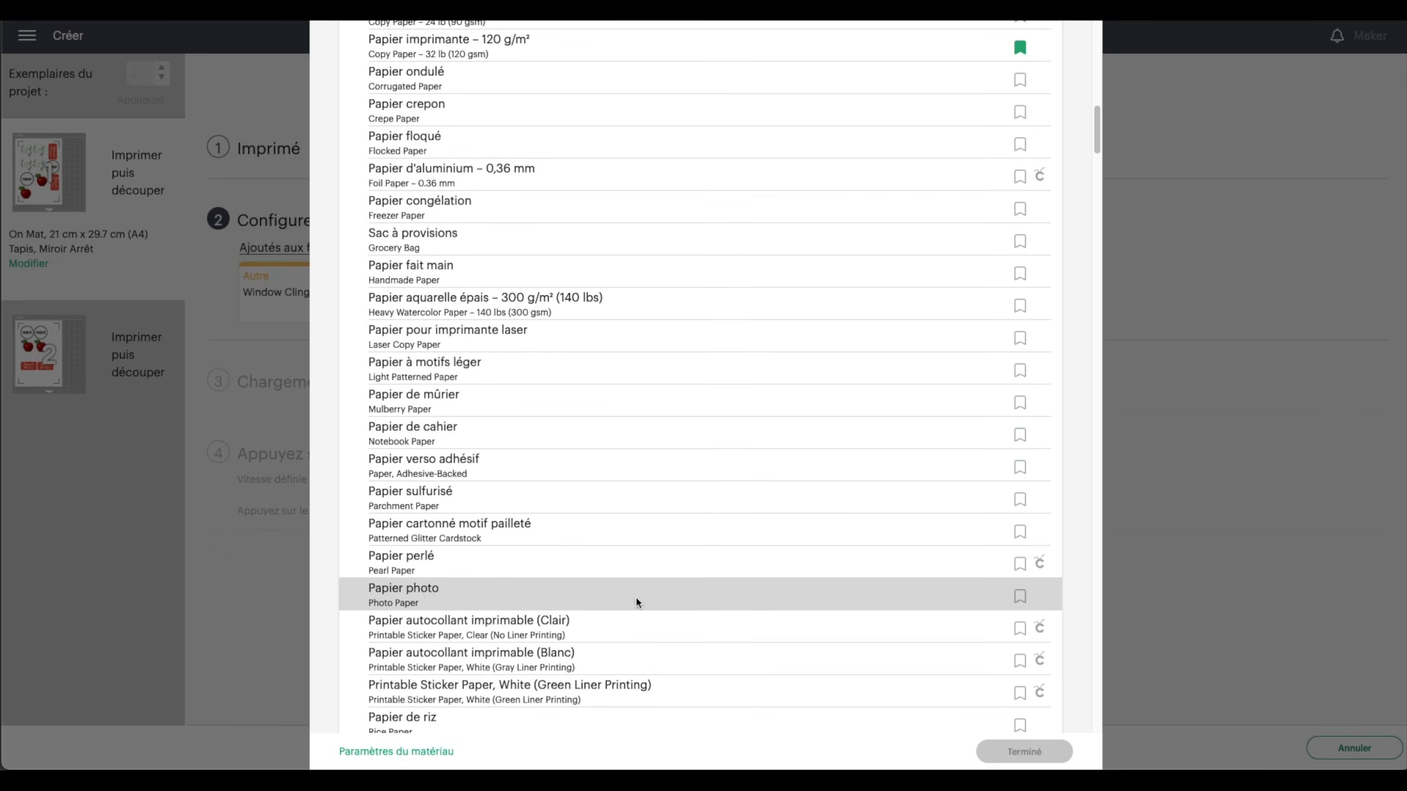
pyautogui.scroll(-3, 613, 638)
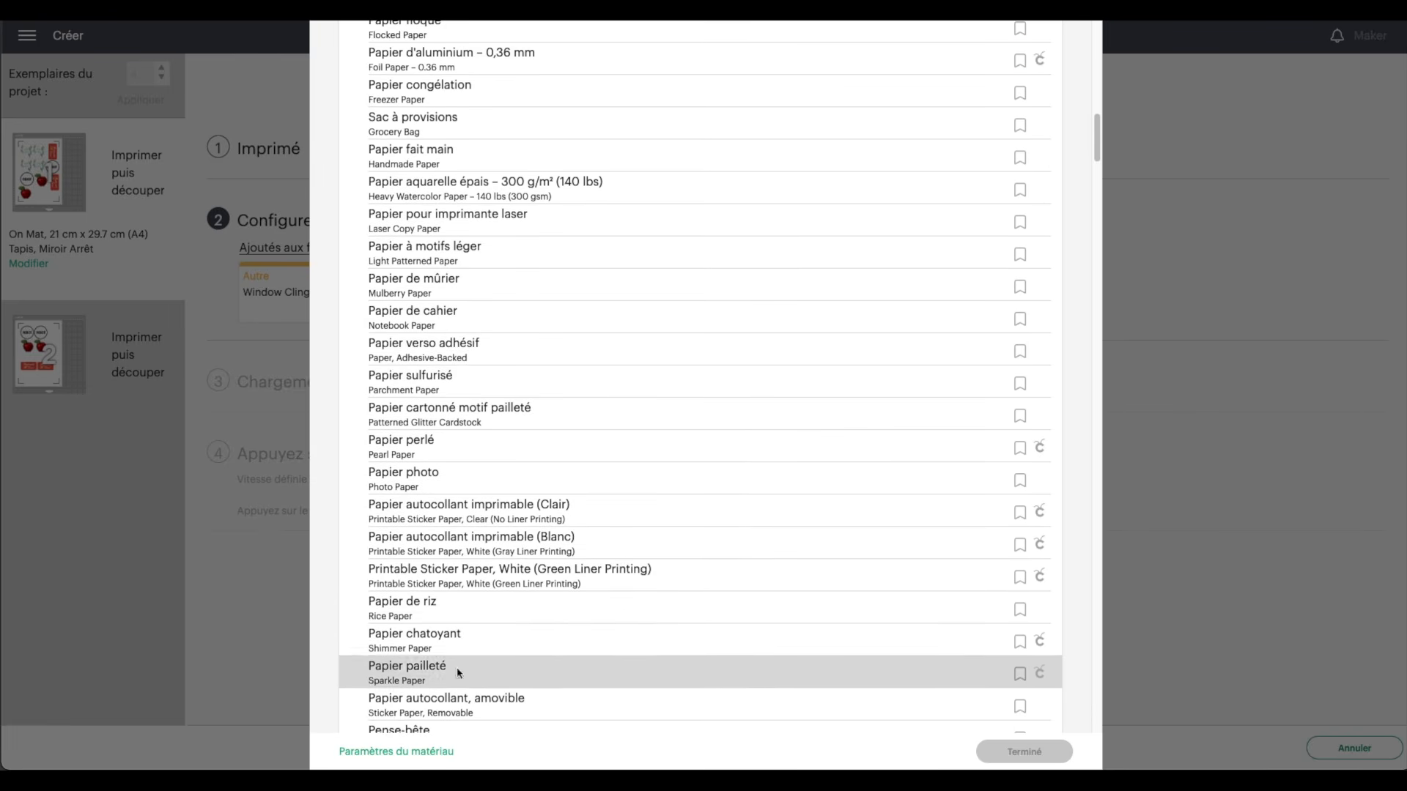
pyautogui.scroll(-12, 596, 625)
pyautogui.scroll(8, 597, 625)
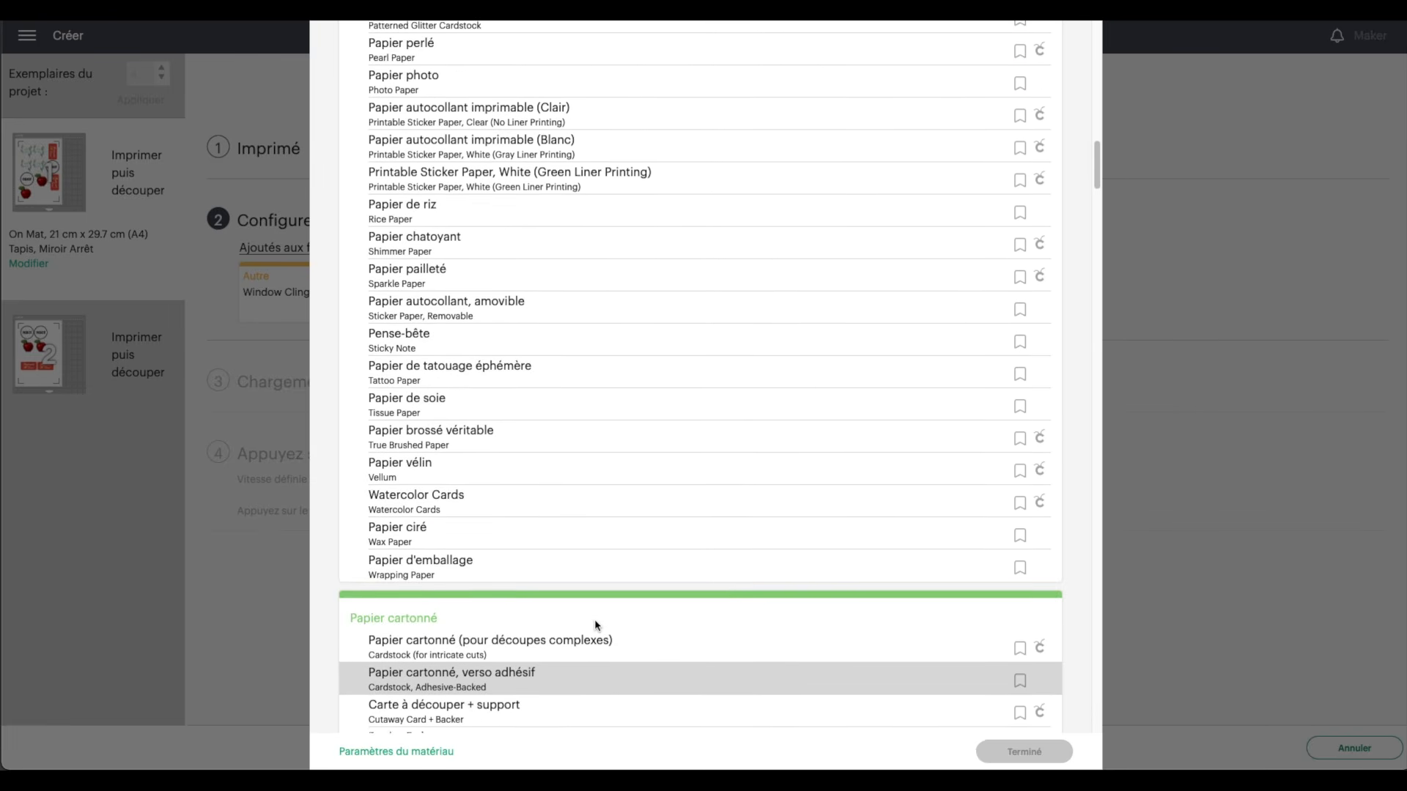
pyautogui.scroll(20, 595, 625)
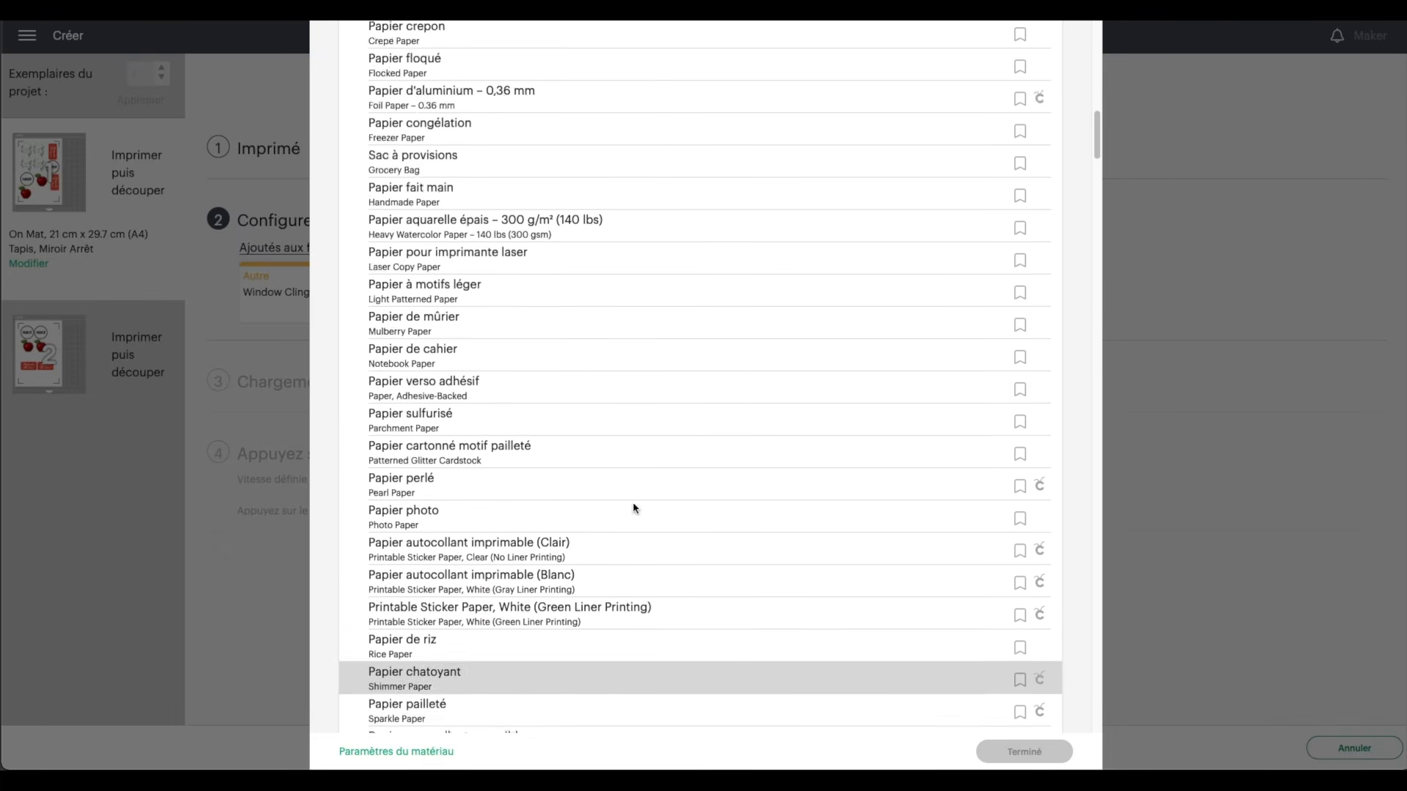
pyautogui.scroll(8, 760, 213)
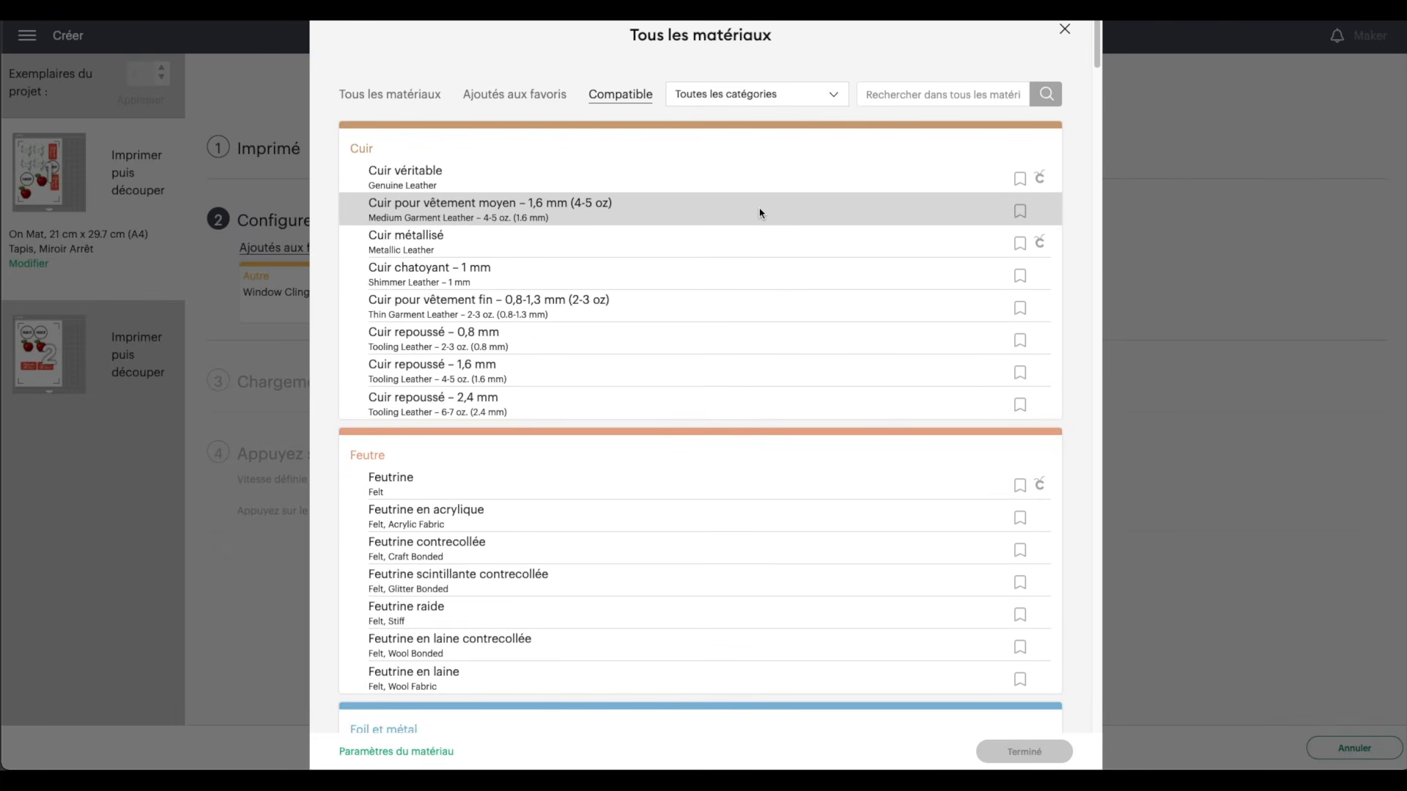
# - Search the compatible materials for "washi", and clear the search to restore the full list
pyautogui.click(876, 110)
pyautogui.write('wash')
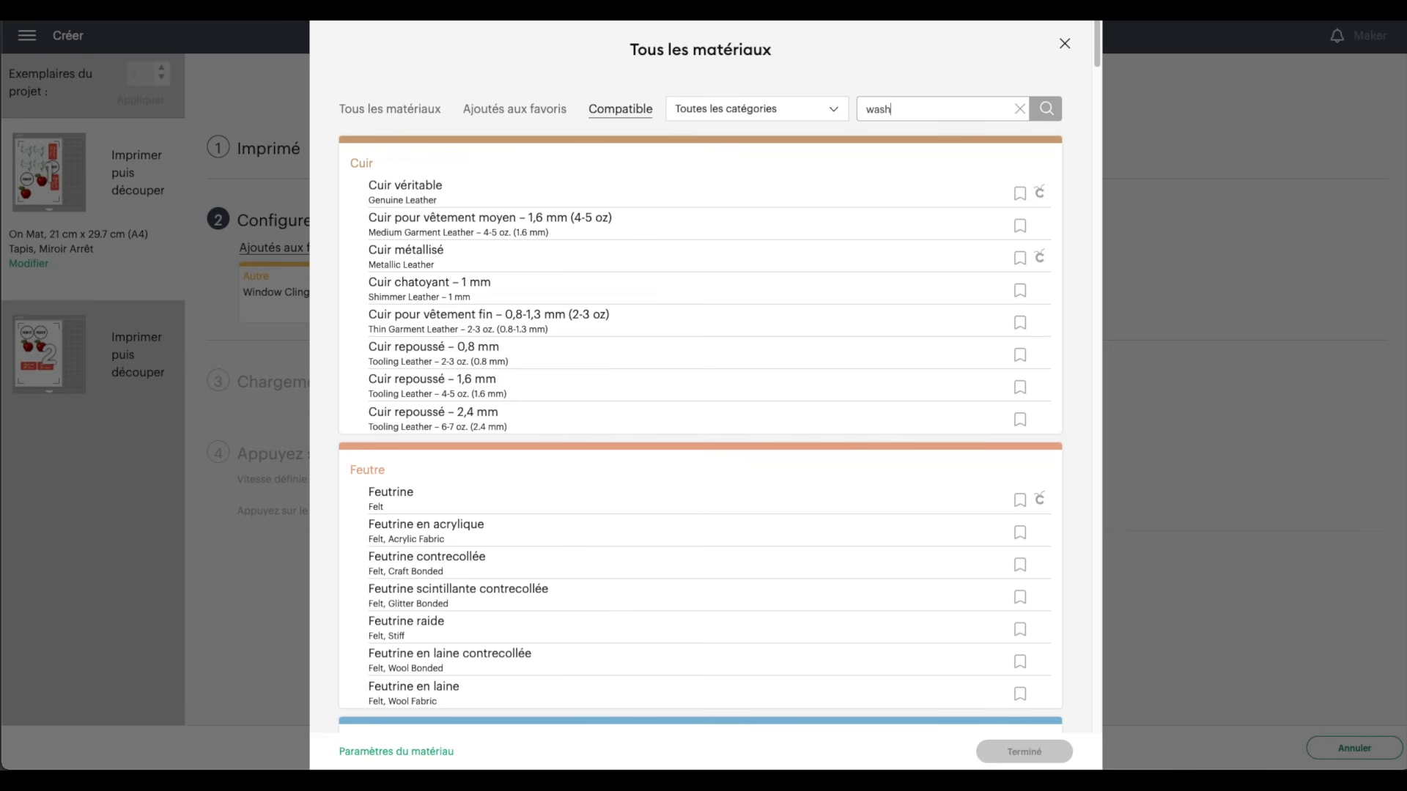
pyautogui.write('i')
pyautogui.click(1049, 113)
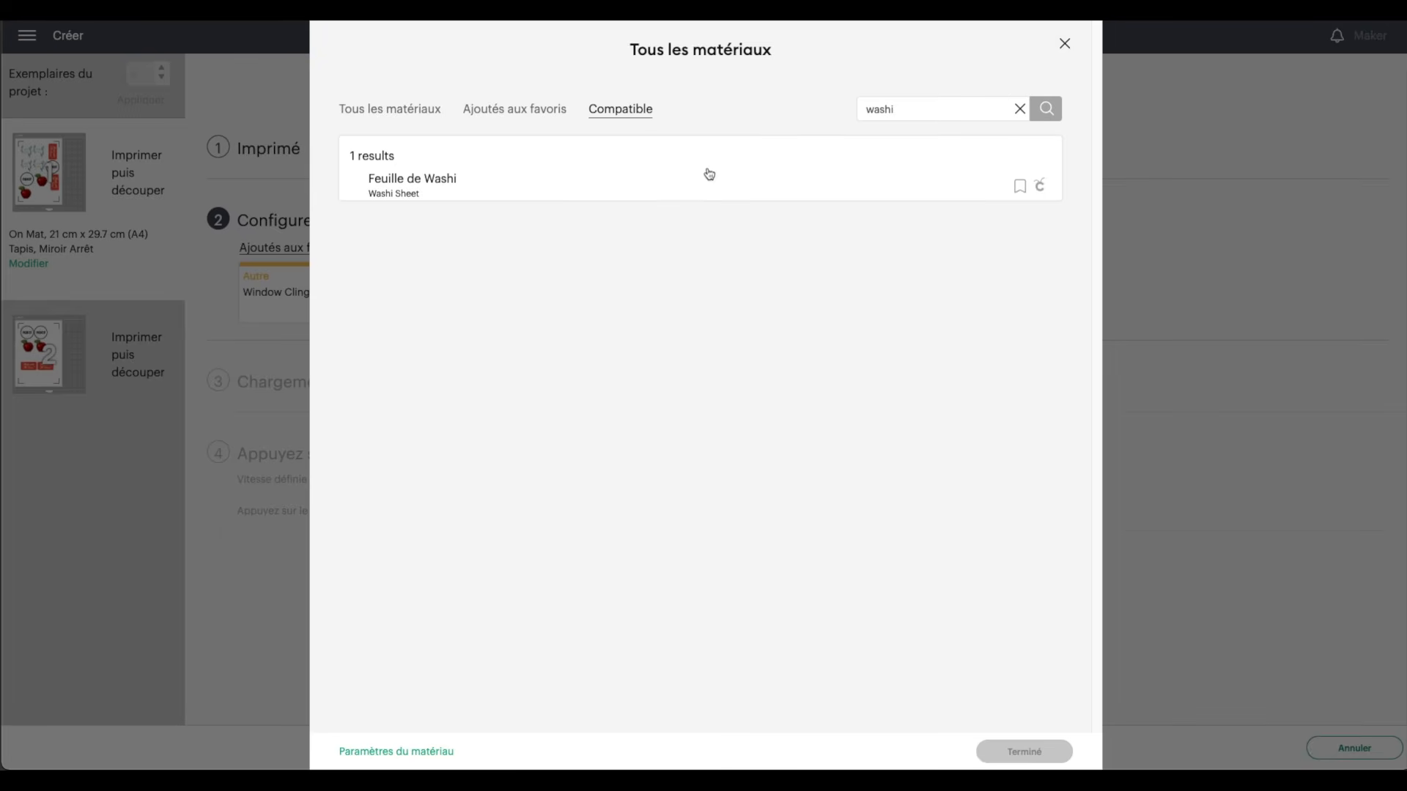
pyautogui.click(1019, 108)
# - Set the base material to "Papier imprimante – 75 g/m²" (Copy Paper – 20 lb)
pyautogui.scroll(-15, 474, 462)
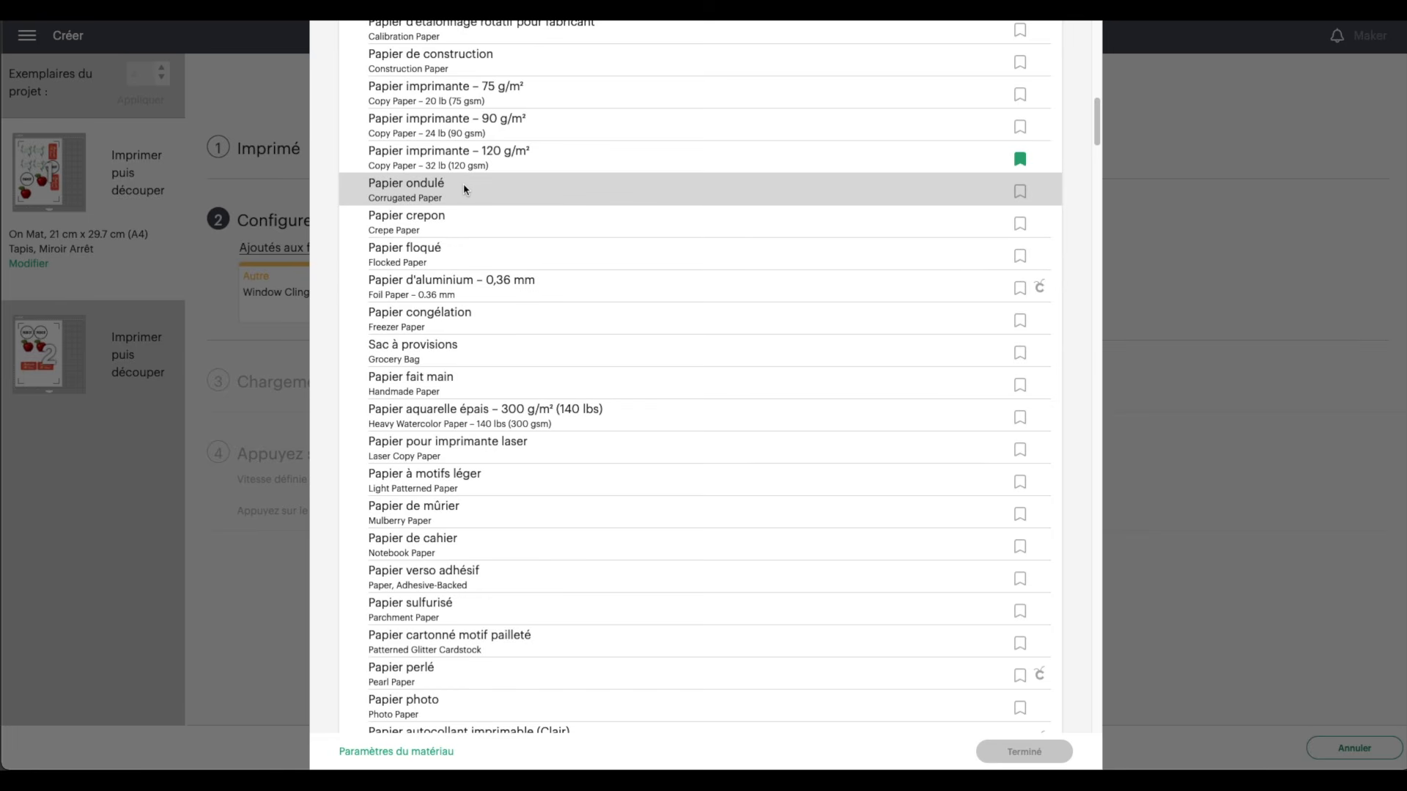
pyautogui.click(538, 98)
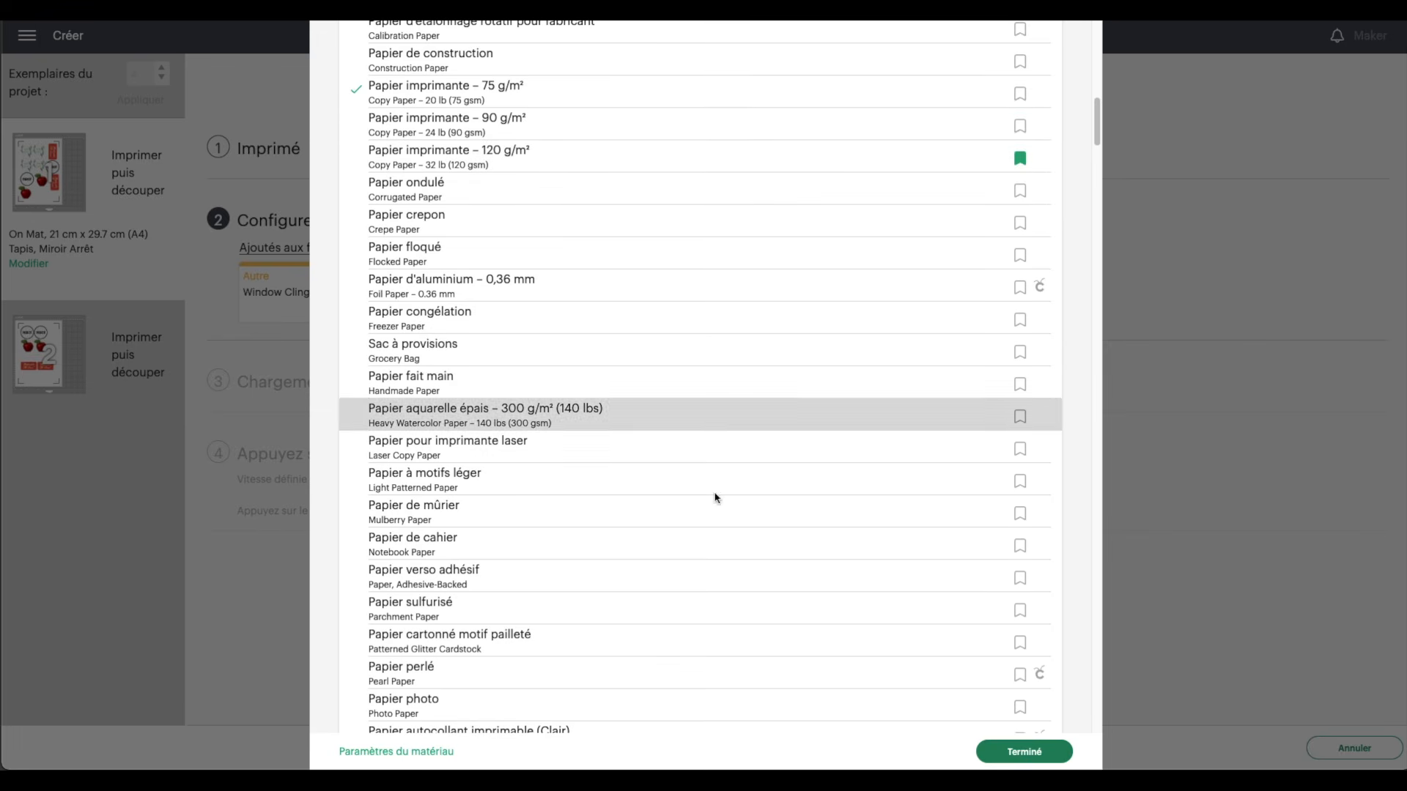
pyautogui.click(1022, 751)
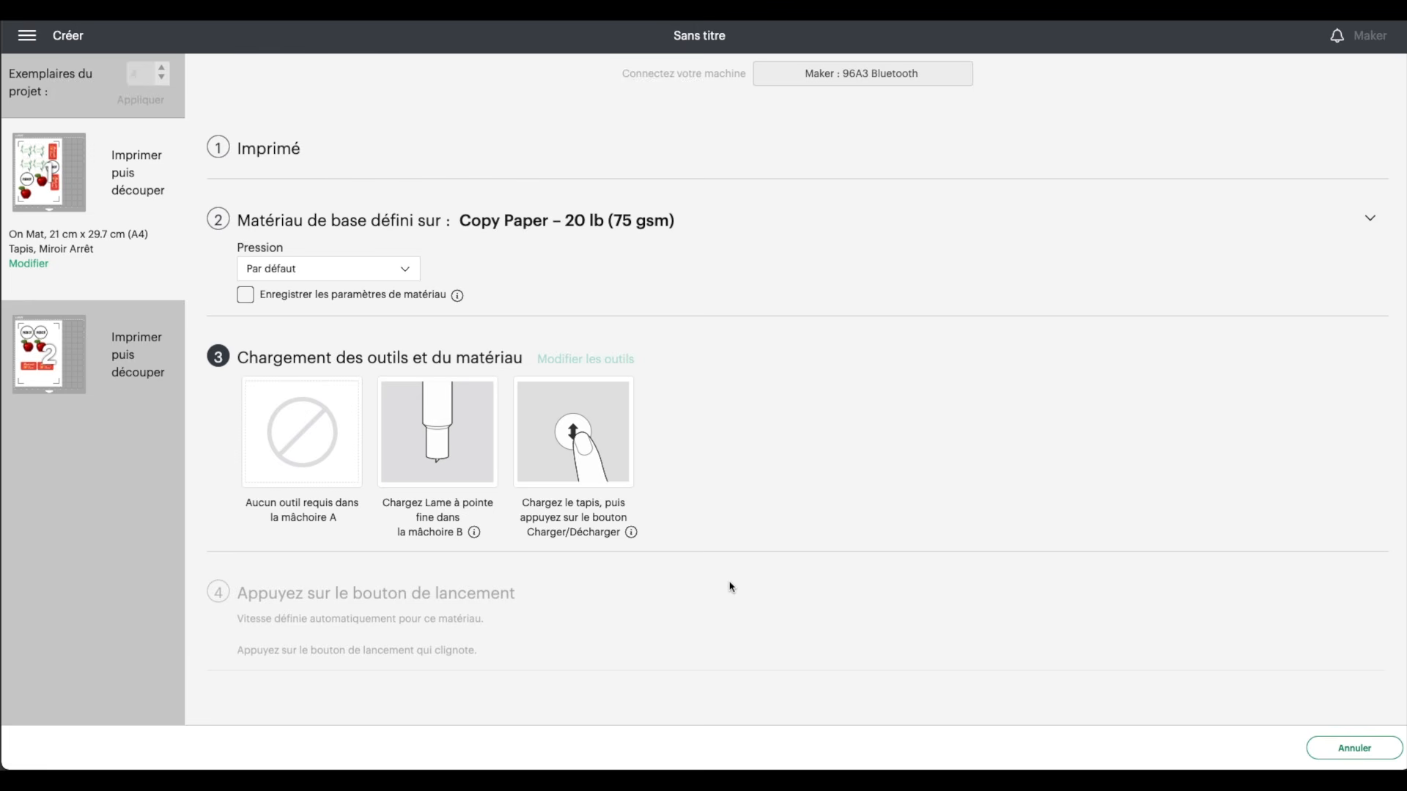
# - Cancel the cut setup and leave the mat preparation to return to the design canvas
pyautogui.click(1352, 753)
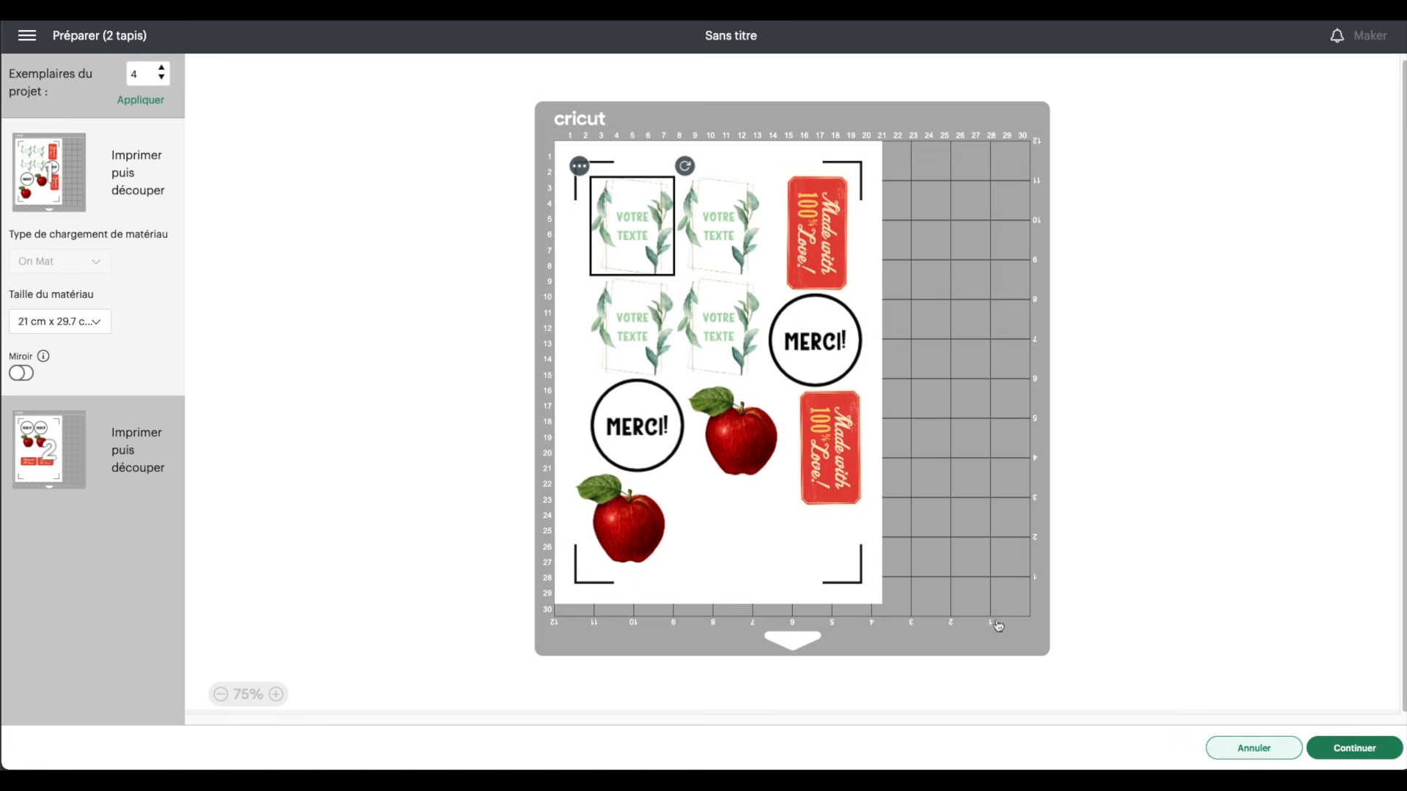
pyautogui.press('Escape')
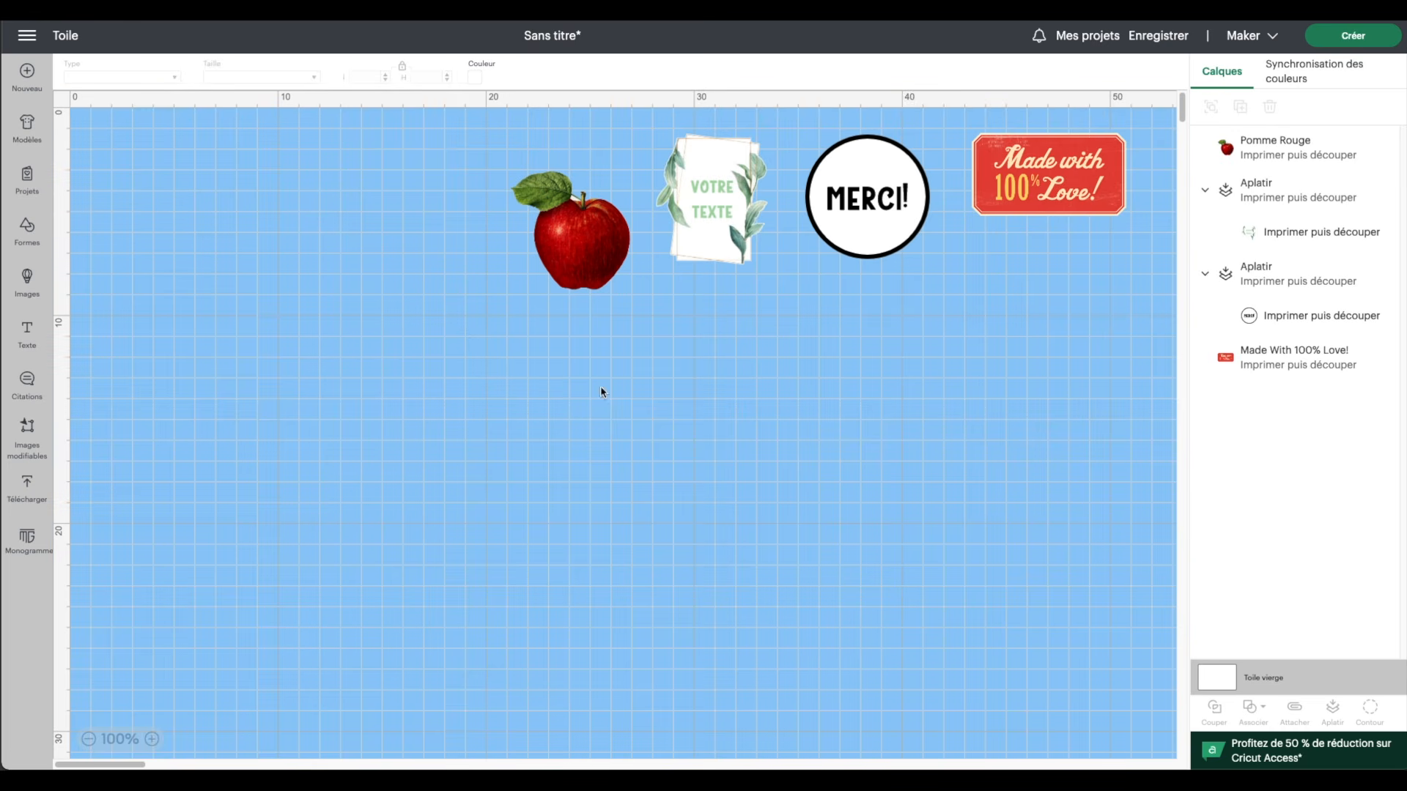